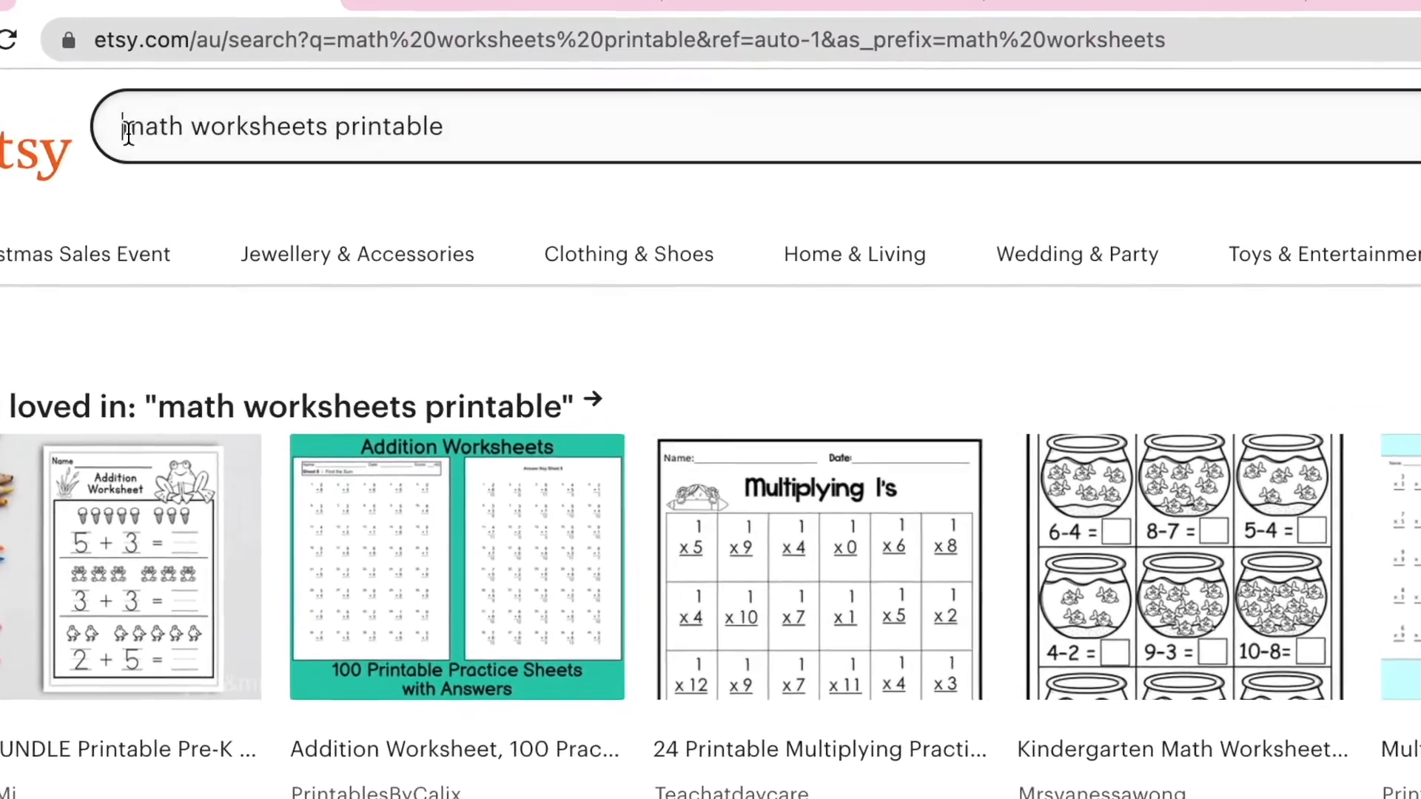
Browse the Etsy search results for printable math worksheets.
drag(131, 118, 433, 120)
click(481, 130)
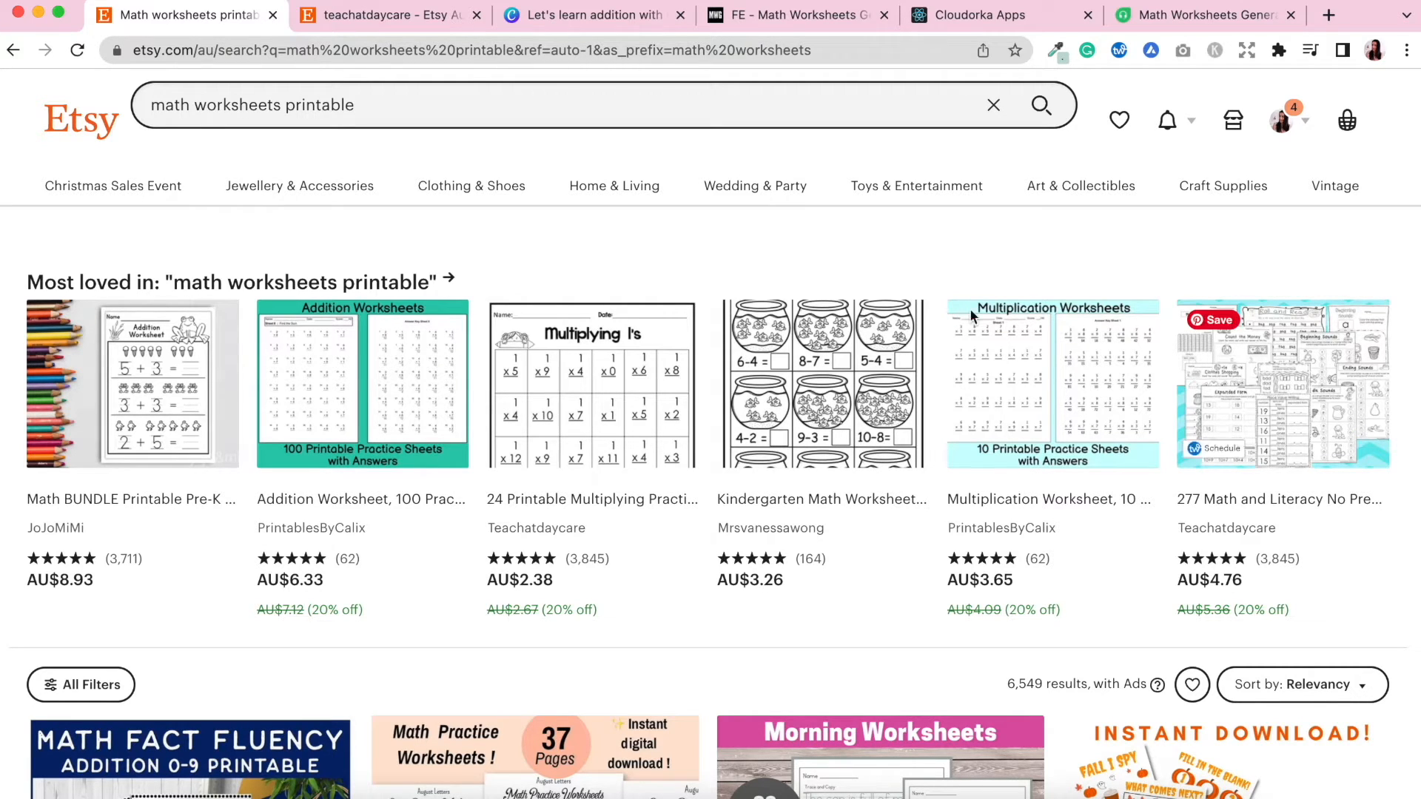
scroll(1406, 518, down, 3)
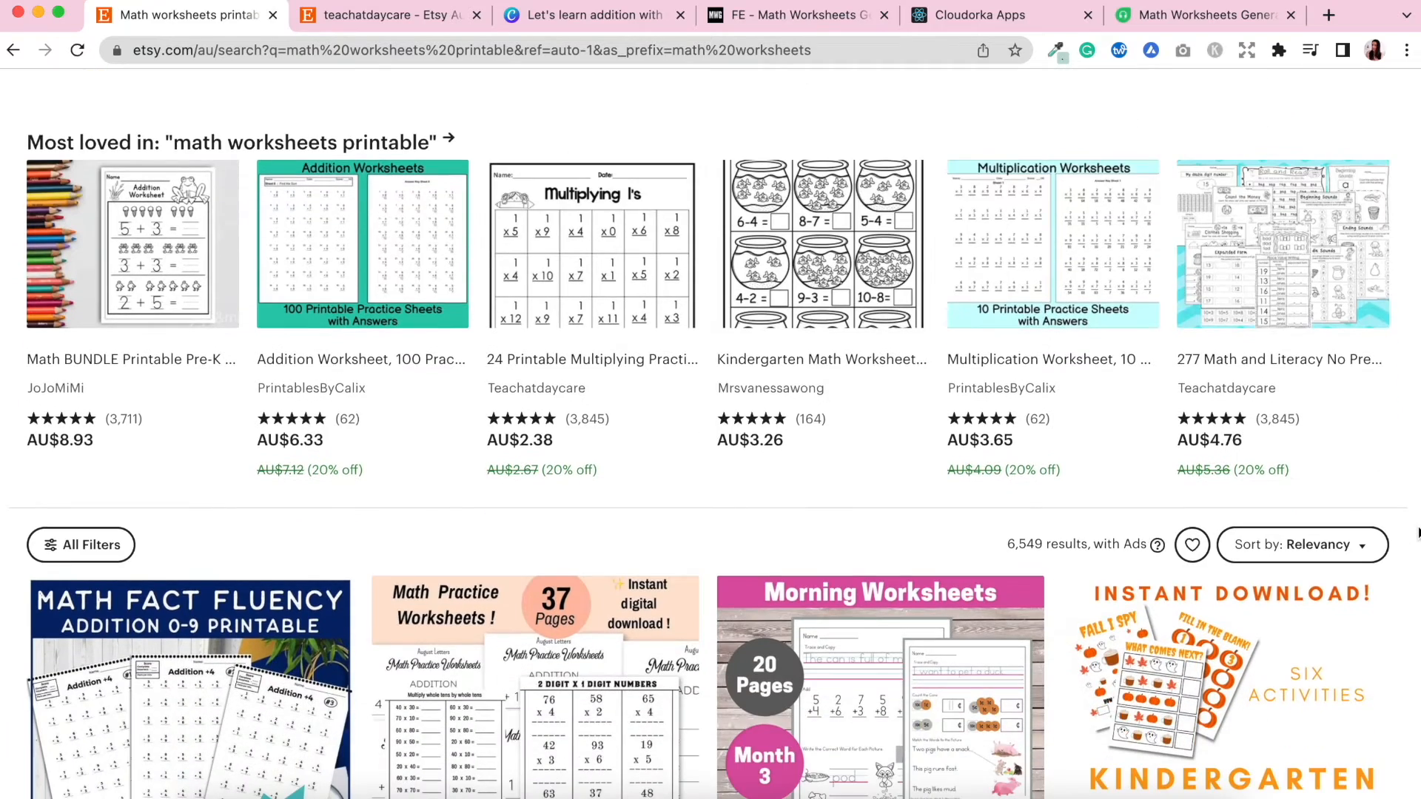
scroll(1417, 531, down, 5)
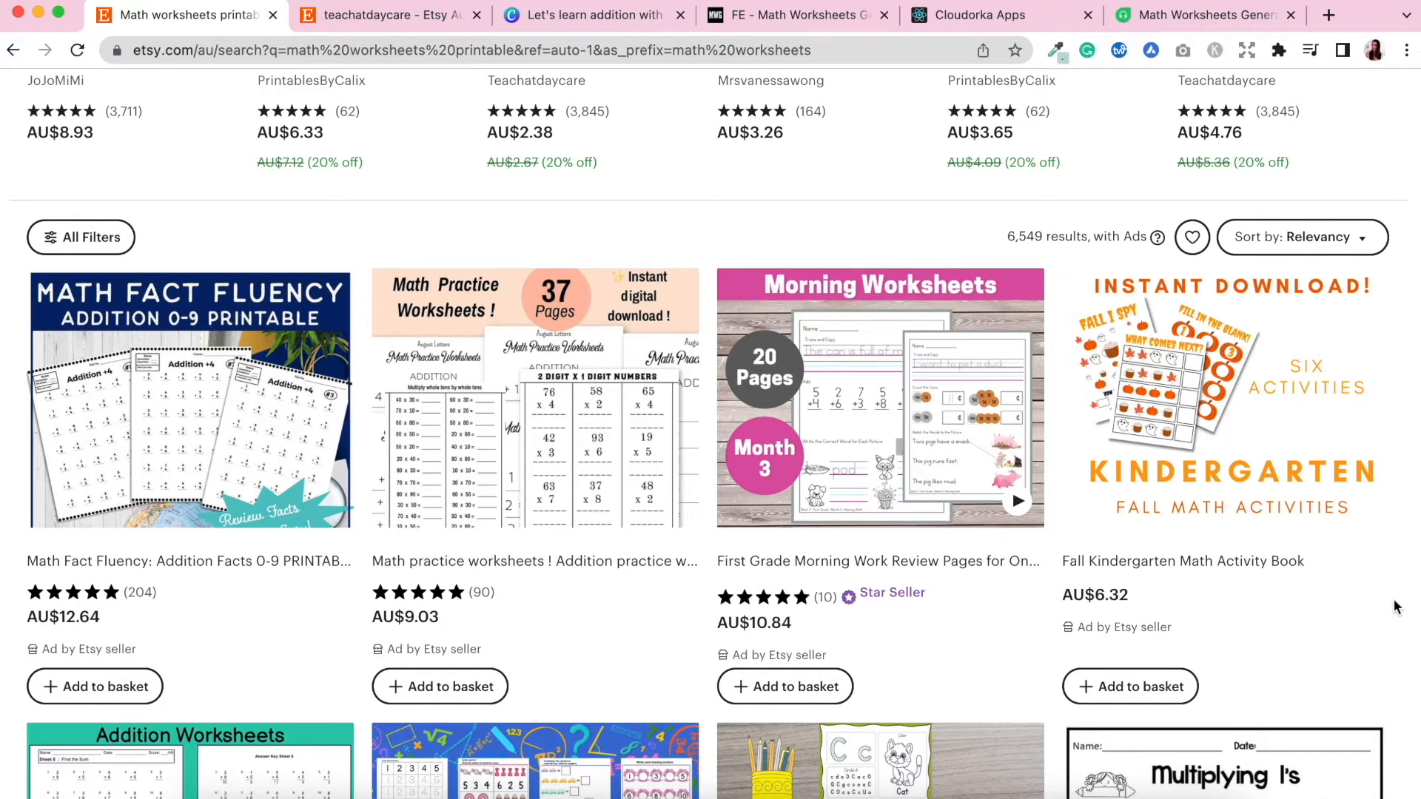
scroll(1396, 607, down, 3)
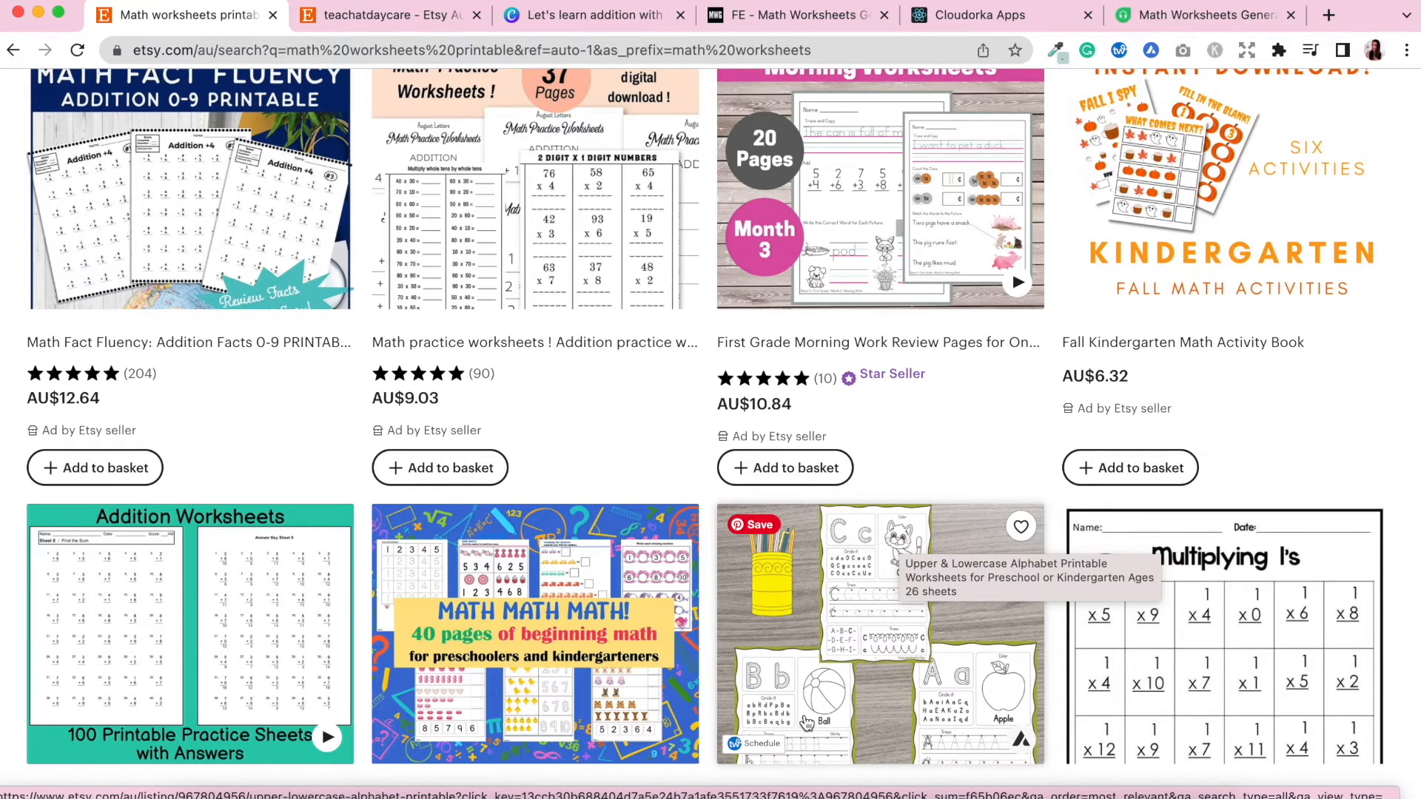
scroll(1396, 554, down, 5)
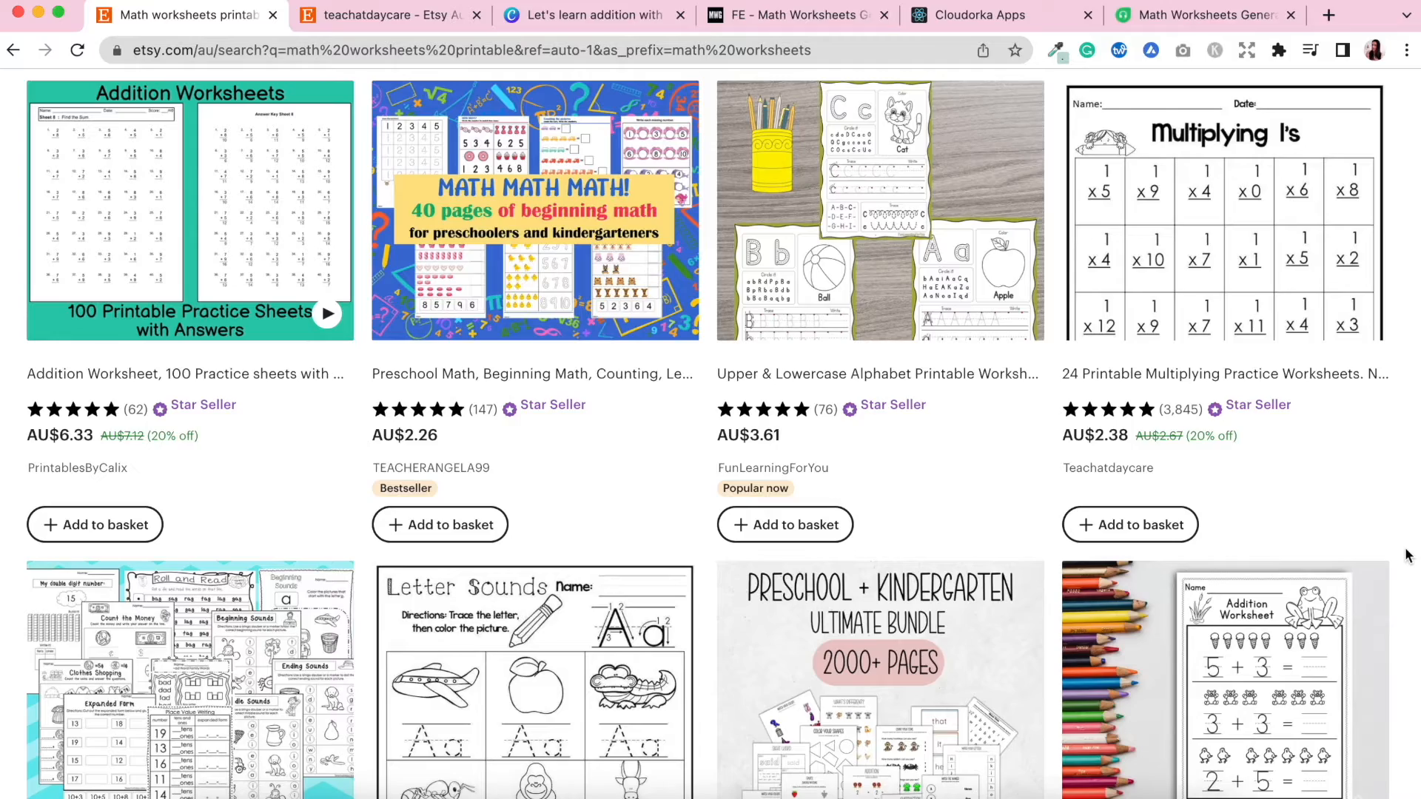
scroll(1407, 556, down, 5)
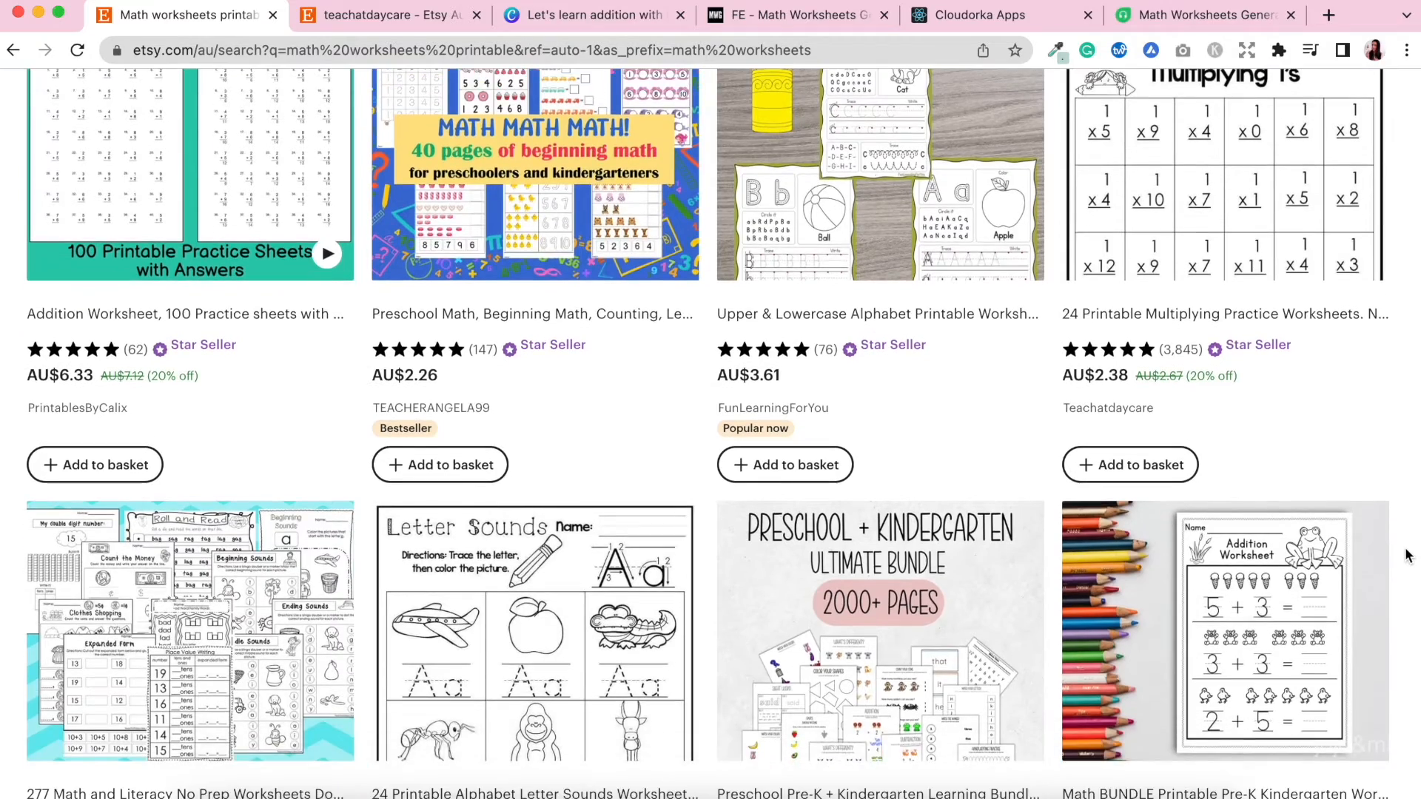
scroll(1408, 555, up, 12)
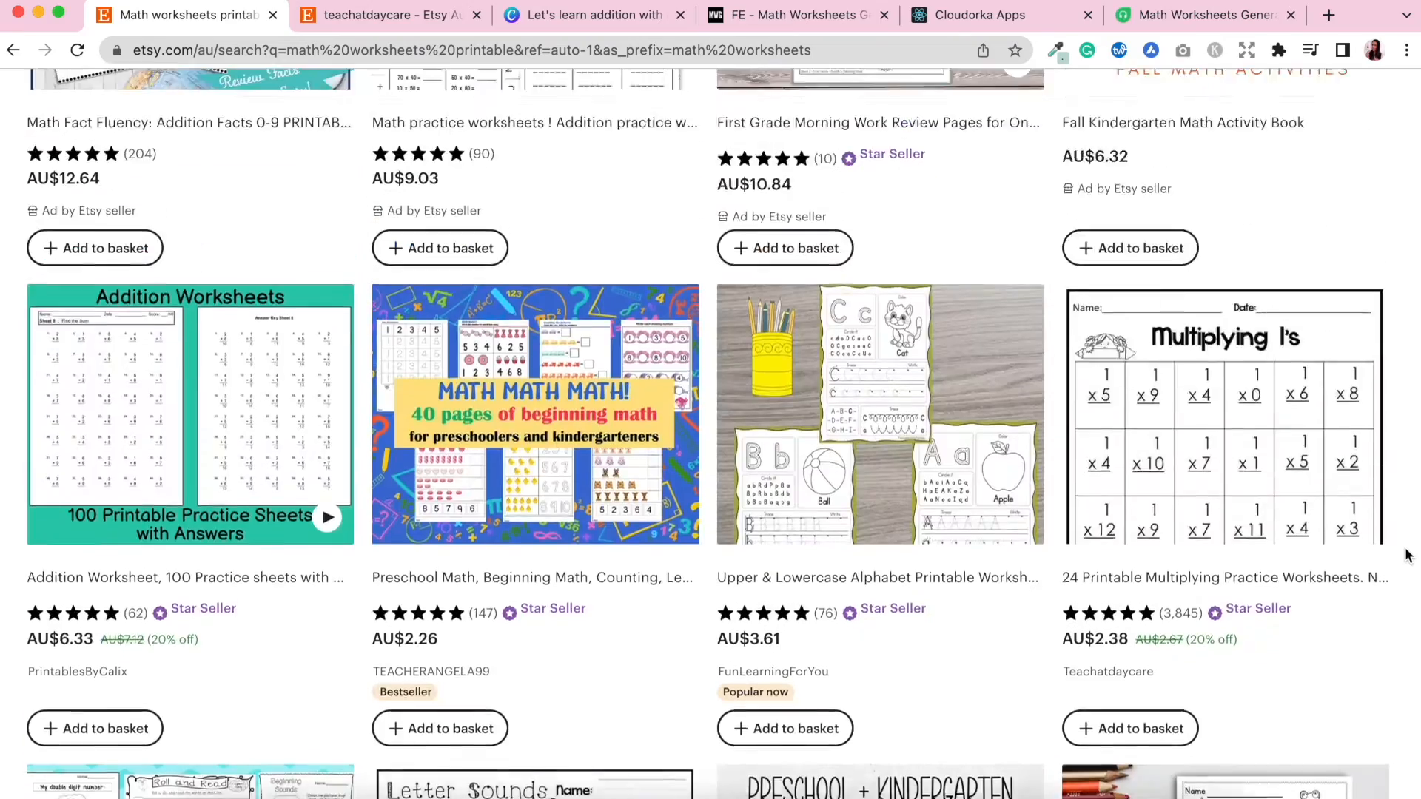
scroll(1408, 555, up, 8)
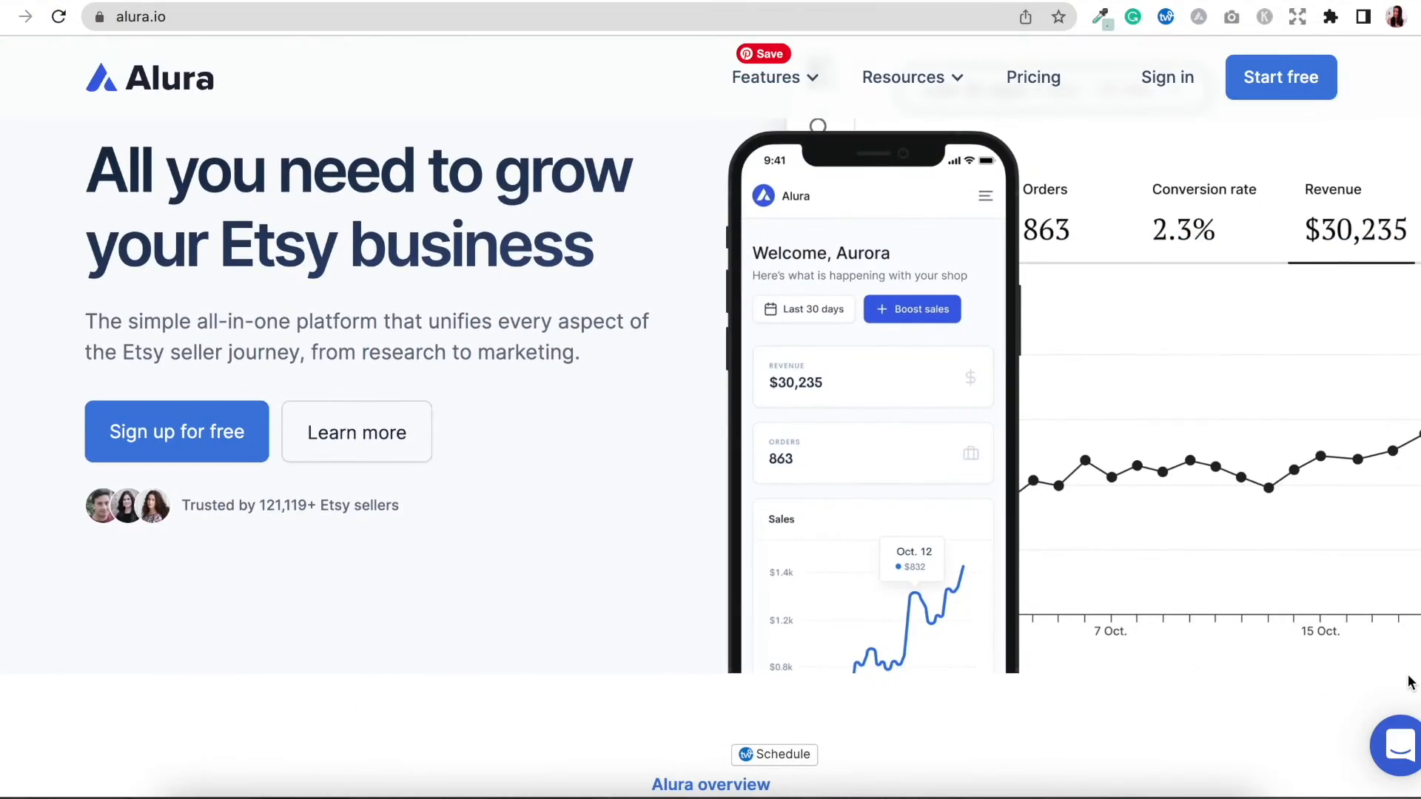
scroll(1408, 683, down, 5)
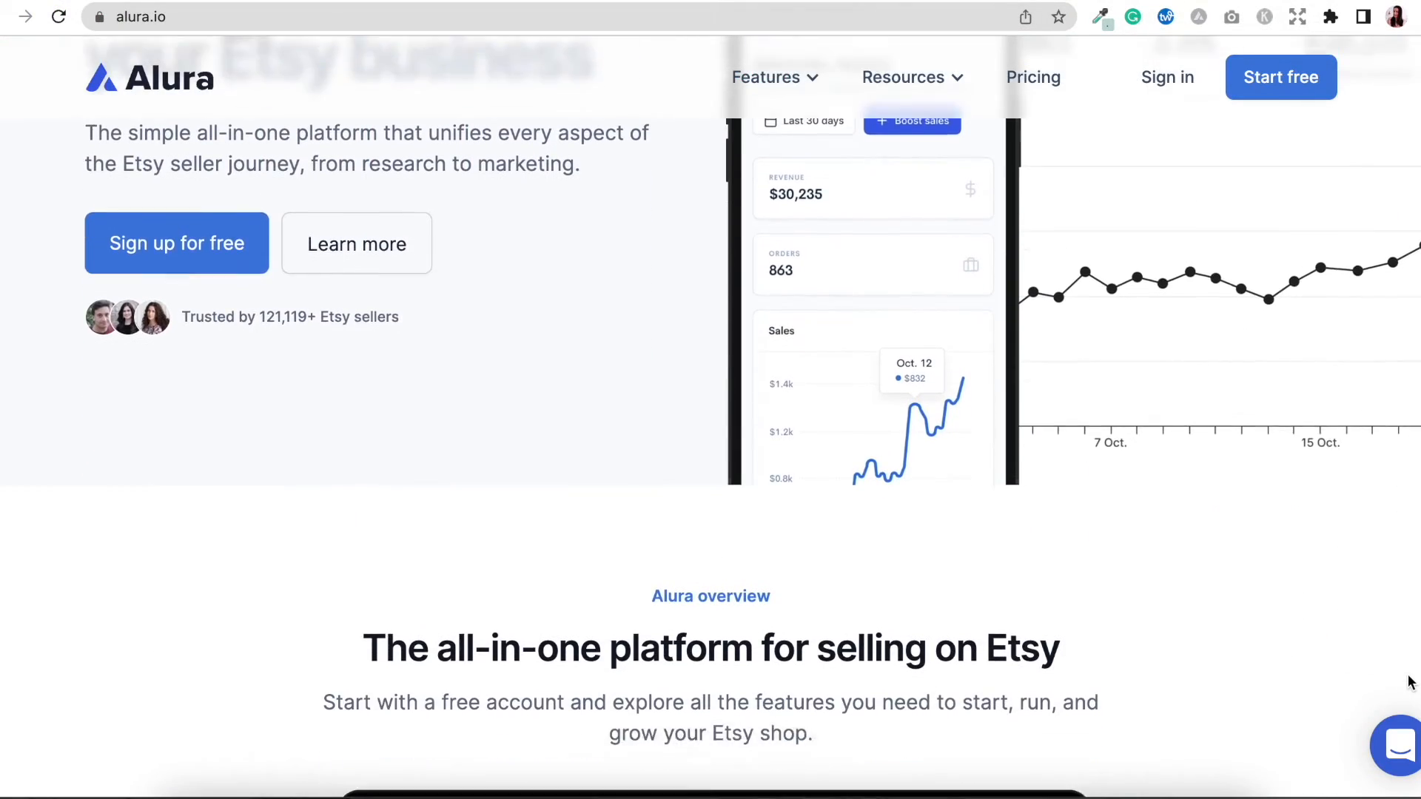
Review the Alura website's features, including the extension and shop analyzer previews.
scroll(1408, 682, down, 4)
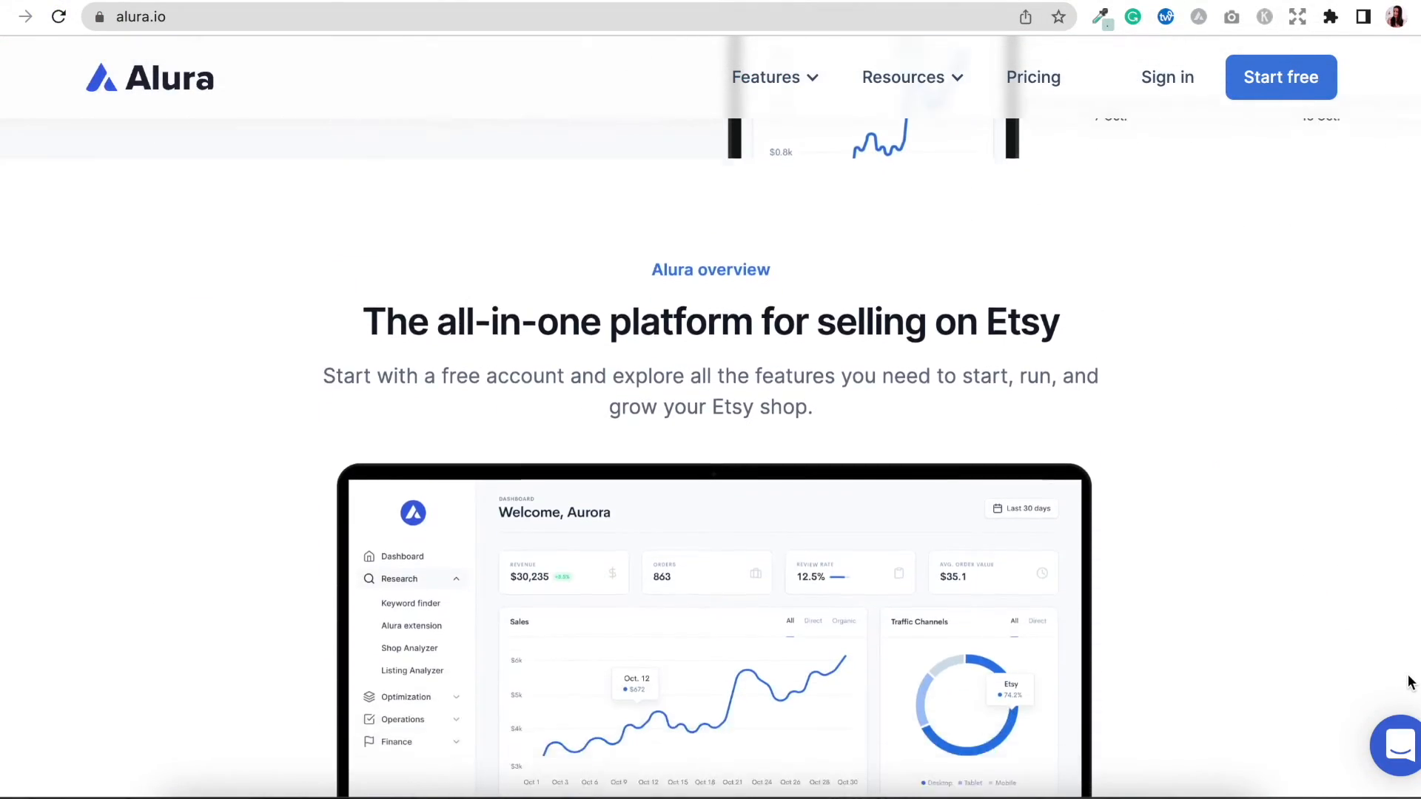
scroll(1408, 683, down, 3)
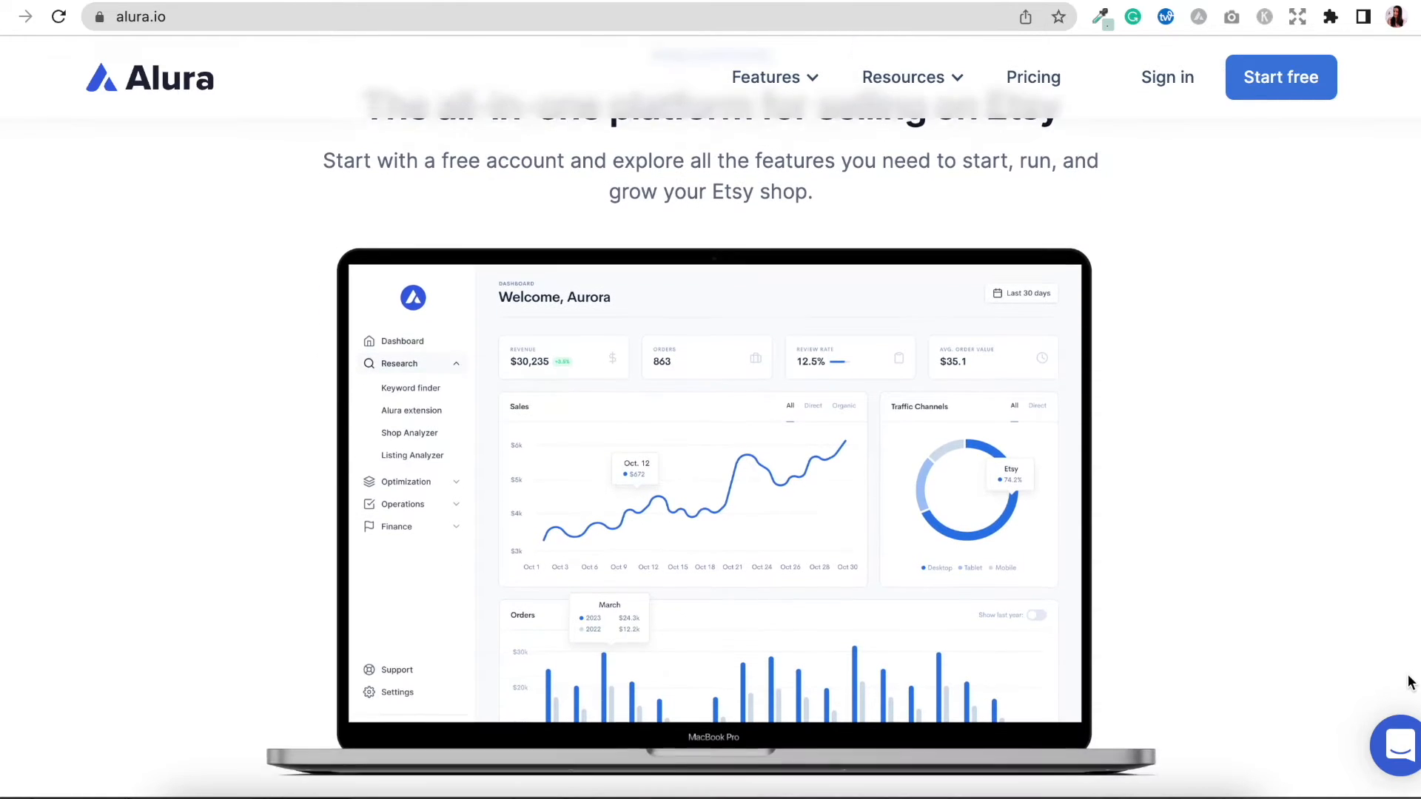
scroll(1408, 683, down, 6)
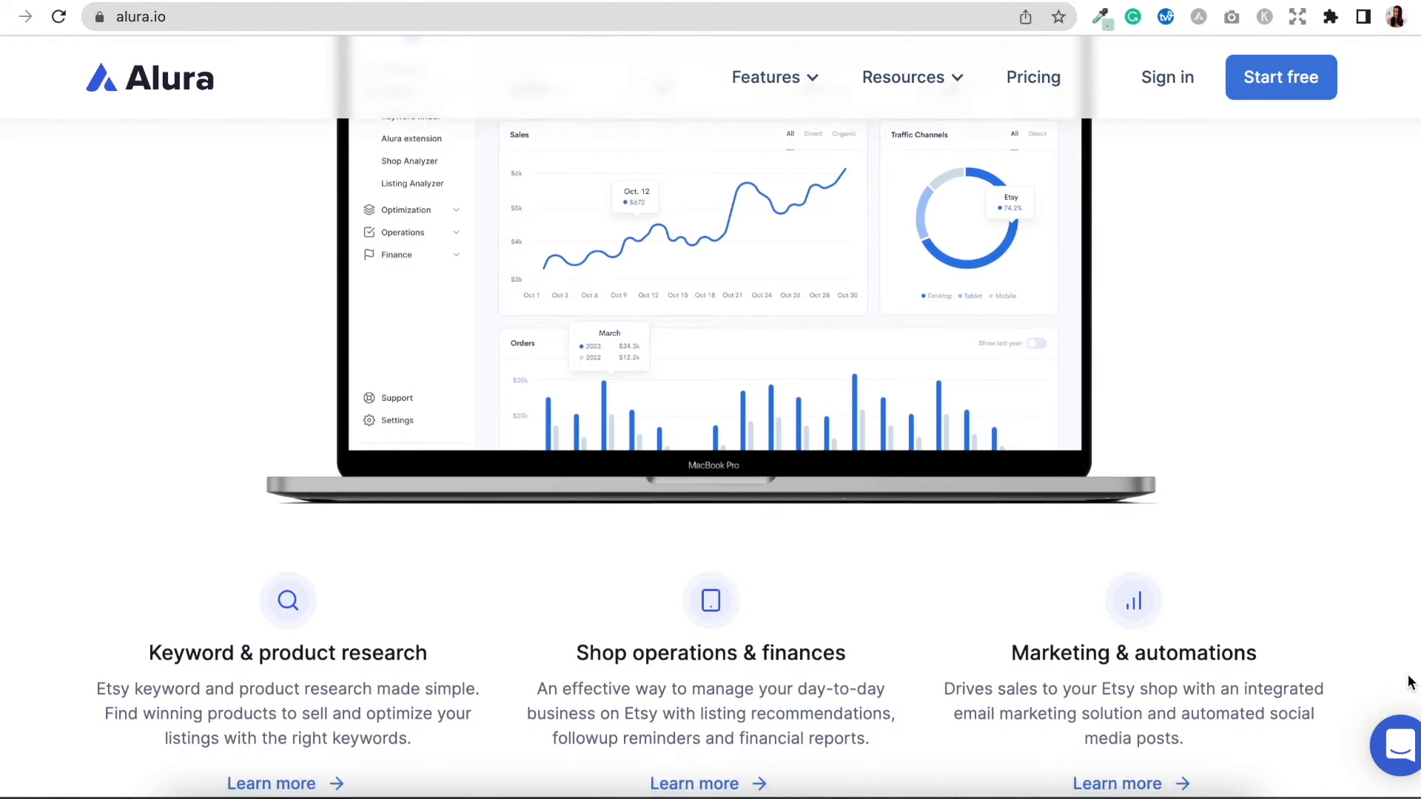
scroll(1408, 683, down, 8)
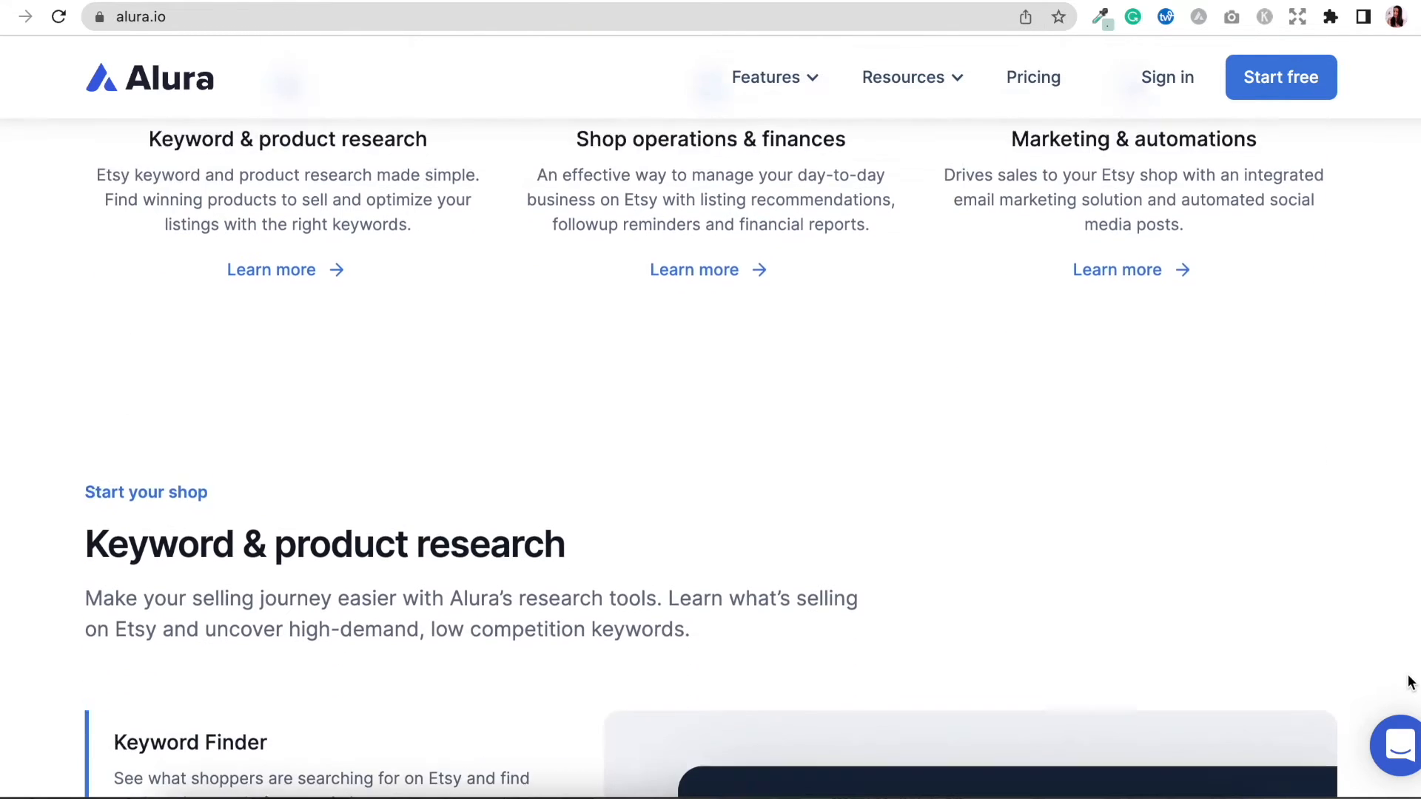
scroll(1407, 682, down, 4)
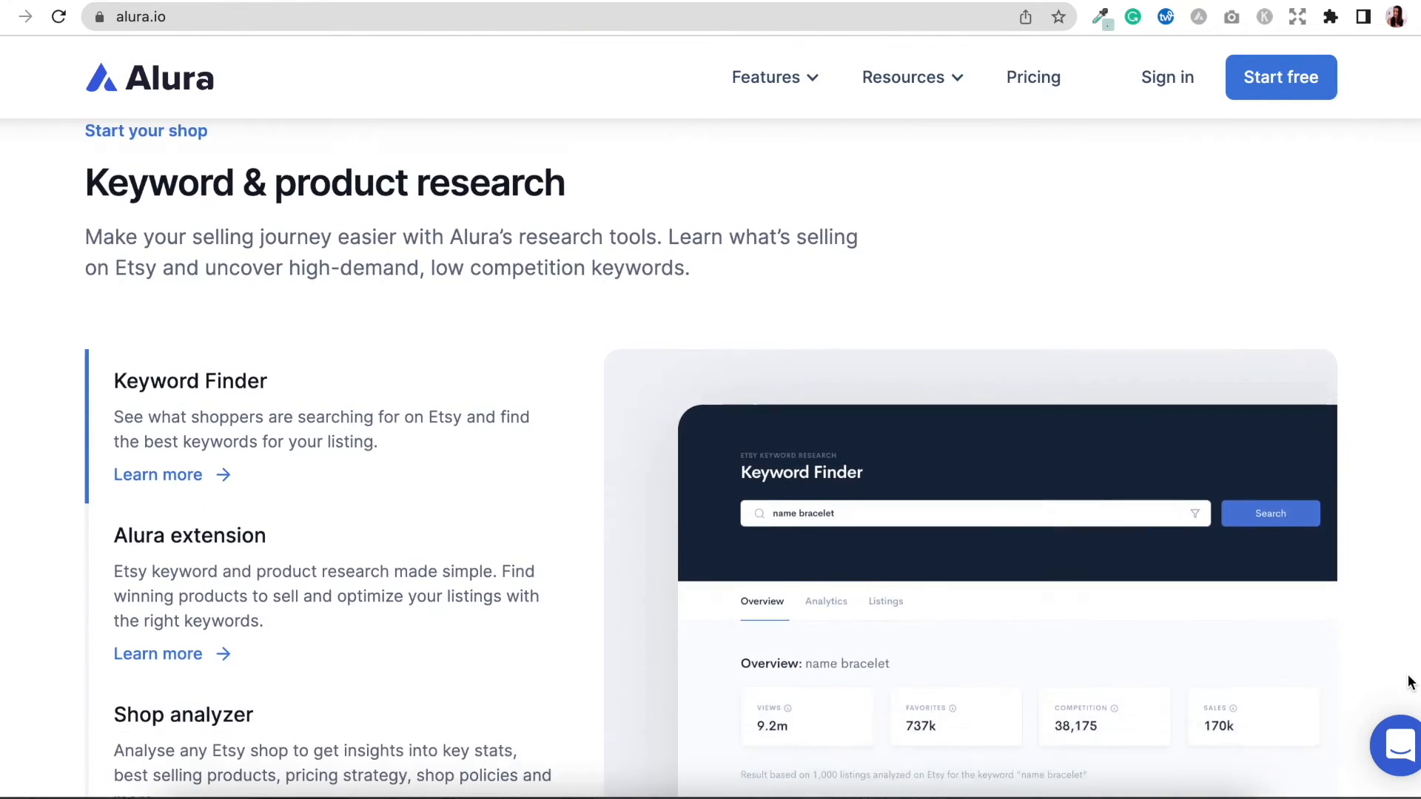
scroll(1408, 682, down, 1)
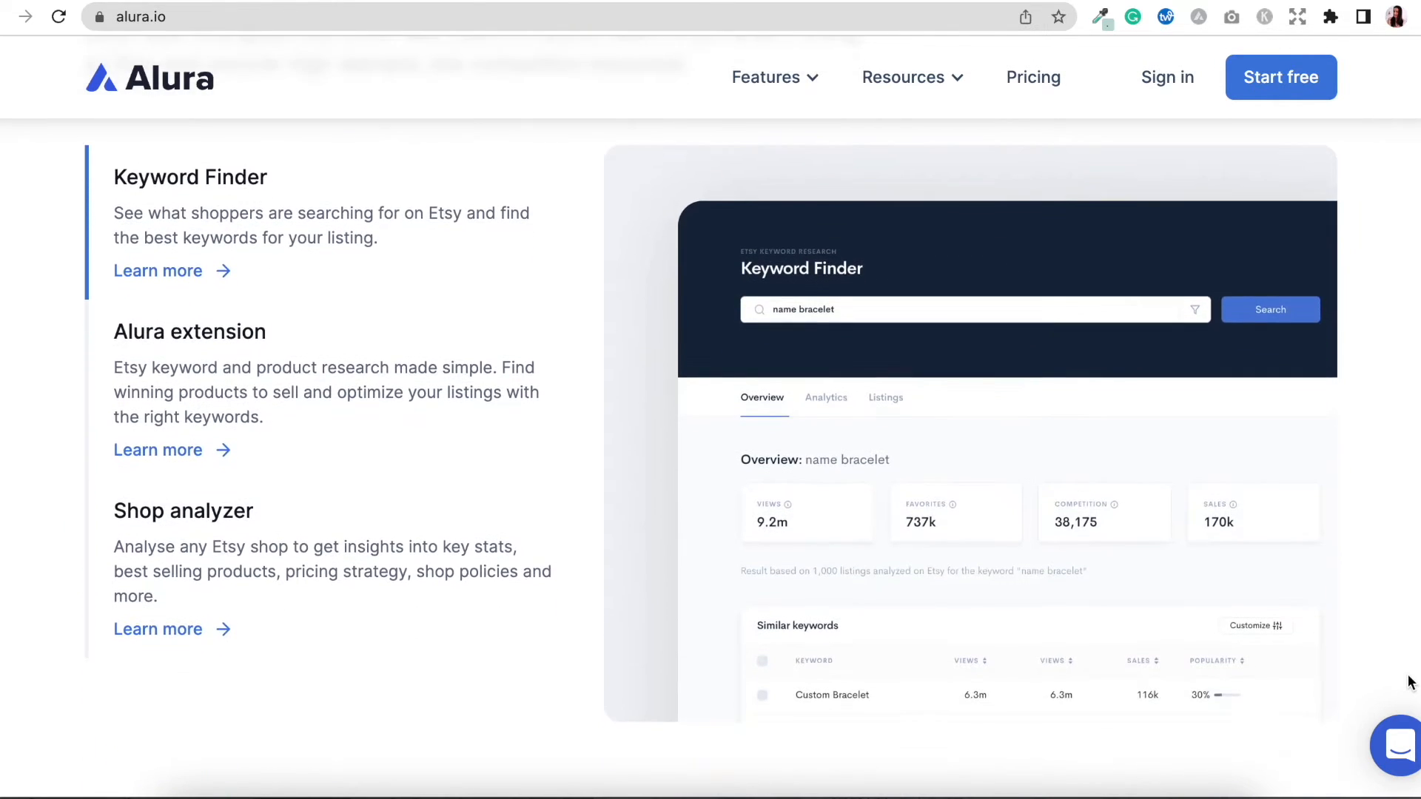
click(421, 431)
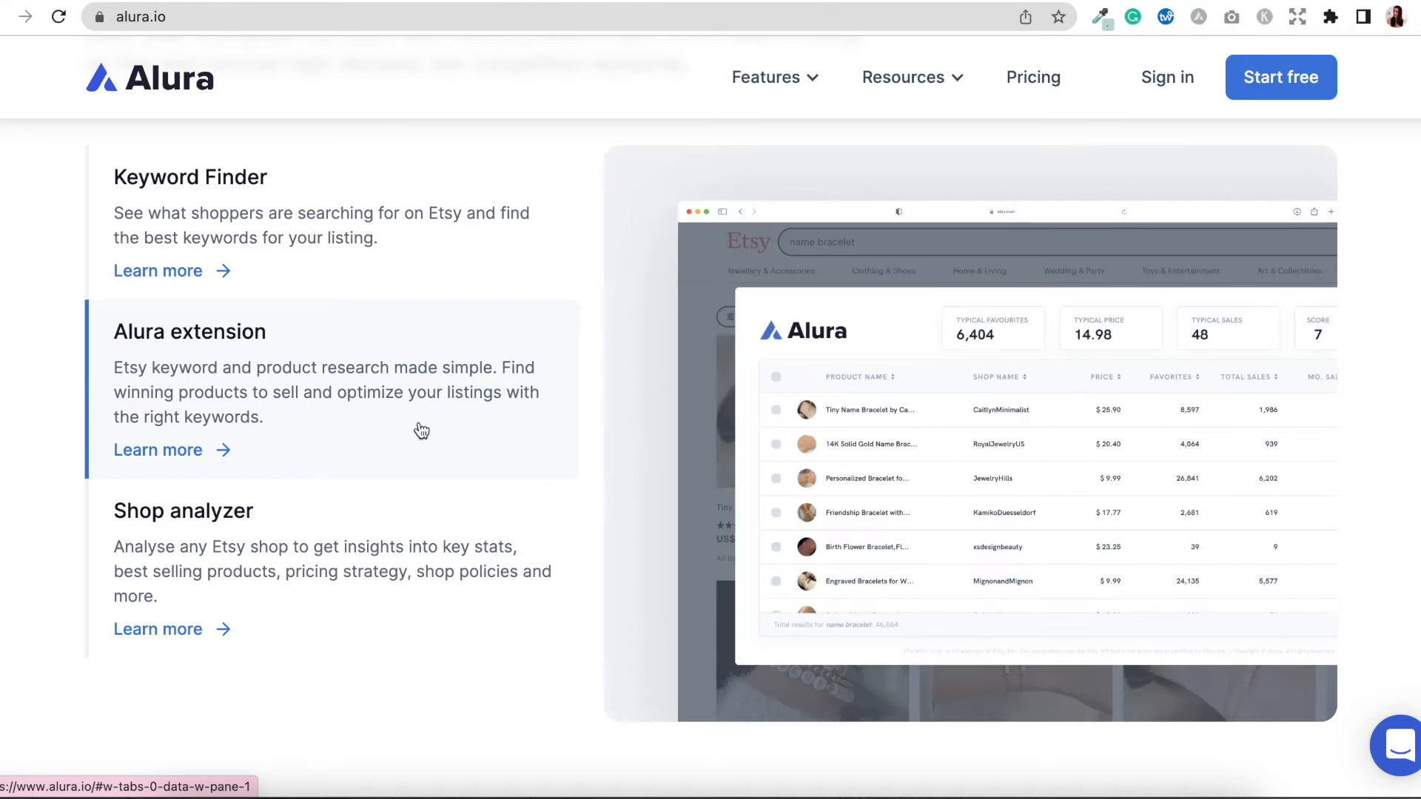
click(275, 574)
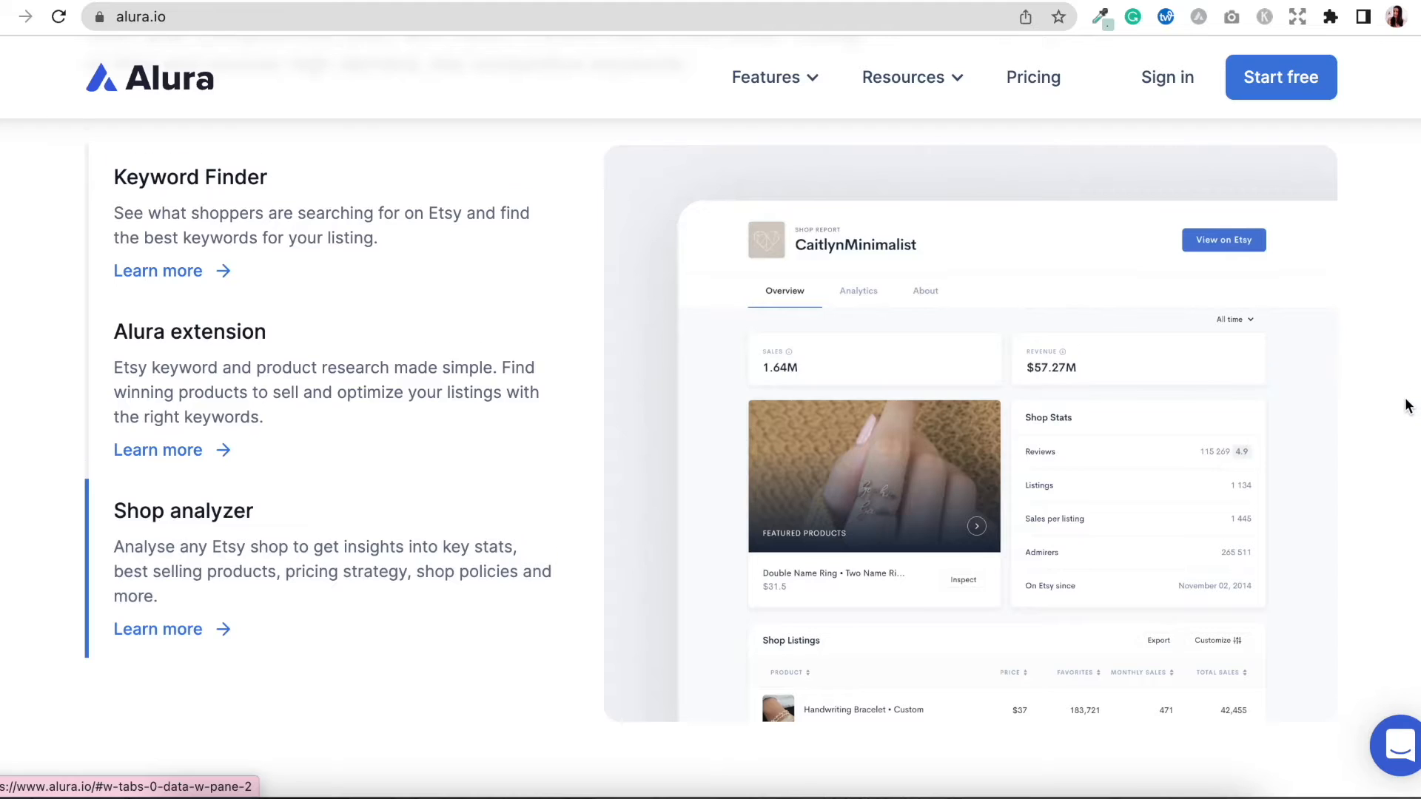
scroll(1408, 405, down, 3)
scroll(1408, 406, down, 8)
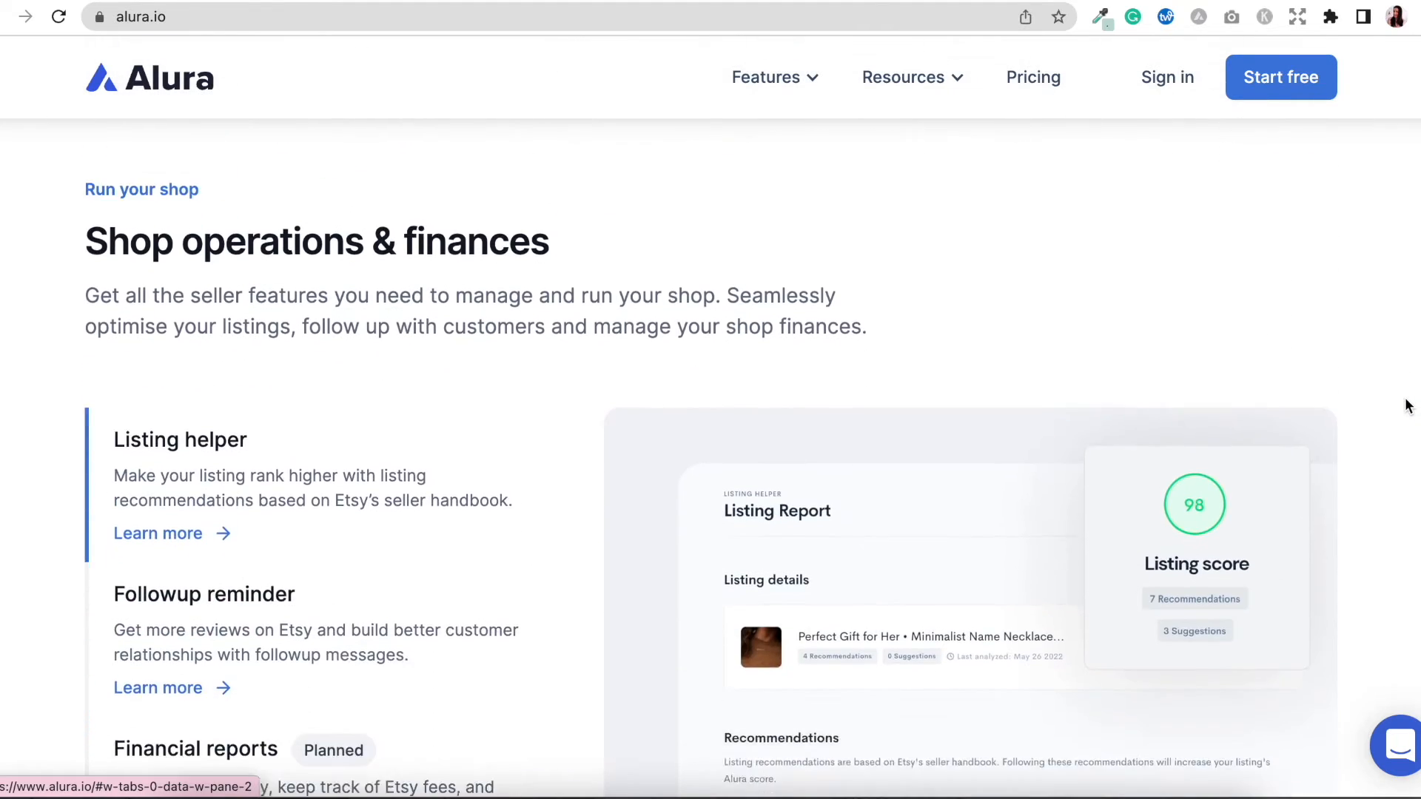
scroll(1408, 406, down, 2)
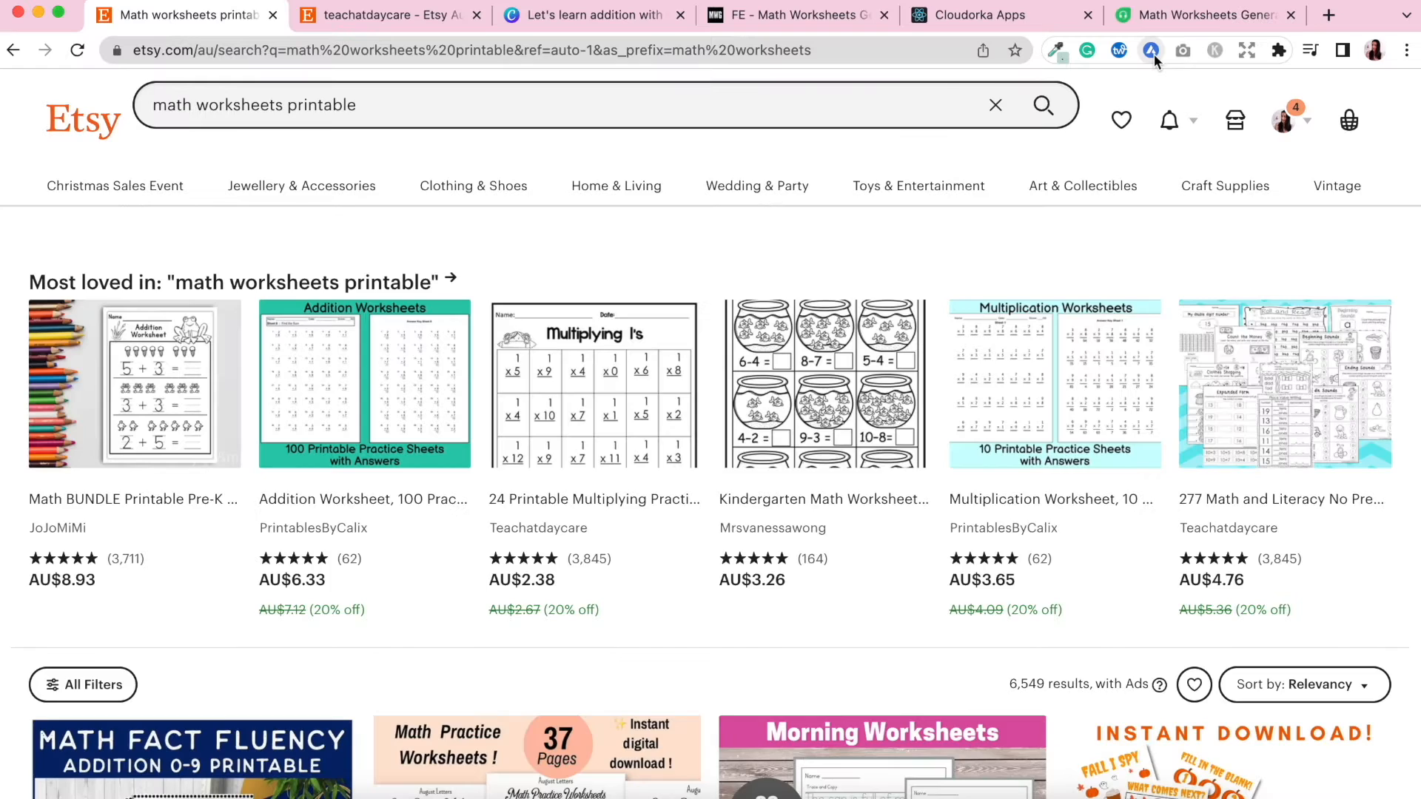
View the Alura extension's sales analysis of the current search results, then close it.
click(862, 111)
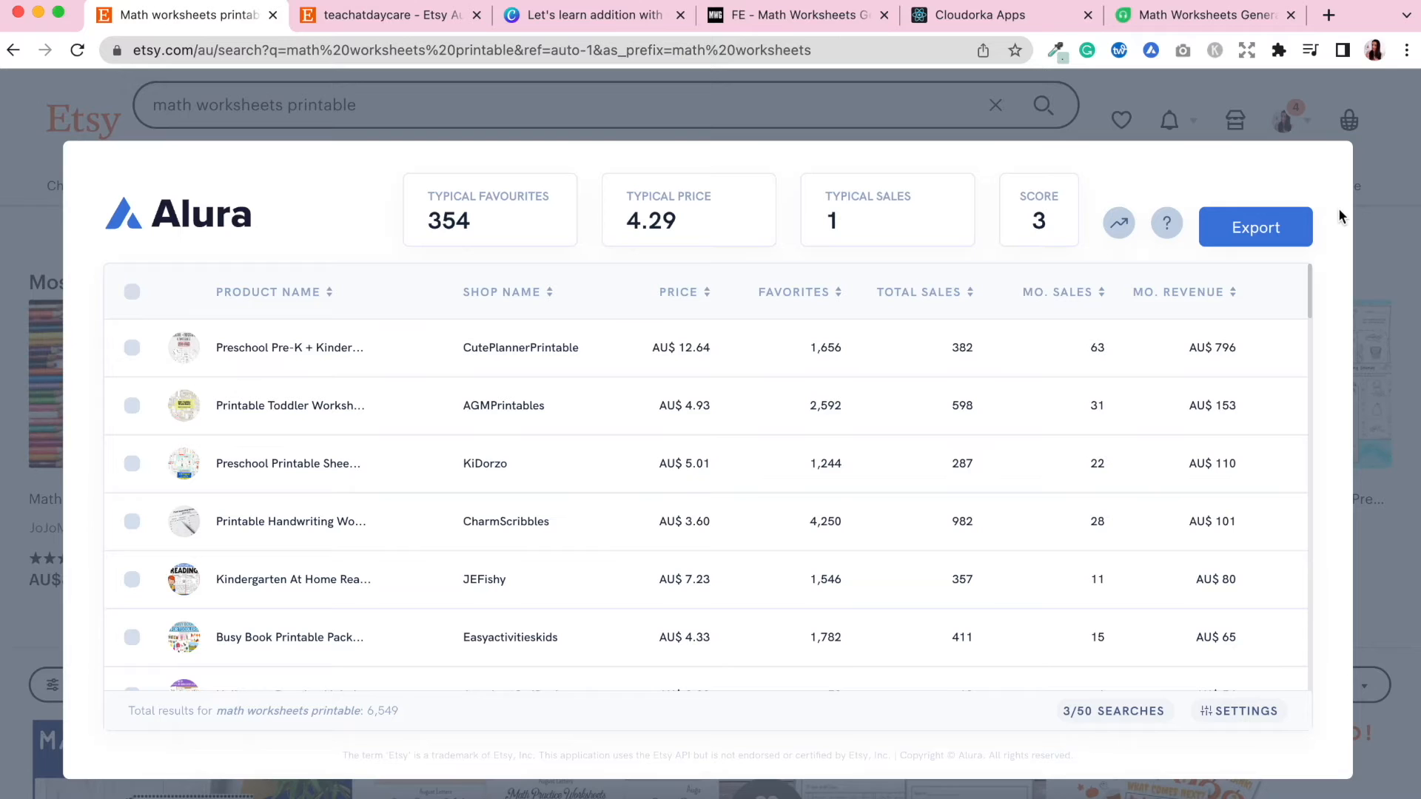
click(1389, 239)
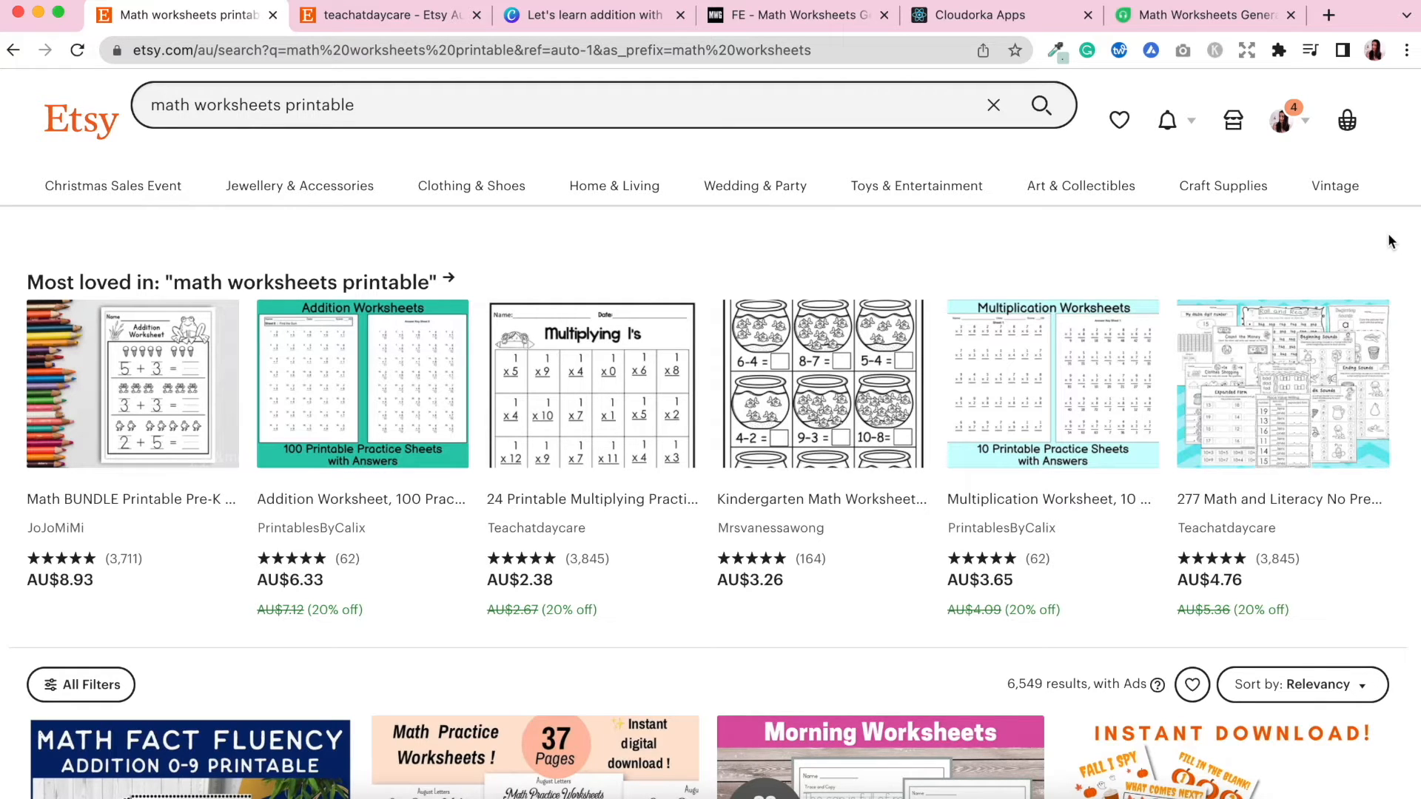
Examine the teachatdaycare shop page and its item categories.
click(375, 16)
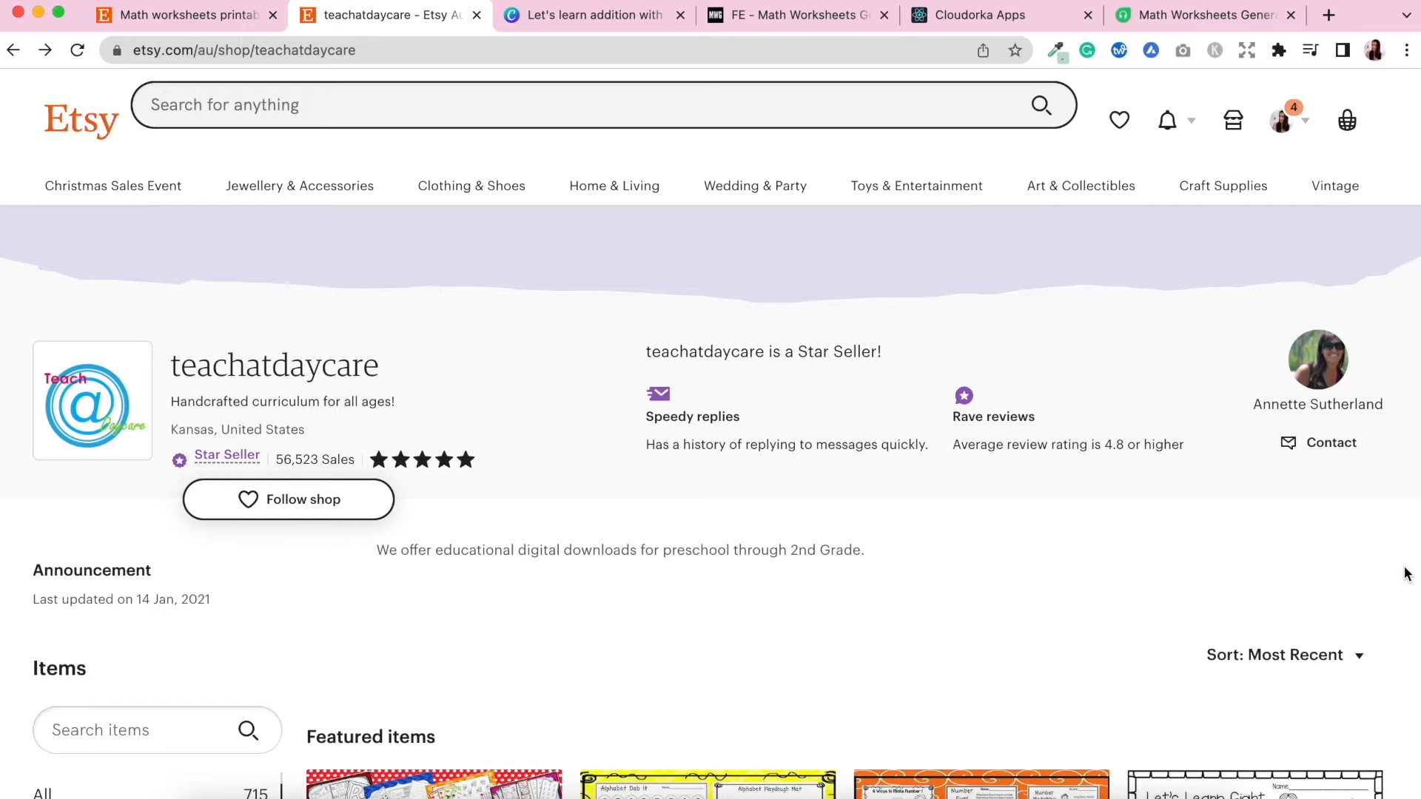
scroll(1406, 574, down, 7)
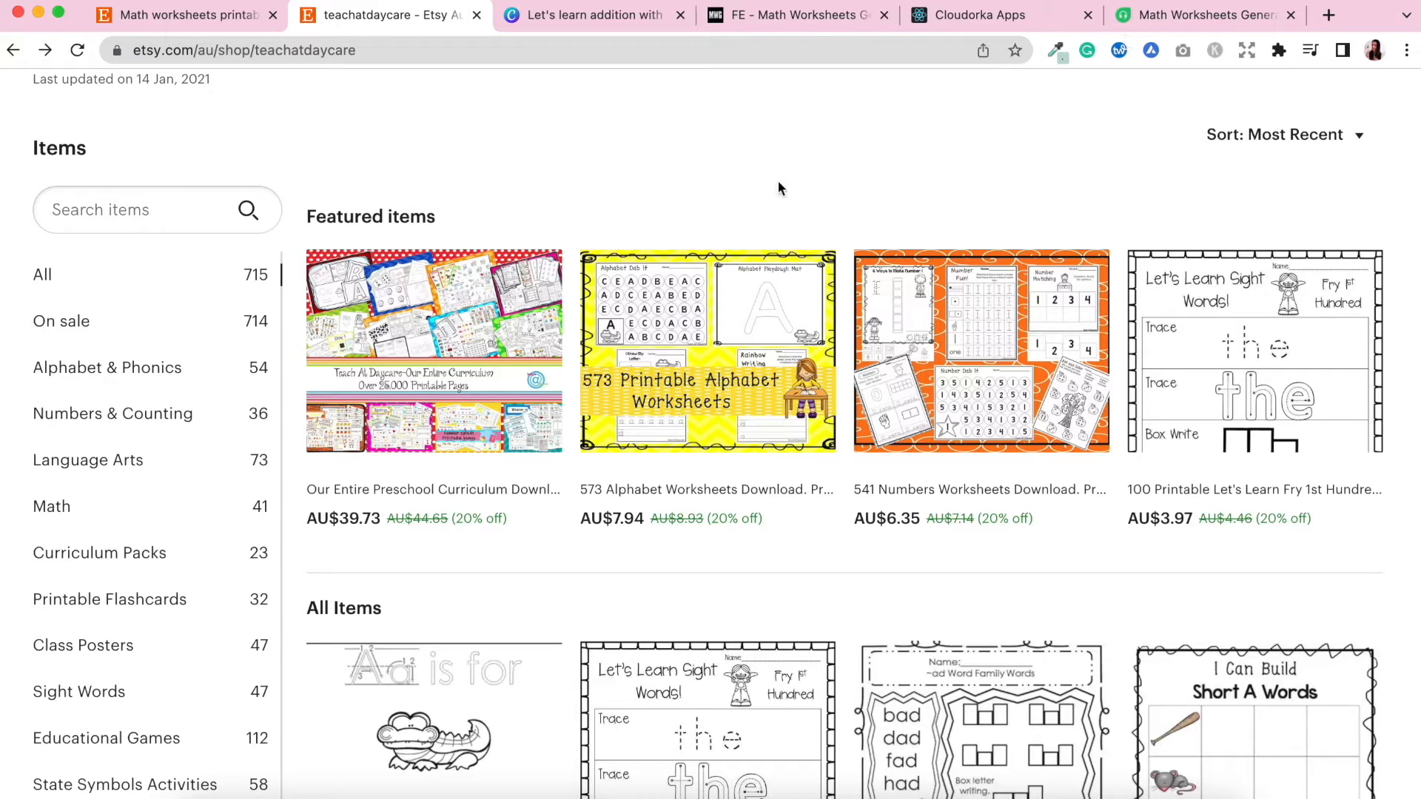
Read through the Math Worksheets Generator sales page and its three-step workflow.
click(812, 23)
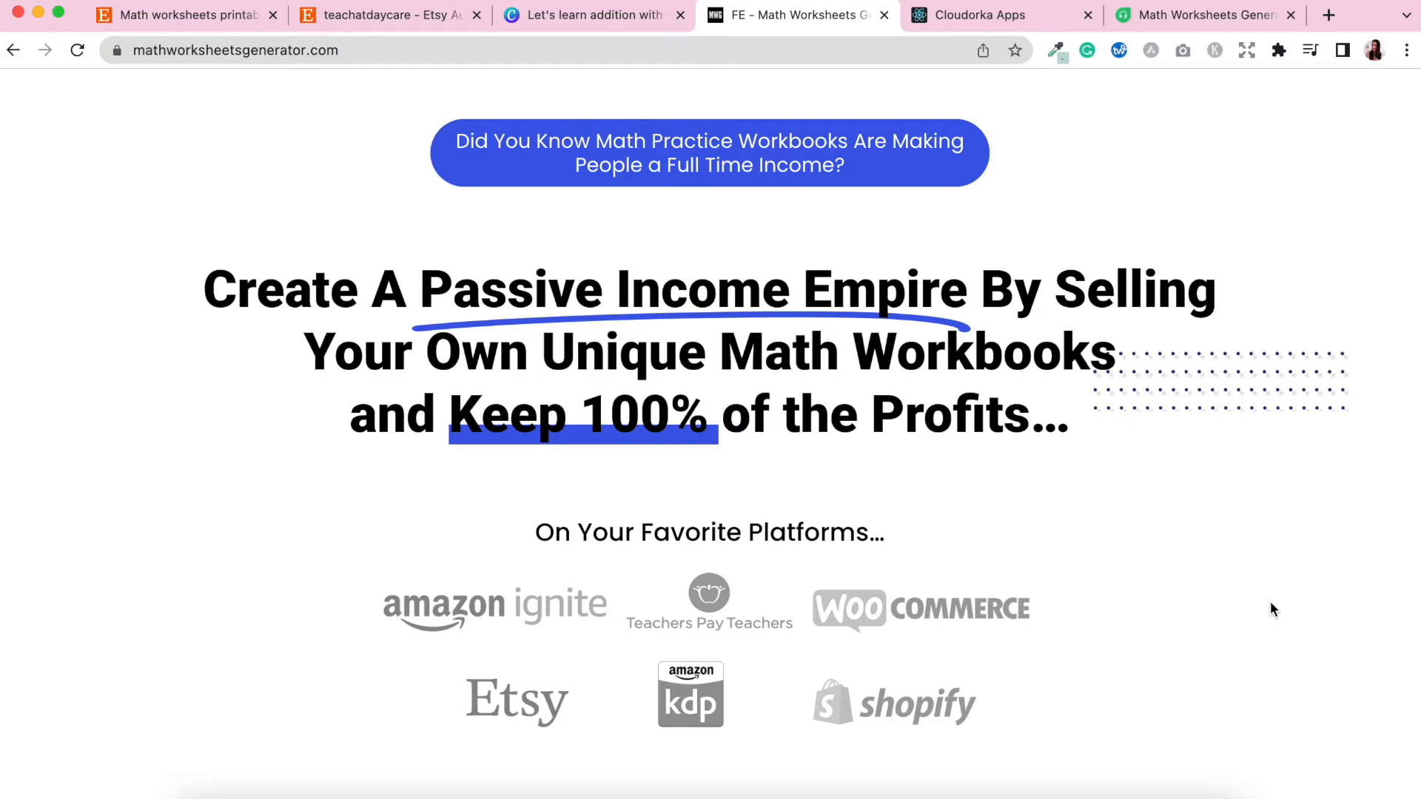
scroll(1270, 604, down, 20)
scroll(1270, 602, down, 10)
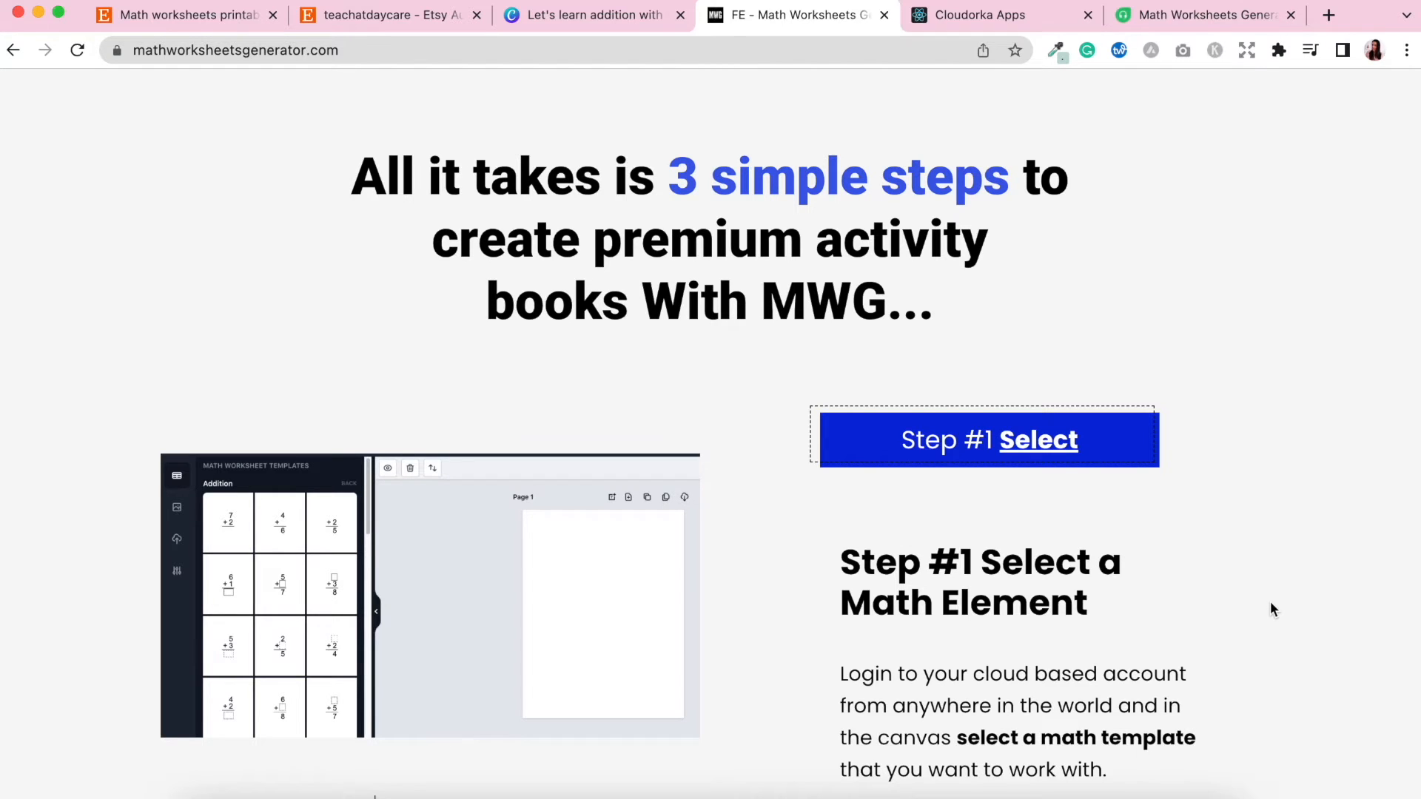
scroll(1270, 604, down, 3)
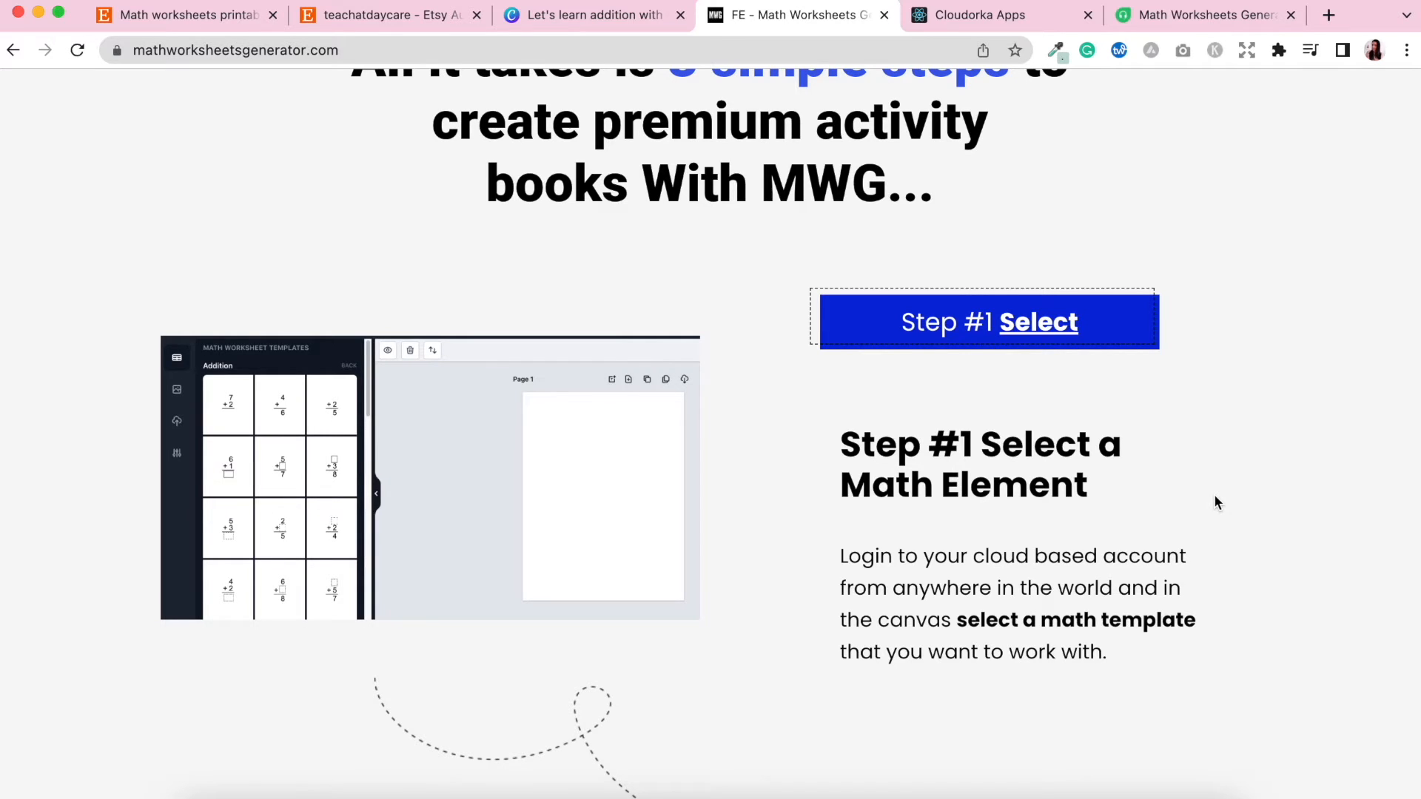
scroll(1215, 497, down, 7)
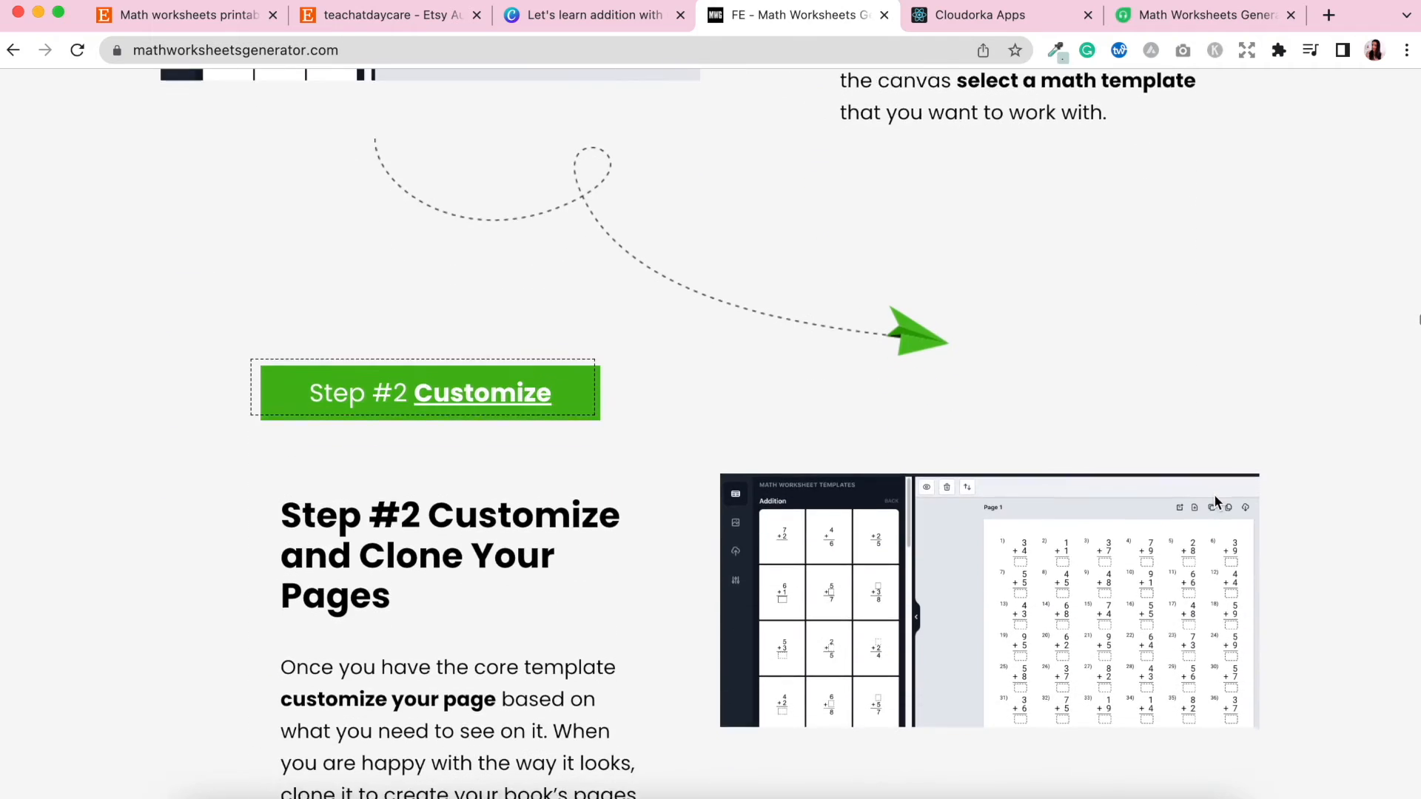
scroll(1214, 498, down, 2)
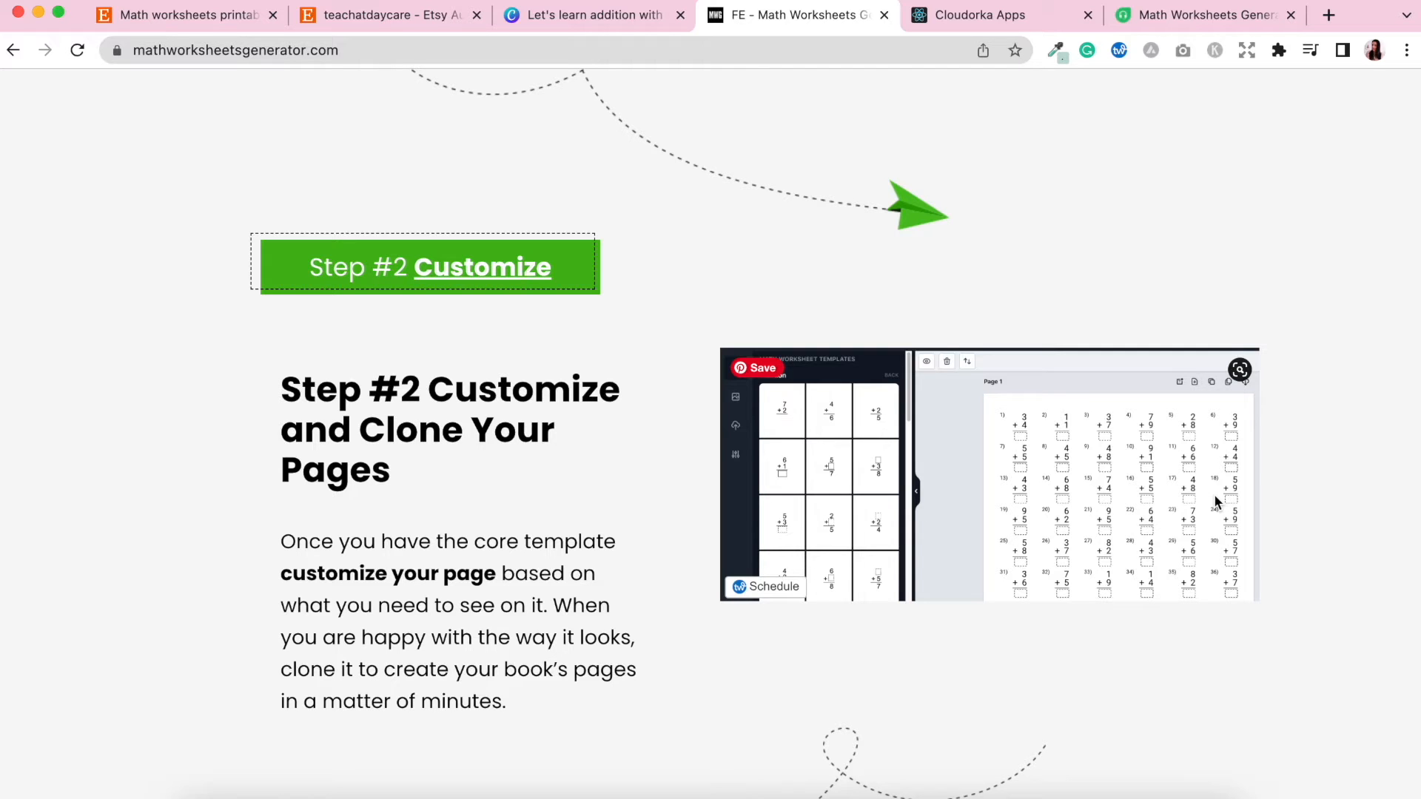
scroll(1214, 494, down, 10)
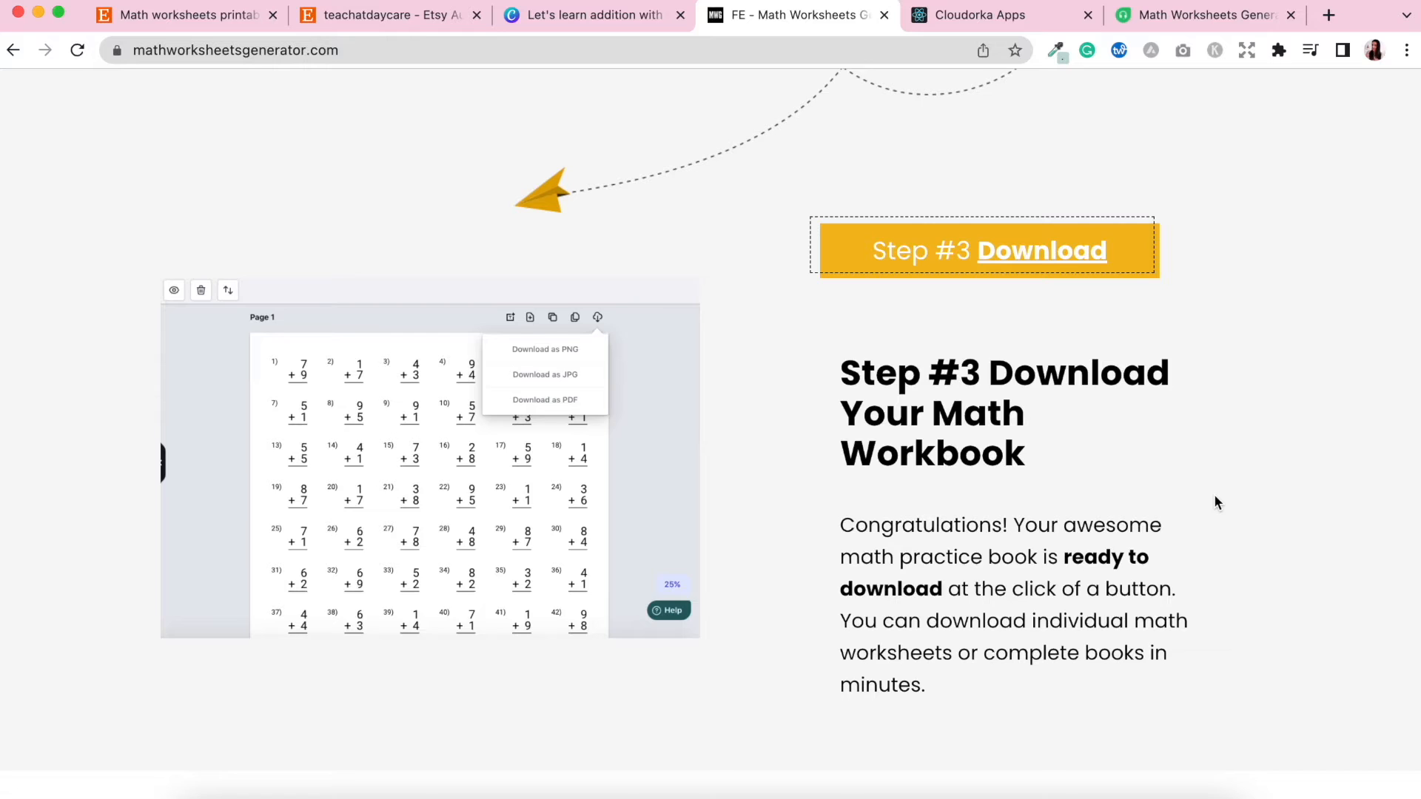
scroll(1215, 502, down, 2)
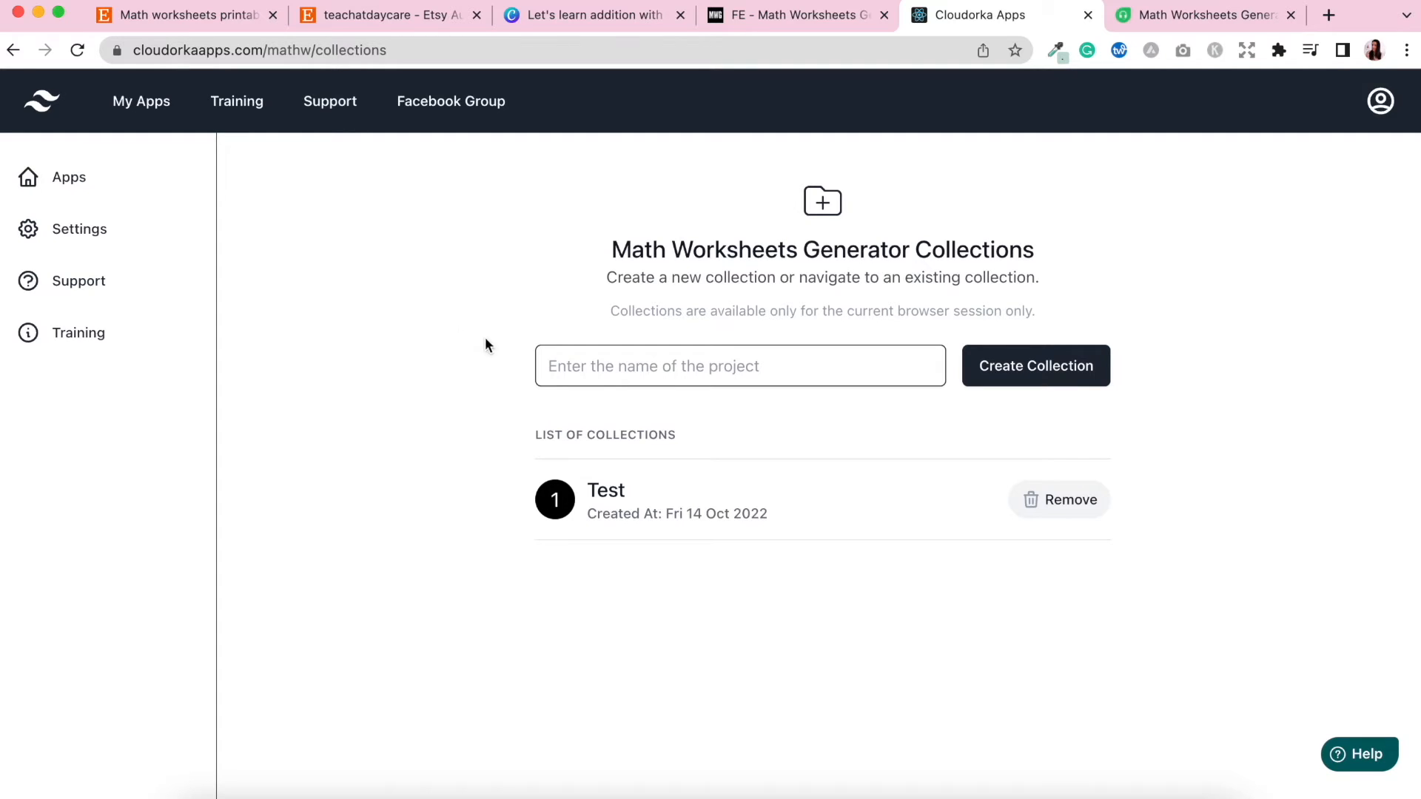
Create a collection named Math Worksheet Test and open it in the editor.
click(687, 366)
text(Mat)
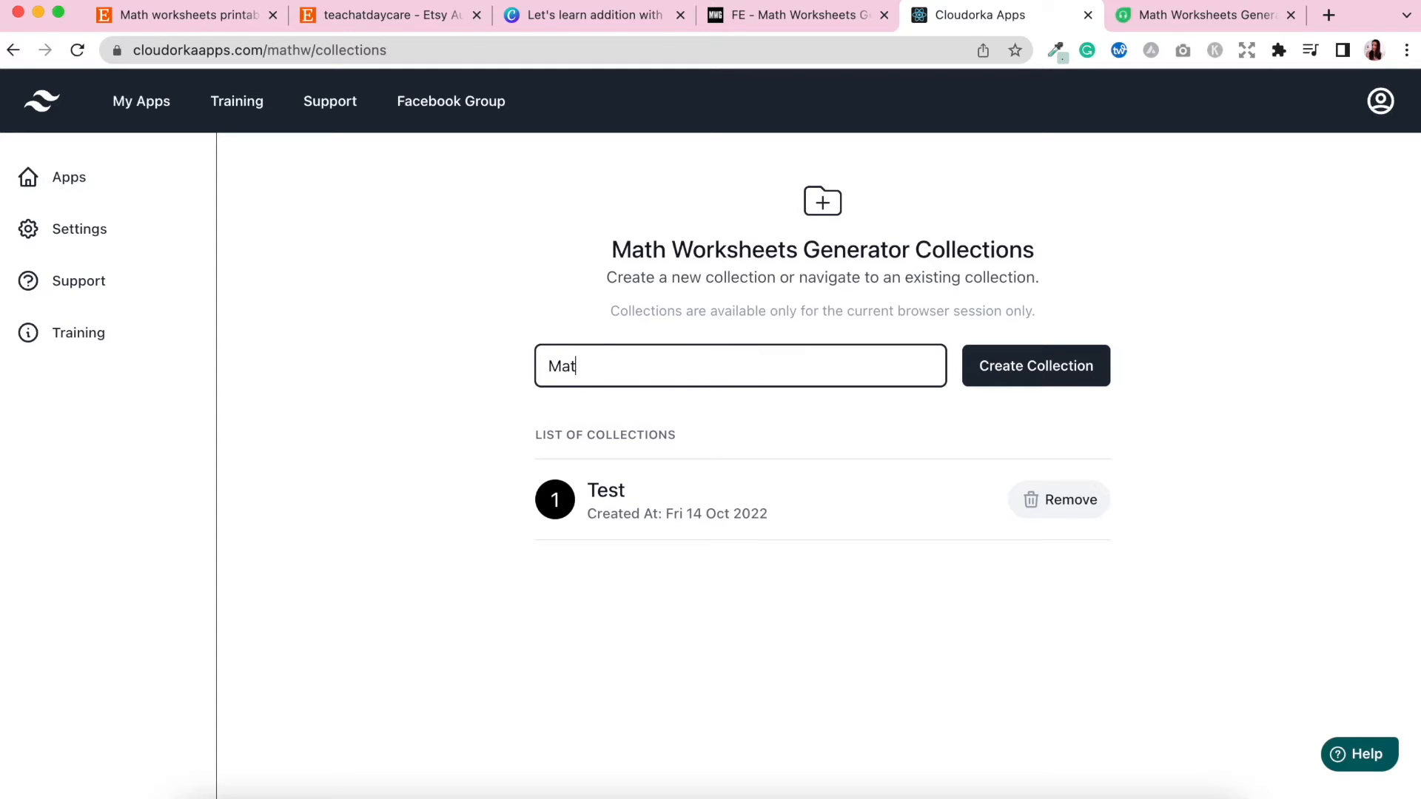
text(h Worksheet Test)
click(1062, 370)
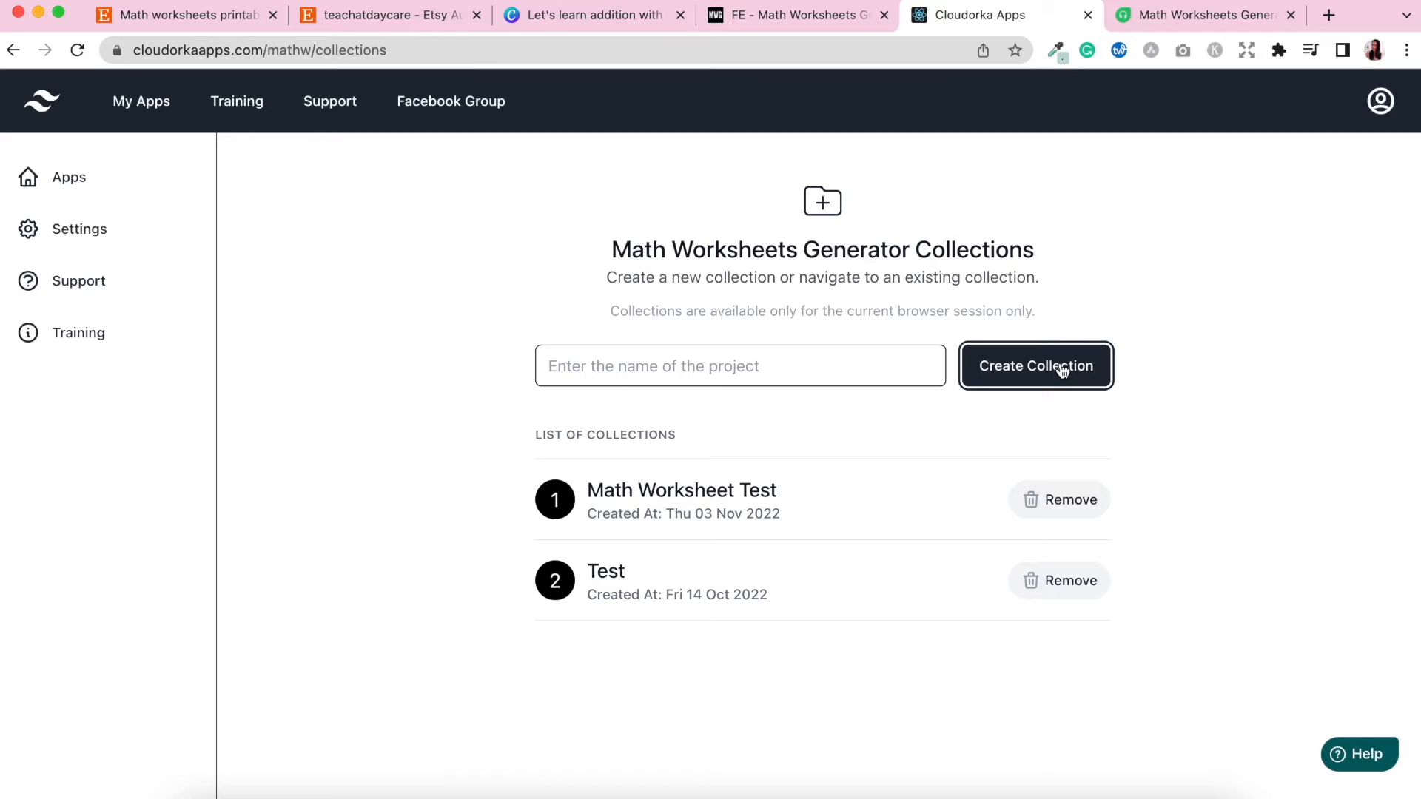
click(625, 494)
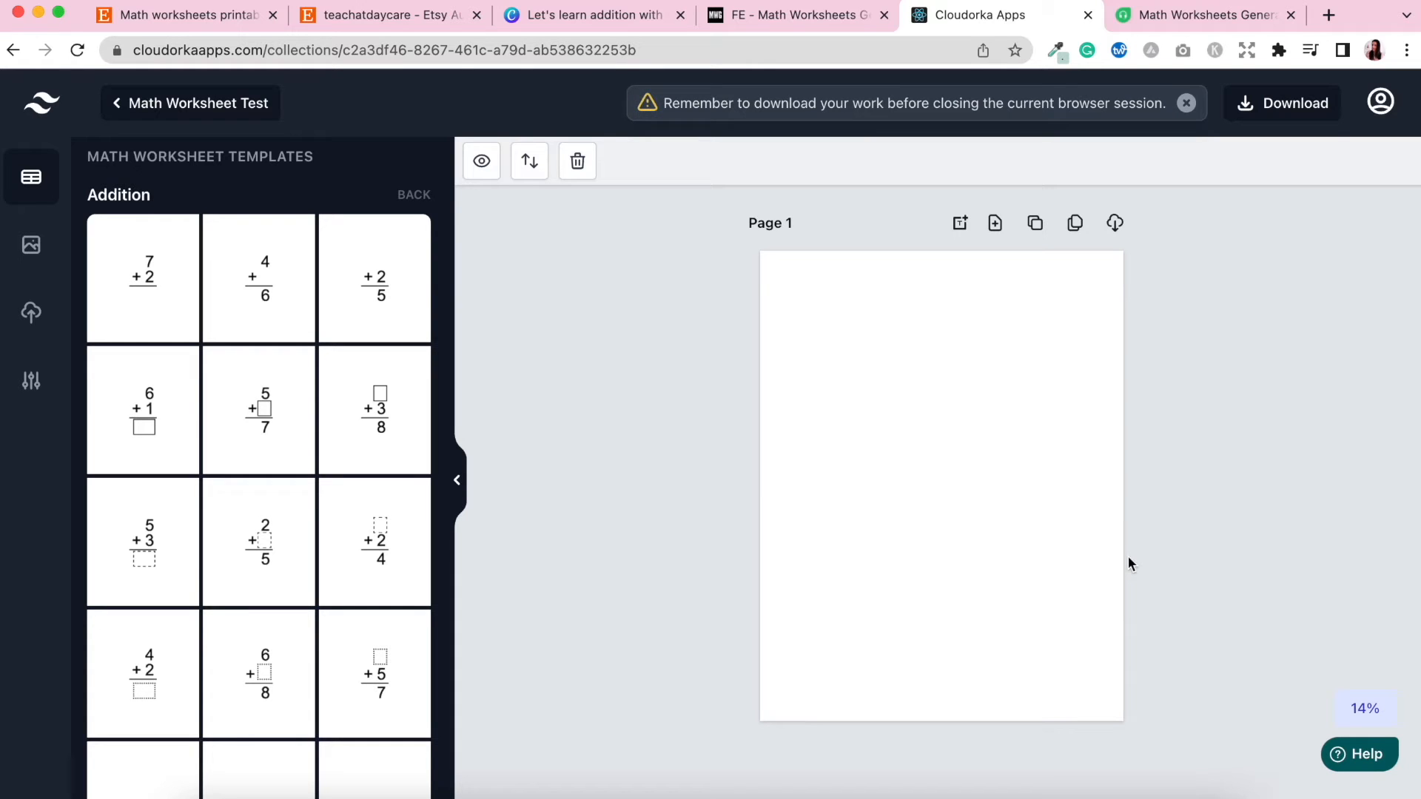
Open the Math Worksheets Generator help articles.
click(1359, 759)
click(1359, 759)
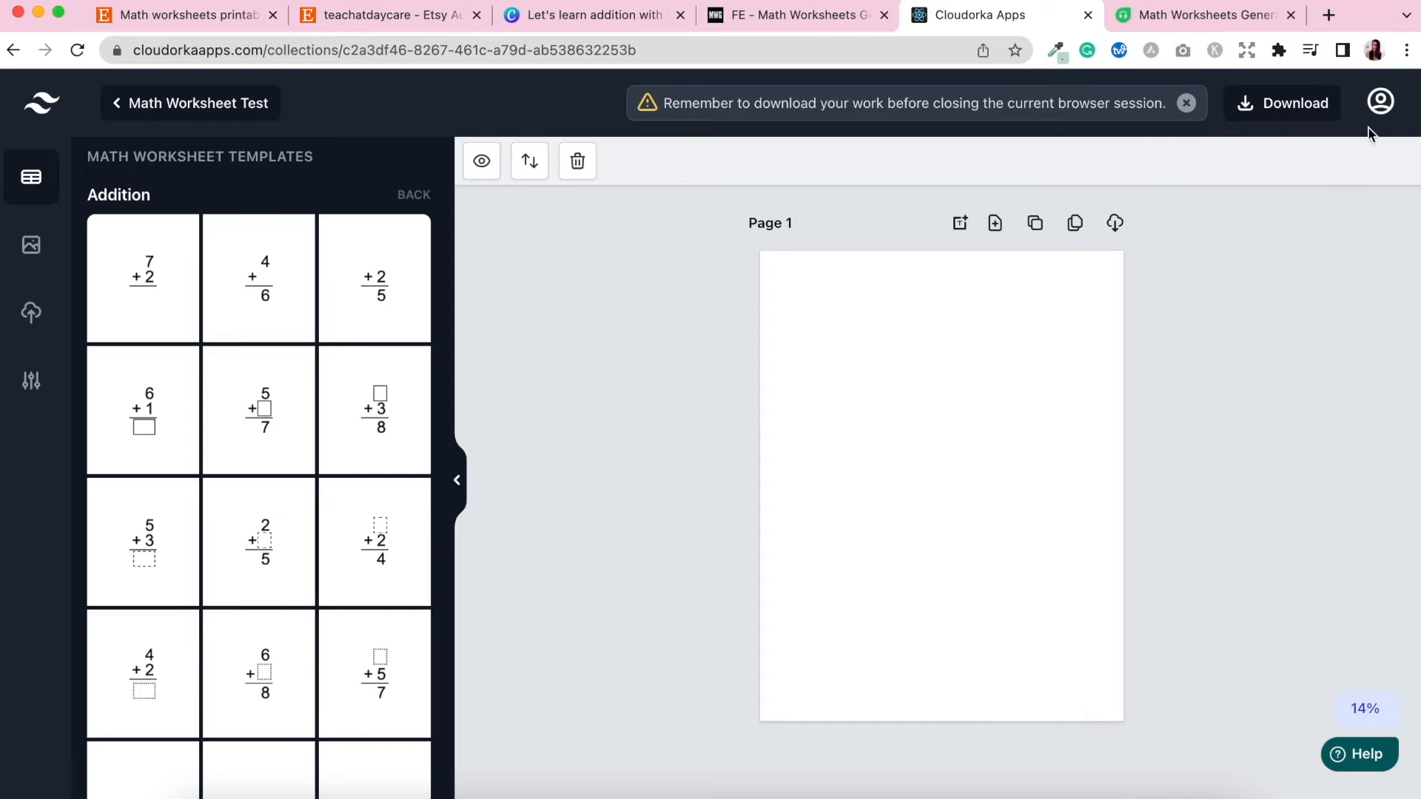
click(1191, 22)
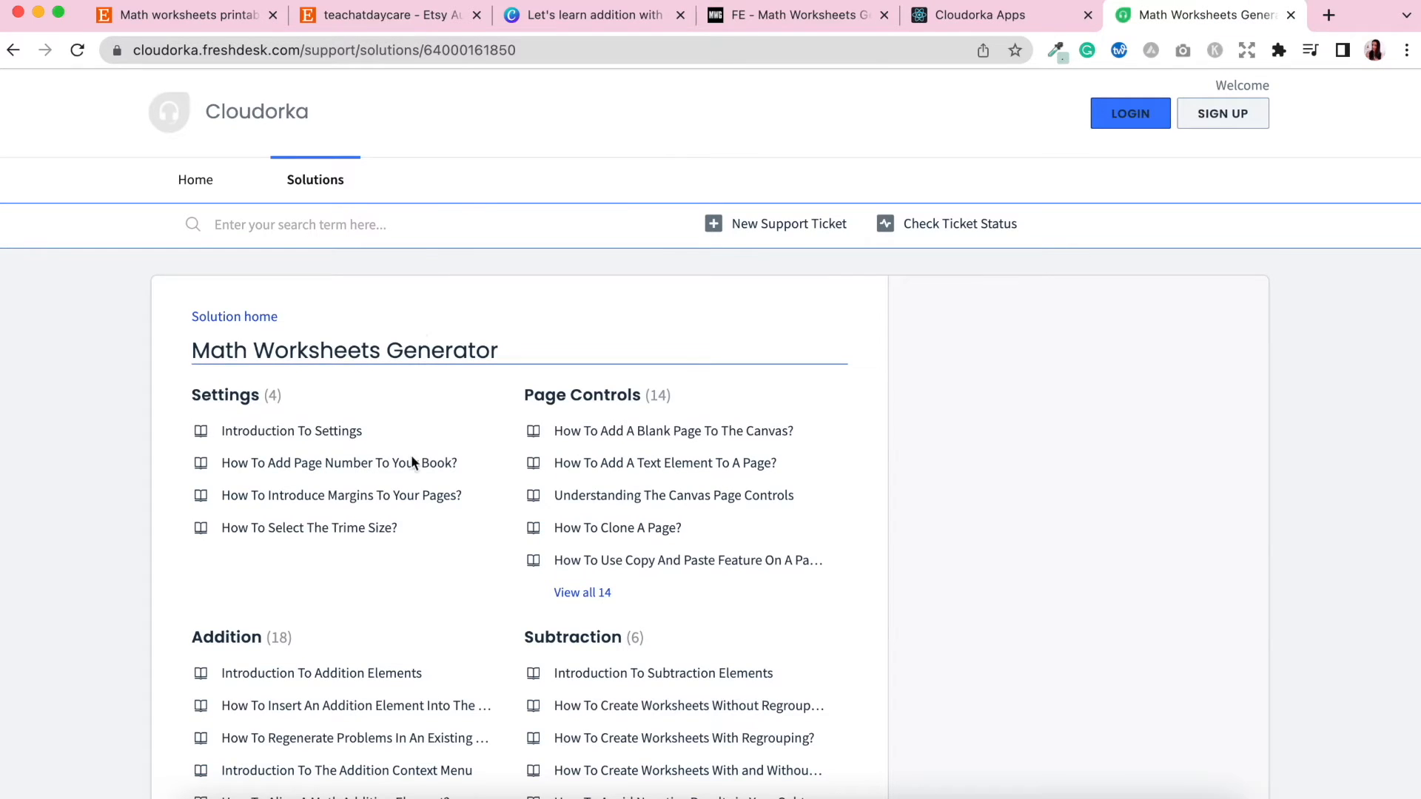
Scroll through the Math Worksheets Generator help article categories.
scroll(415, 499, down, 5)
scroll(415, 499, down, 5)
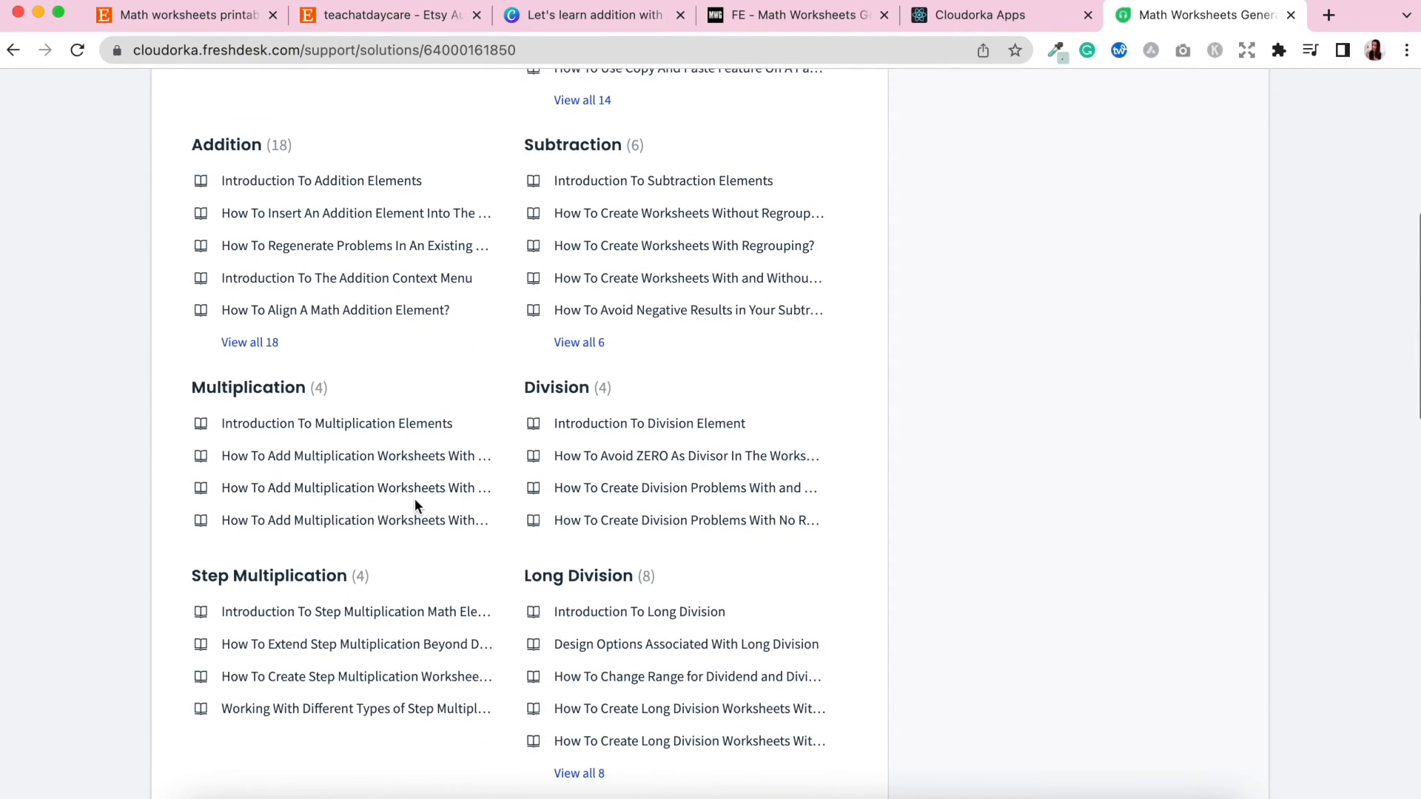
scroll(415, 503, down, 9)
scroll(414, 504, down, 7)
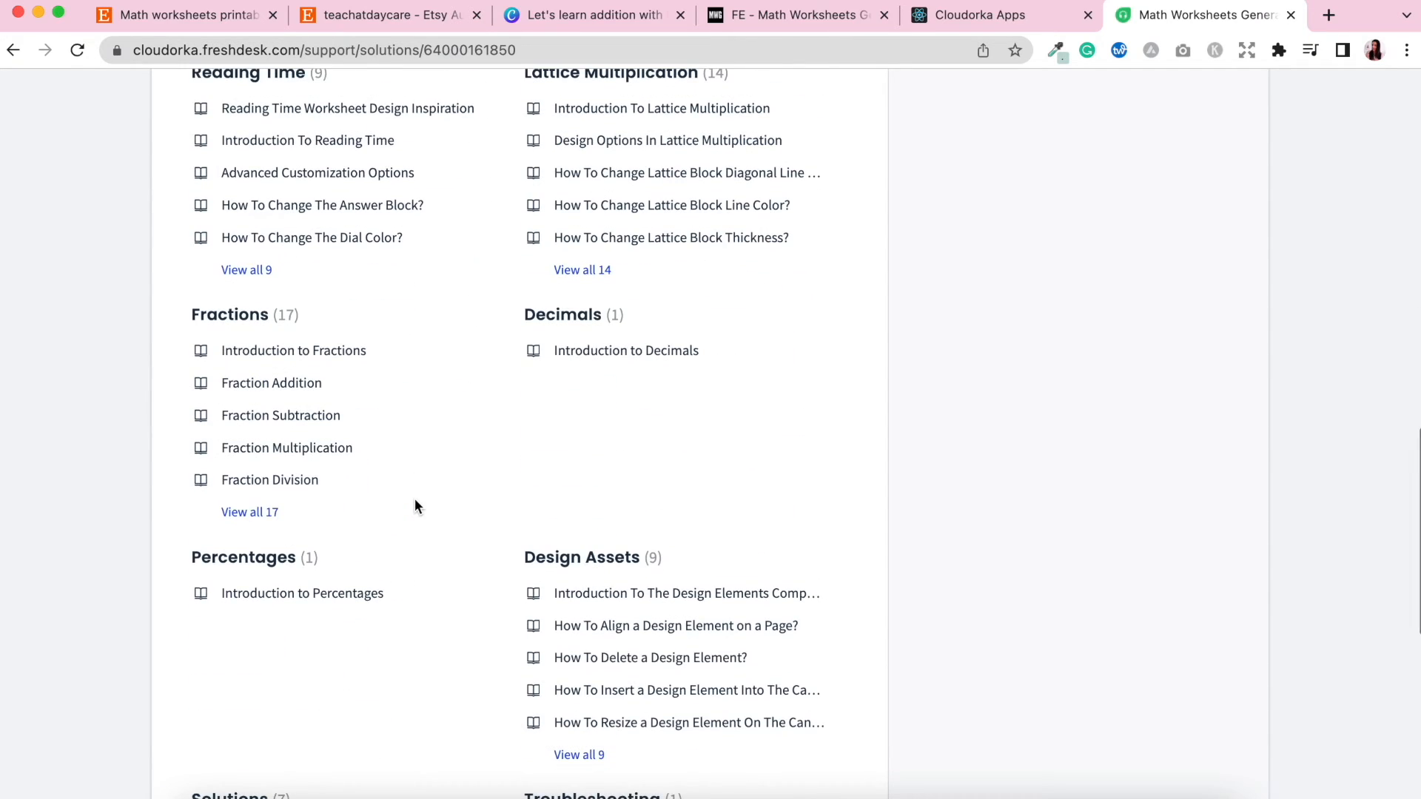
scroll(414, 499, down, 5)
scroll(415, 499, up, 20)
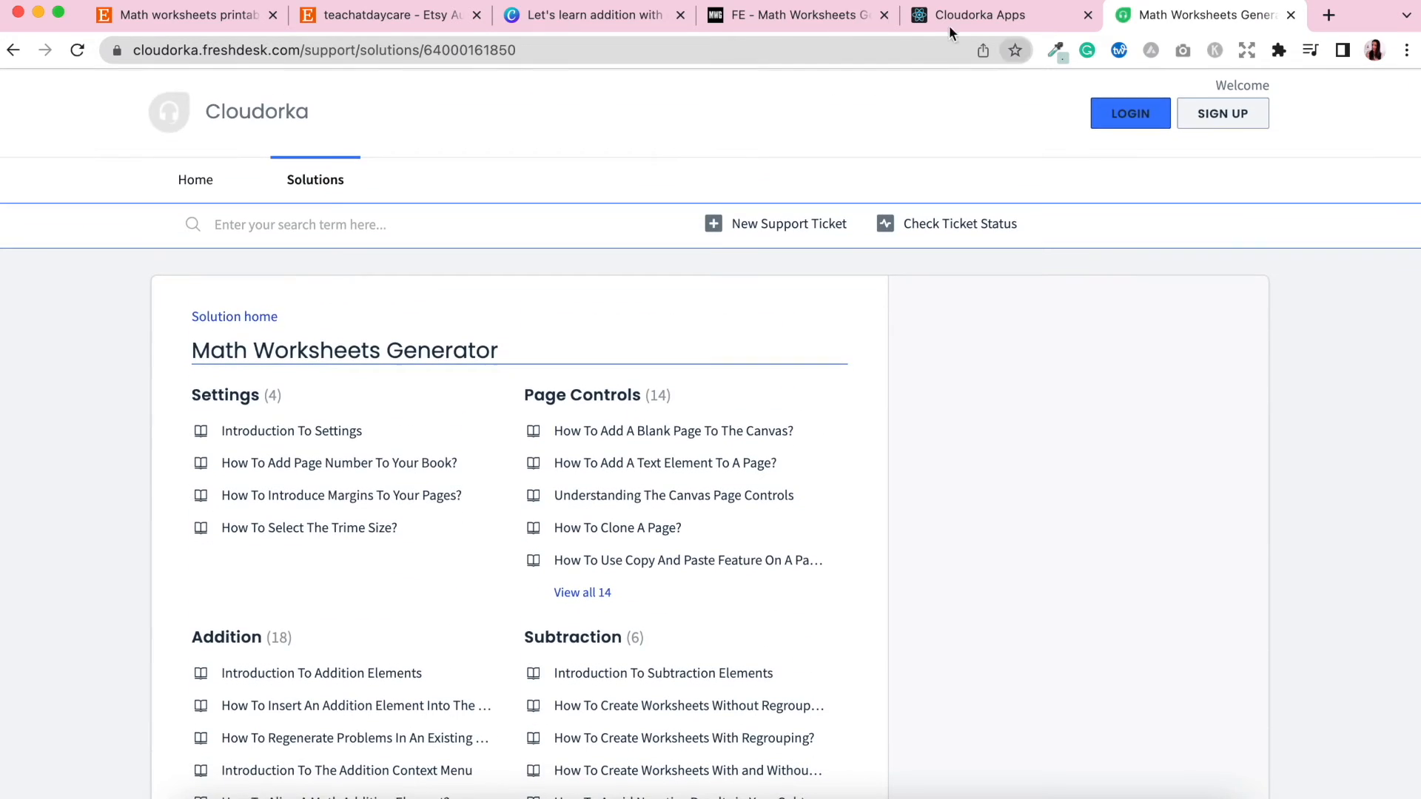
Switch to the editor tab and browse the Addition worksheet templates, then return to all template categories.
click(1042, 15)
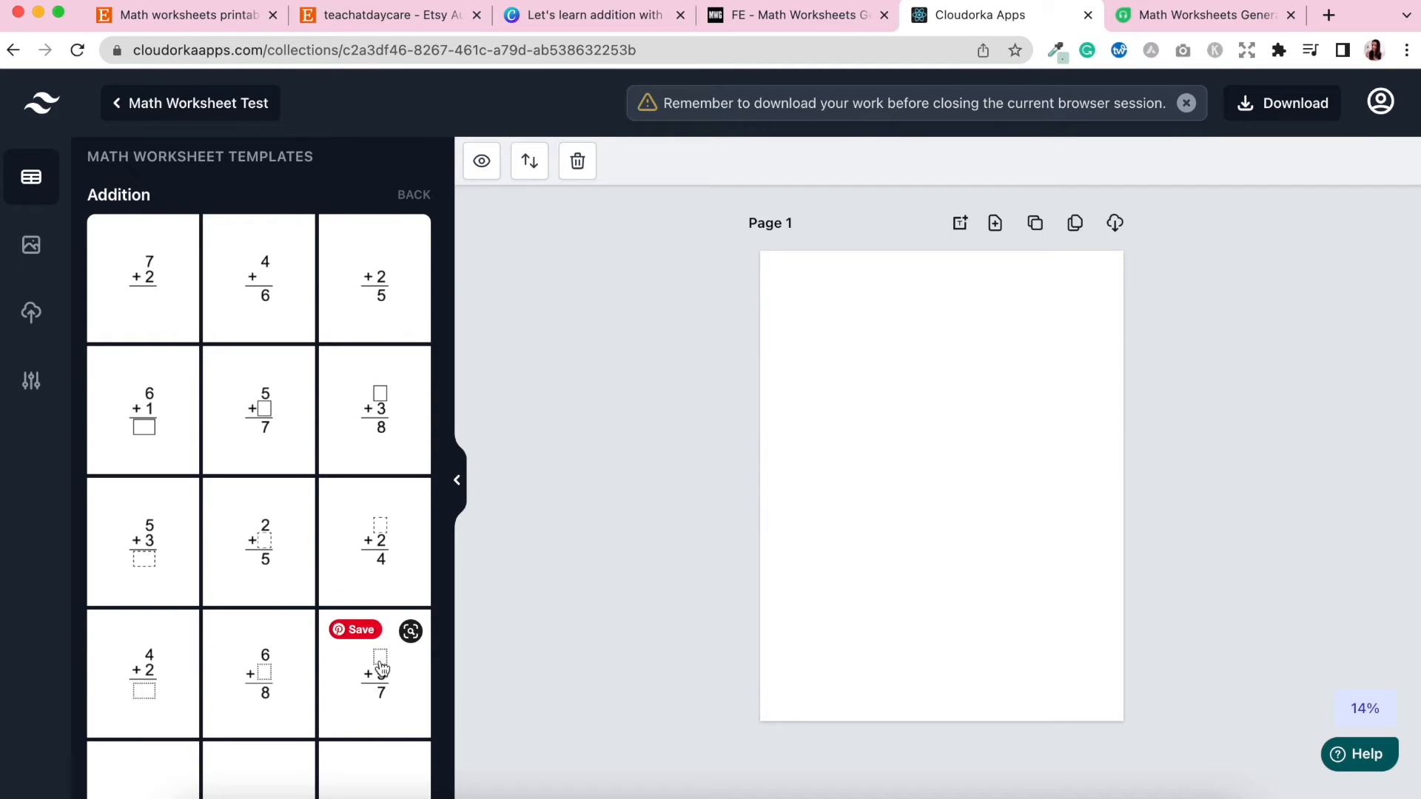
scroll(332, 594, down, 1)
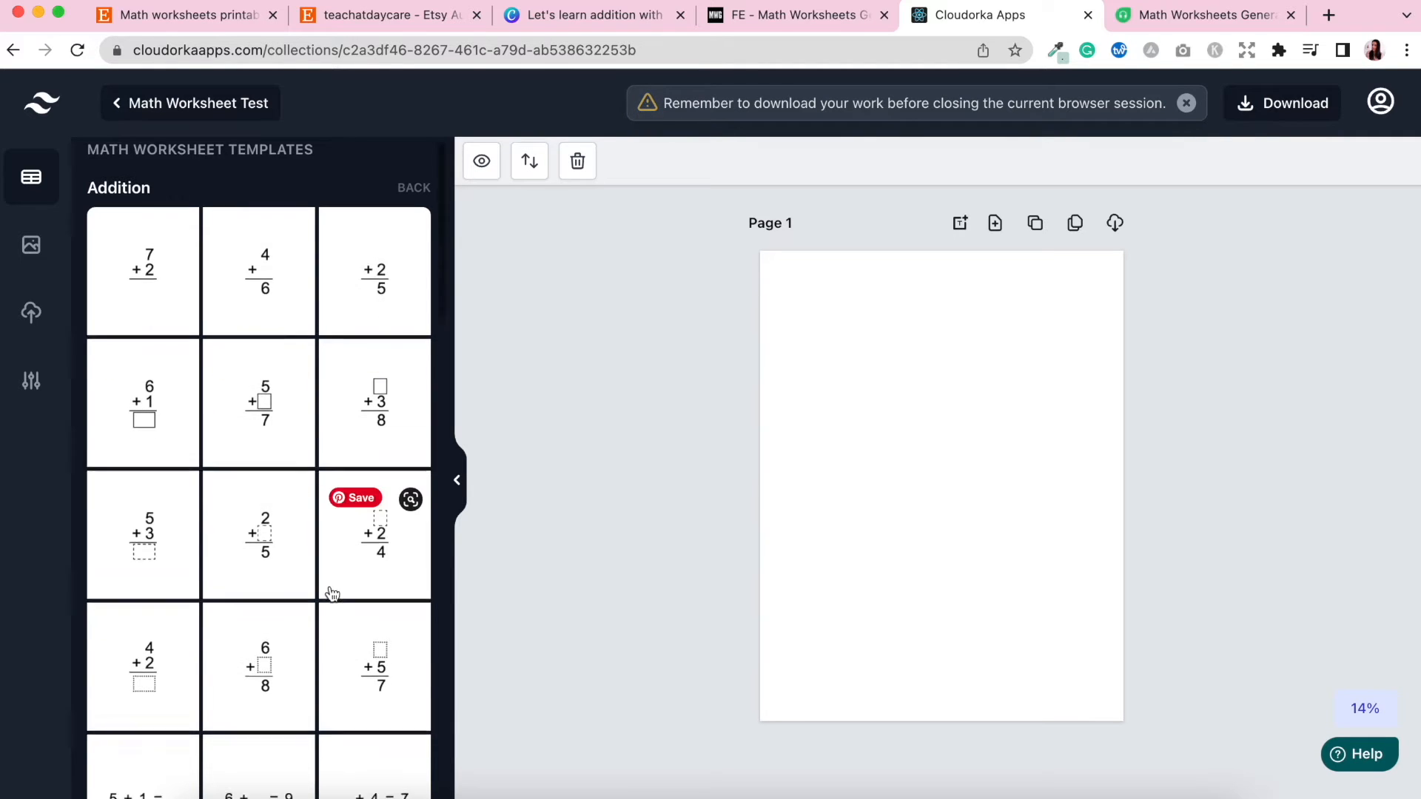
scroll(332, 593, down, 10)
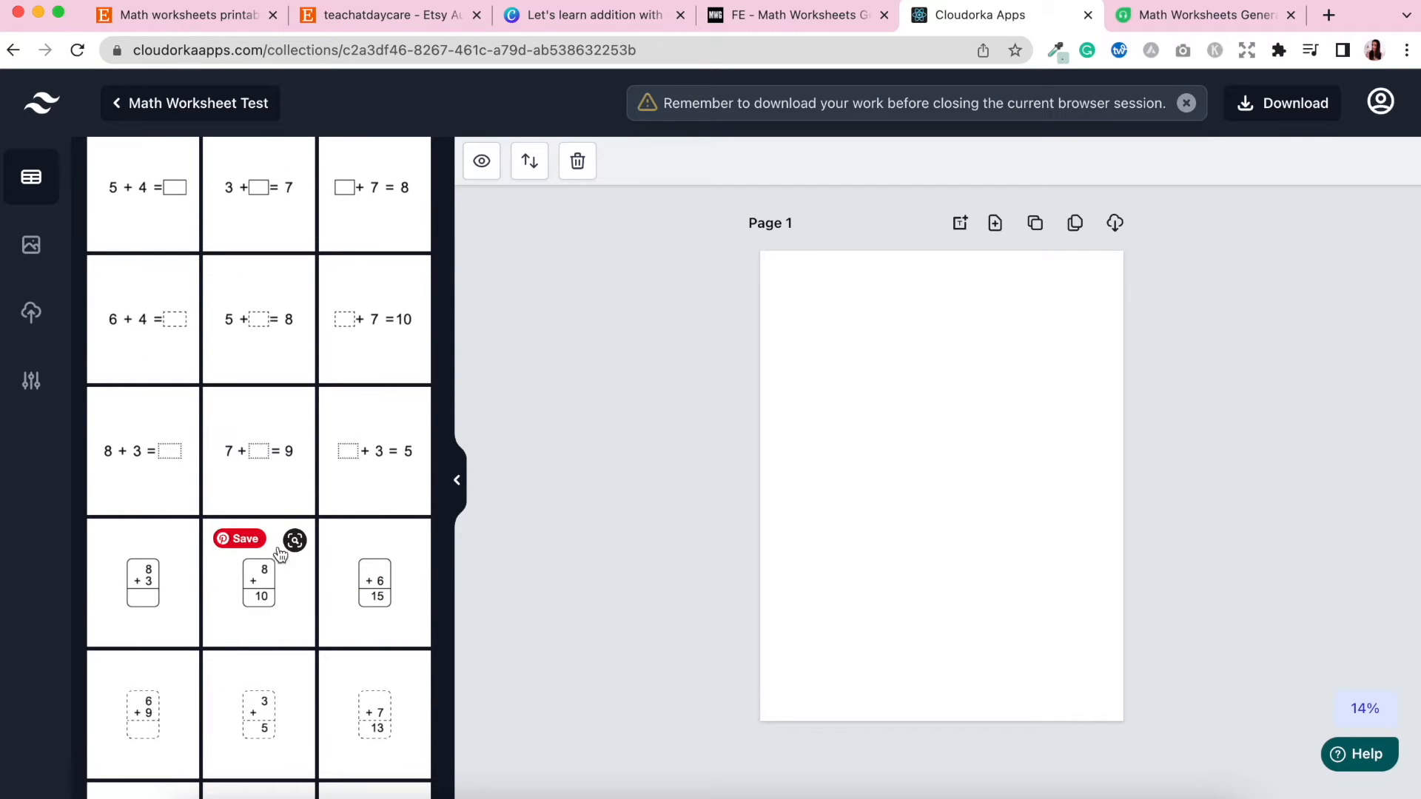
scroll(406, 711, down, 4)
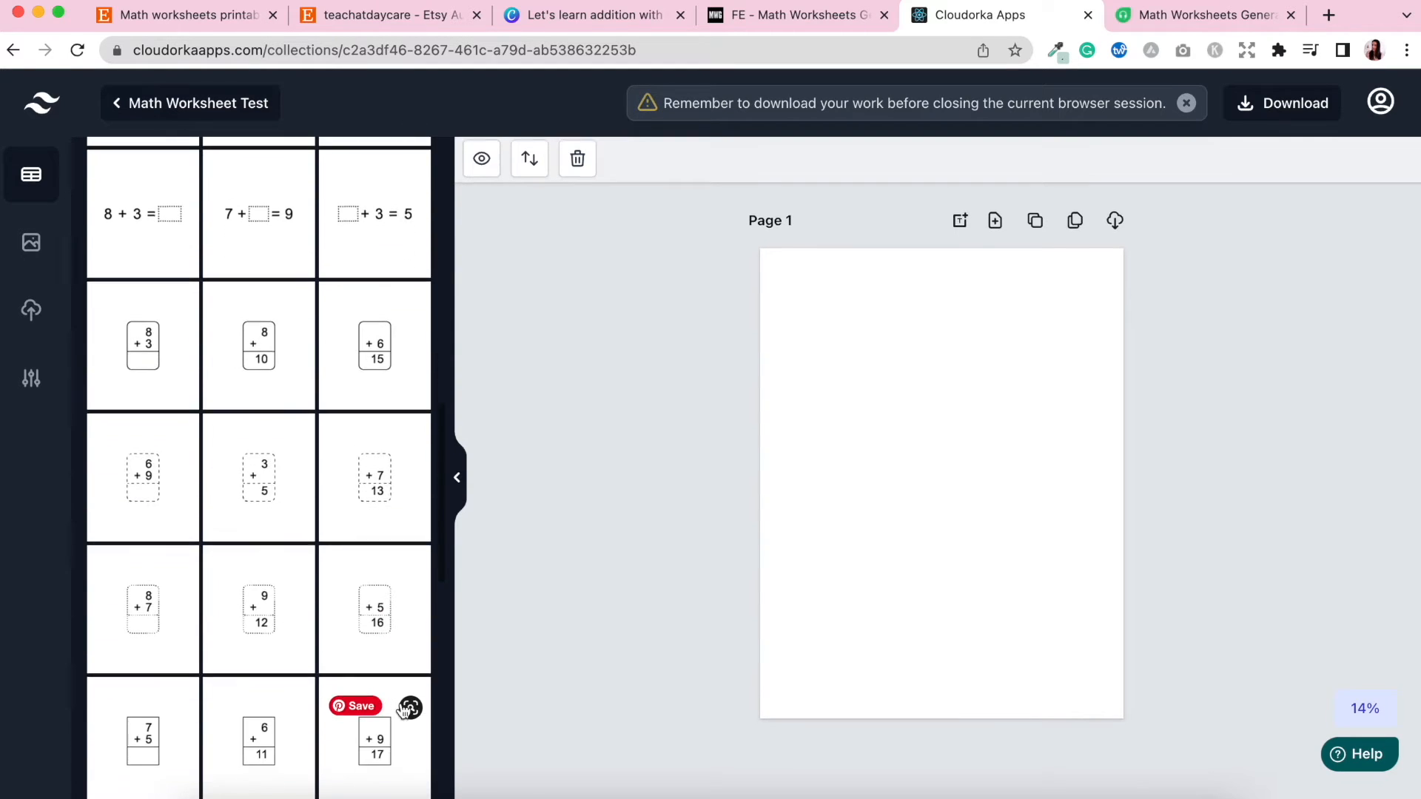
scroll(400, 444, up, 15)
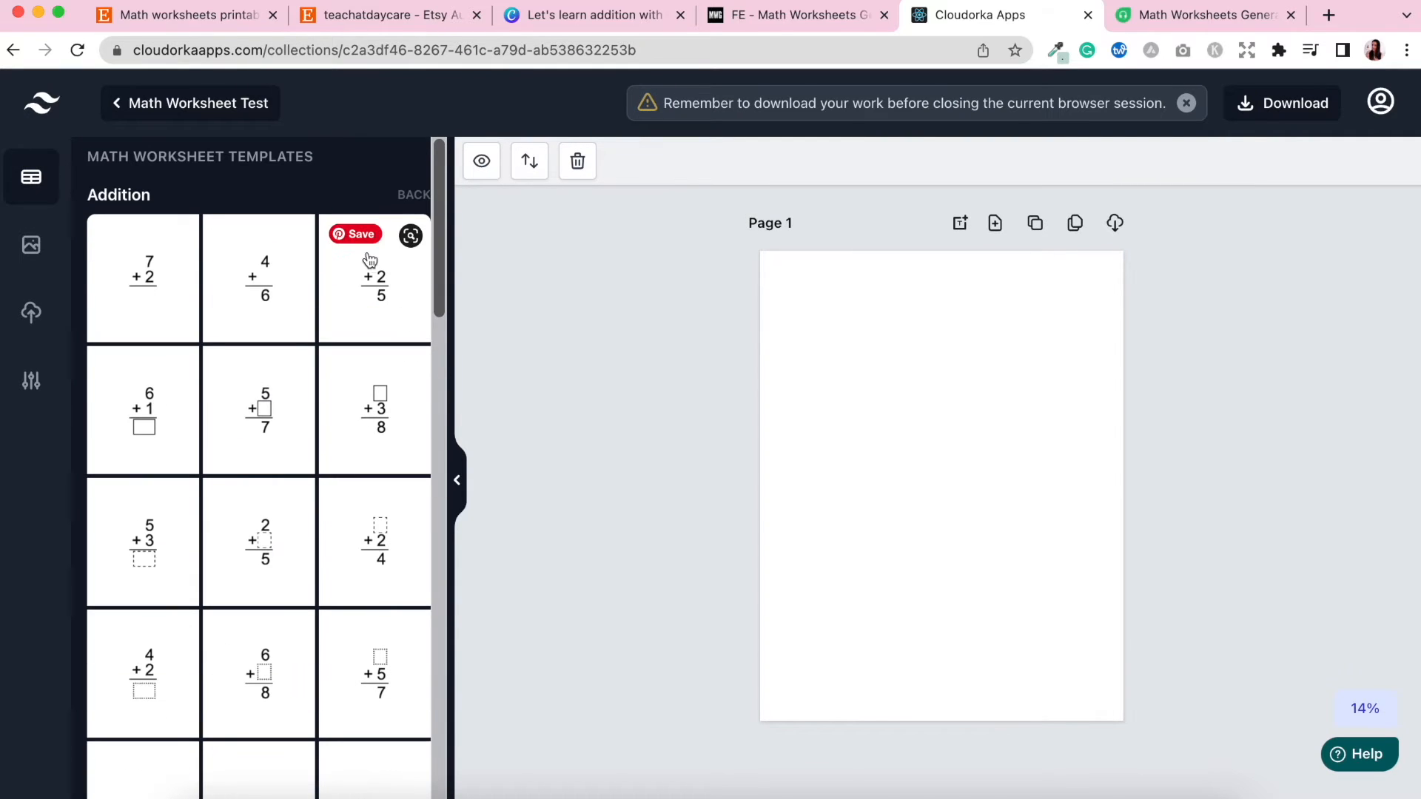
click(416, 196)
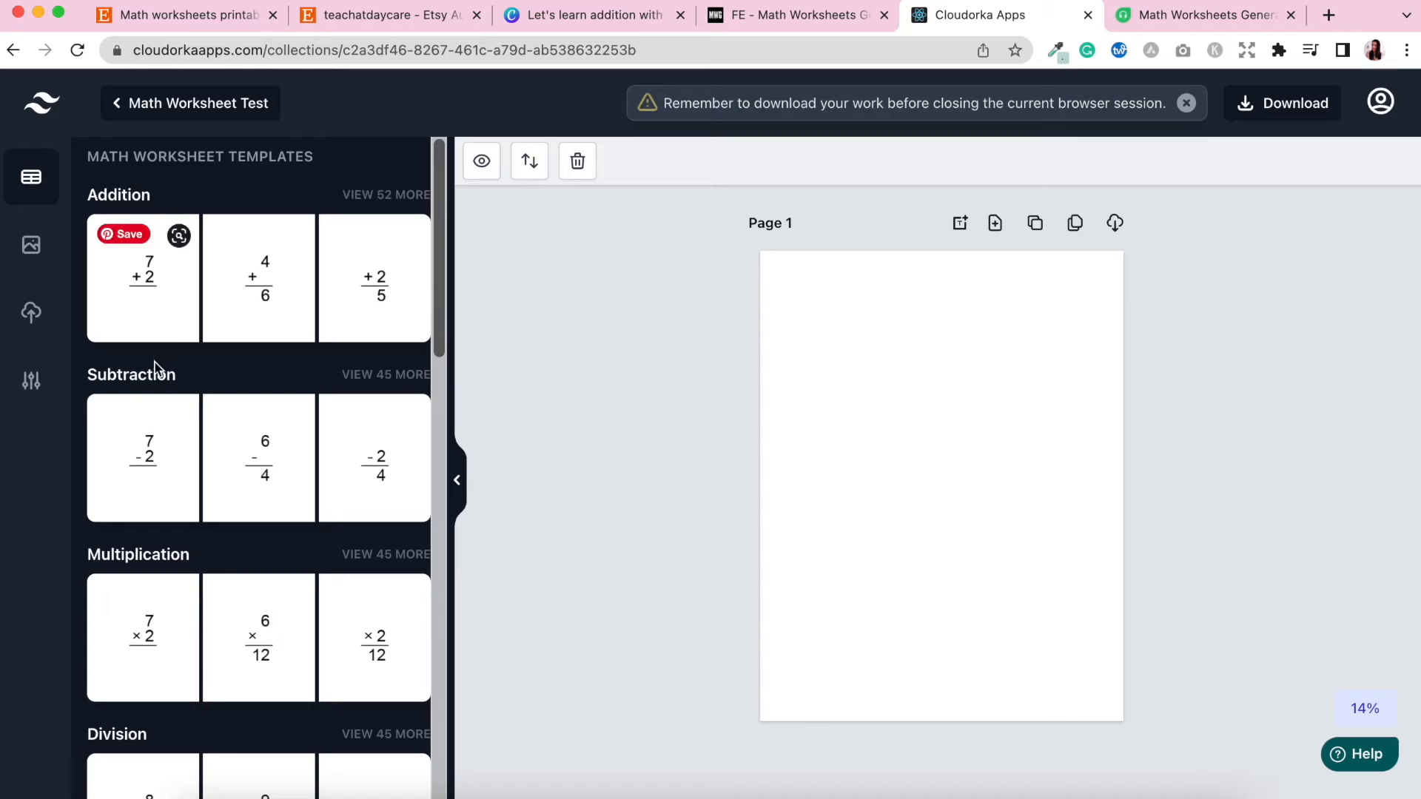
Browse the worksheet template categories from Subtraction down to Percentage.
scroll(194, 551, down, 5)
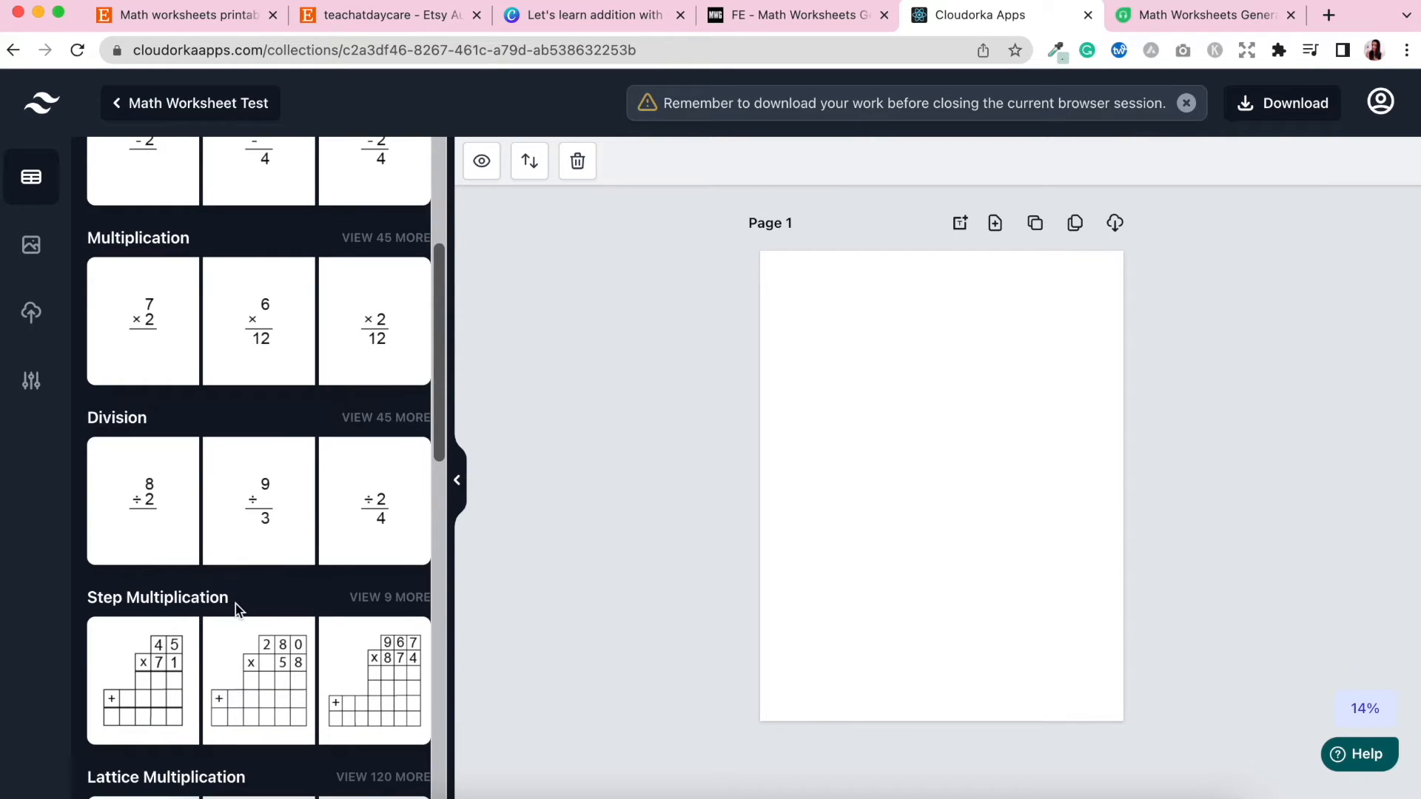
scroll(238, 609, down, 5)
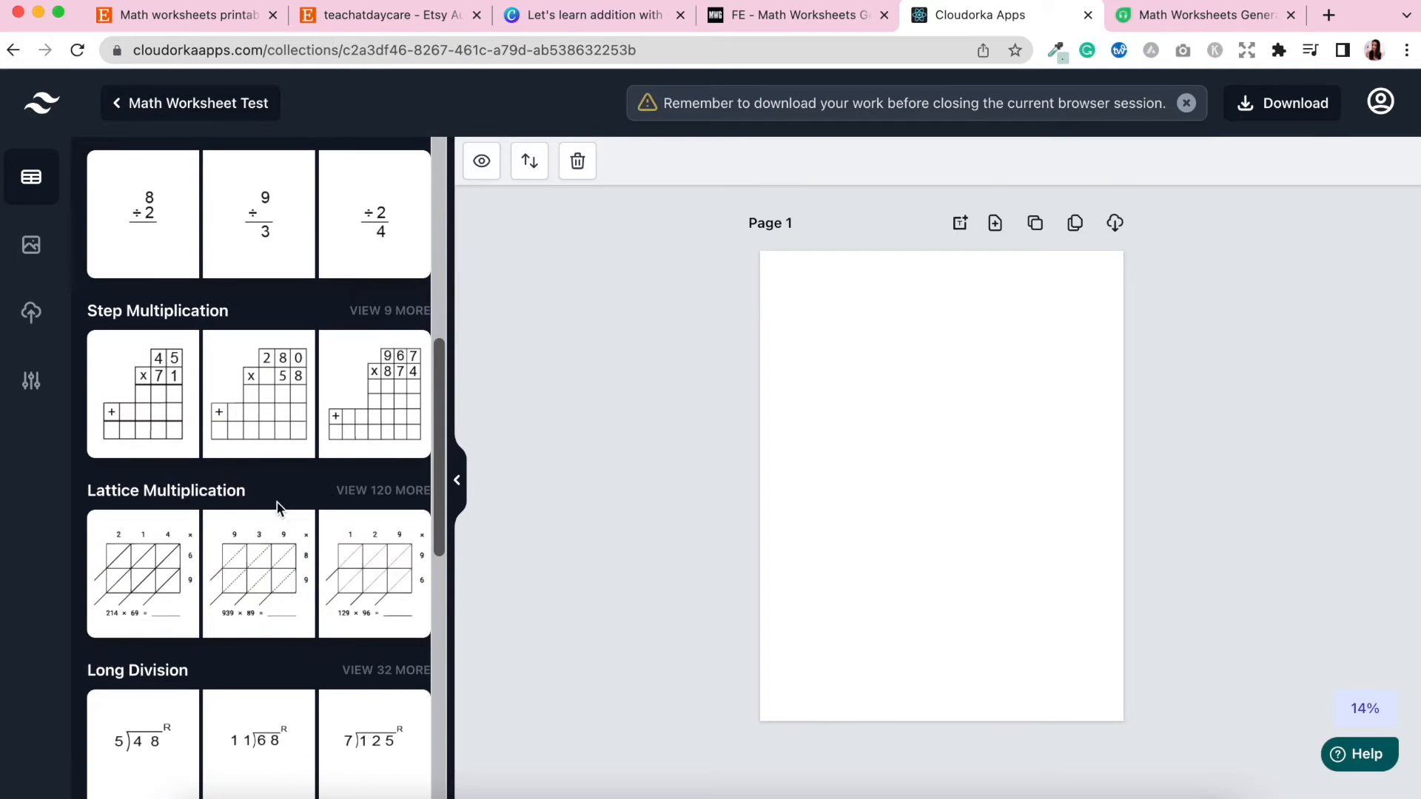
scroll(284, 511, down, 7)
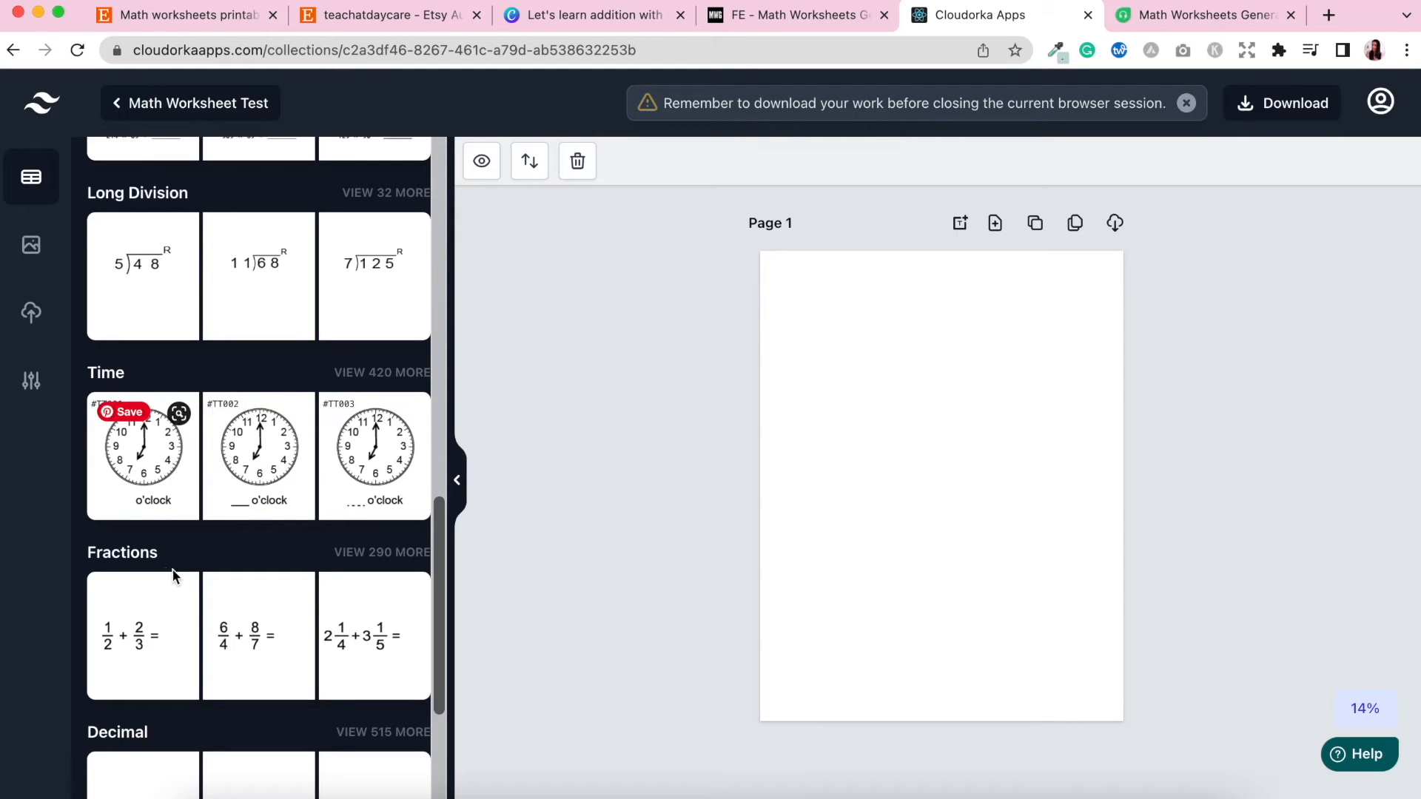
scroll(174, 576, down, 4)
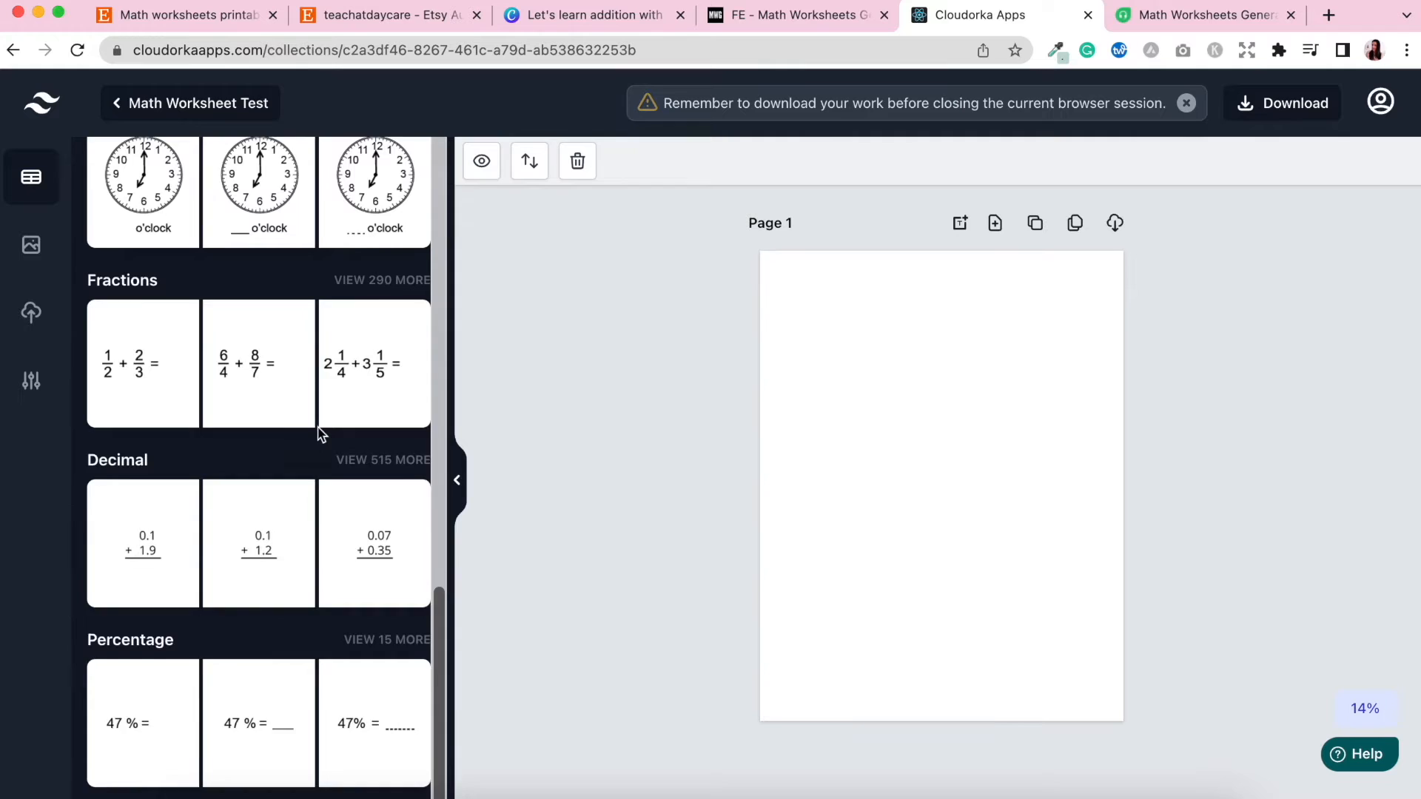
scroll(318, 436, up, 4)
Open the full set of Time templates, scroll through the clock designs, and return to the categories.
click(360, 376)
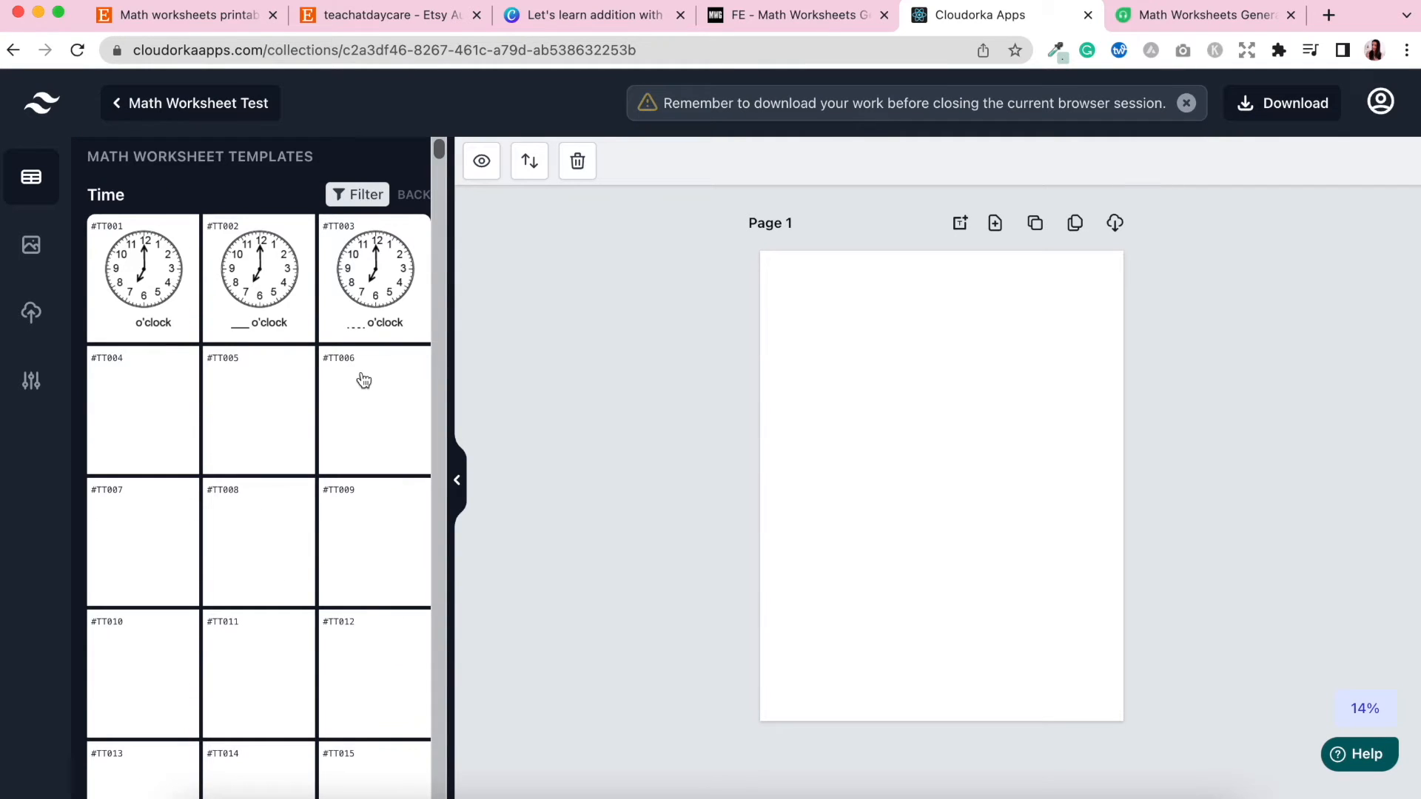
scroll(216, 591, down, 1)
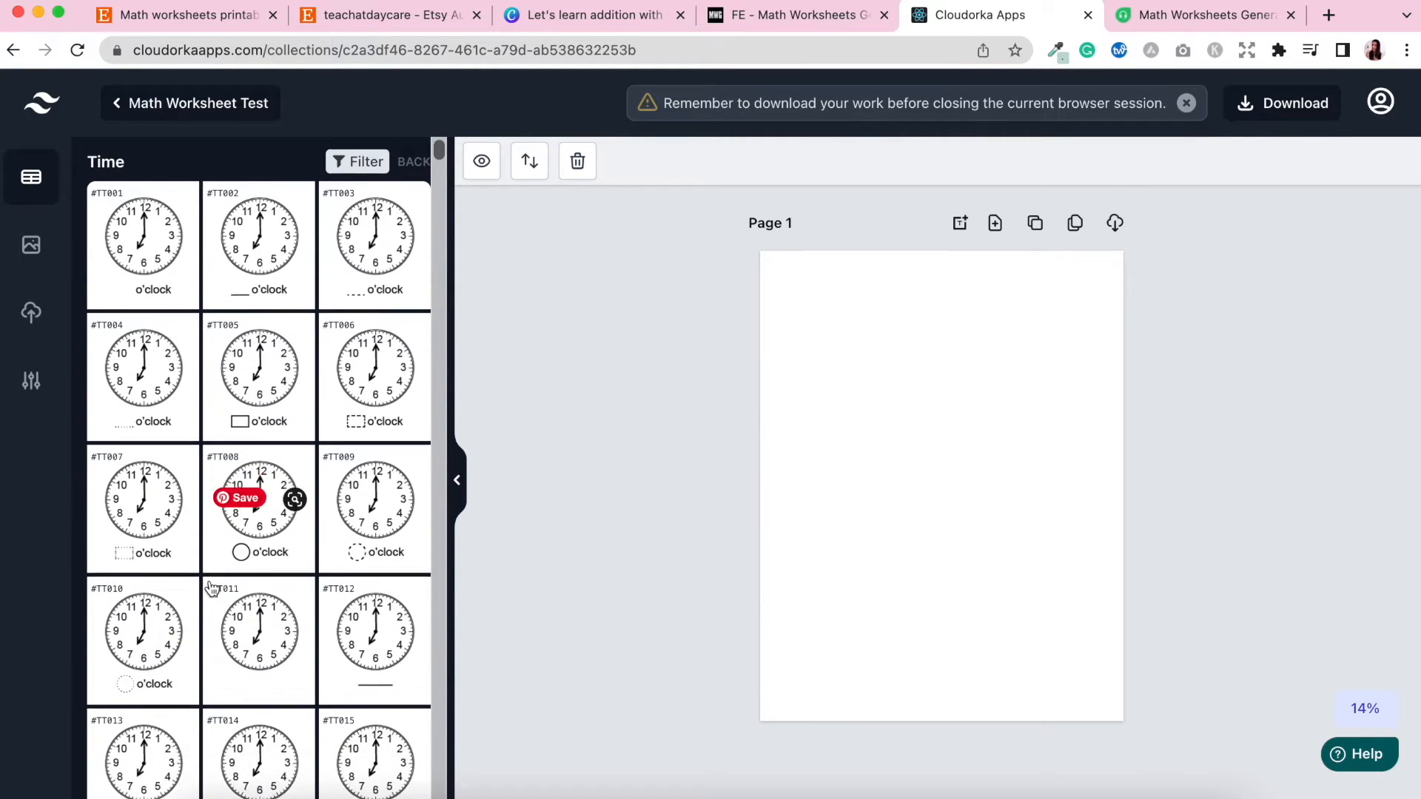
scroll(243, 685, down, 10)
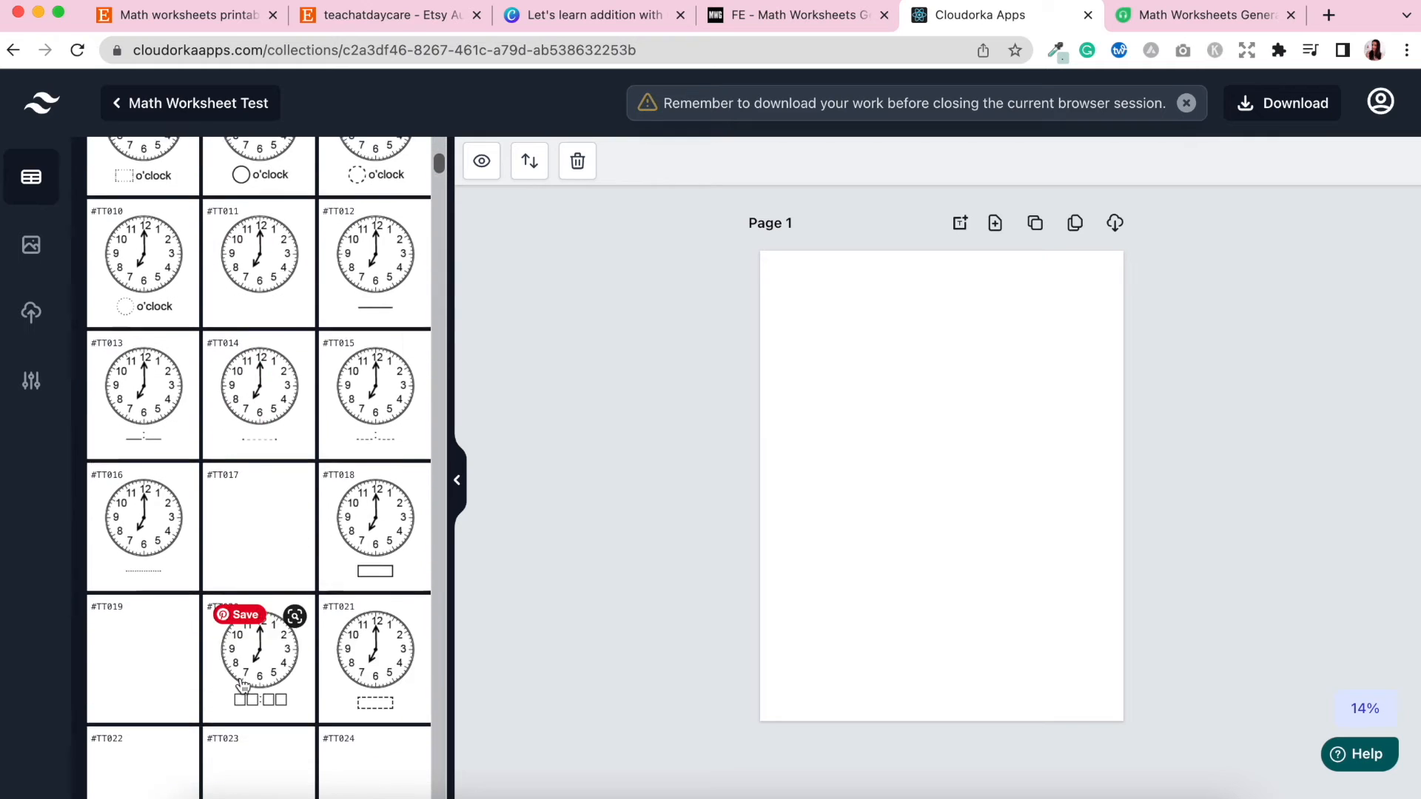
scroll(243, 685, down, 5)
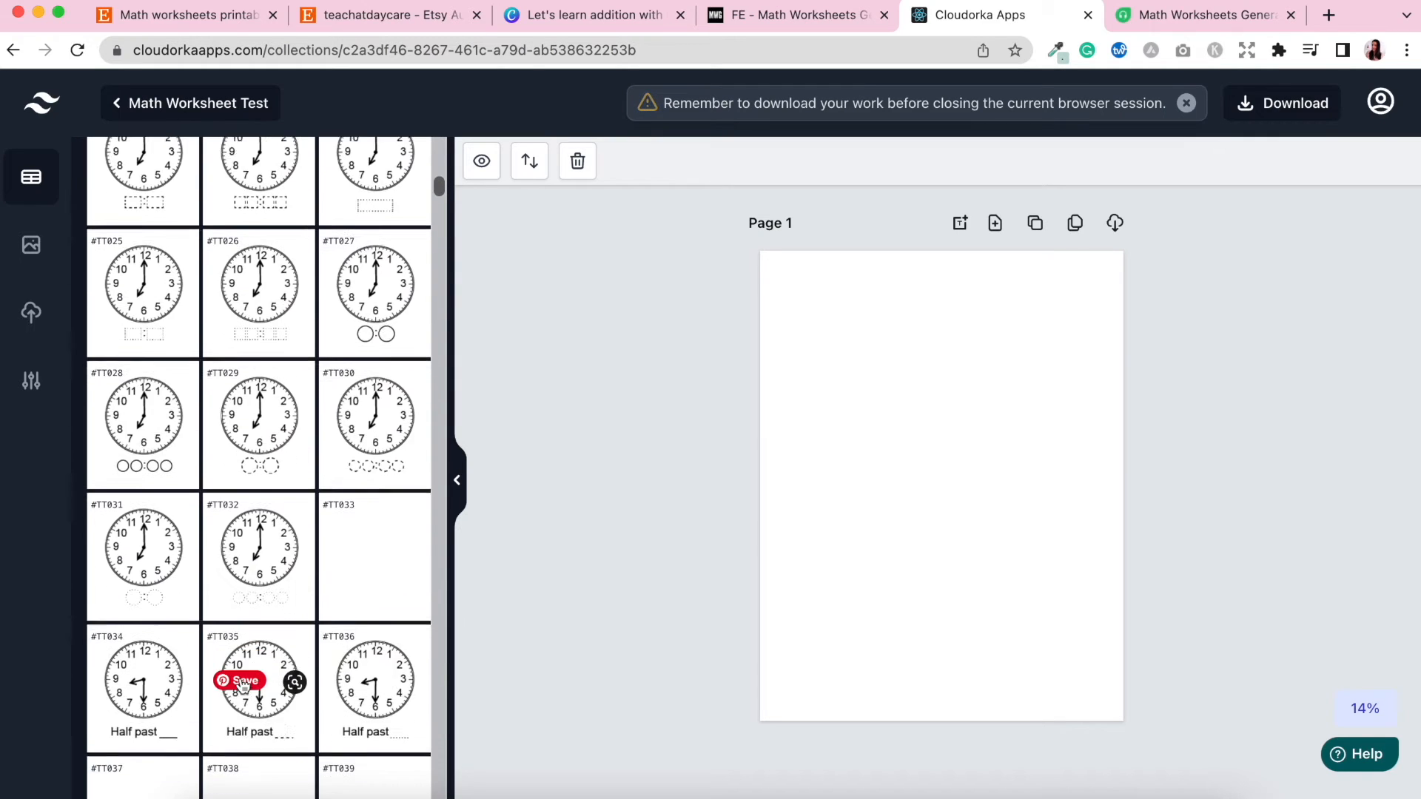
scroll(254, 374, up, 15)
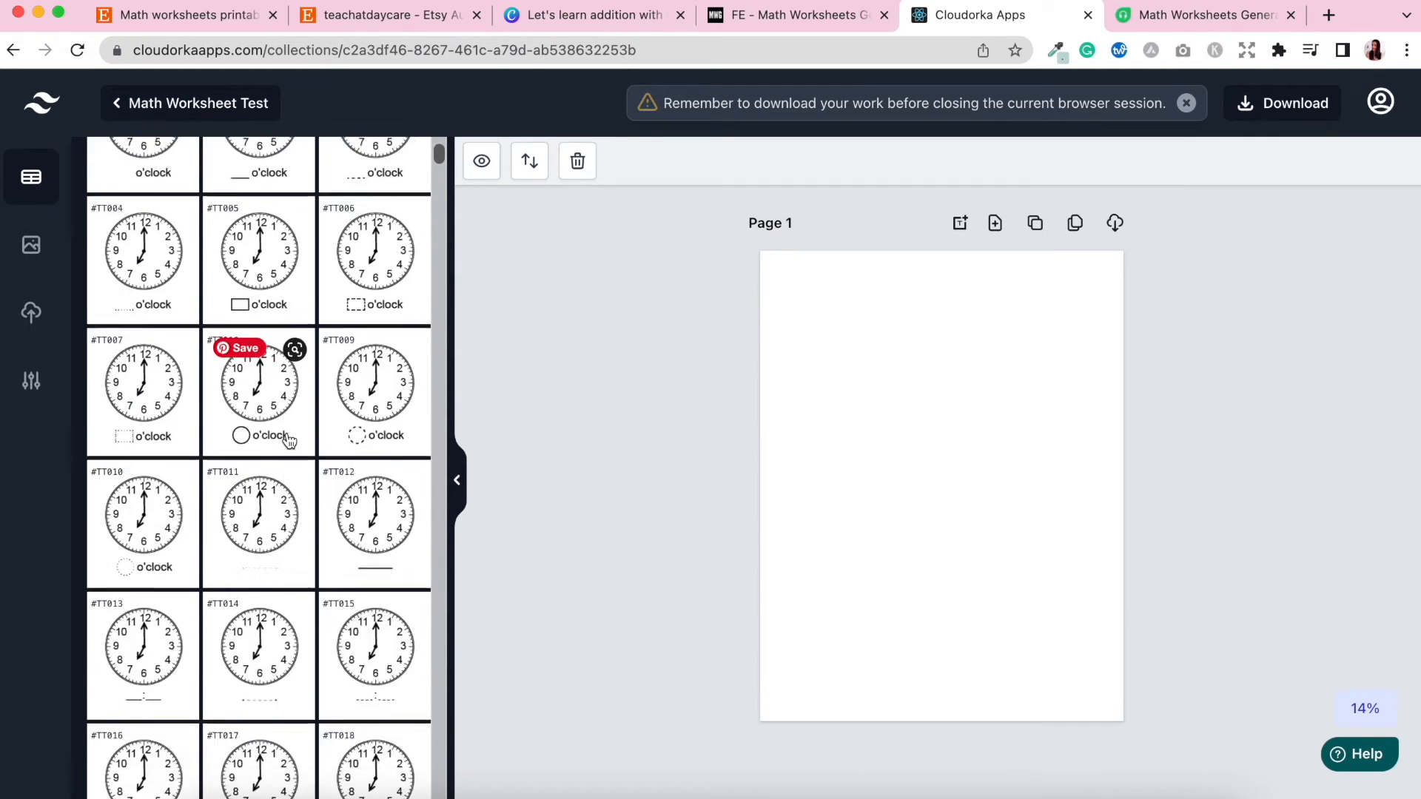
click(413, 196)
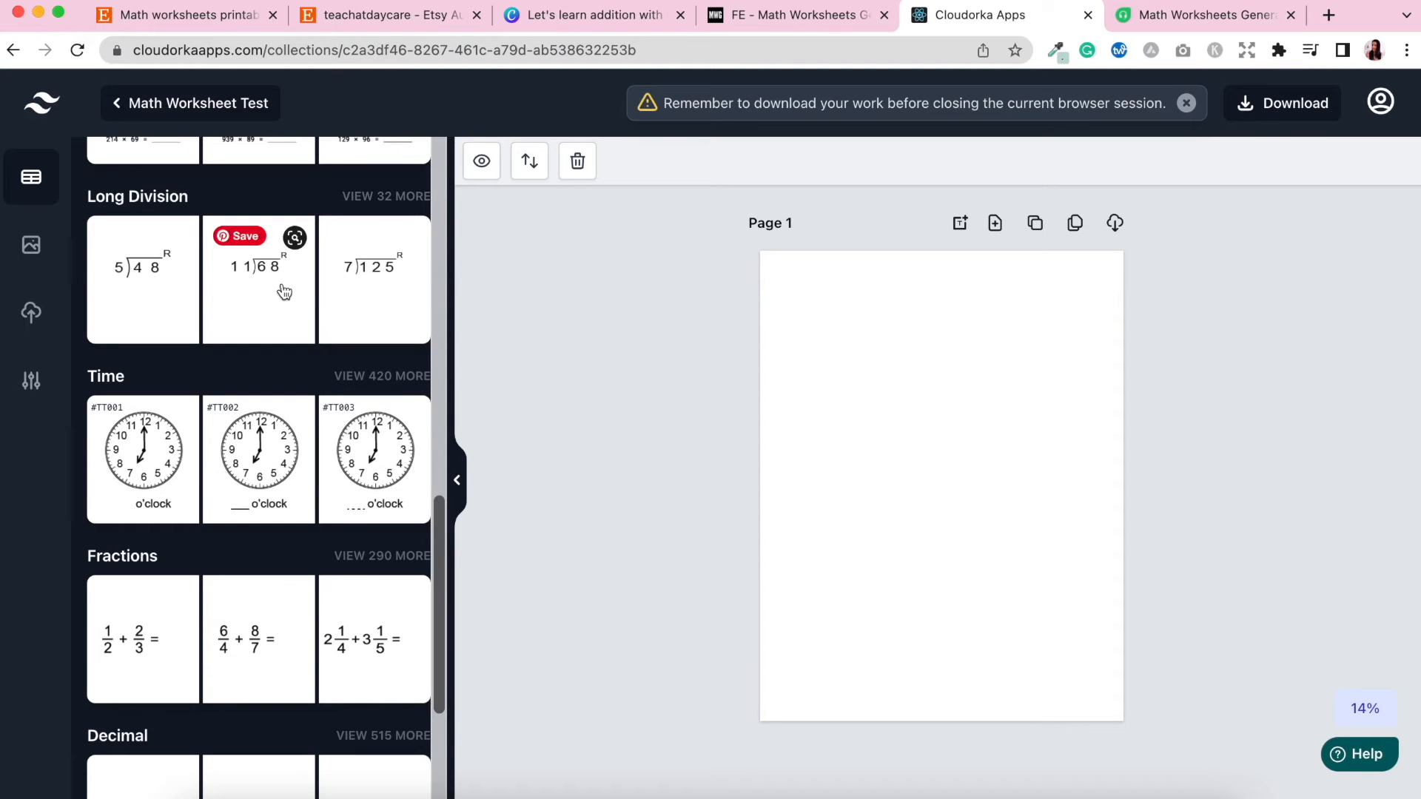
scroll(282, 290, up, 15)
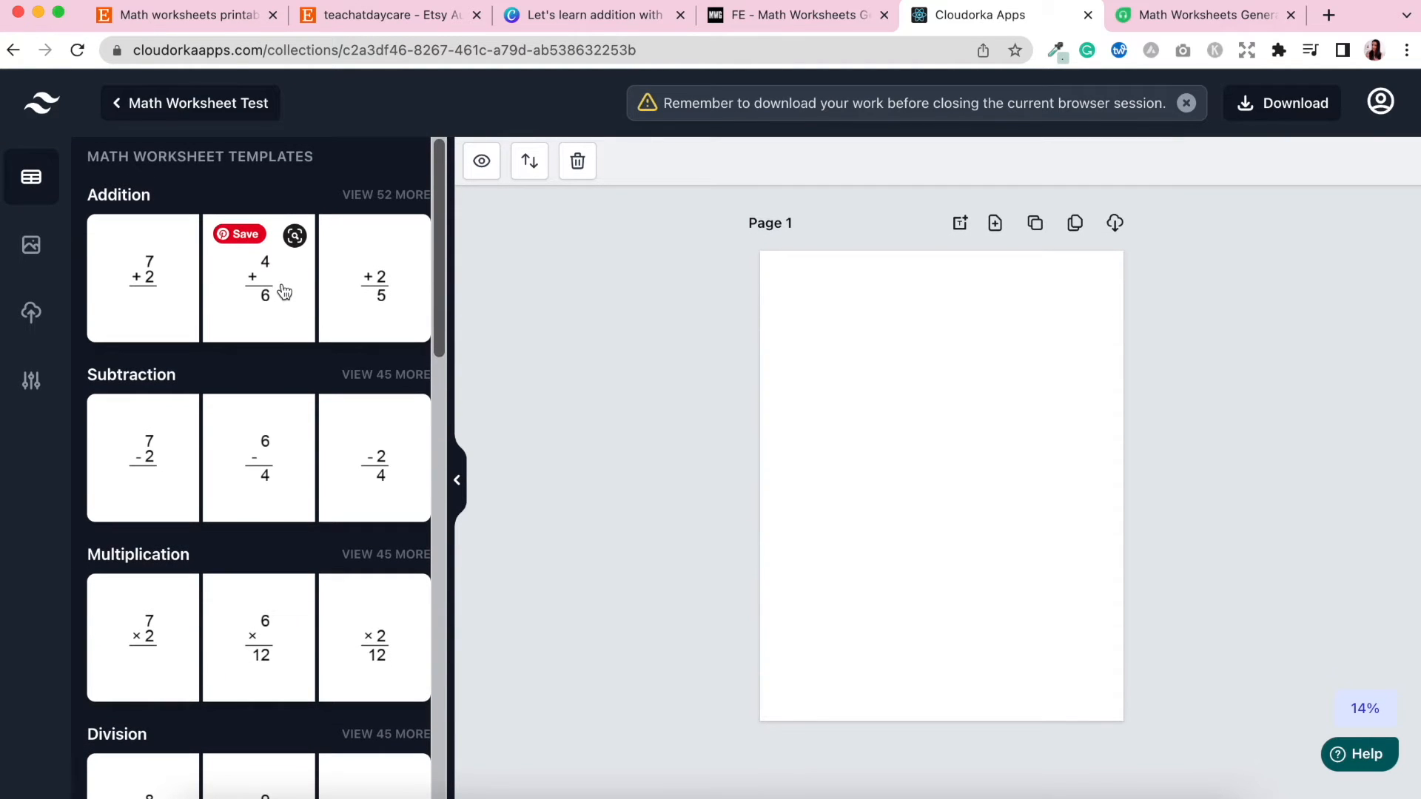
Browse the image library categories, then open the uploads panel.
click(30, 248)
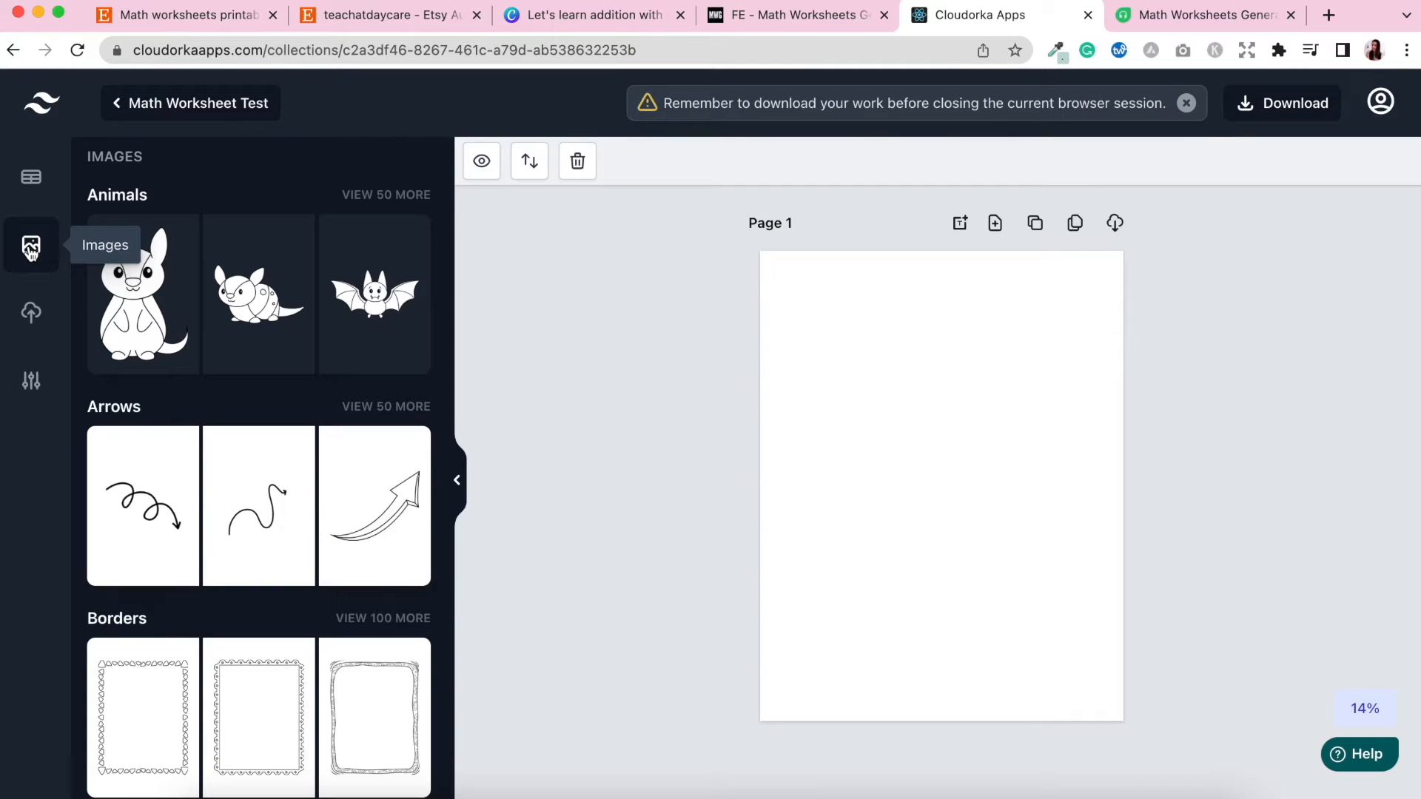
scroll(228, 406, down, 5)
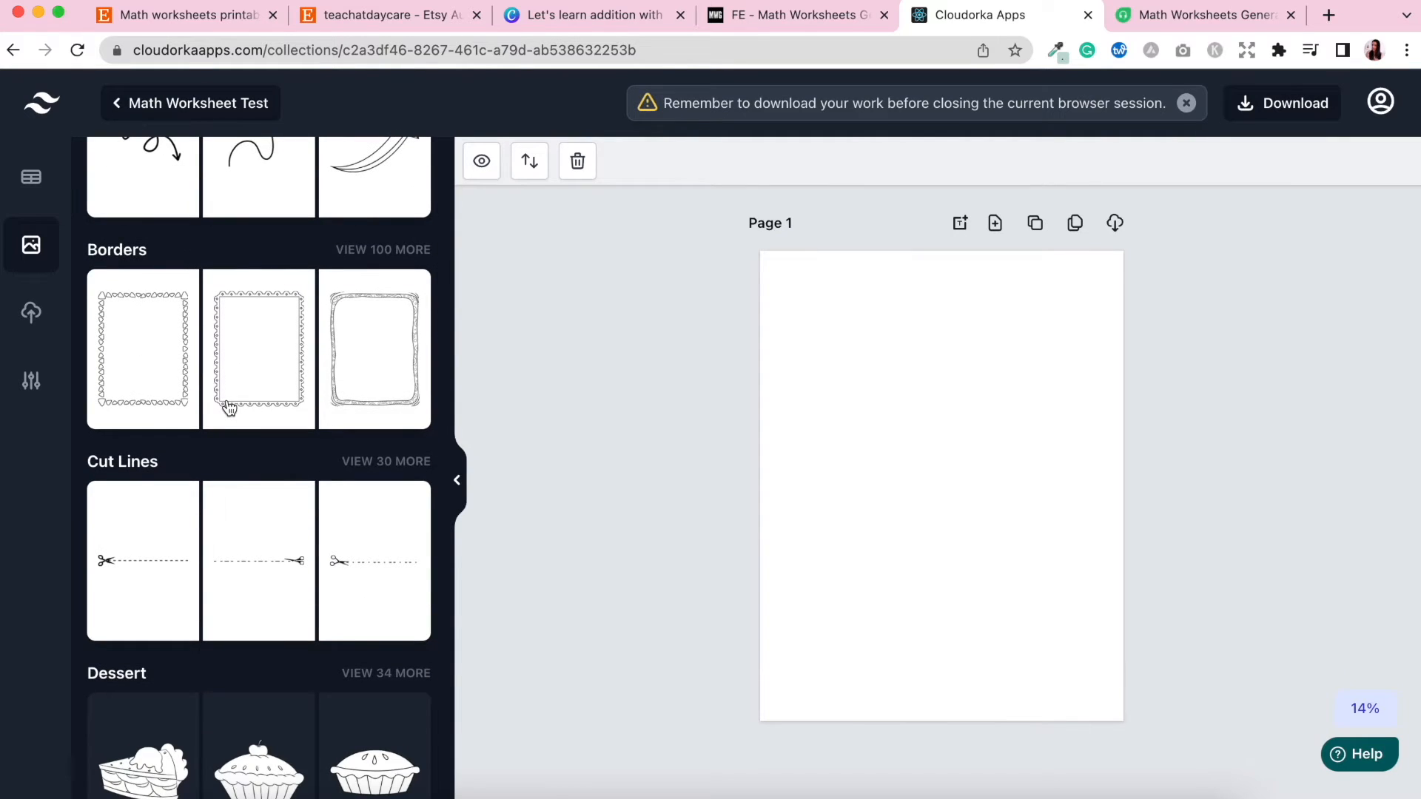
scroll(228, 406, down, 6)
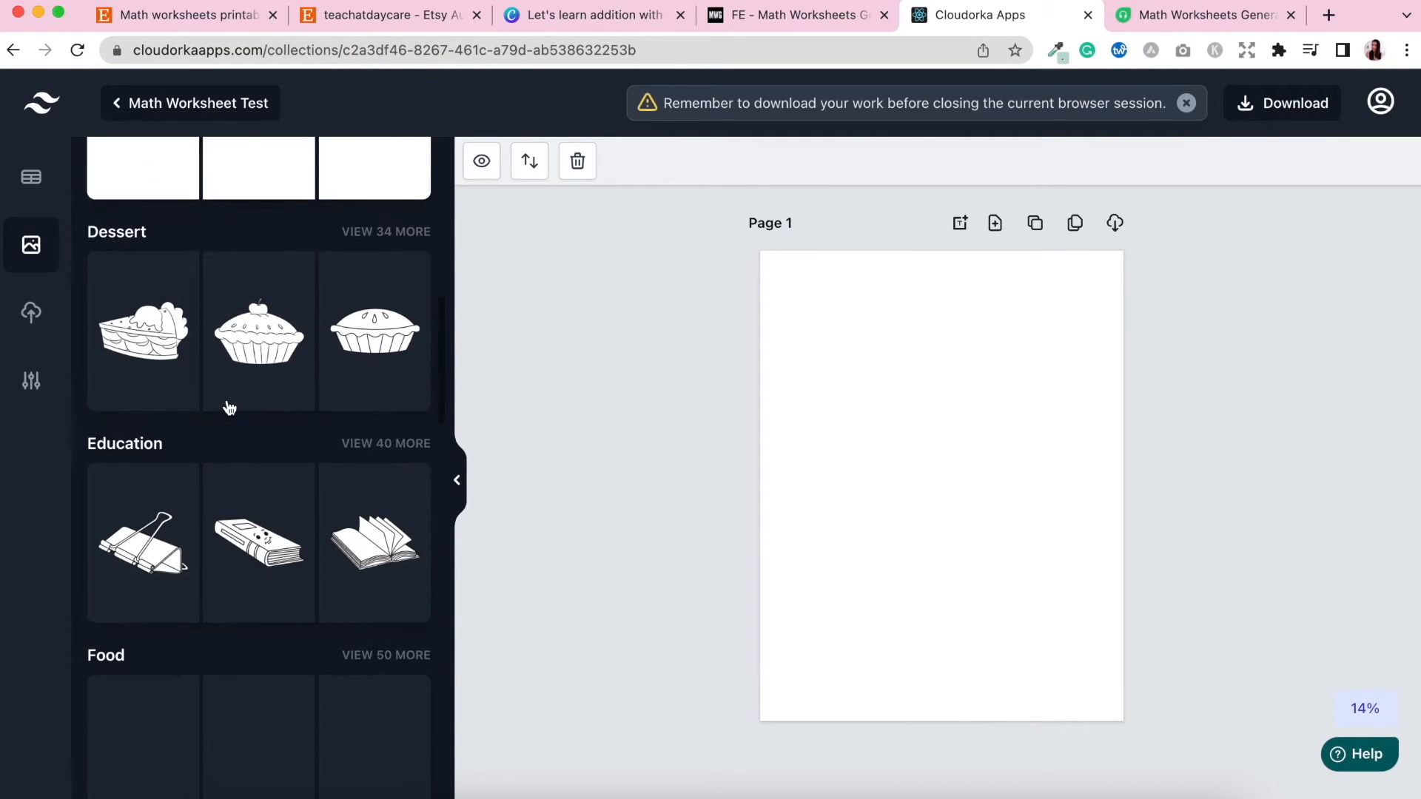
scroll(230, 407, down, 3)
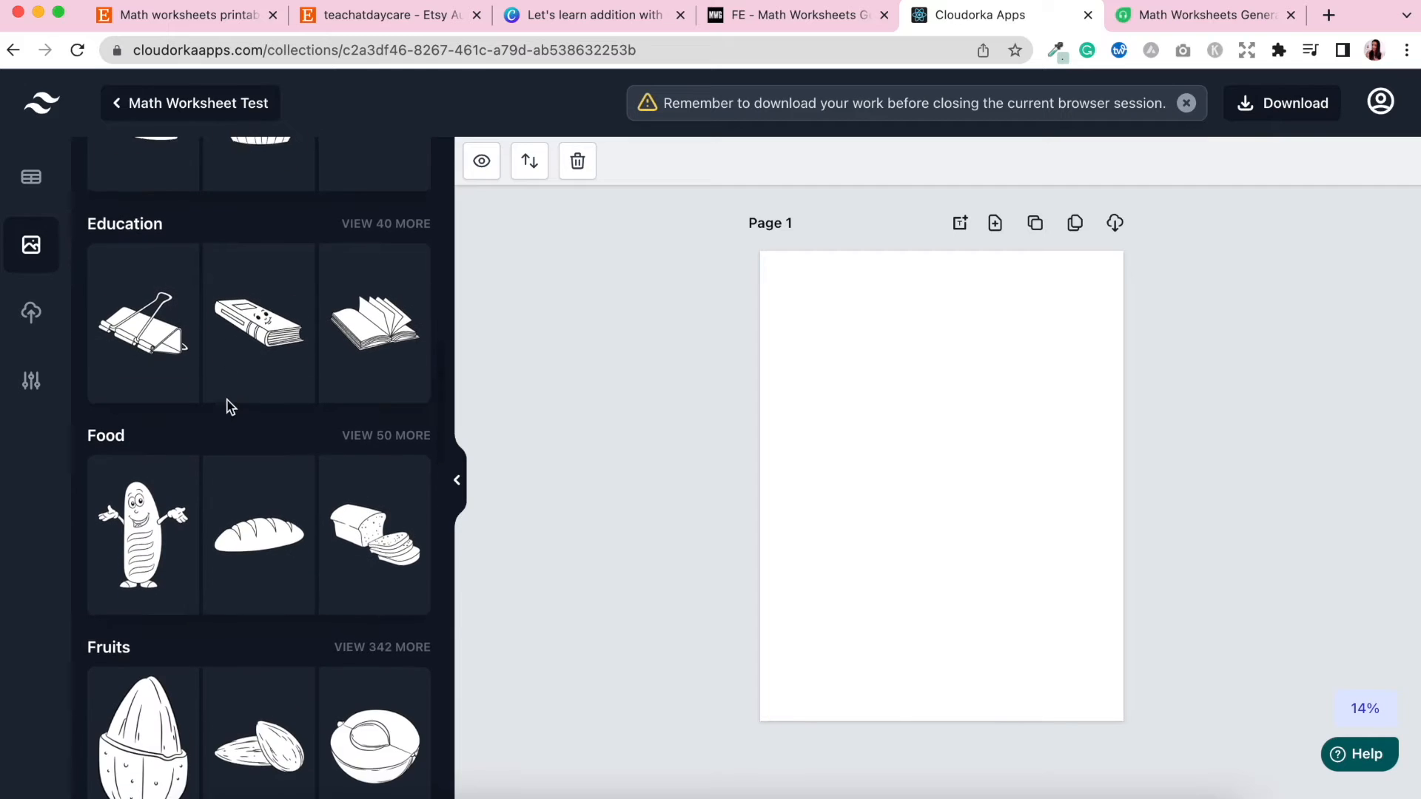
scroll(229, 408, down, 9)
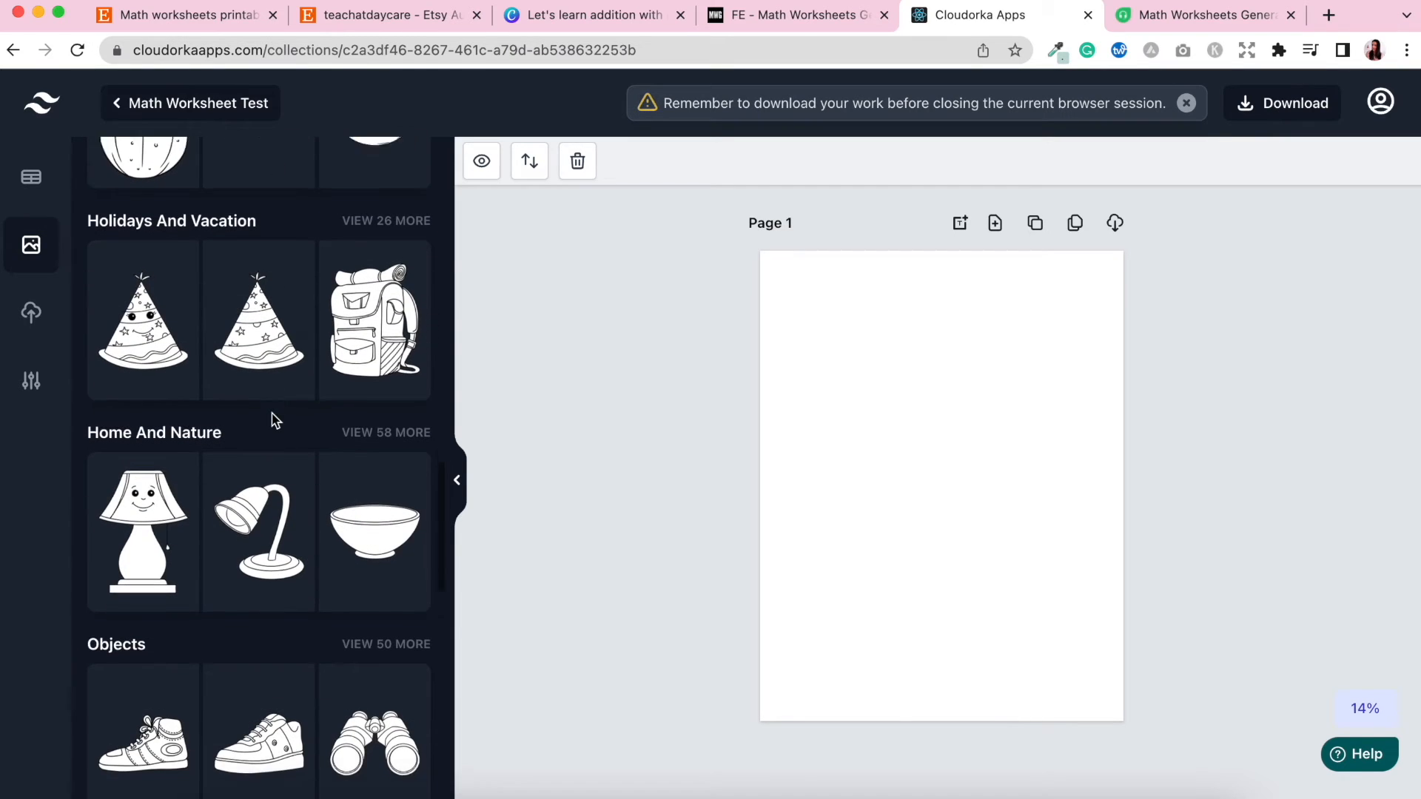
scroll(273, 414, down, 1)
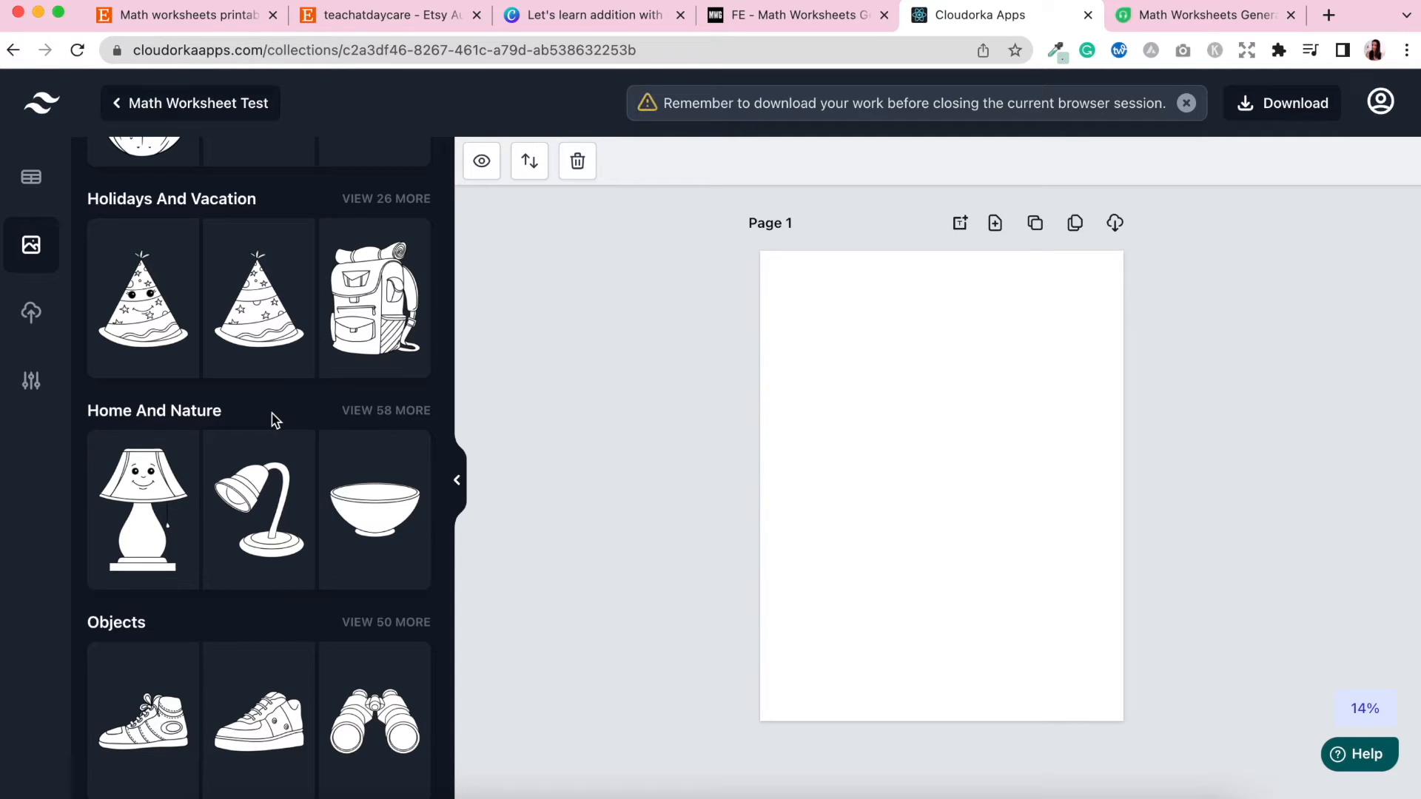
scroll(272, 420, down, 7)
scroll(272, 420, down, 7)
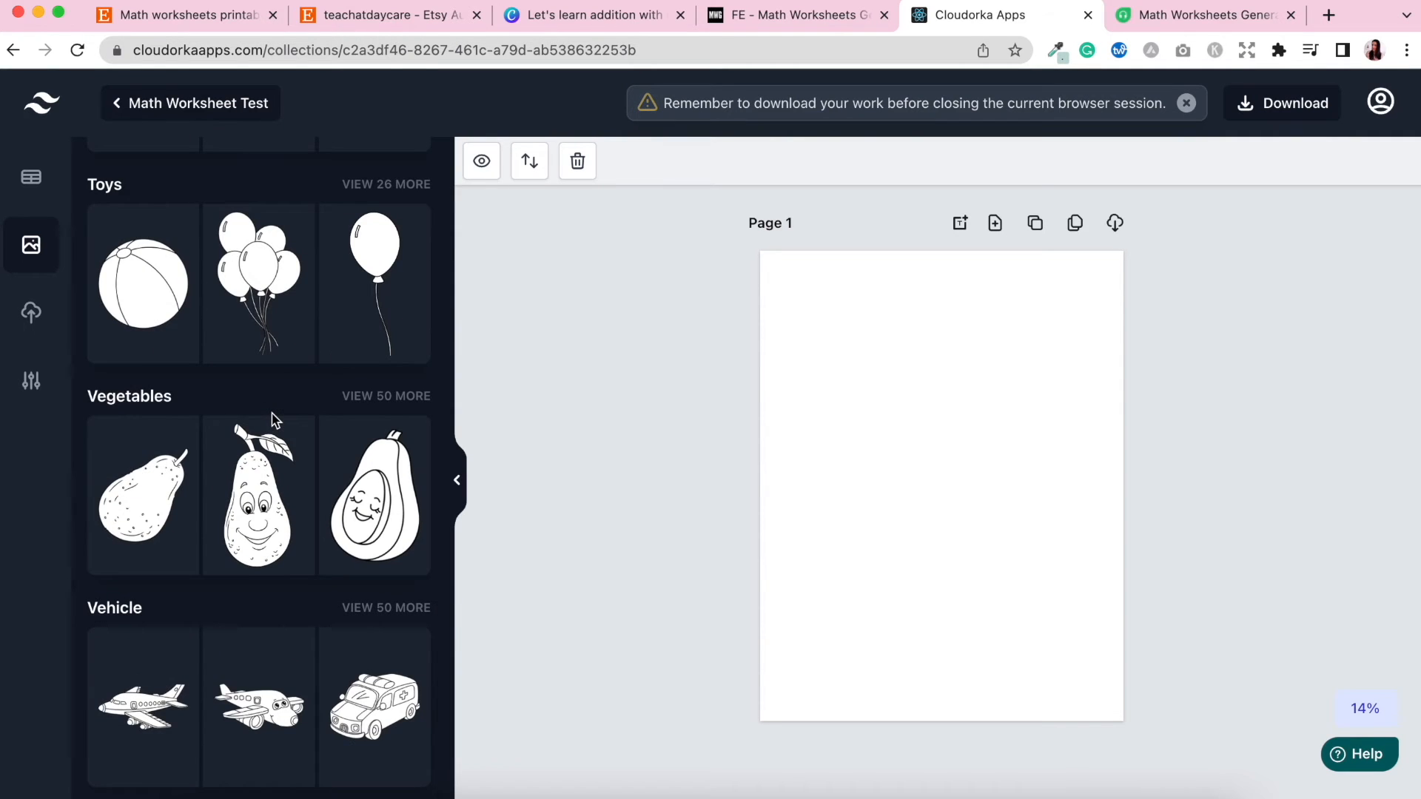
scroll(272, 420, up, 20)
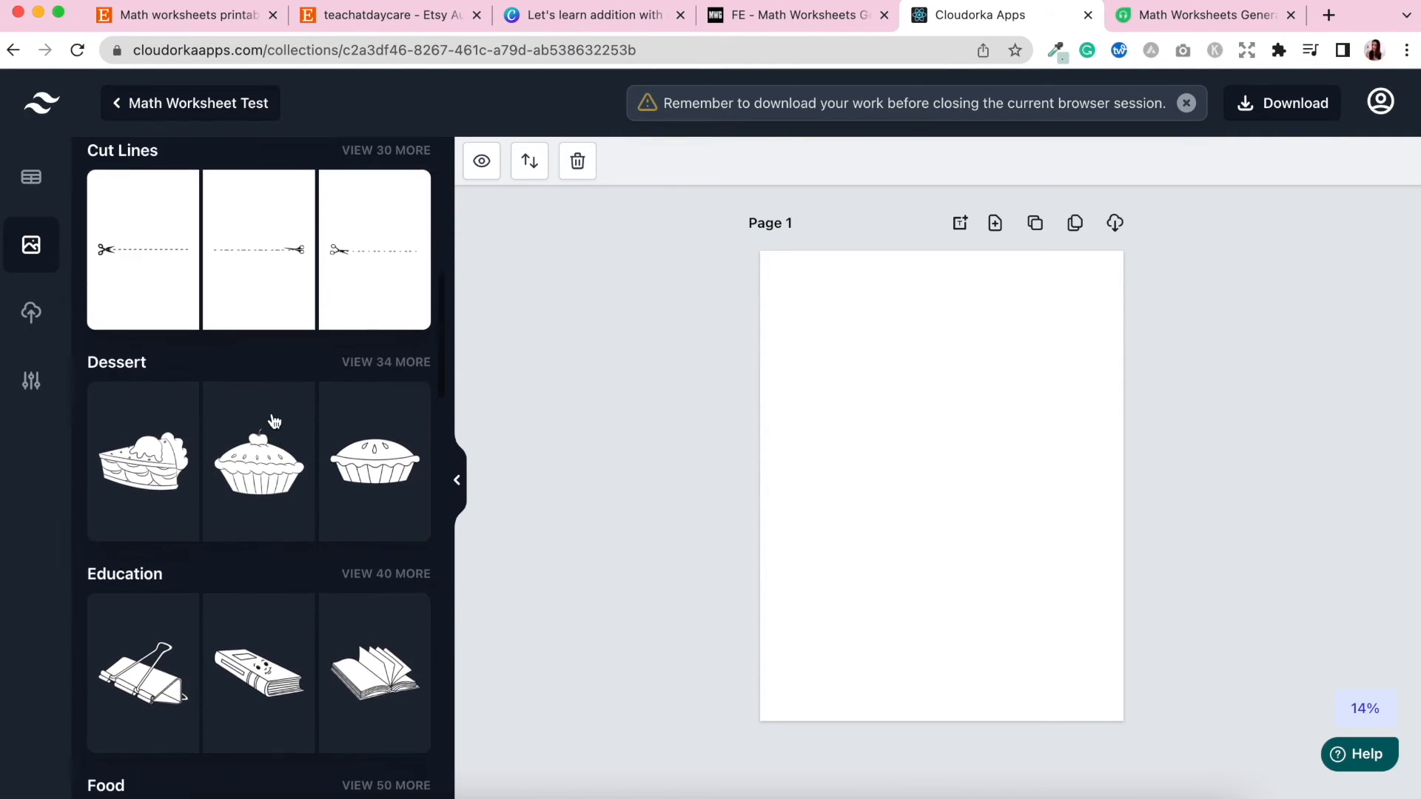
scroll(272, 419, up, 9)
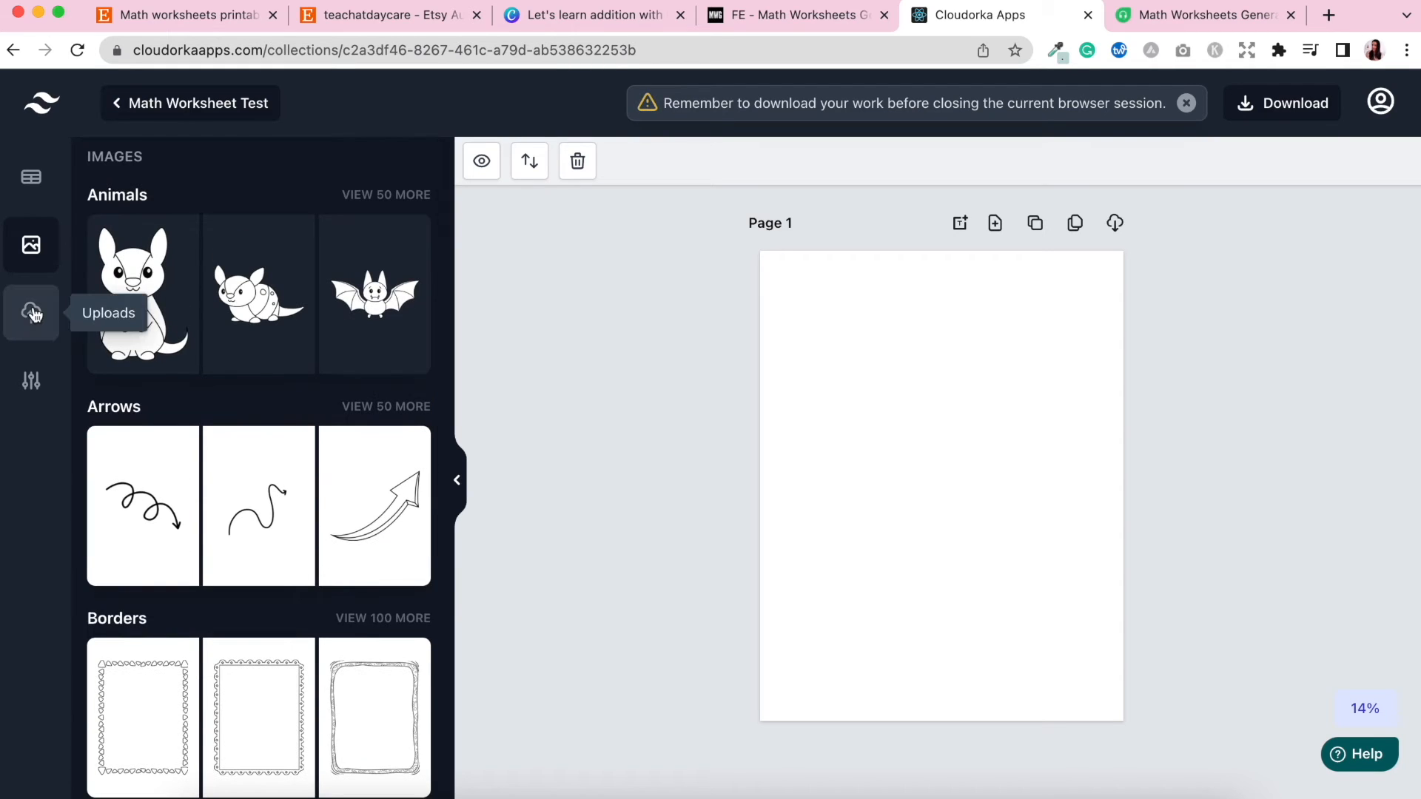
click(34, 315)
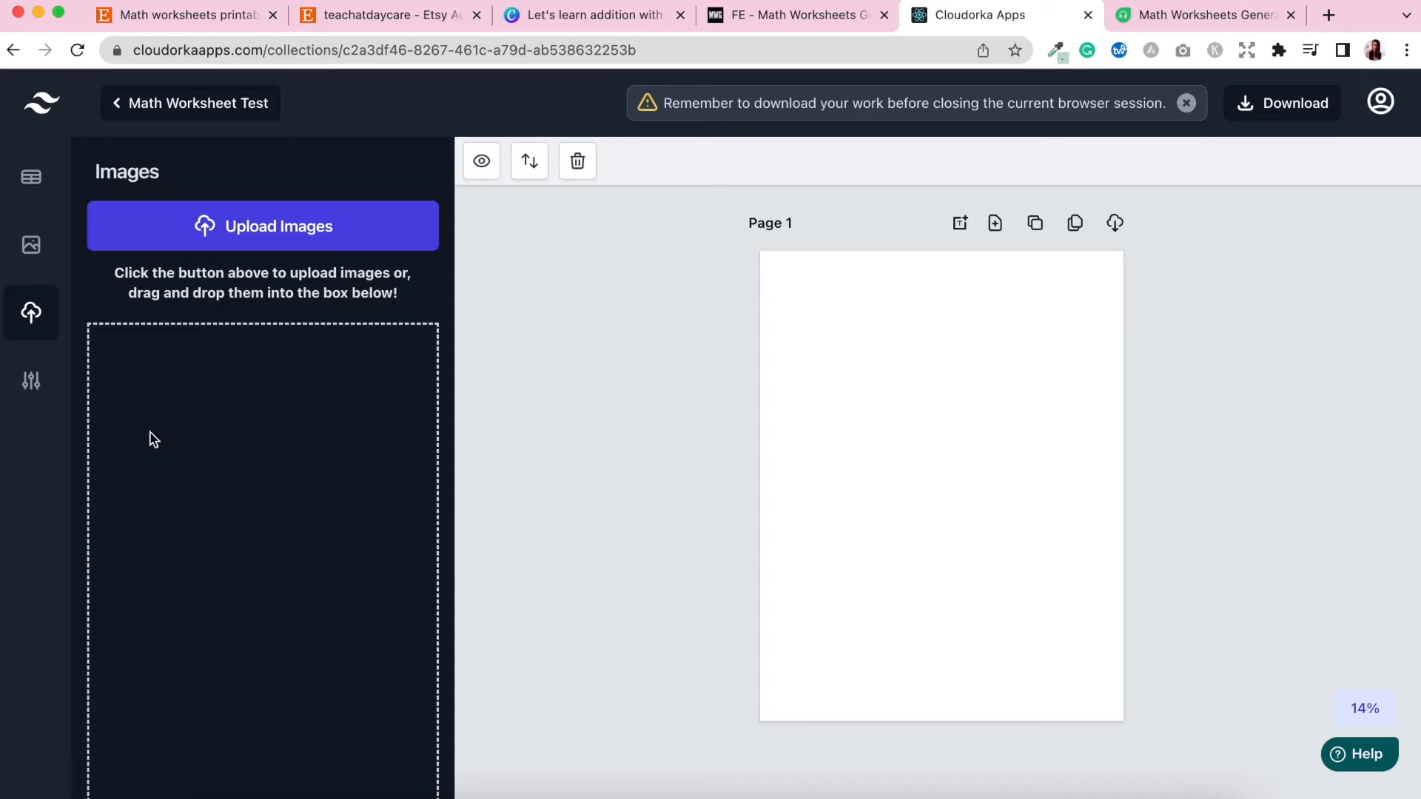
Open the book settings and review the page trim size options, keeping 8.5" x 11" (21.59 x 27.94 cm).
click(32, 388)
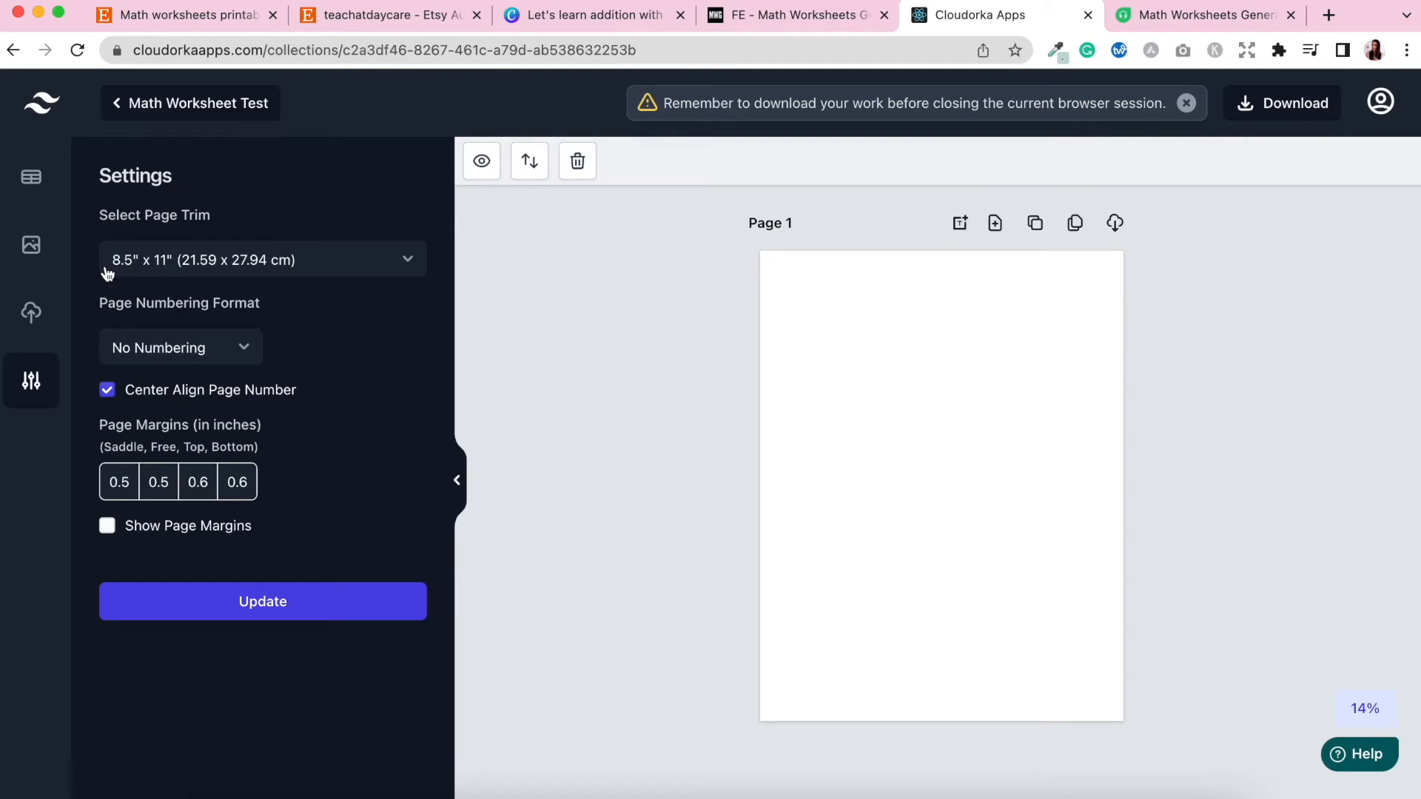
click(412, 267)
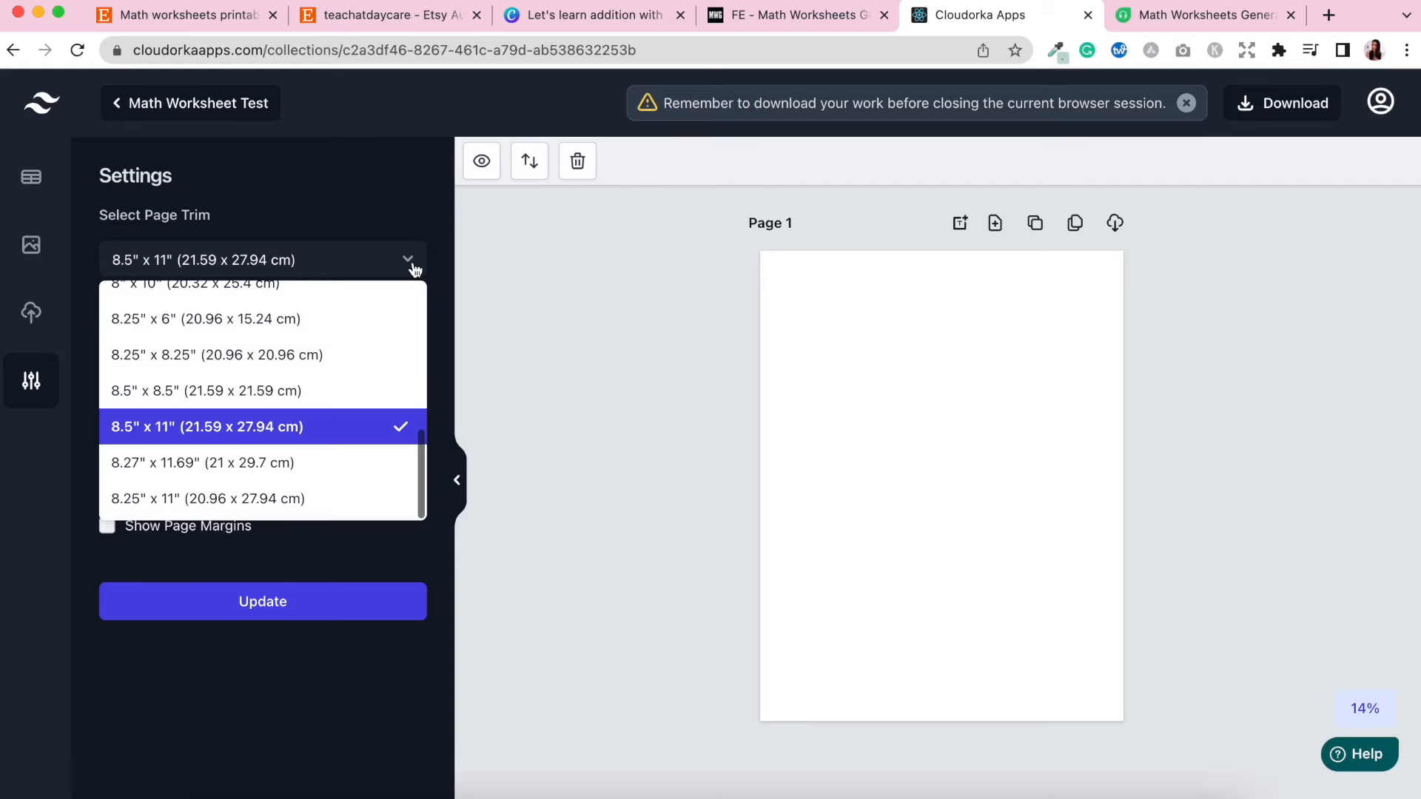
scroll(356, 333, up, 1)
scroll(314, 385, up, 5)
scroll(314, 385, down, 5)
scroll(313, 384, up, 1)
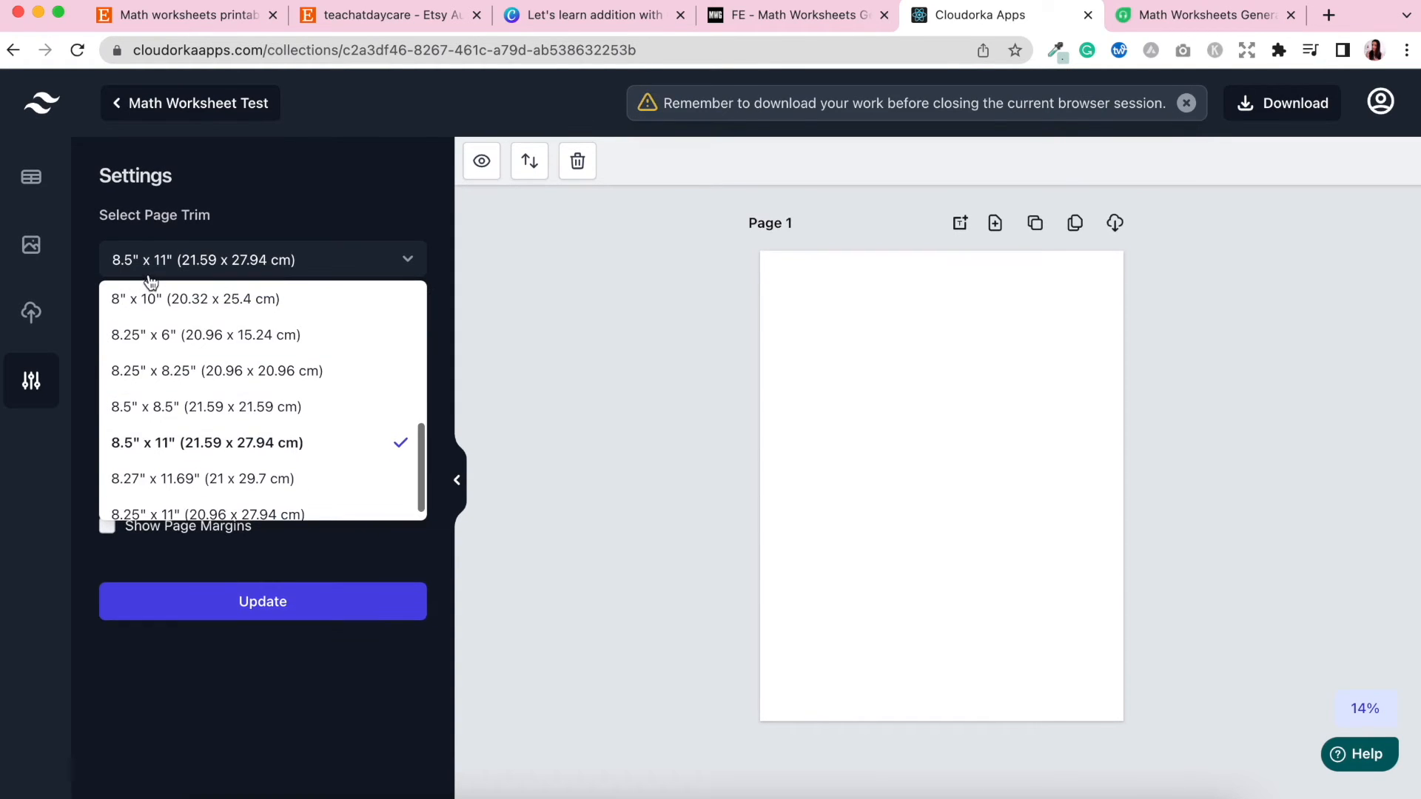
click(330, 220)
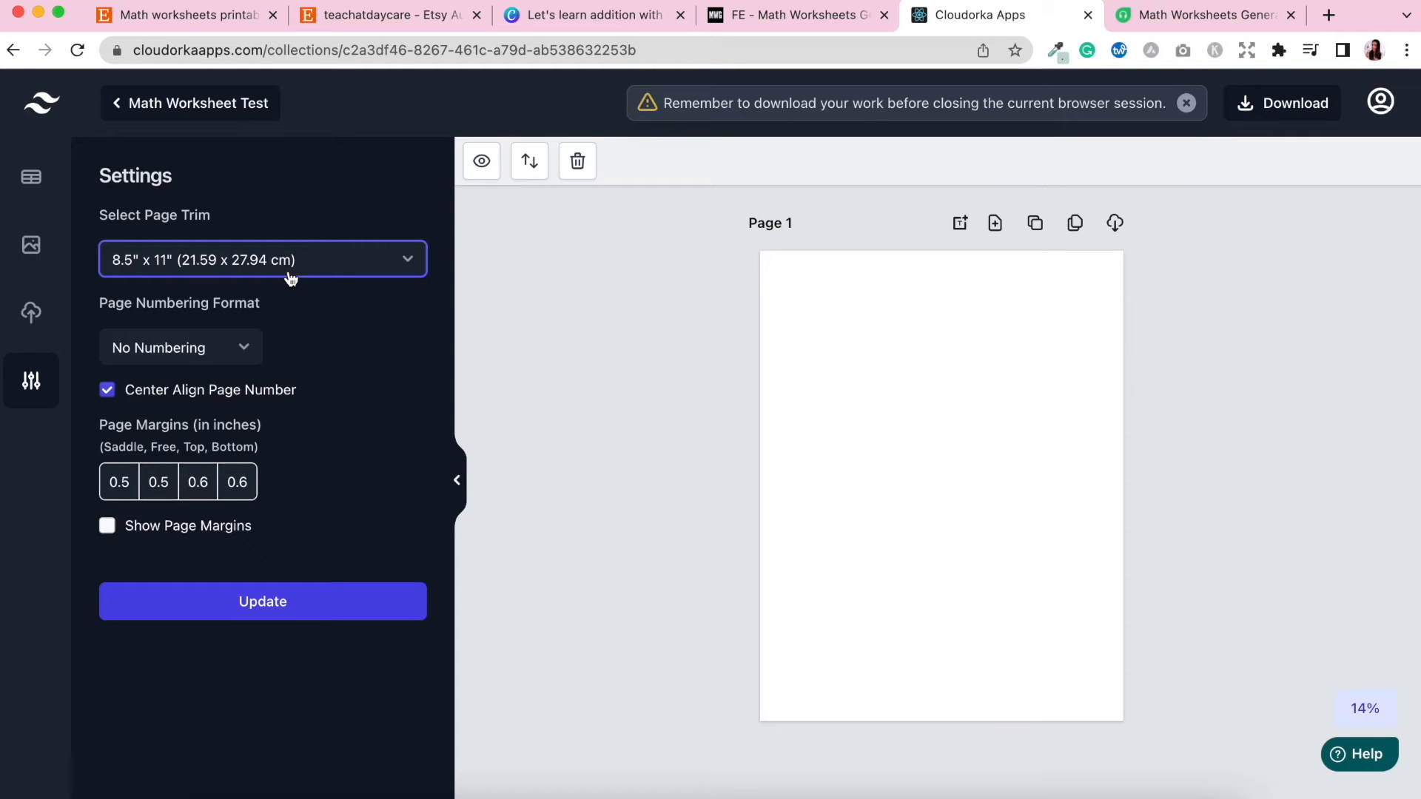
Set the page numbering format to "Page 1" and apply the book settings.
click(245, 354)
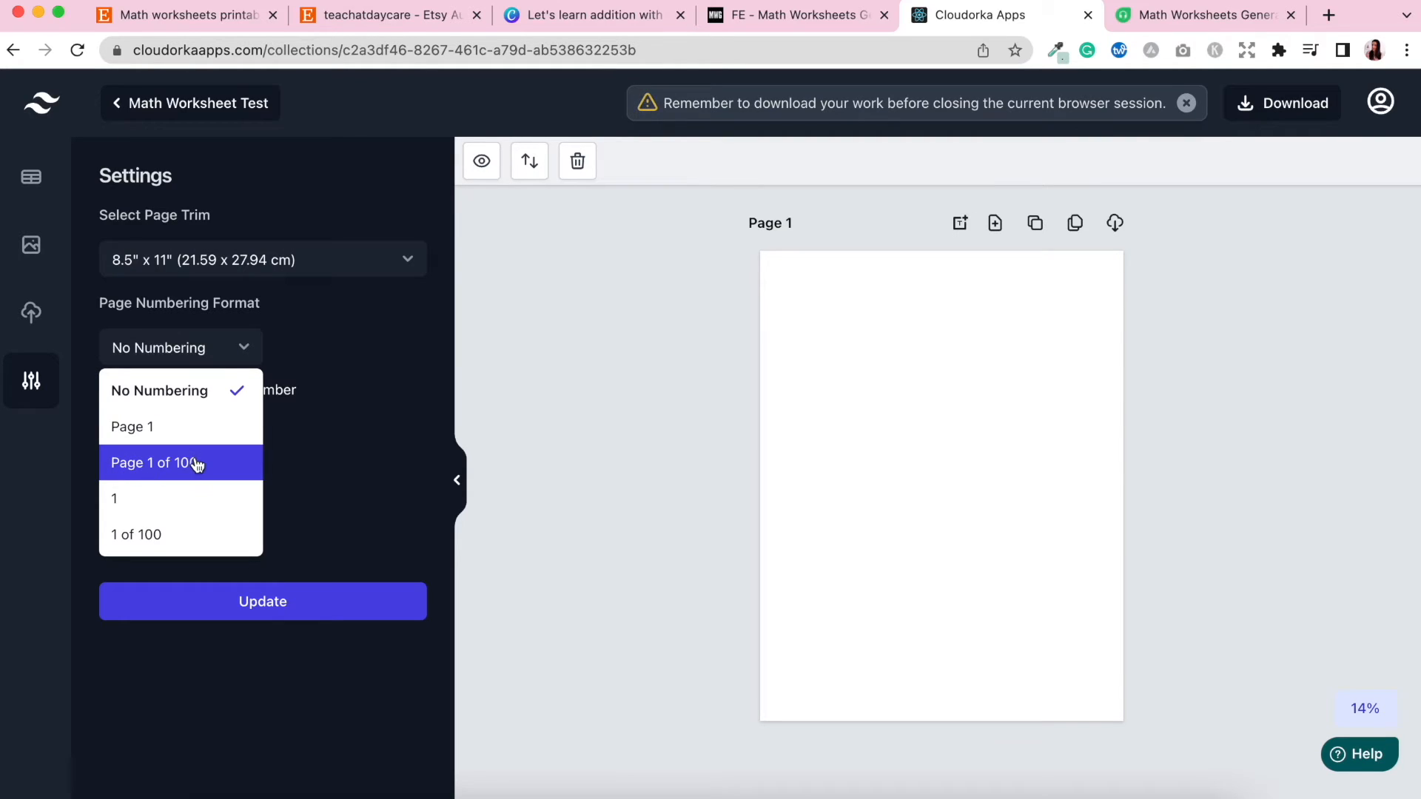
click(178, 394)
click(212, 367)
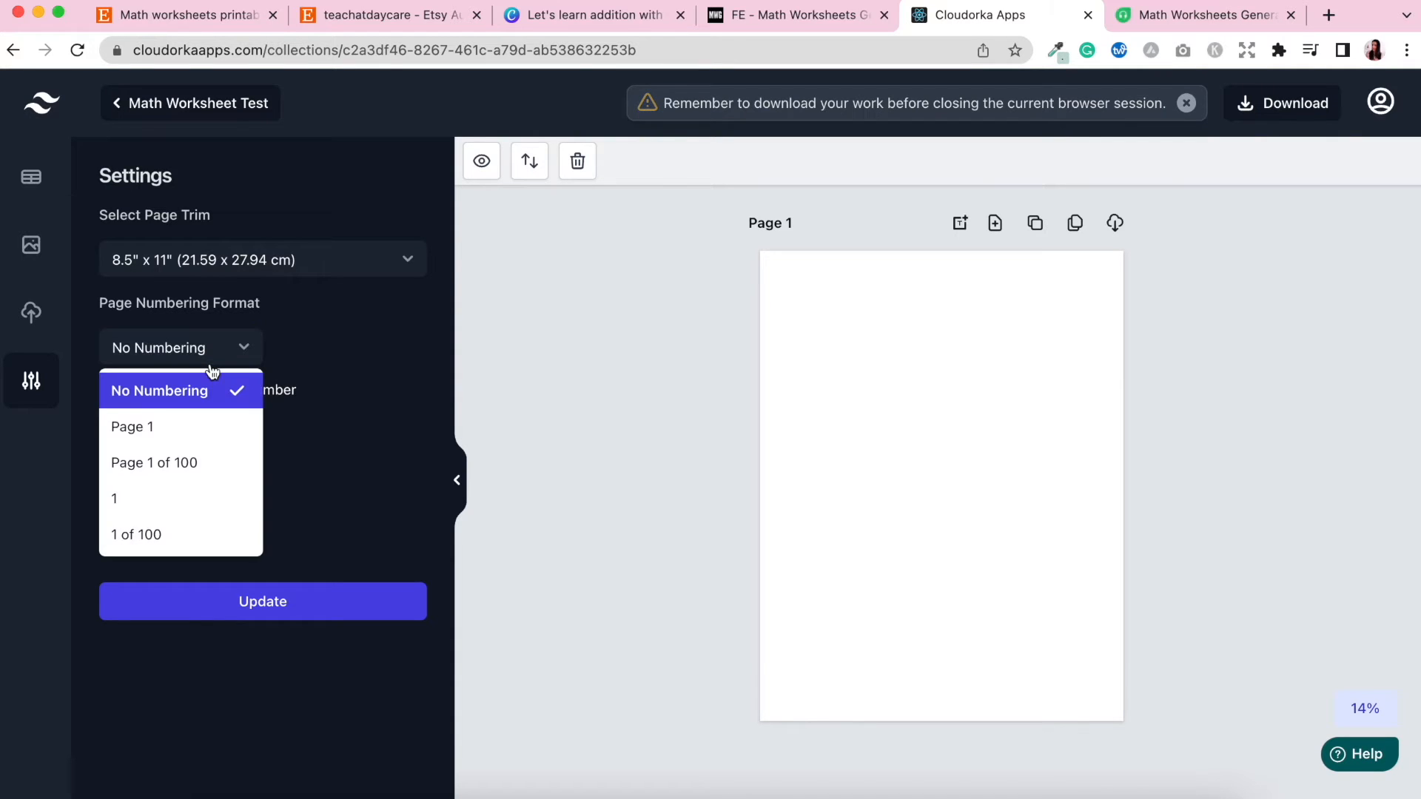
click(146, 427)
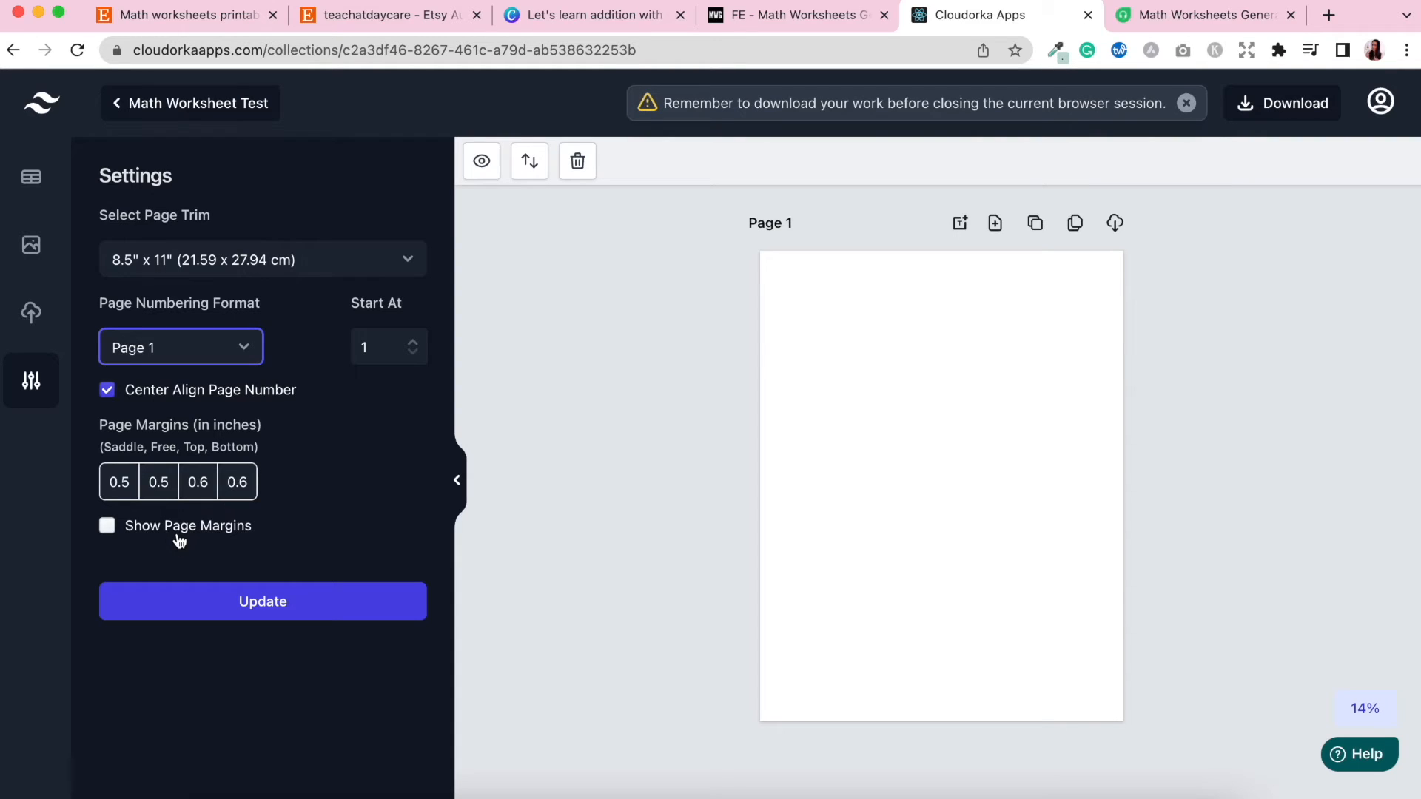
click(292, 604)
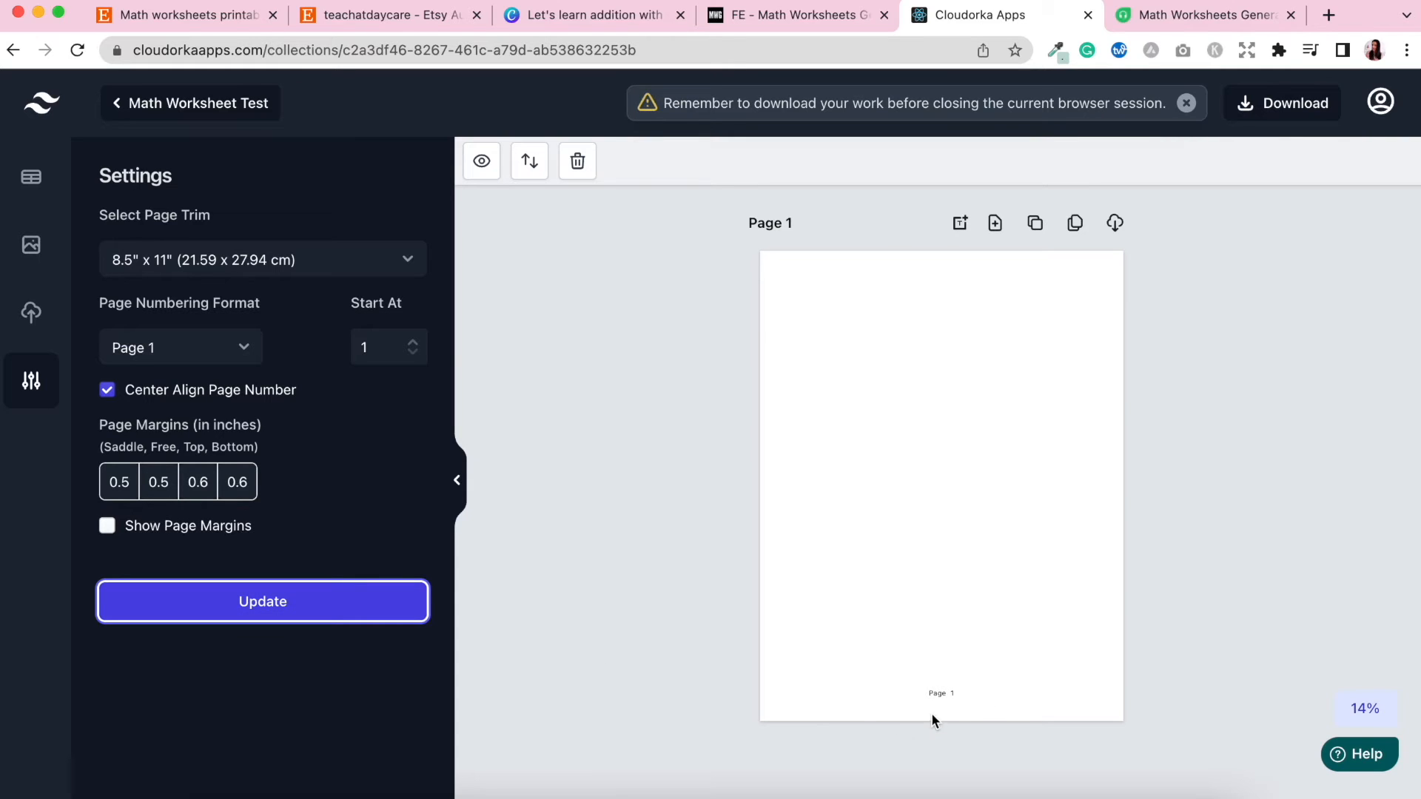
Open the full set of Addition templates and add the boxed vertical addition worksheet to Page 1.
click(43, 190)
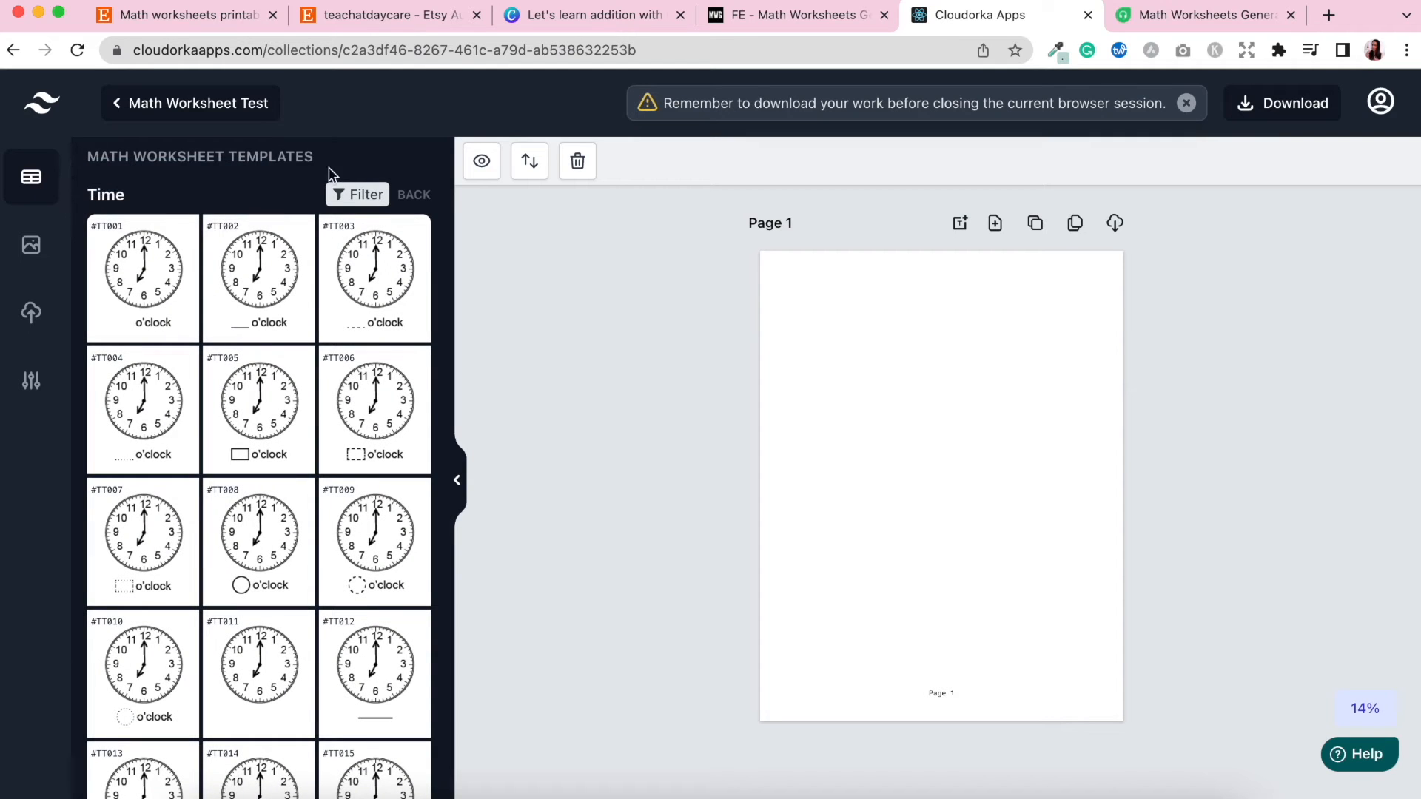
click(415, 202)
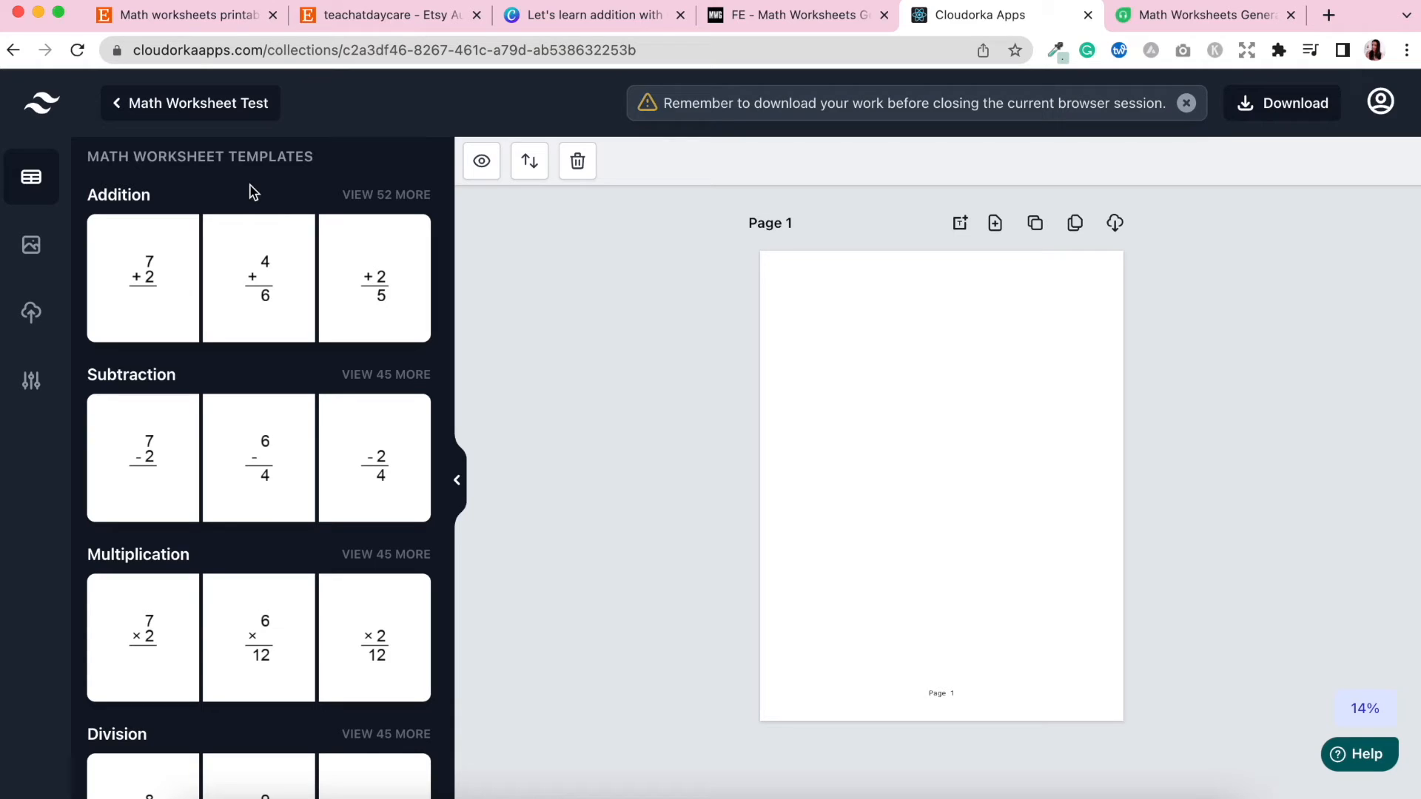
click(390, 197)
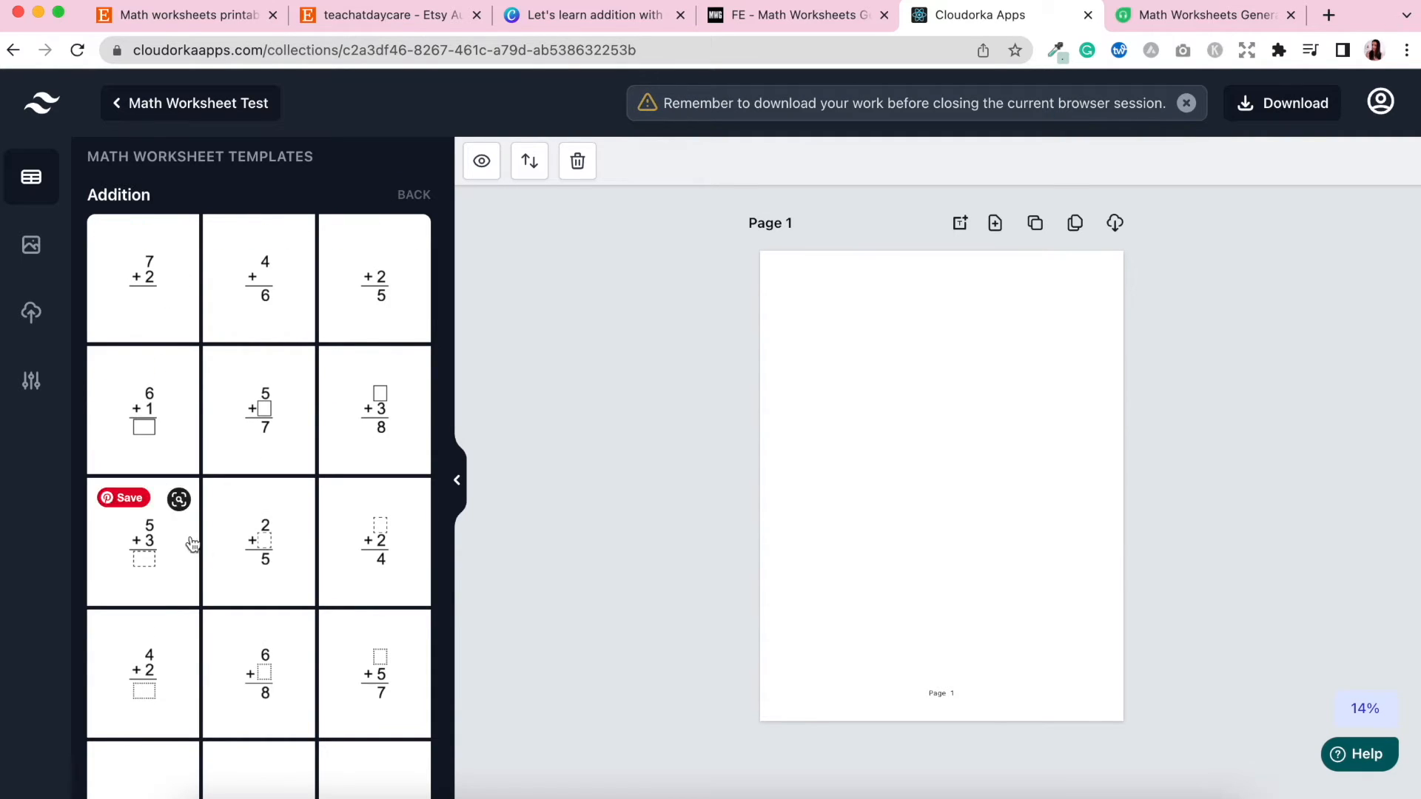
scroll(365, 603, down, 2)
scroll(365, 602, down, 5)
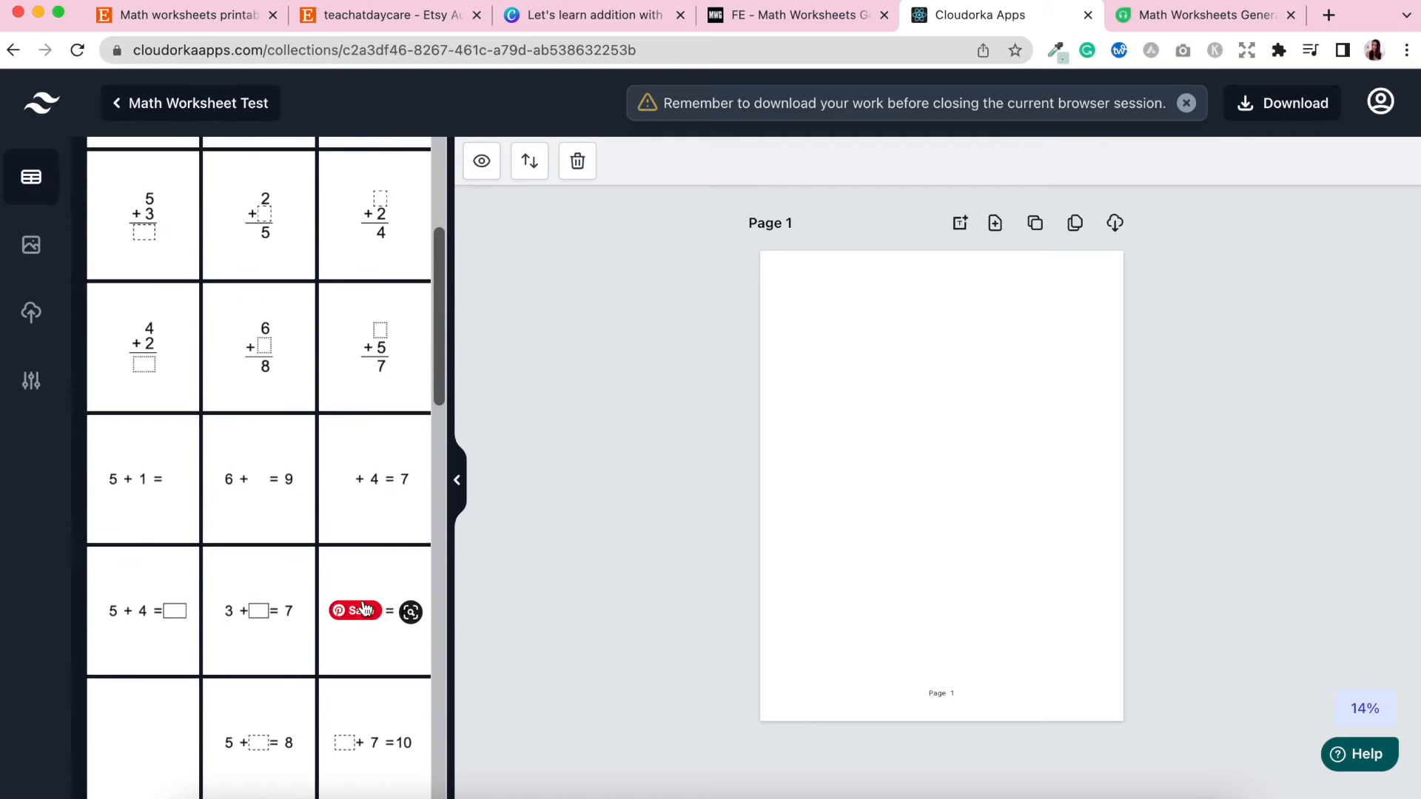
scroll(255, 649, down, 10)
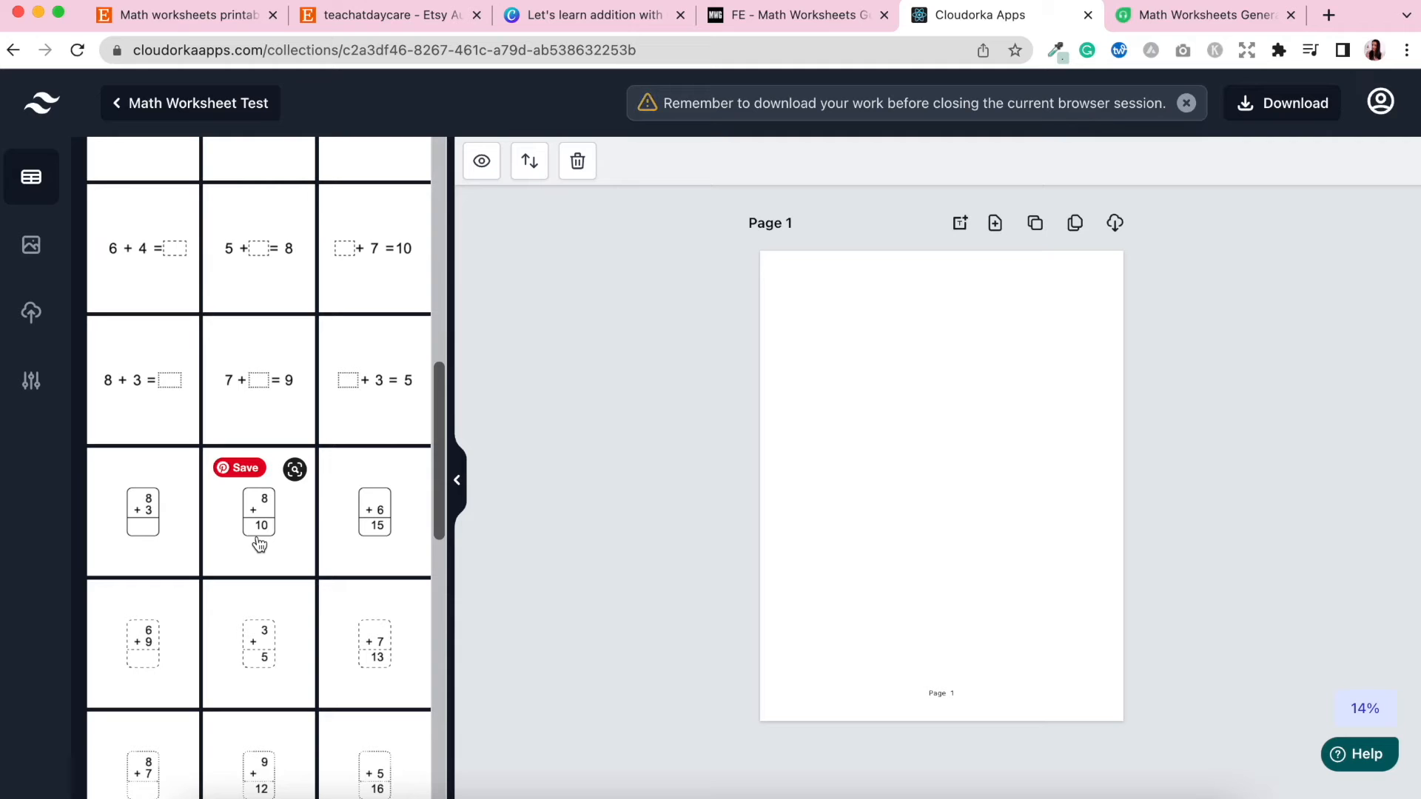
click(154, 527)
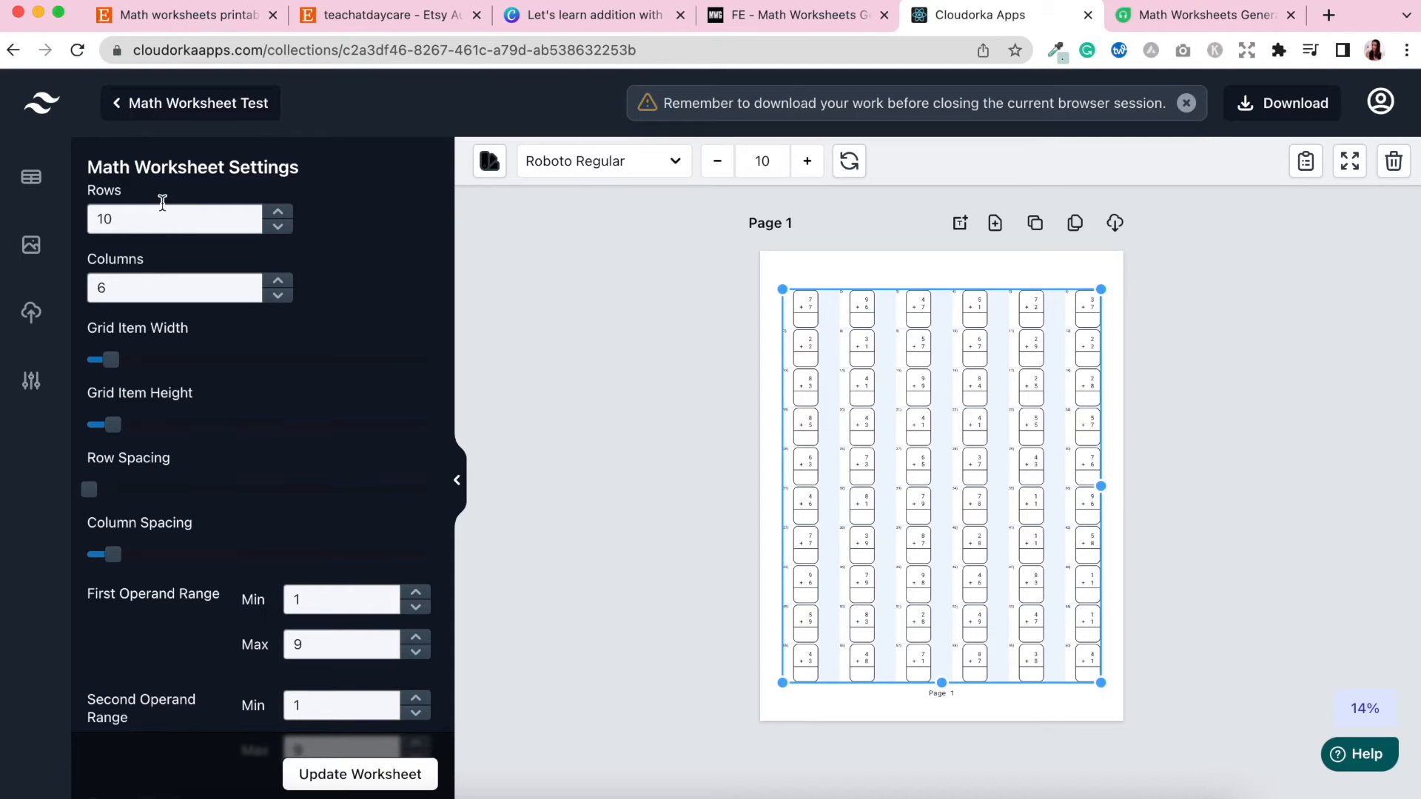
Set the worksheet grid to 3 rows and 3 columns and update the worksheet.
drag(140, 218, 89, 220)
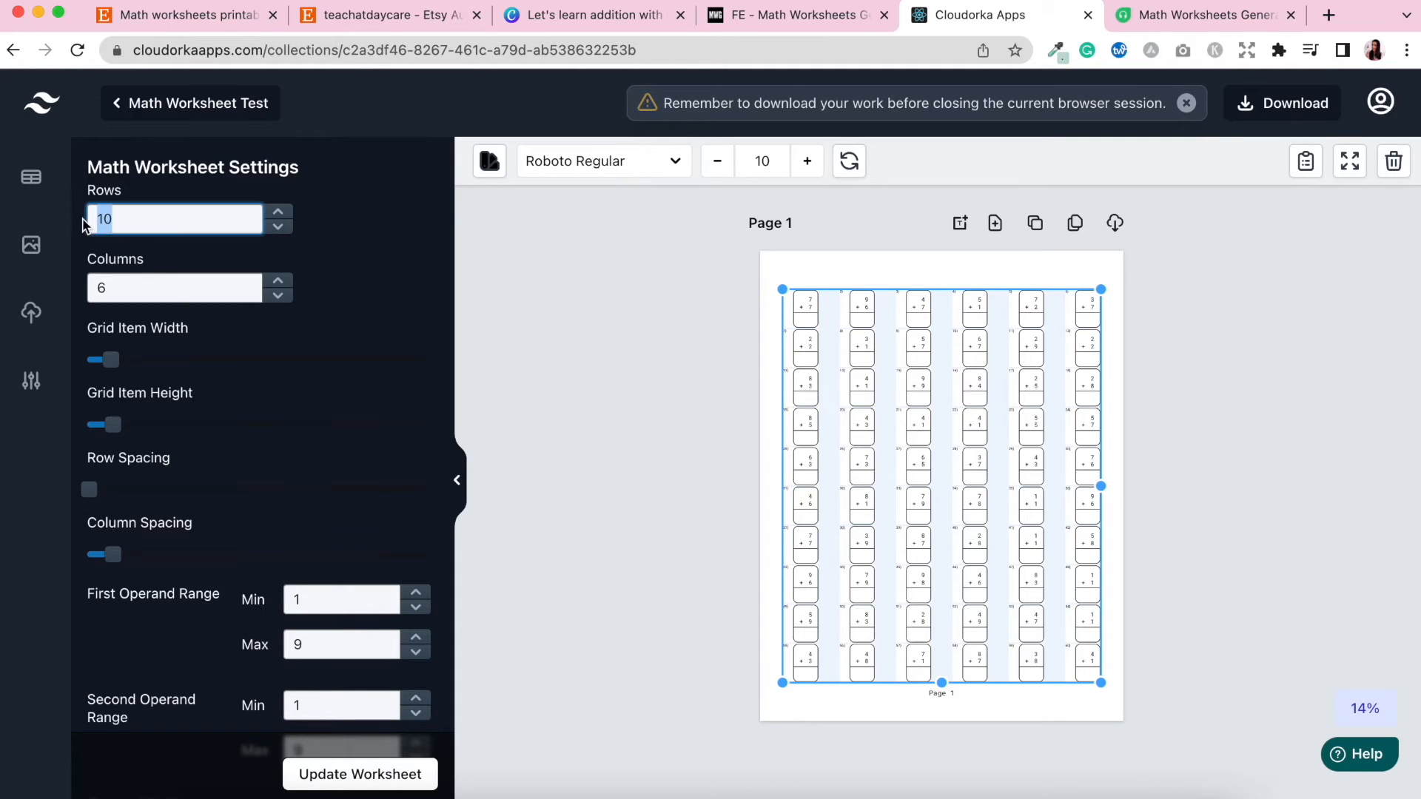
text(3)
mouse_move(115, 288)
mouse_down()
mouse_move(133, 288)
mouse_move(92, 290)
mouse_up()
text(3)
click(353, 352)
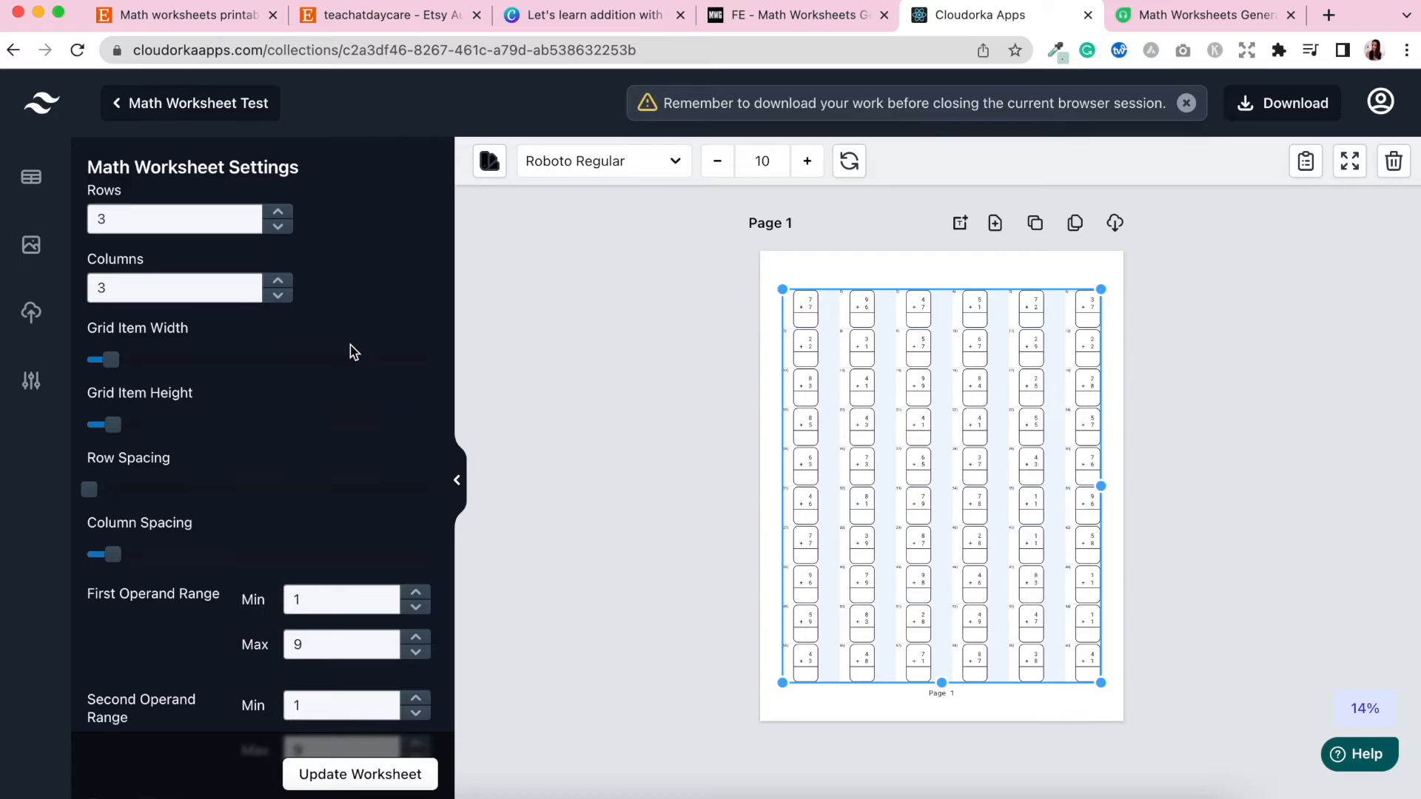
click(339, 779)
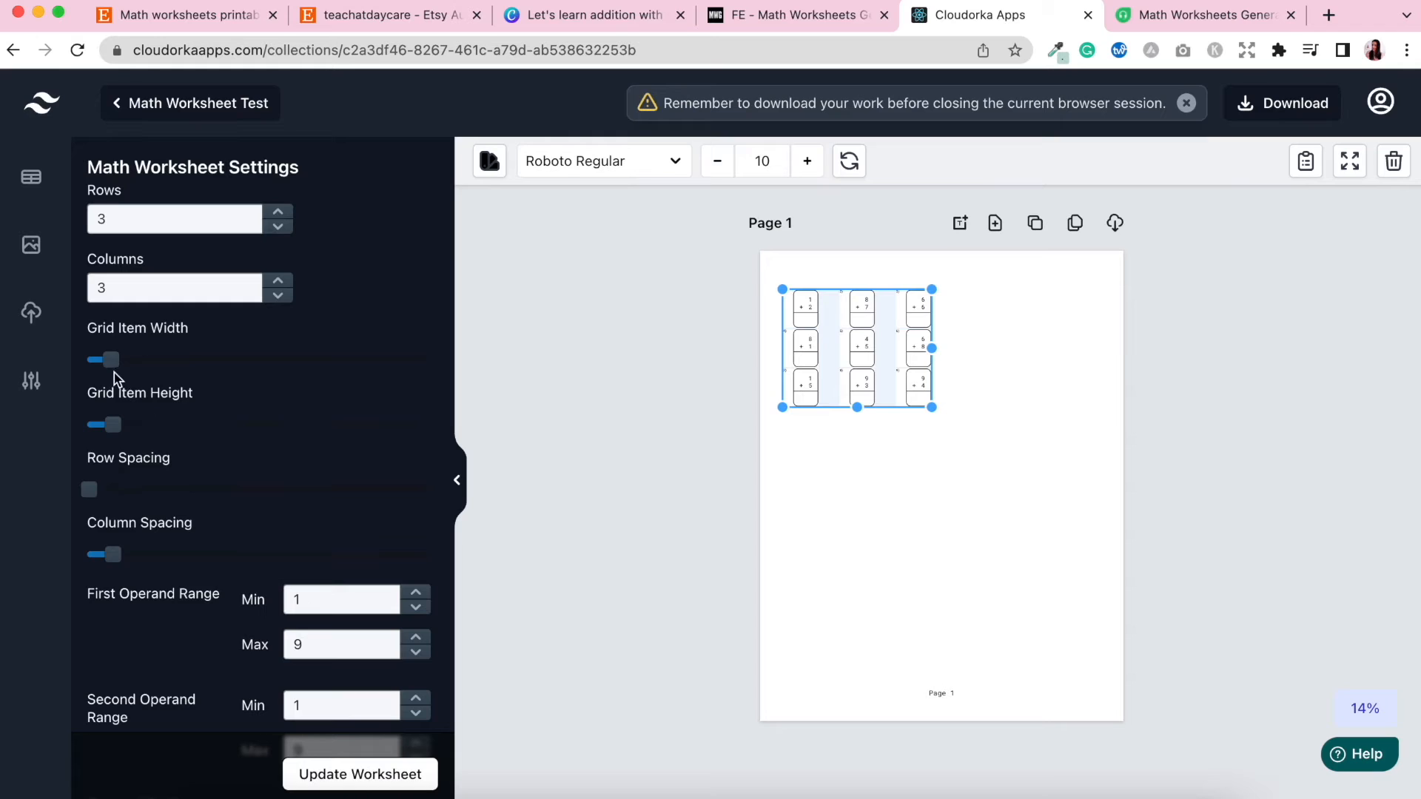
Increase the grid item width, grid item height, row spacing and column spacing sliders.
mouse_move(111, 360)
mouse_down()
mouse_move(164, 362)
mouse_move(115, 361)
mouse_up()
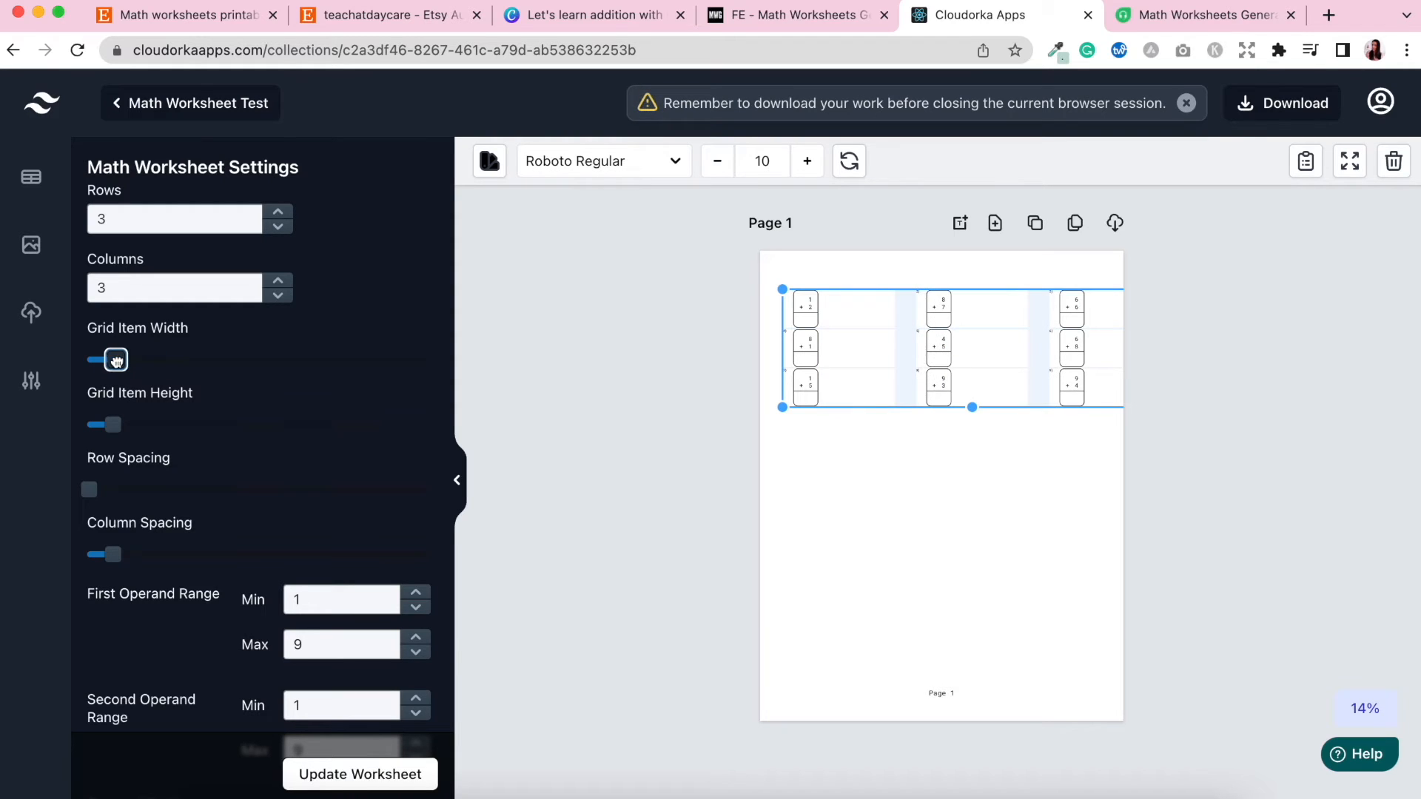
mouse_move(114, 428)
mouse_down()
mouse_move(174, 424)
mouse_move(115, 424)
mouse_up()
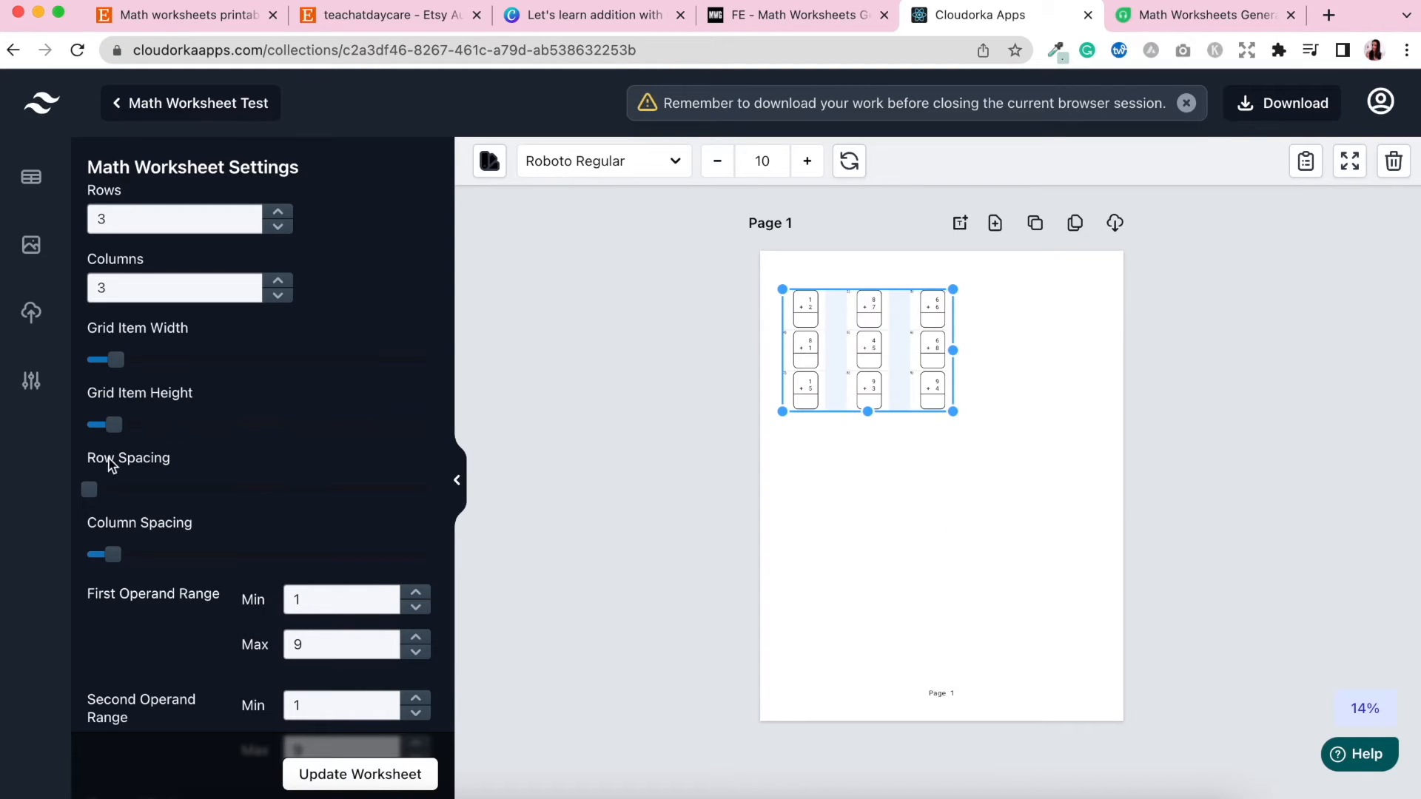
drag(89, 490, 125, 488)
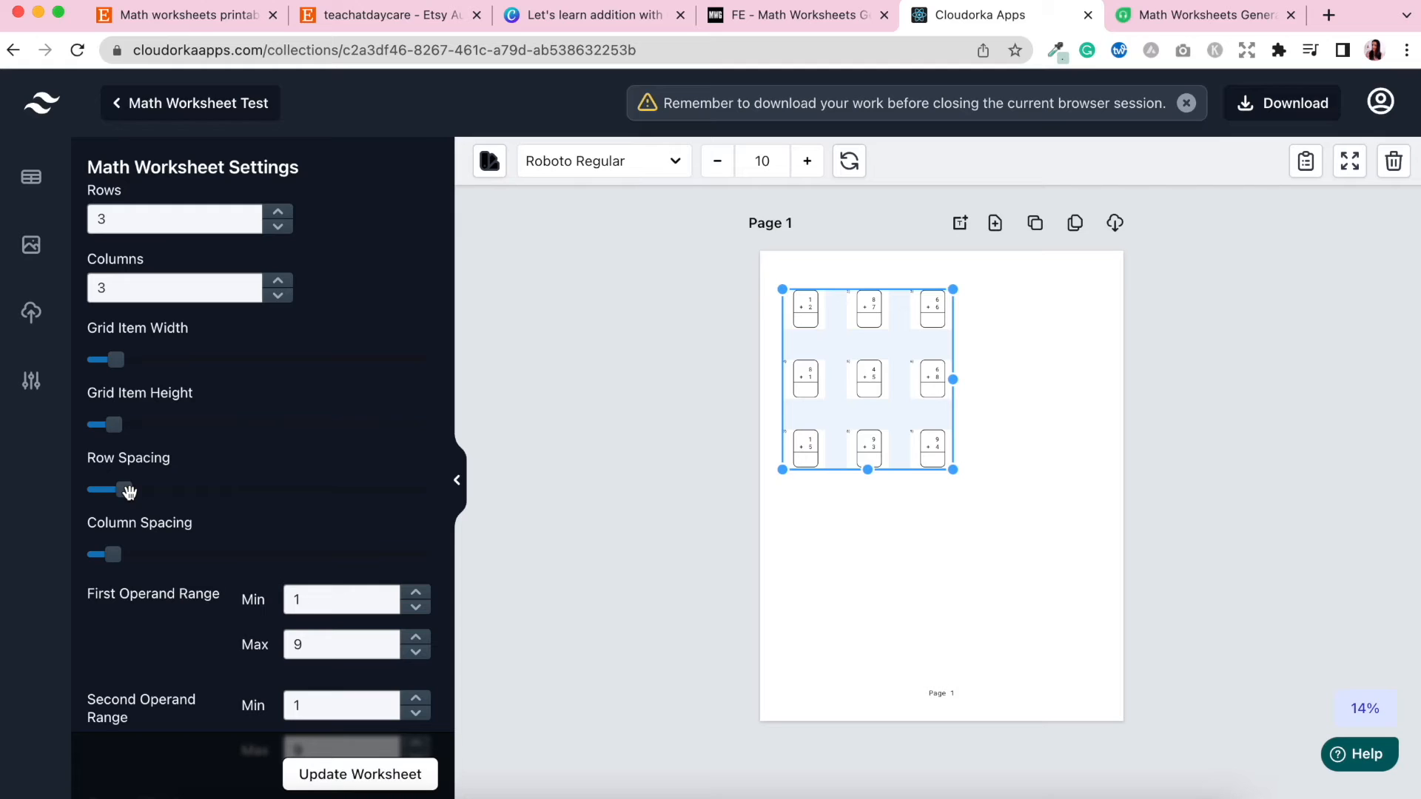
drag(117, 557, 127, 557)
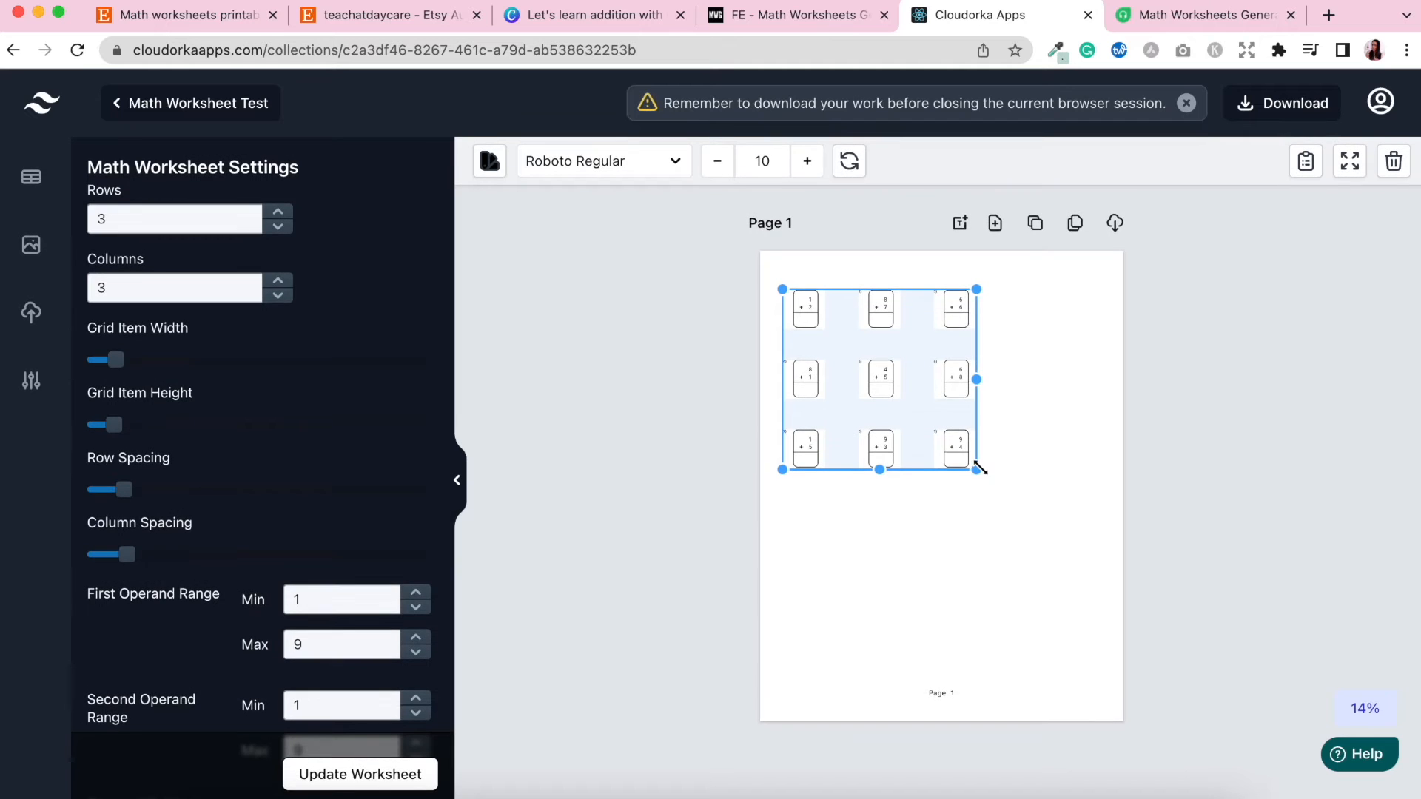
Enlarge the worksheet grid to span most of the page width and nudge it slightly down.
drag(979, 472, 1085, 574)
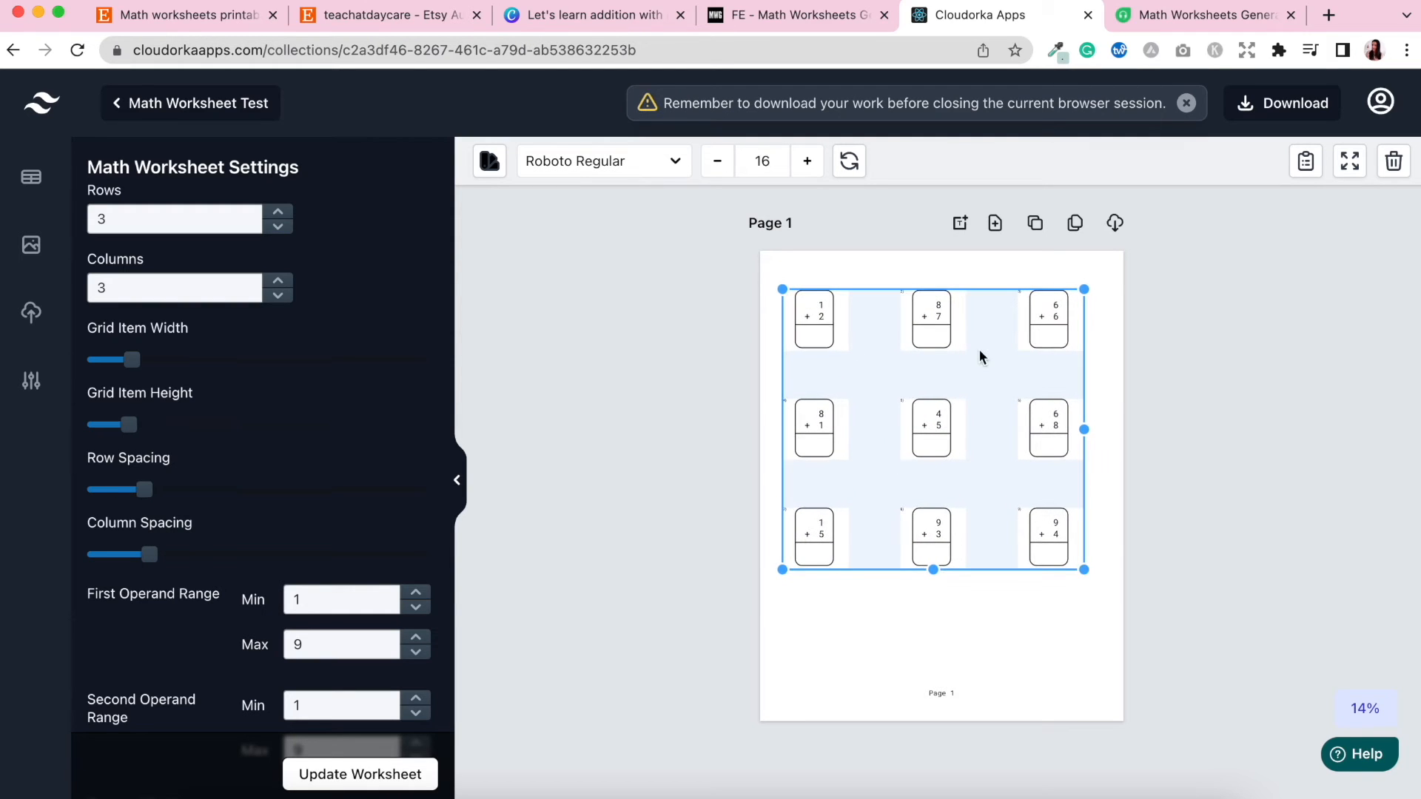
drag(987, 400, 998, 409)
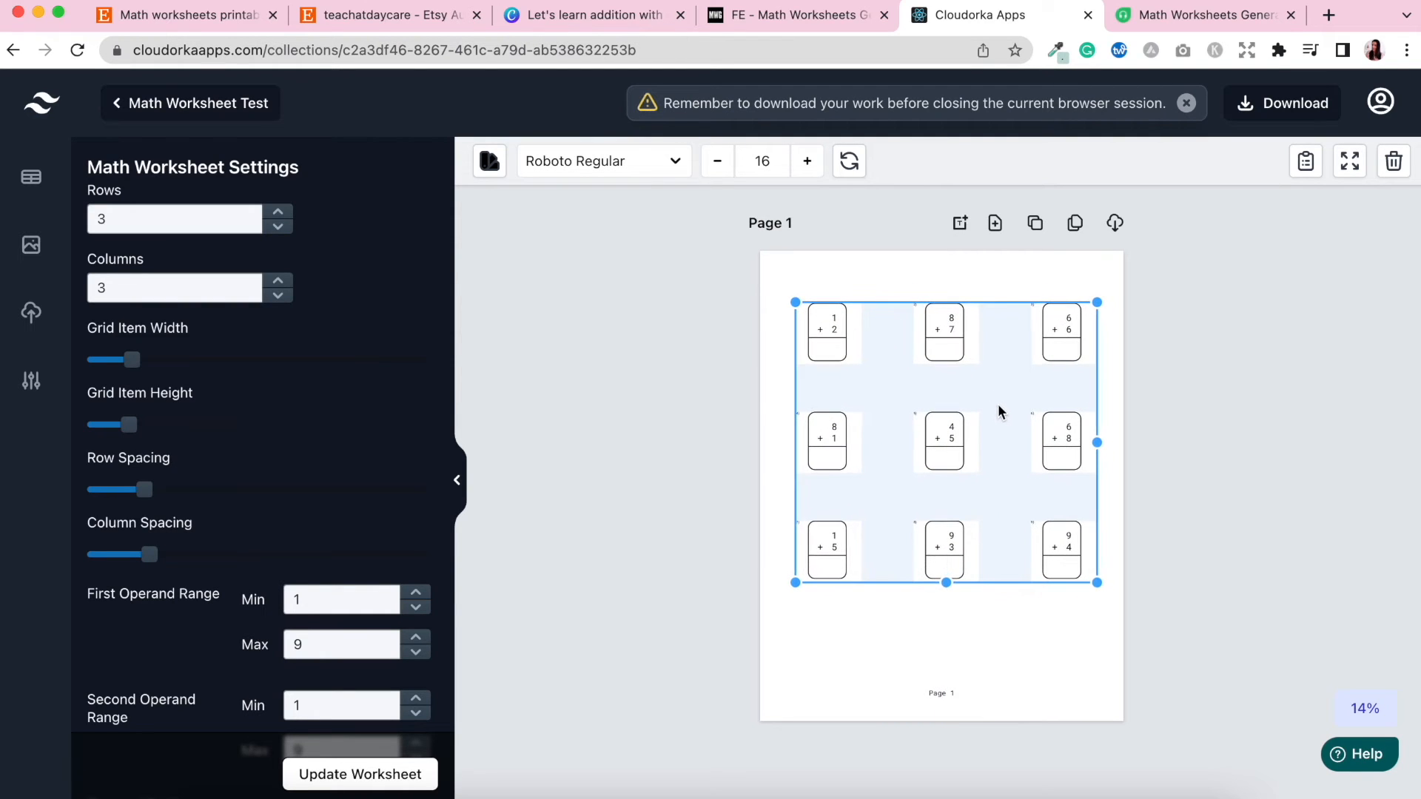
Set the first operand range maximum to 20 and update the worksheet.
scroll(311, 447, down, 2)
scroll(311, 447, down, 3)
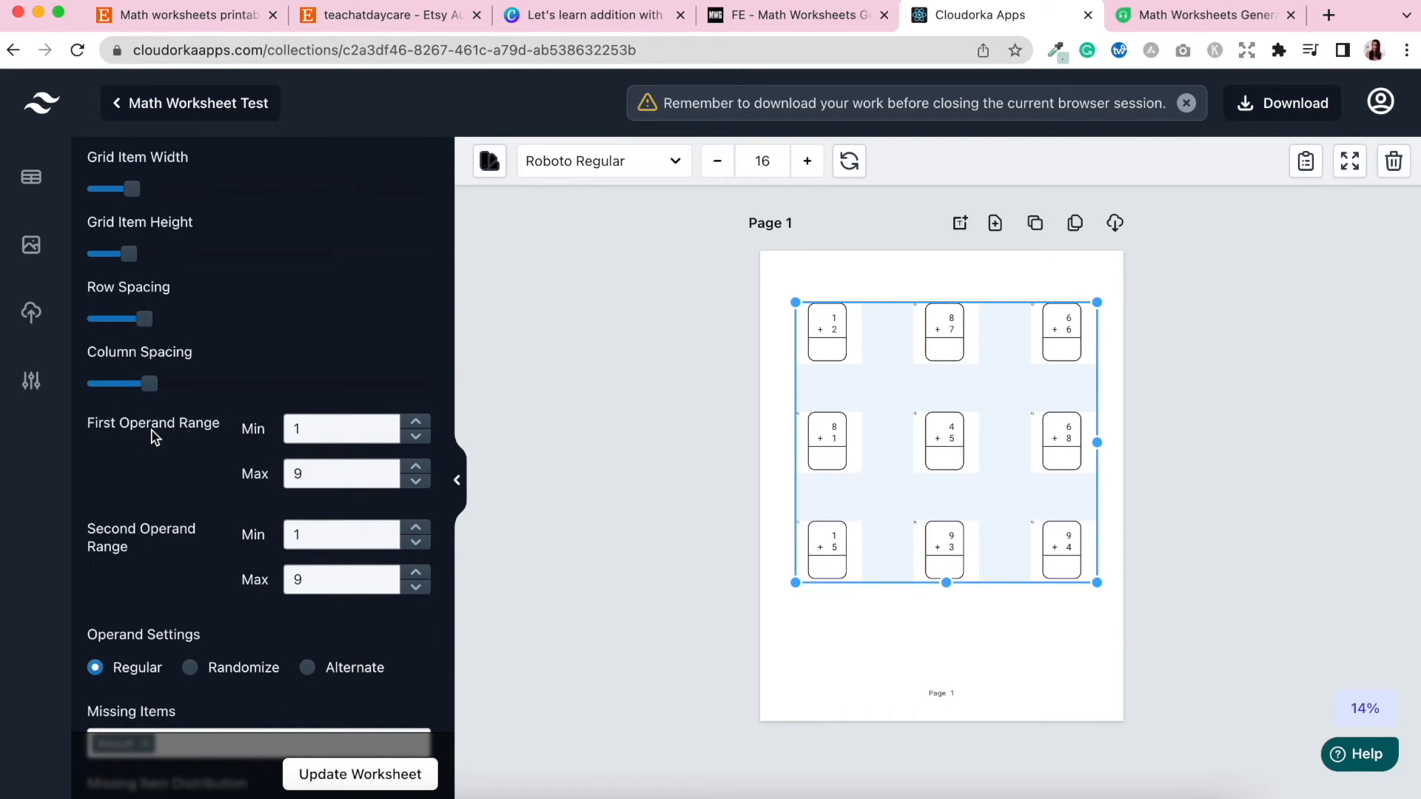
click(318, 487)
key(BackSpace)
text(20)
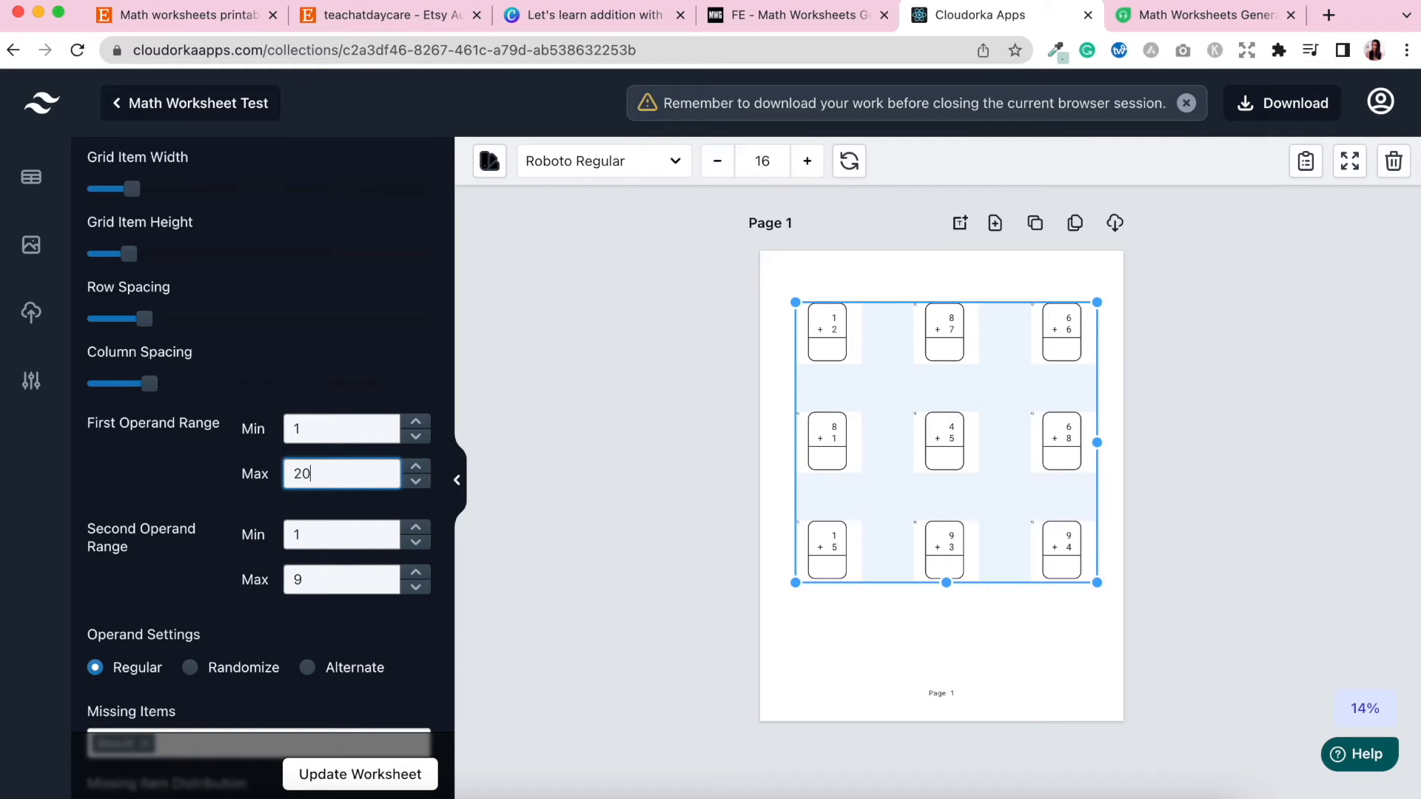
click(325, 786)
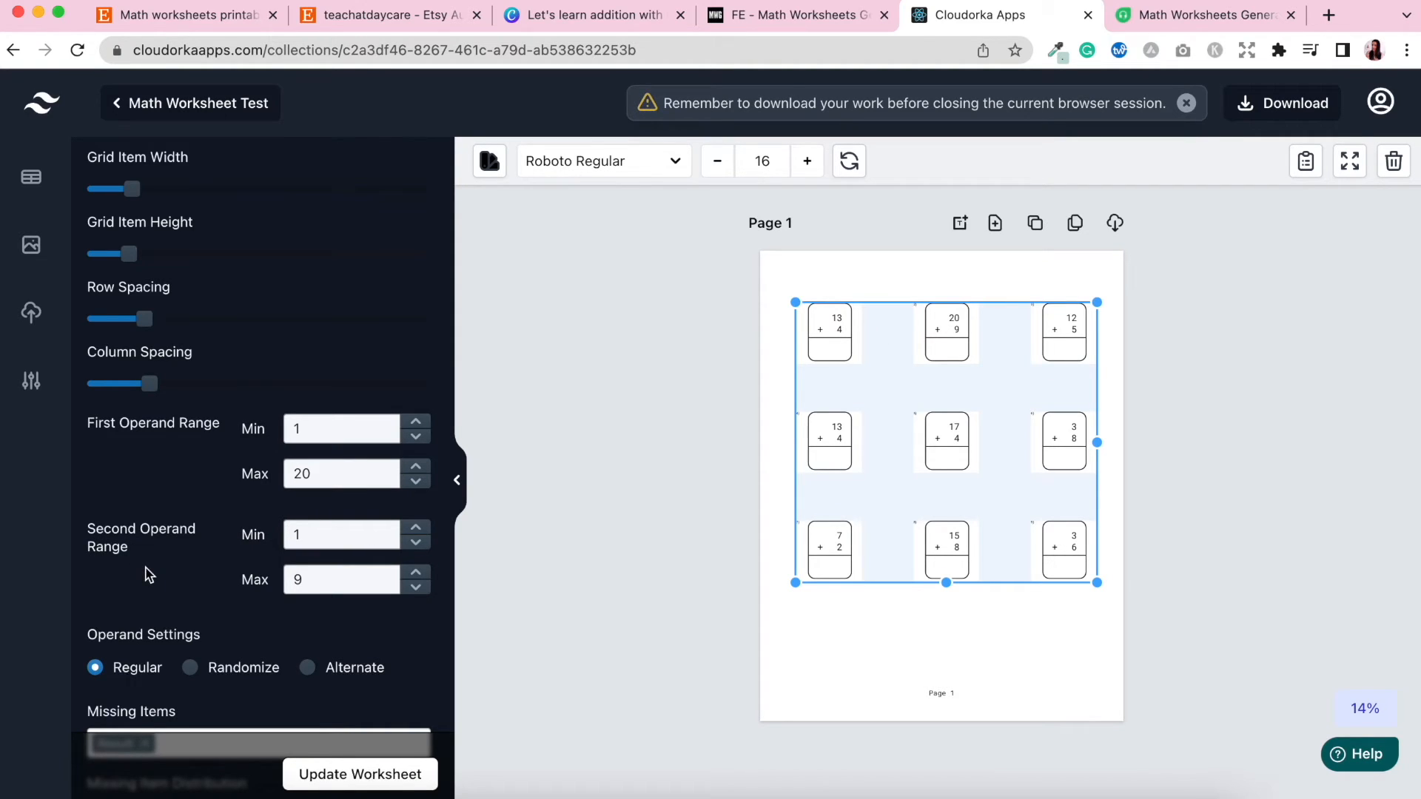
Set the second operand range maximum to 20 and update the worksheet.
click(299, 576)
key(BackSpace)
text(20)
click(349, 774)
Set both the first and second operand range maximums to 5 and update the worksheet.
click(325, 469)
key(BackSpace)
key(BackSpace)
text(5)
click(323, 578)
key(BackSpace)
key(BackSpace)
text(5)
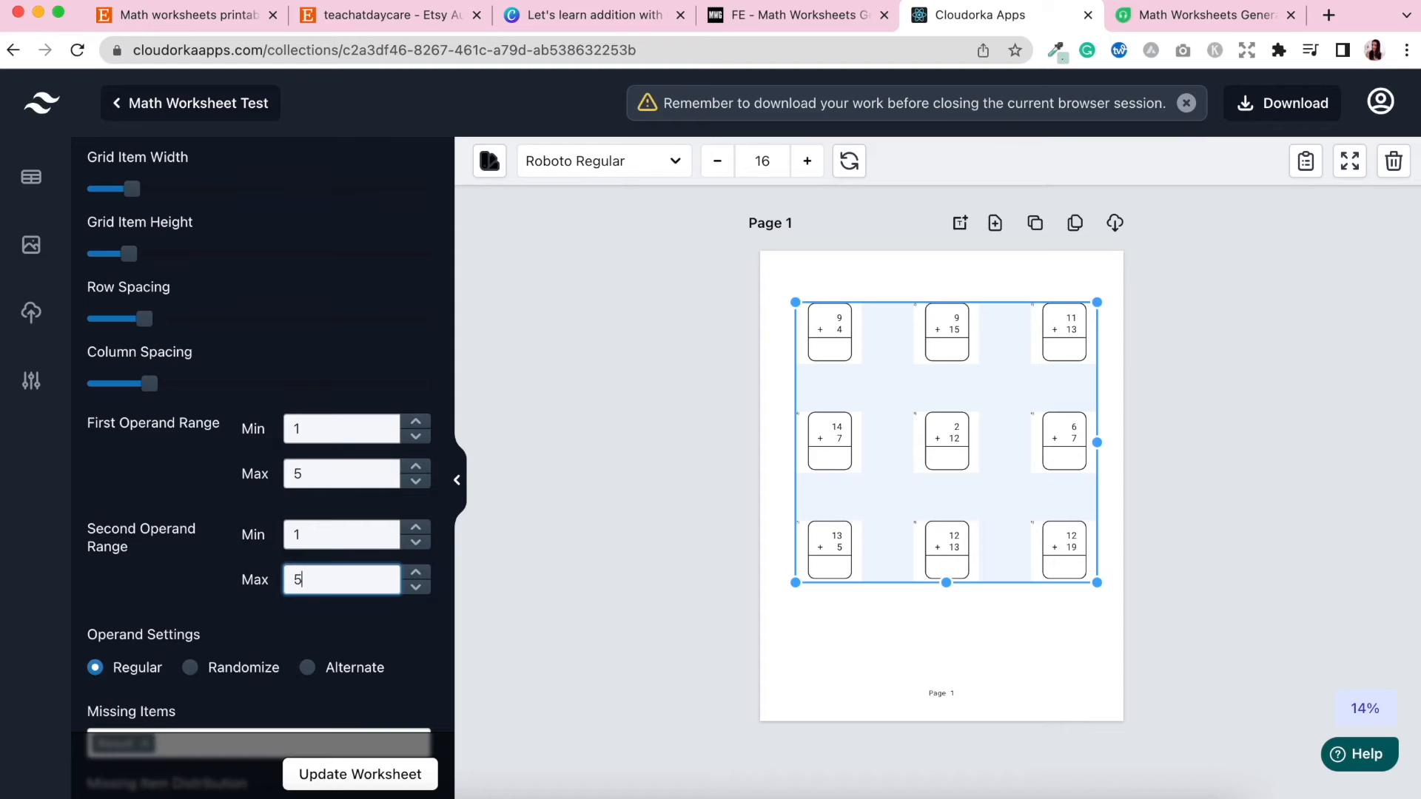
click(349, 770)
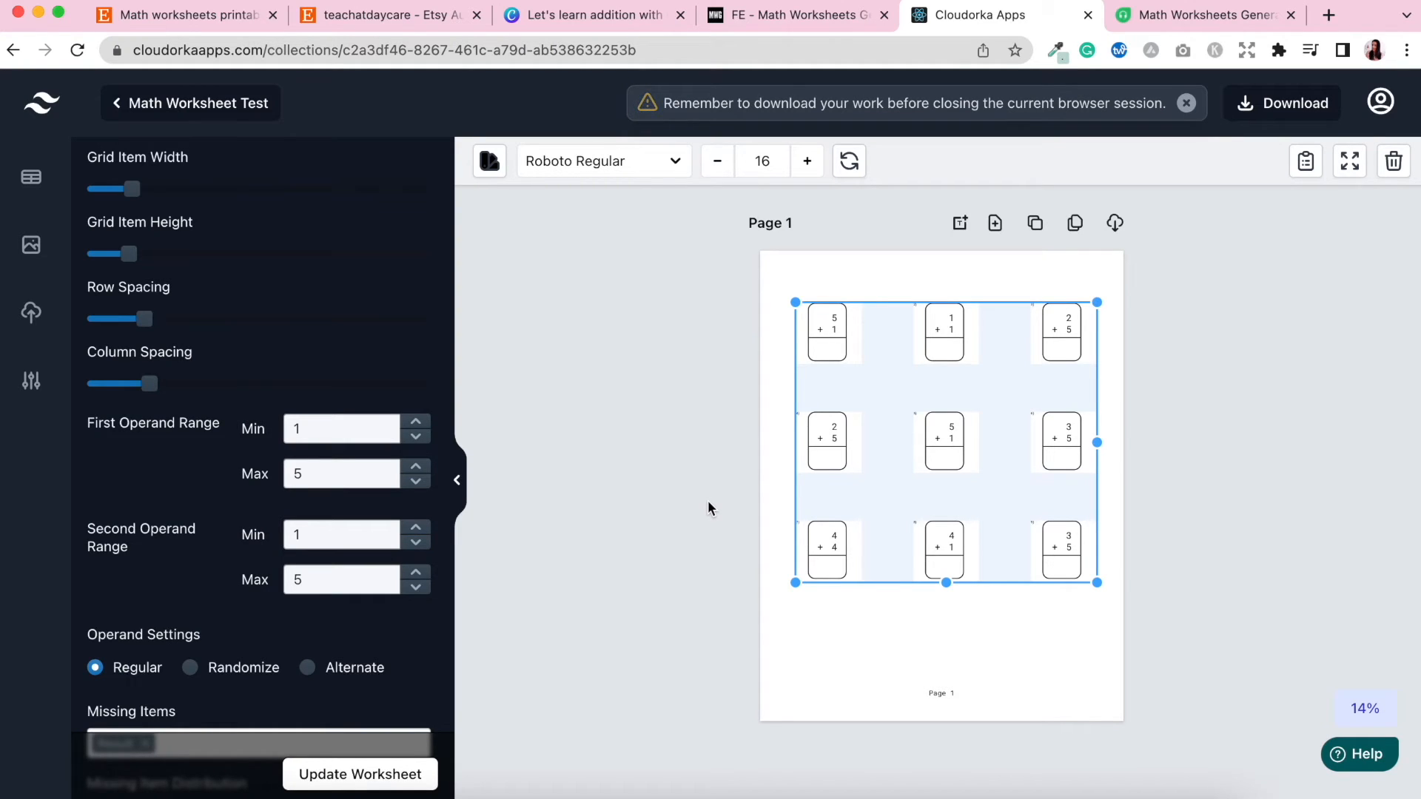
Change the missing items to Second Operand only and update the worksheet.
scroll(238, 601, down, 3)
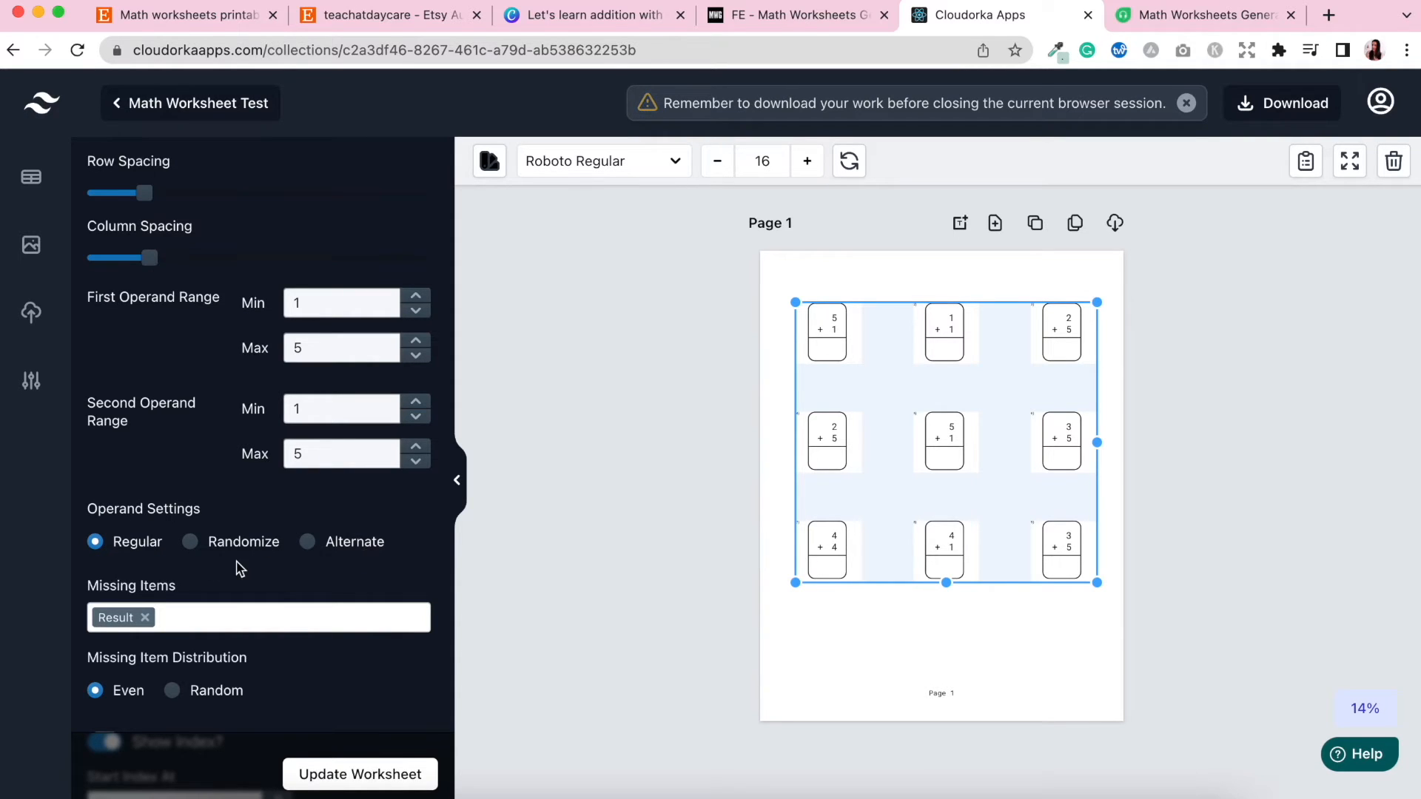
scroll(238, 570, down, 3)
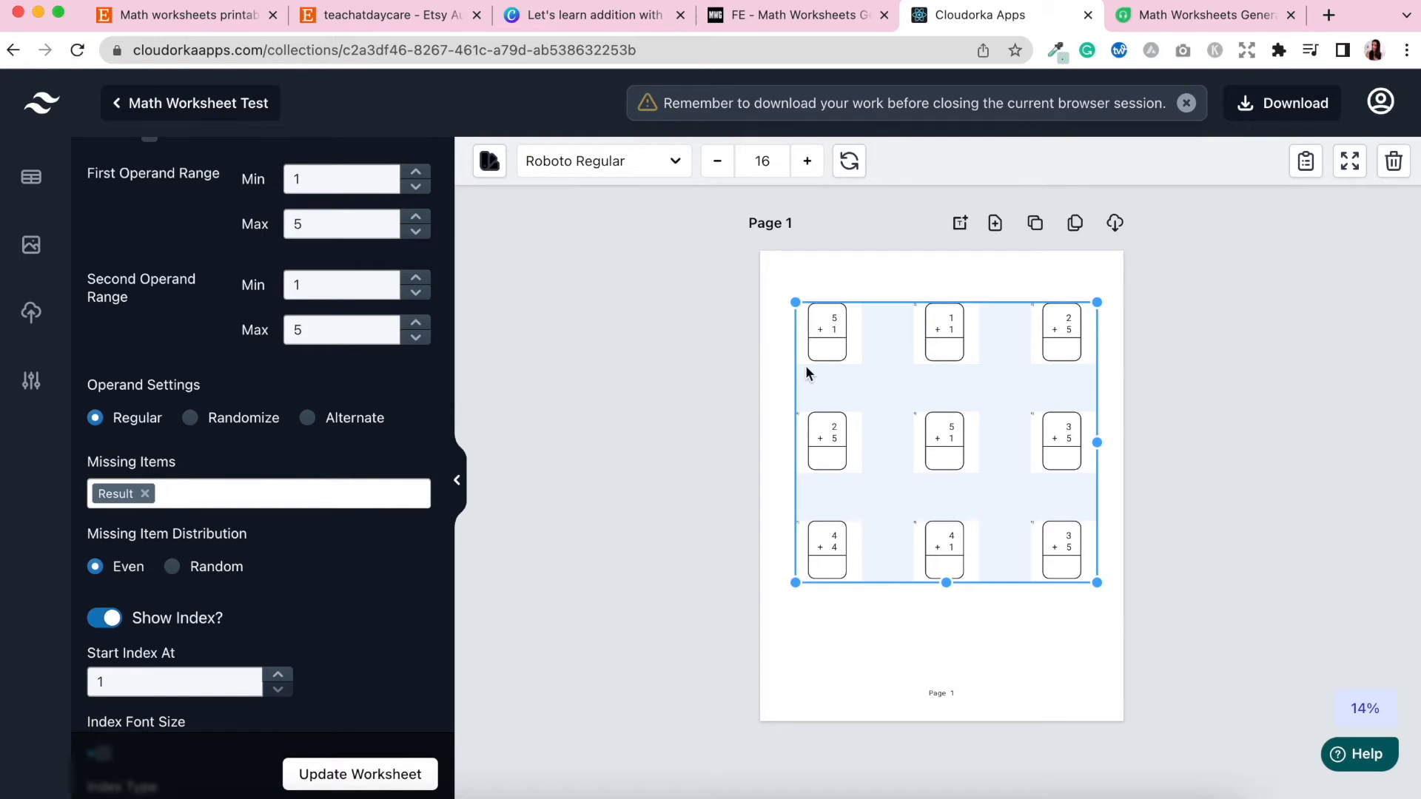
click(197, 494)
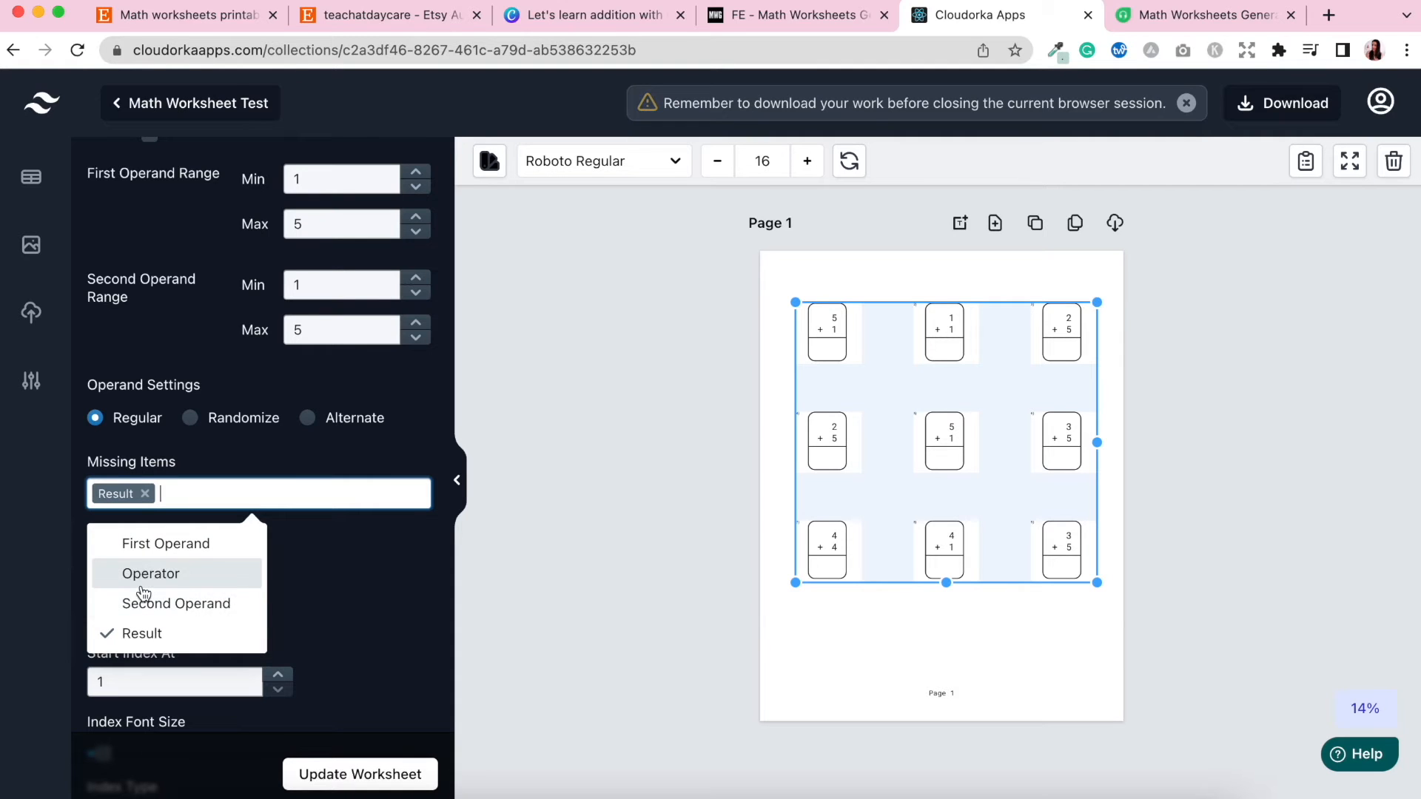
click(201, 560)
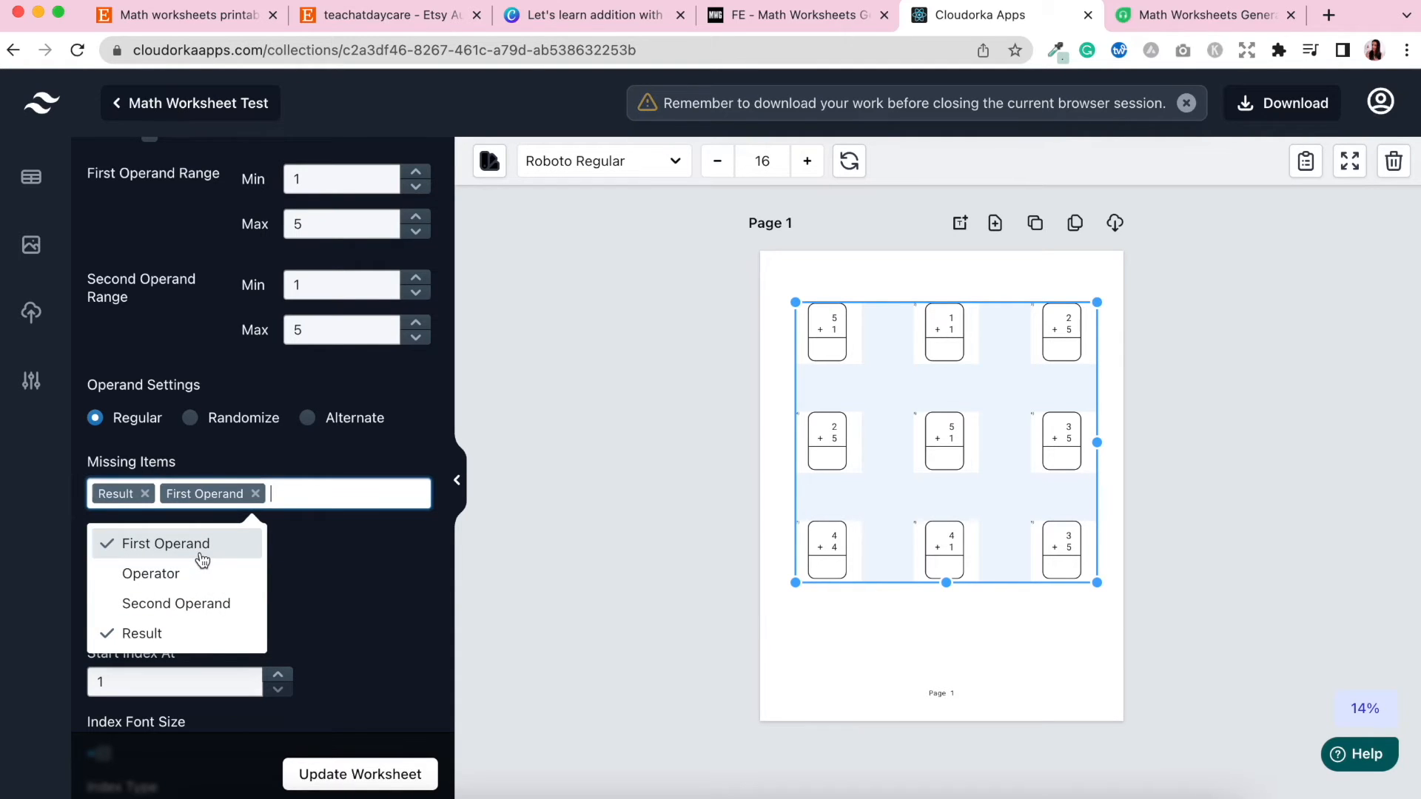
click(175, 604)
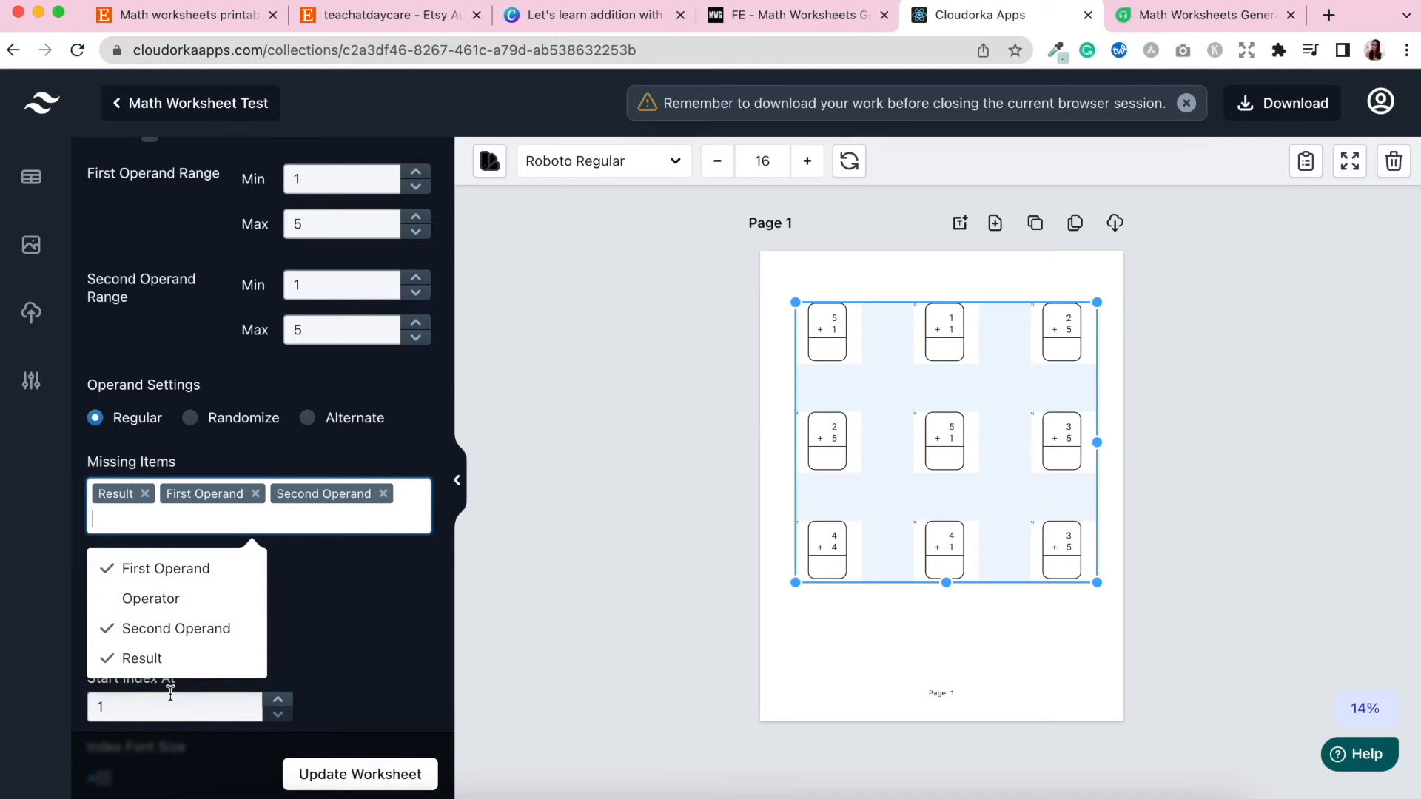
click(145, 494)
click(189, 494)
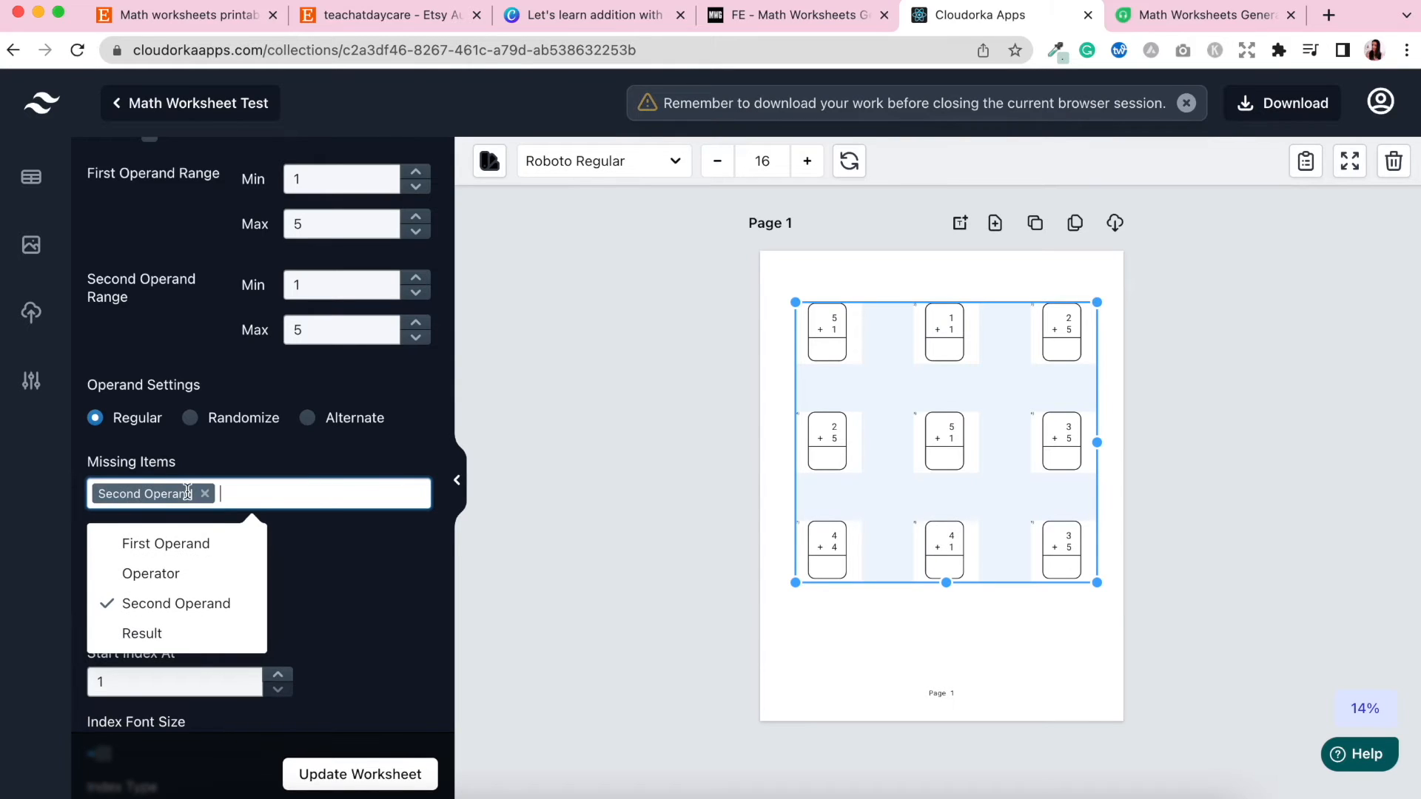
click(382, 780)
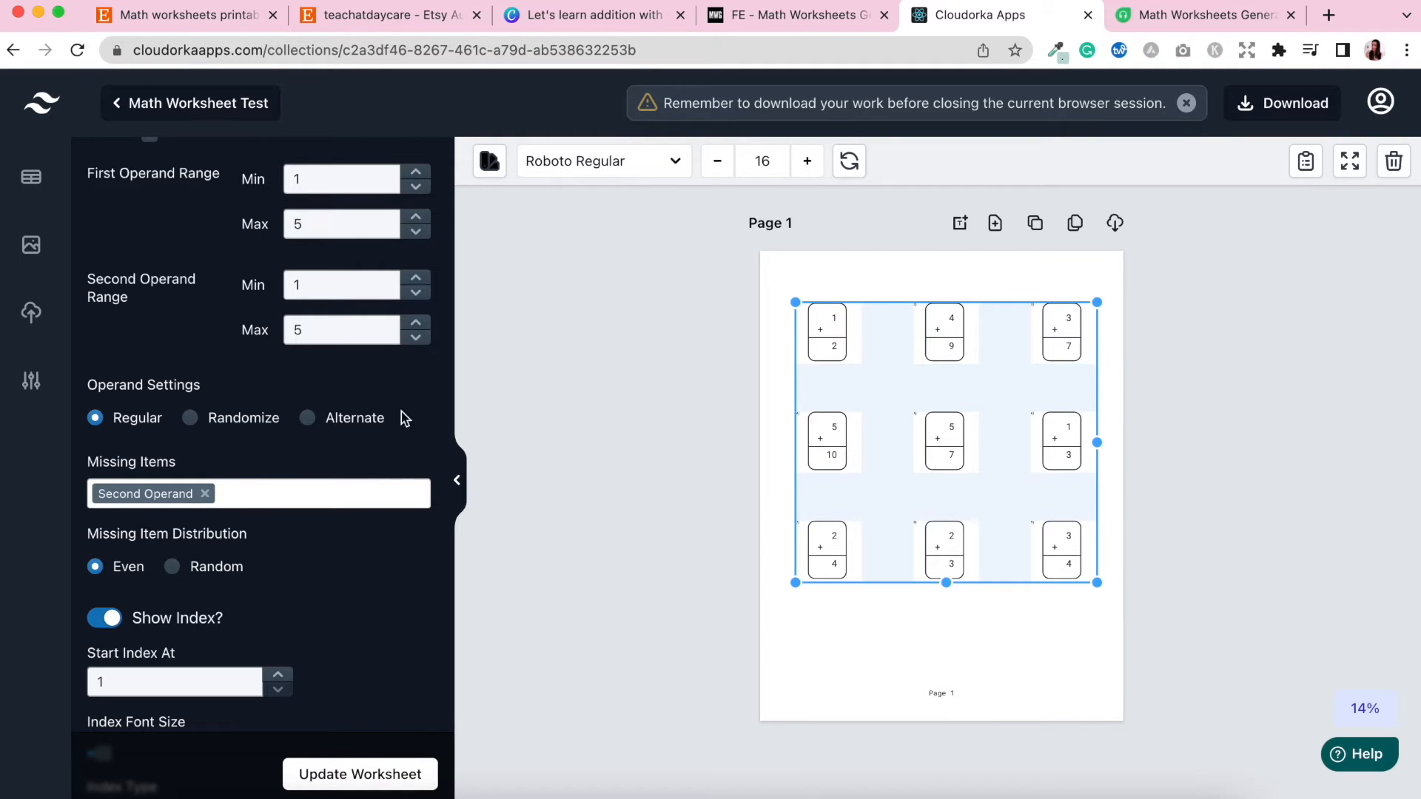
Make Result the only missing item again and update the worksheet.
click(205, 494)
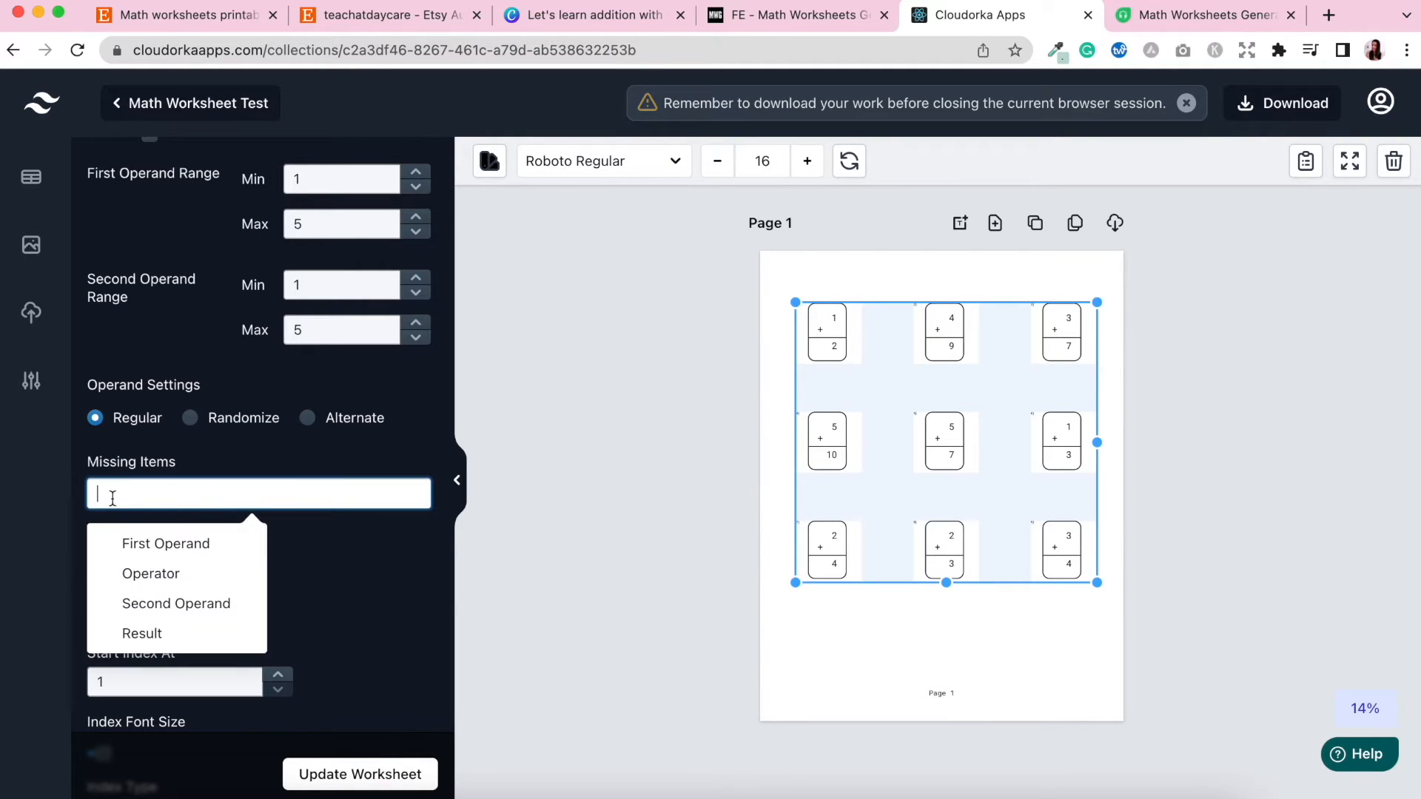
click(142, 630)
click(373, 573)
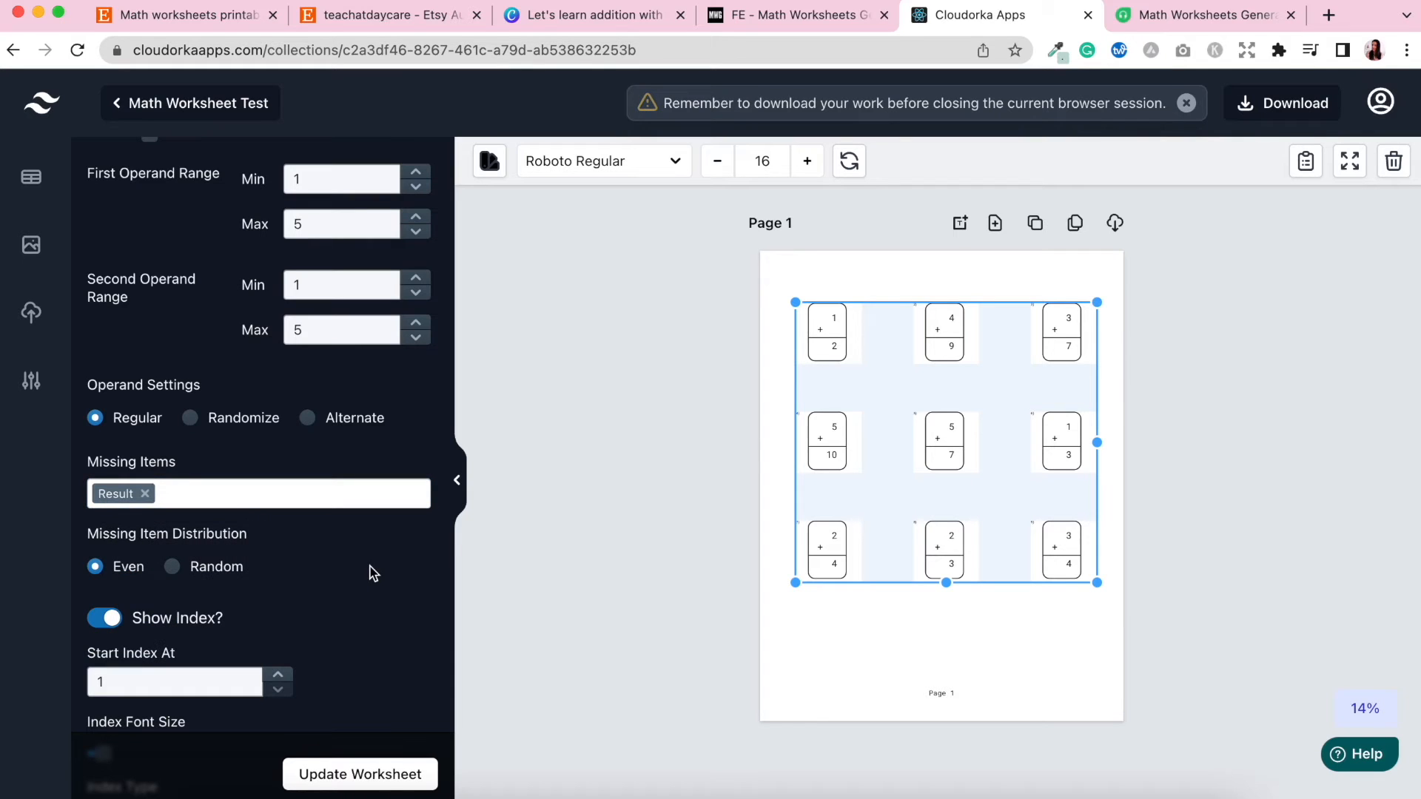
click(366, 783)
Enlarge the index font size and update the worksheet.
scroll(319, 579, down, 3)
scroll(322, 579, down, 2)
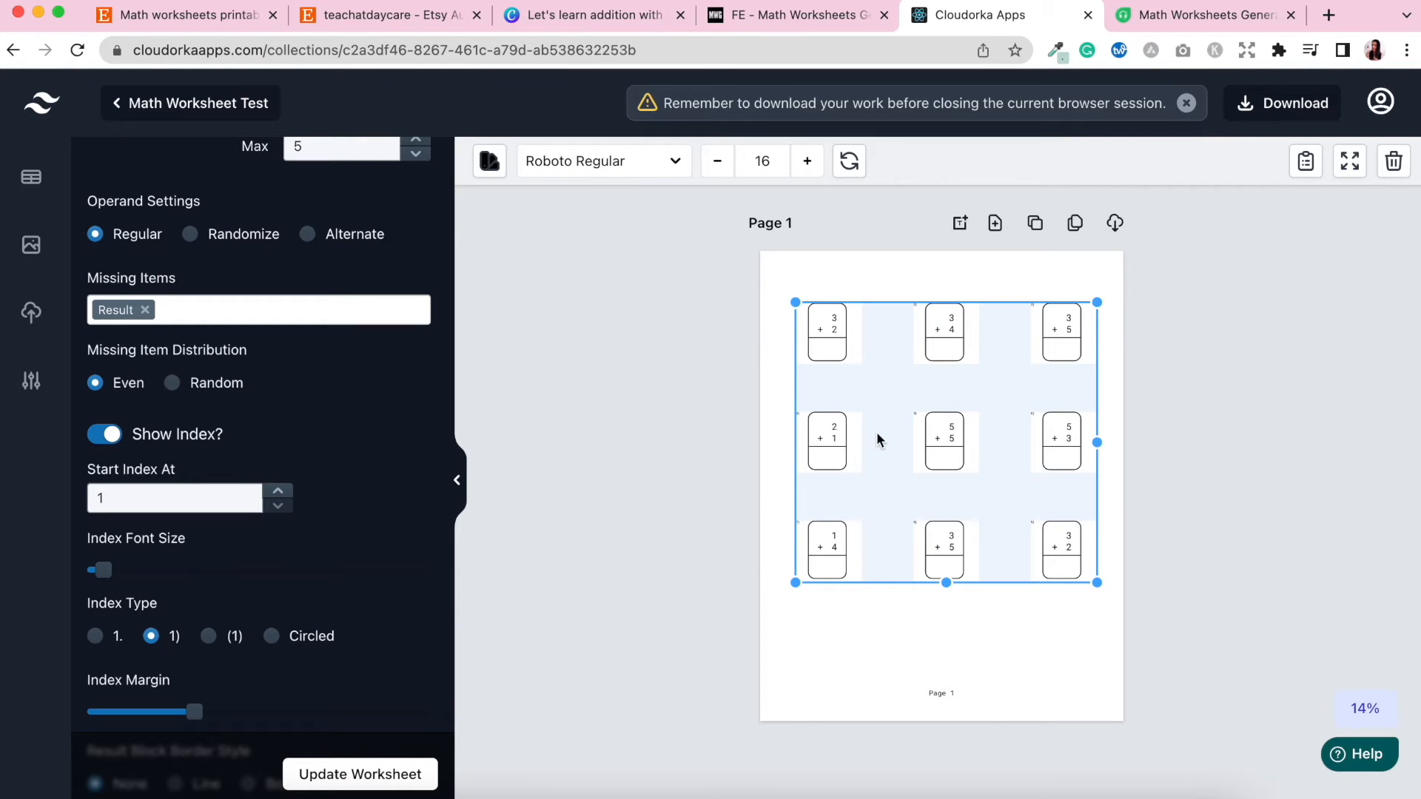
scroll(881, 442, down, 2)
click(1365, 707)
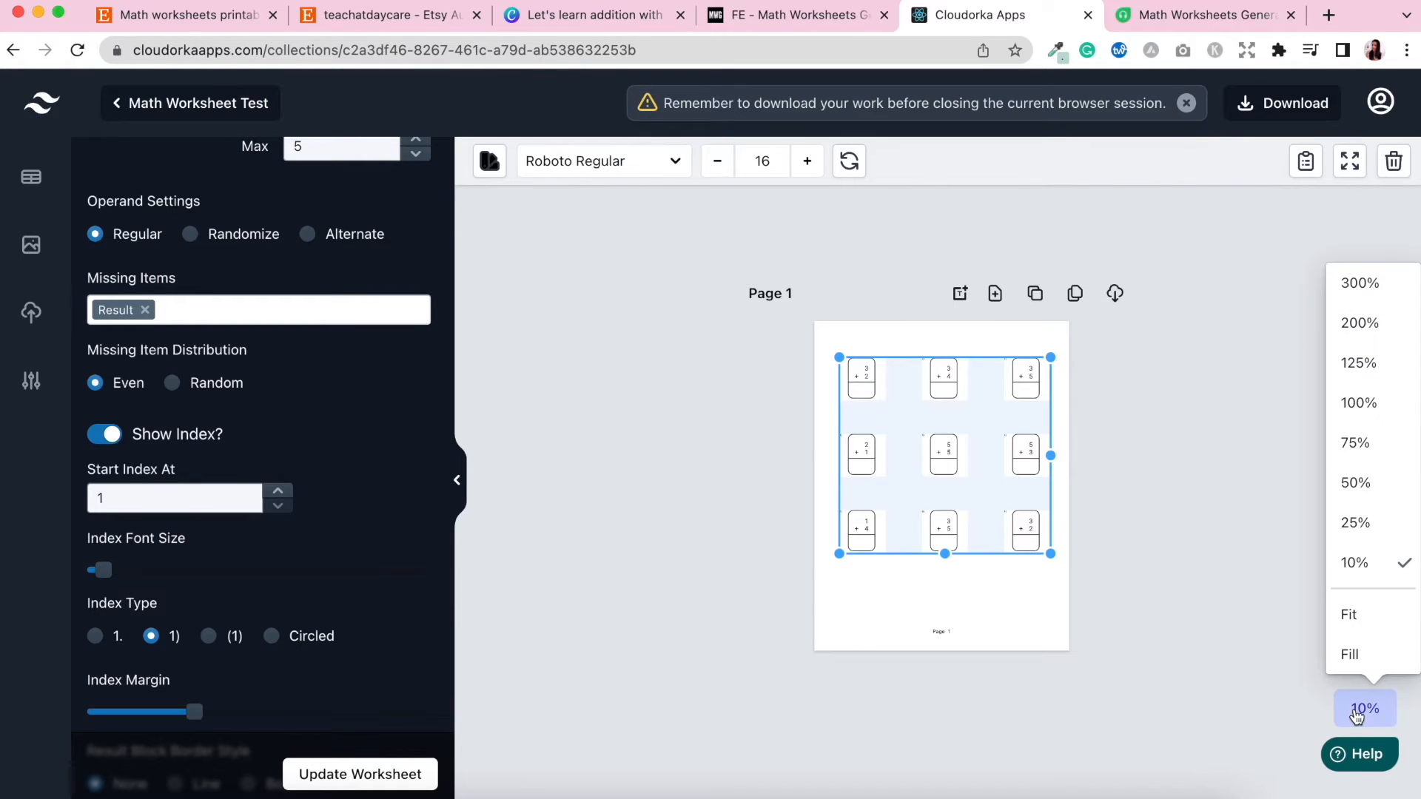
click(1383, 454)
scroll(842, 476, down, 1)
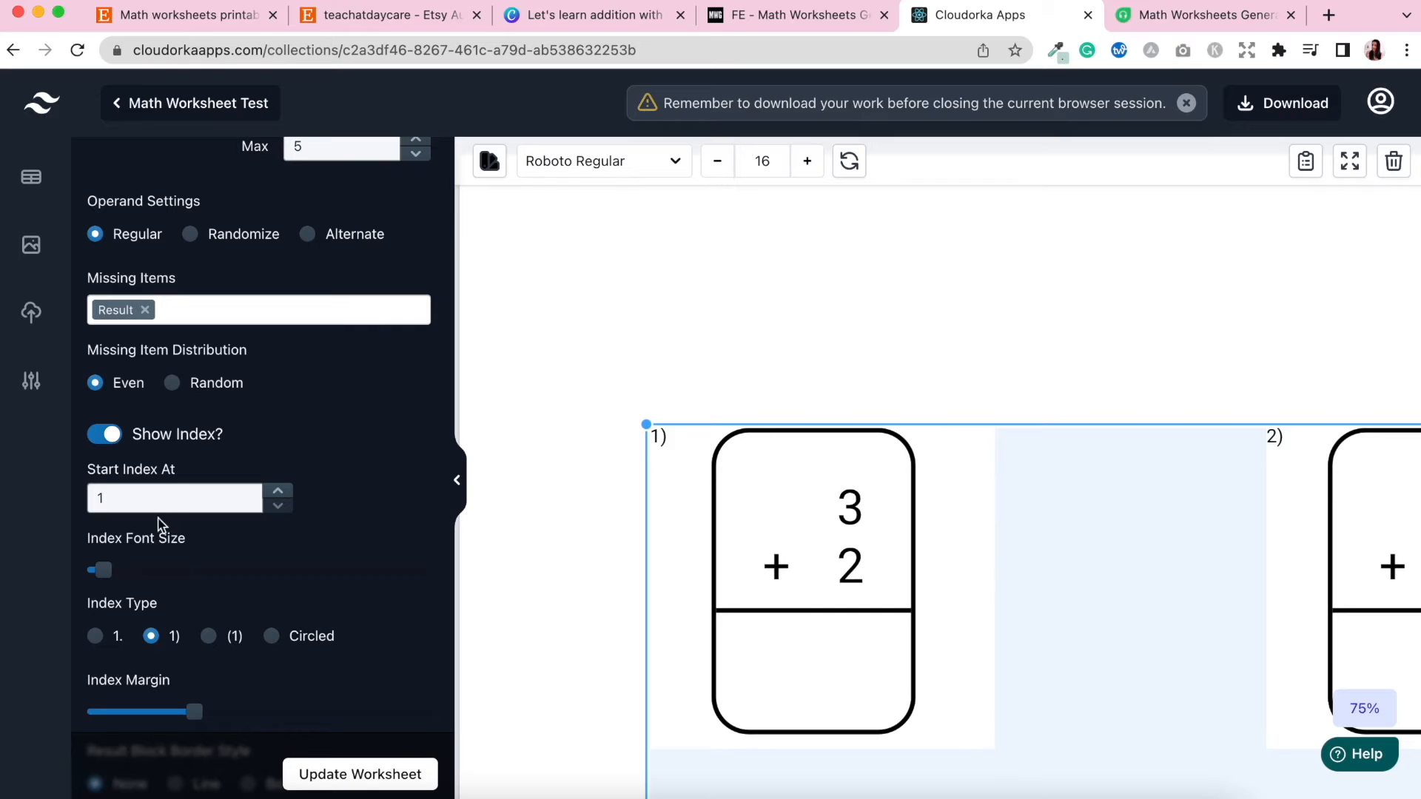
drag(105, 575, 155, 570)
click(350, 784)
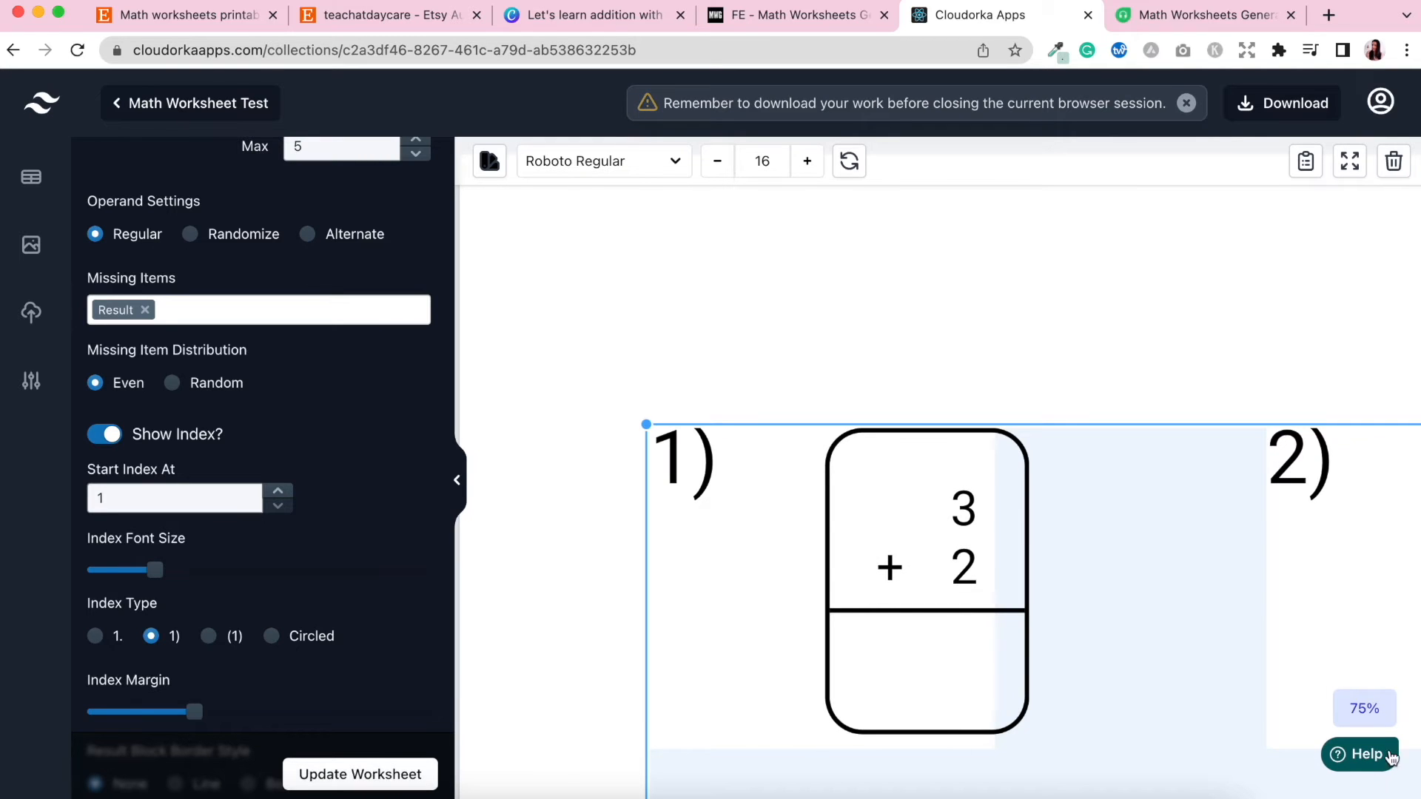
Reduce the index font size slightly and update the worksheet.
click(1365, 709)
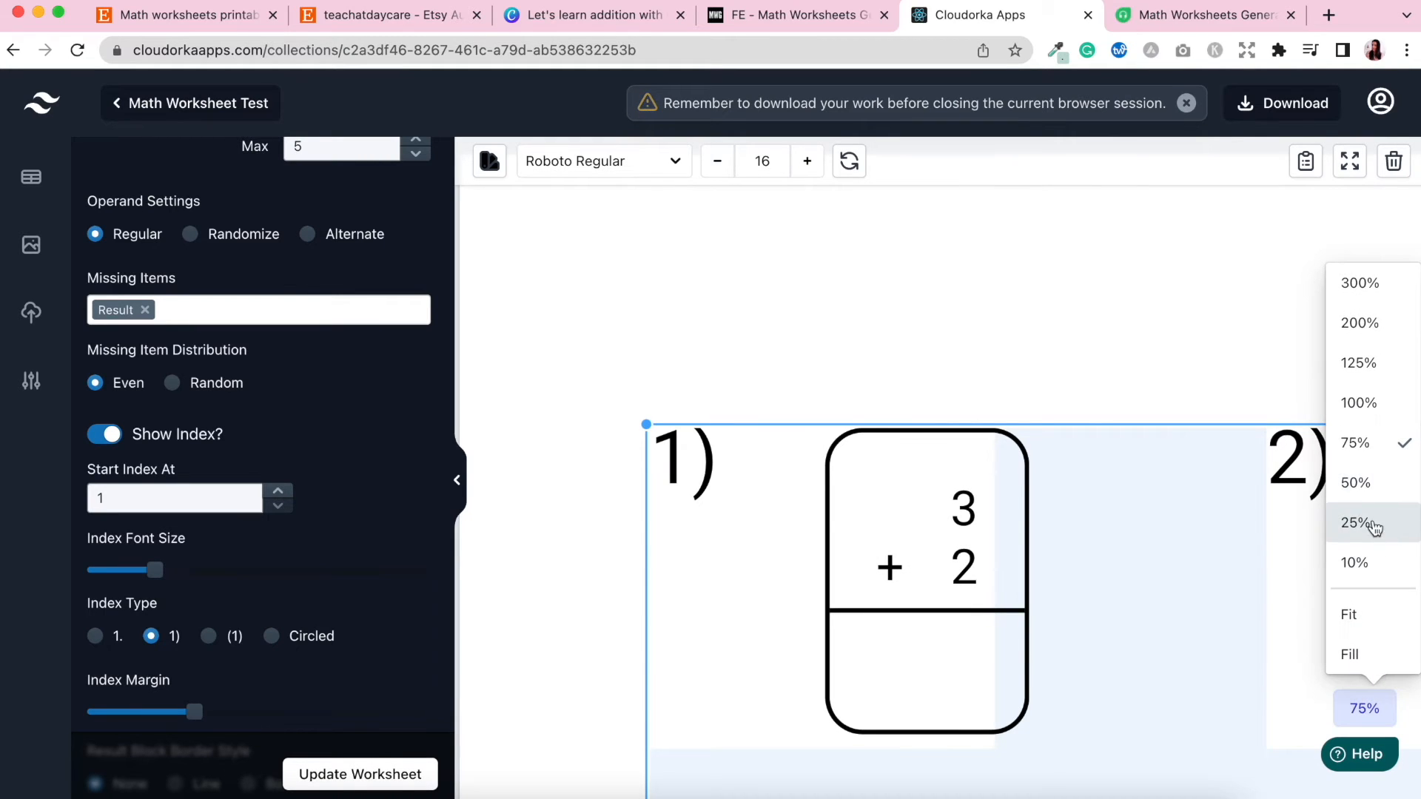
click(1391, 524)
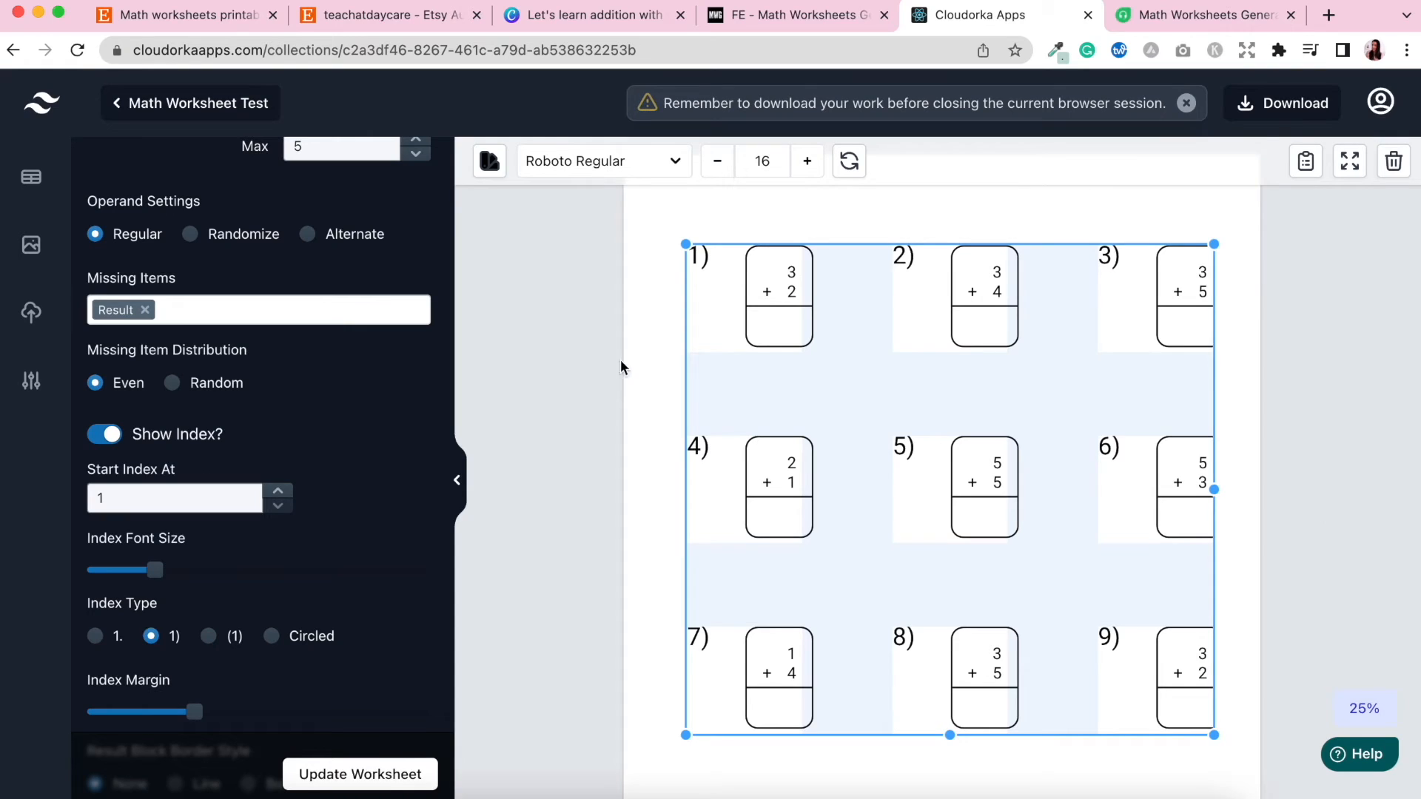
drag(154, 571, 122, 571)
click(326, 777)
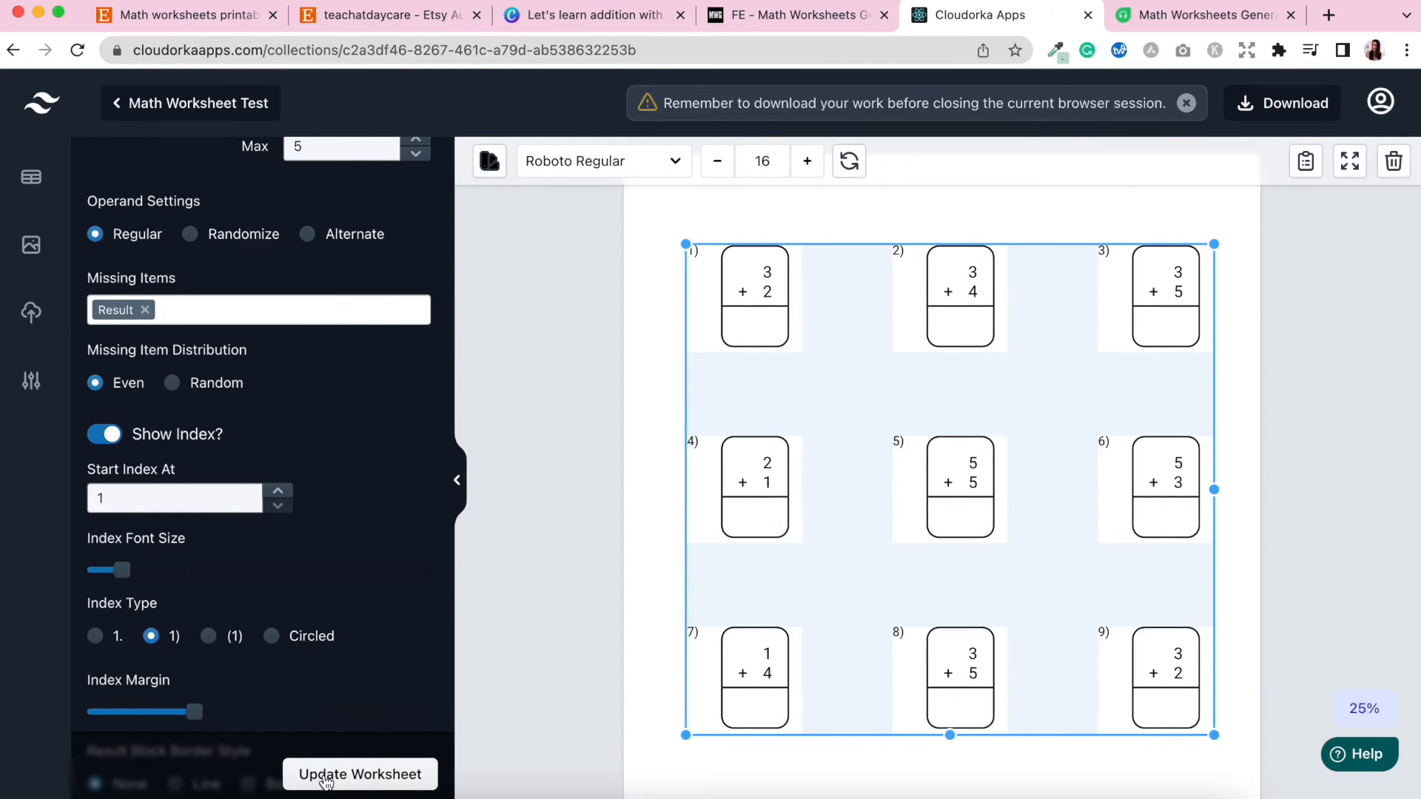
Set the index type to Circled and update the worksheet.
scroll(301, 572, down, 2)
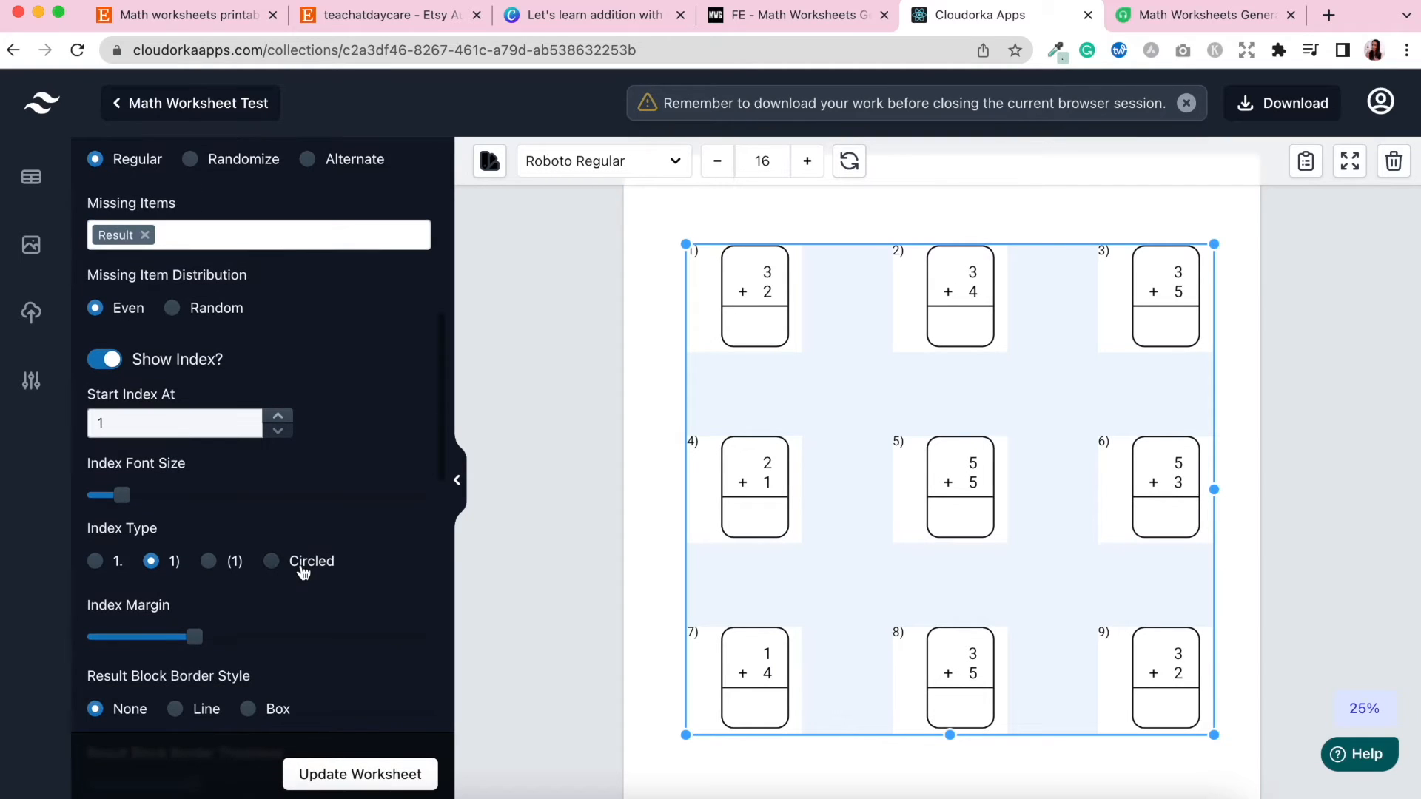
click(95, 567)
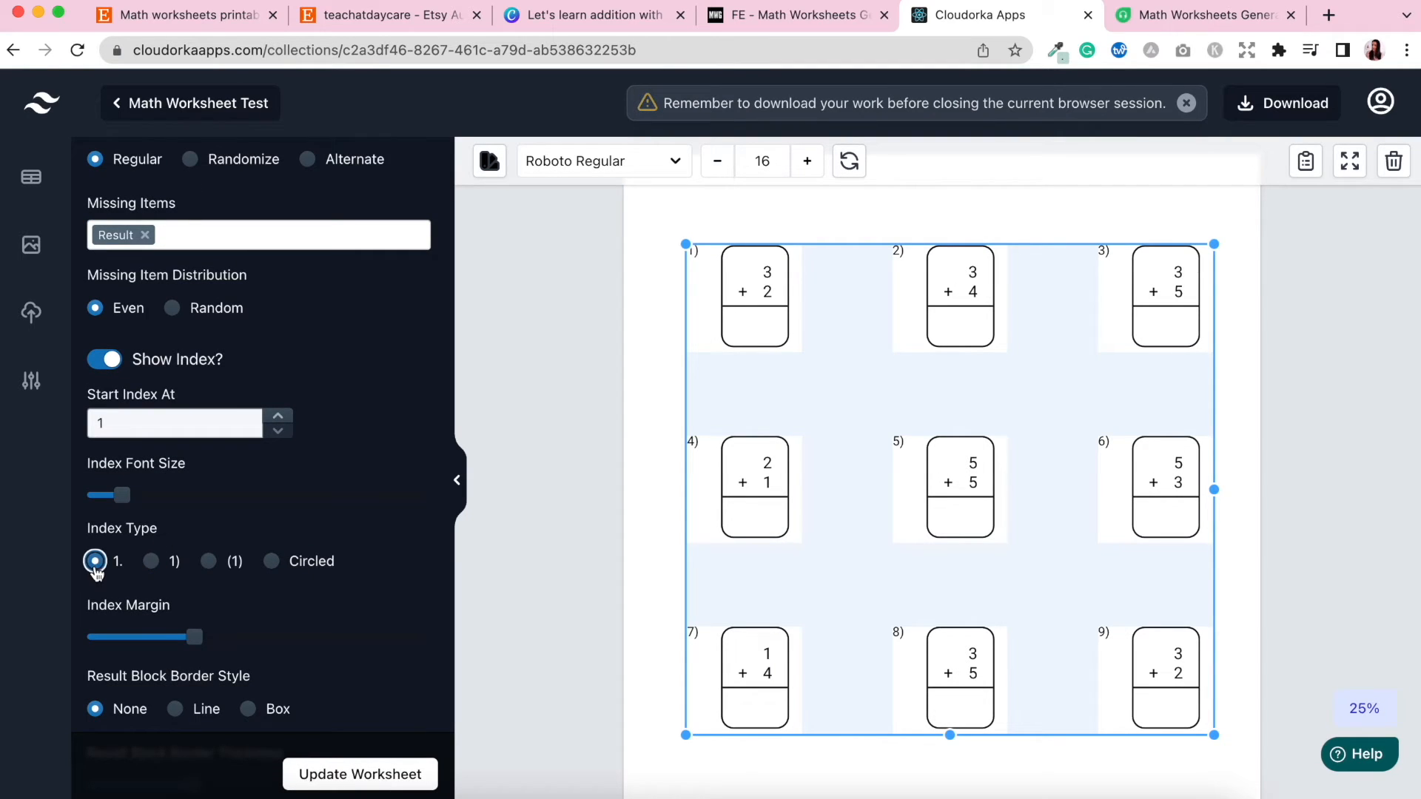
click(271, 563)
click(339, 774)
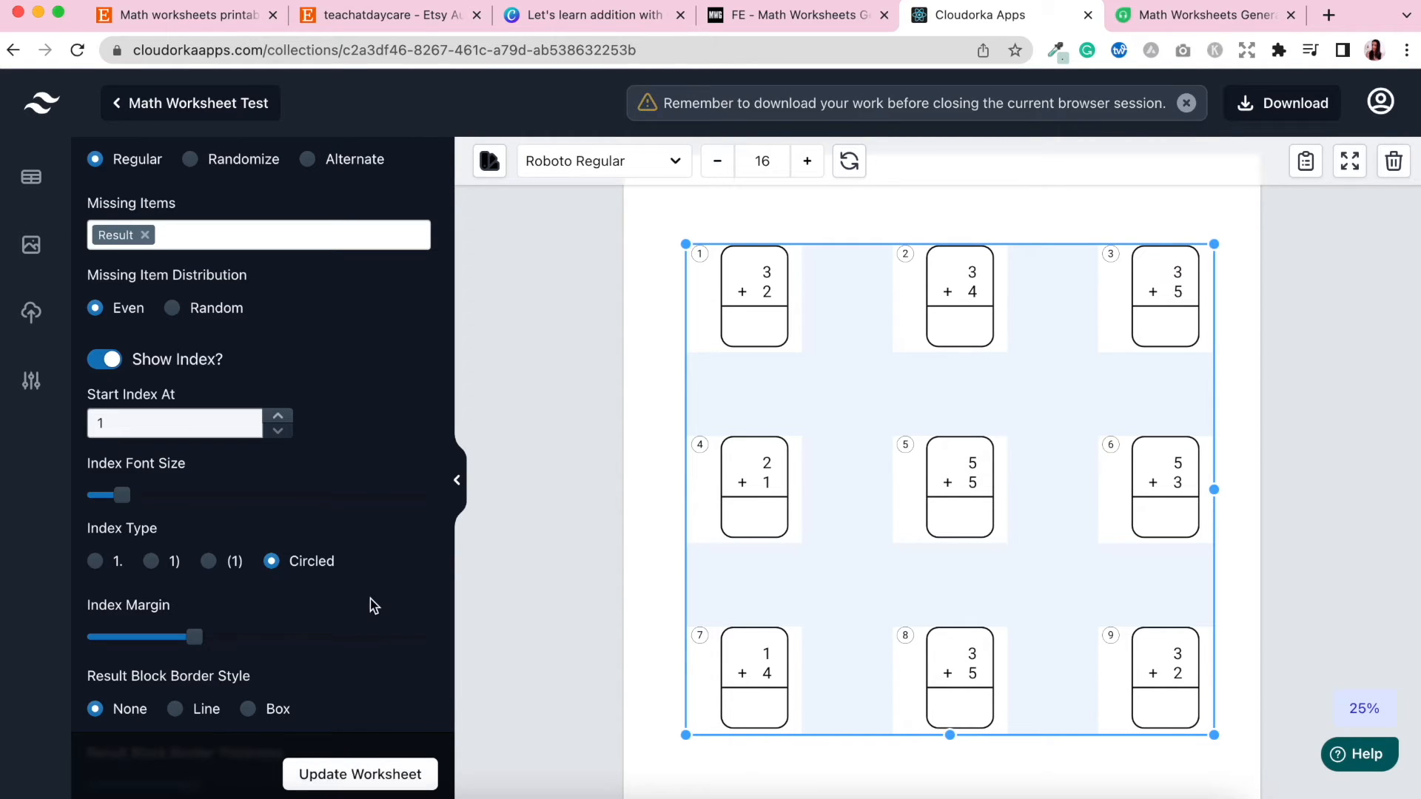
Set the index type to "1." and update the worksheet.
click(95, 564)
click(392, 775)
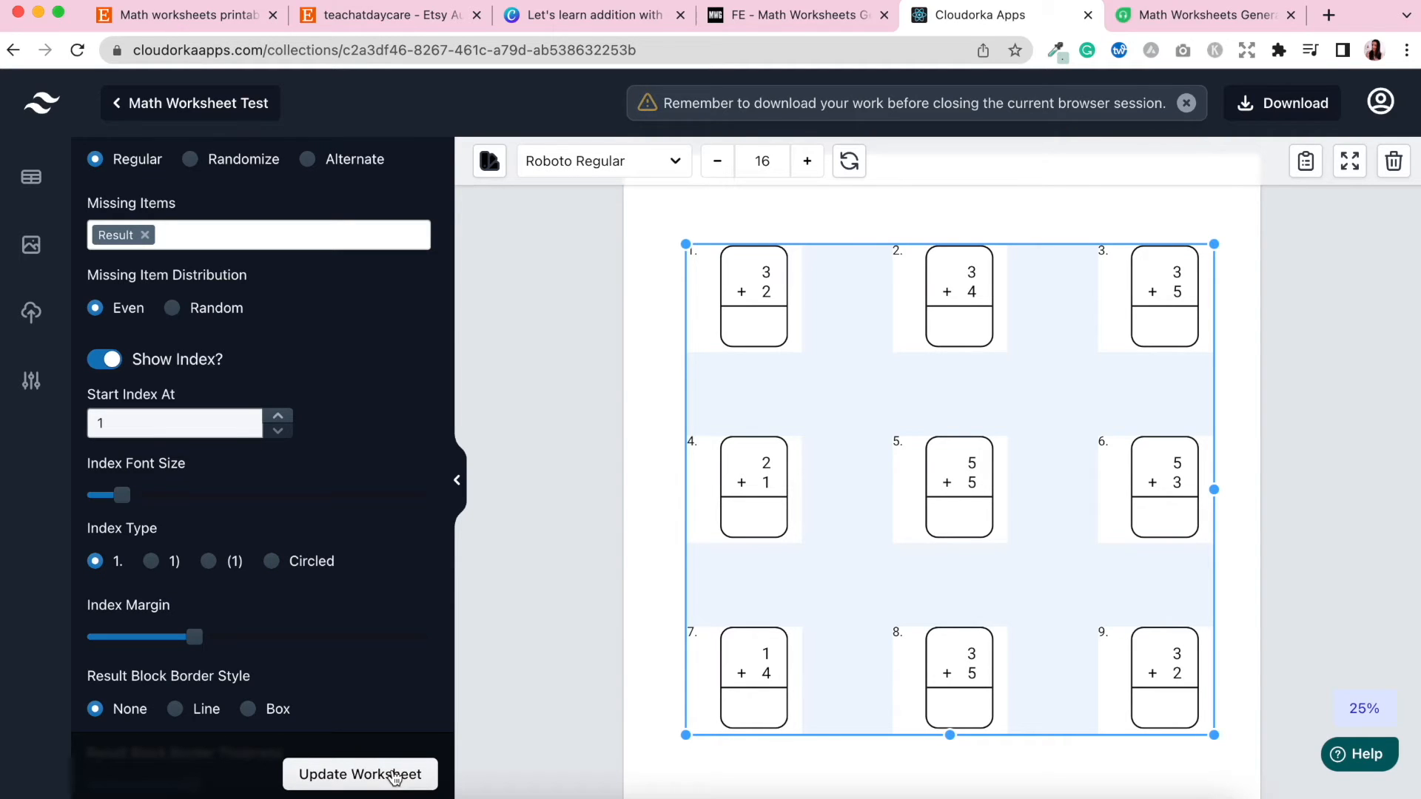
Reduce the index margin in two steps, updating the worksheet after each.
scroll(370, 641, down, 3)
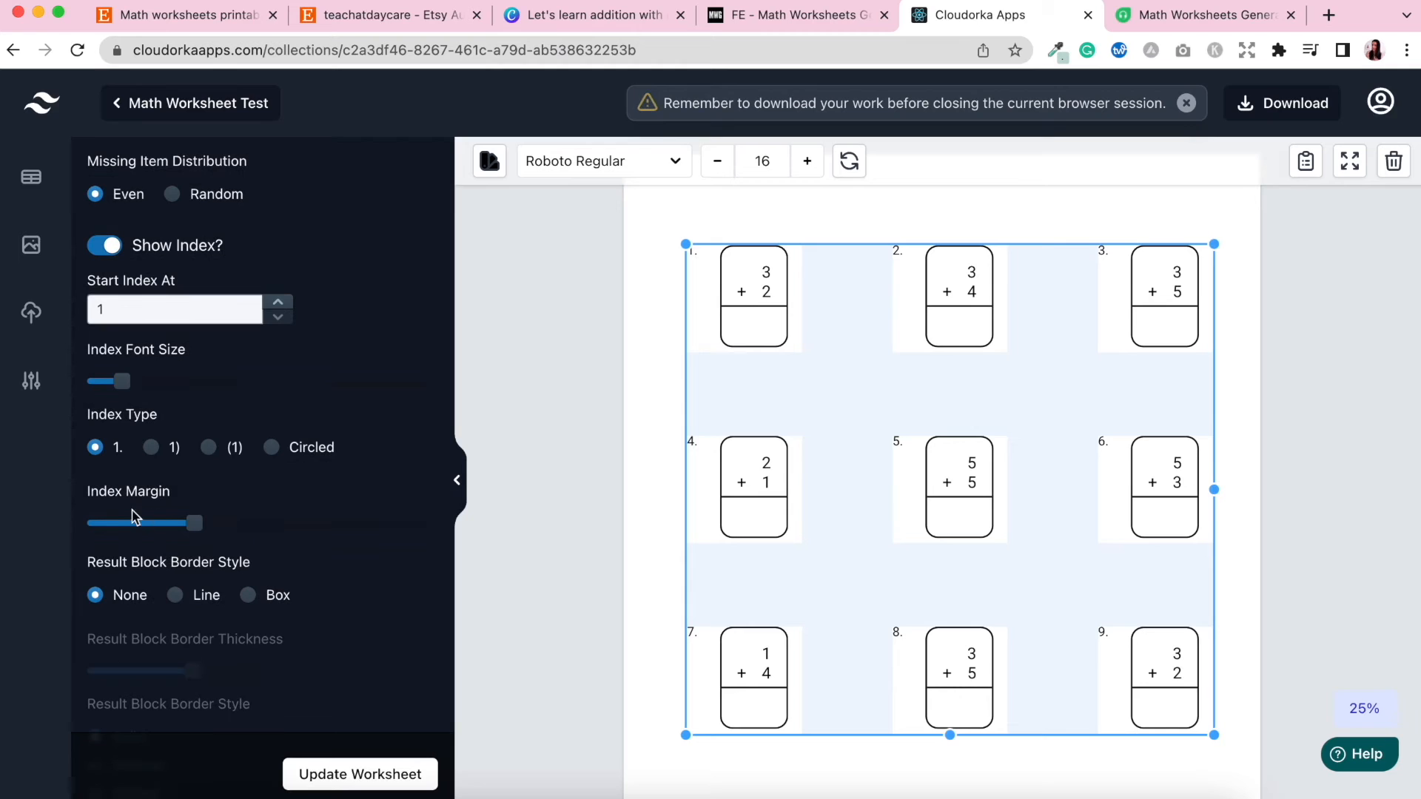
click(194, 524)
drag(193, 526, 160, 524)
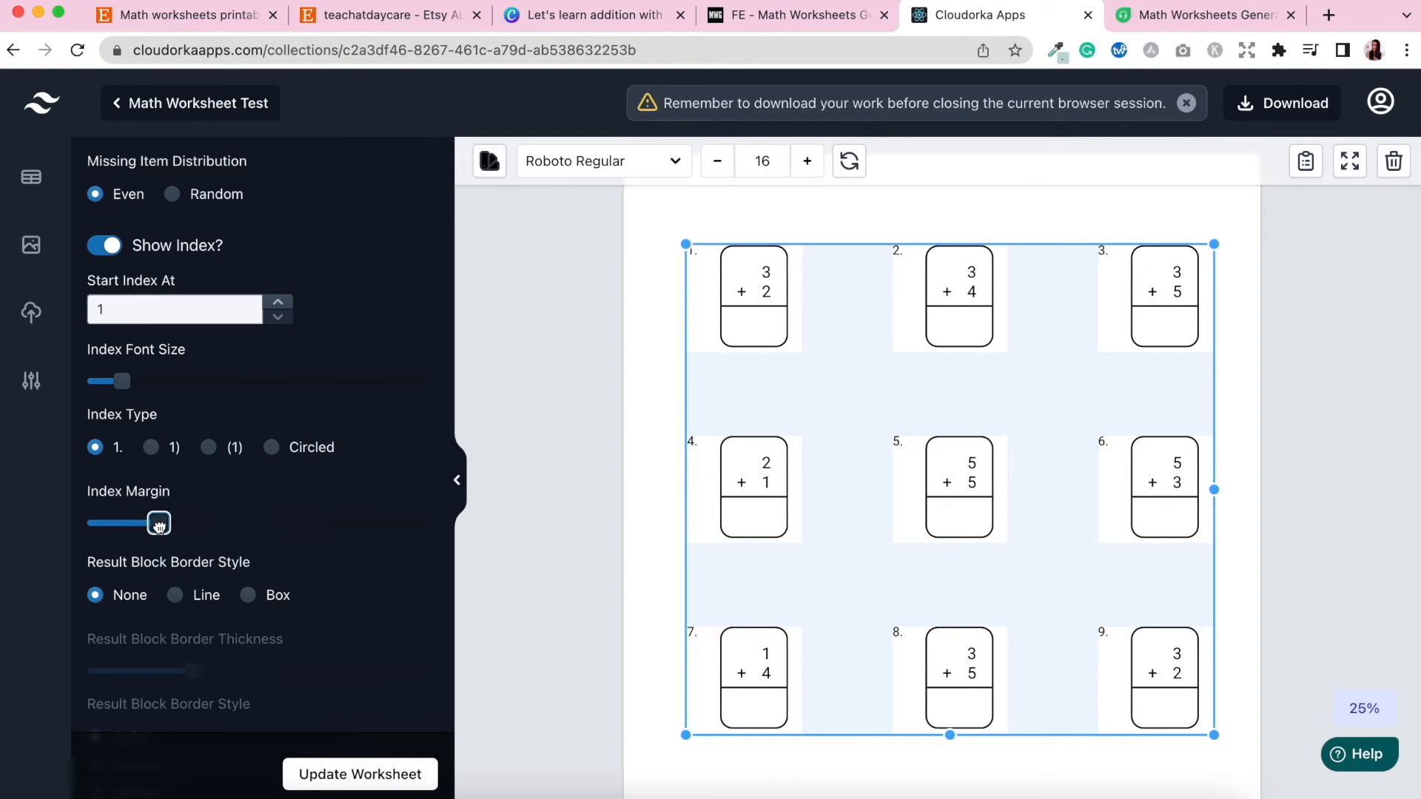
click(345, 777)
drag(158, 524, 132, 524)
click(381, 783)
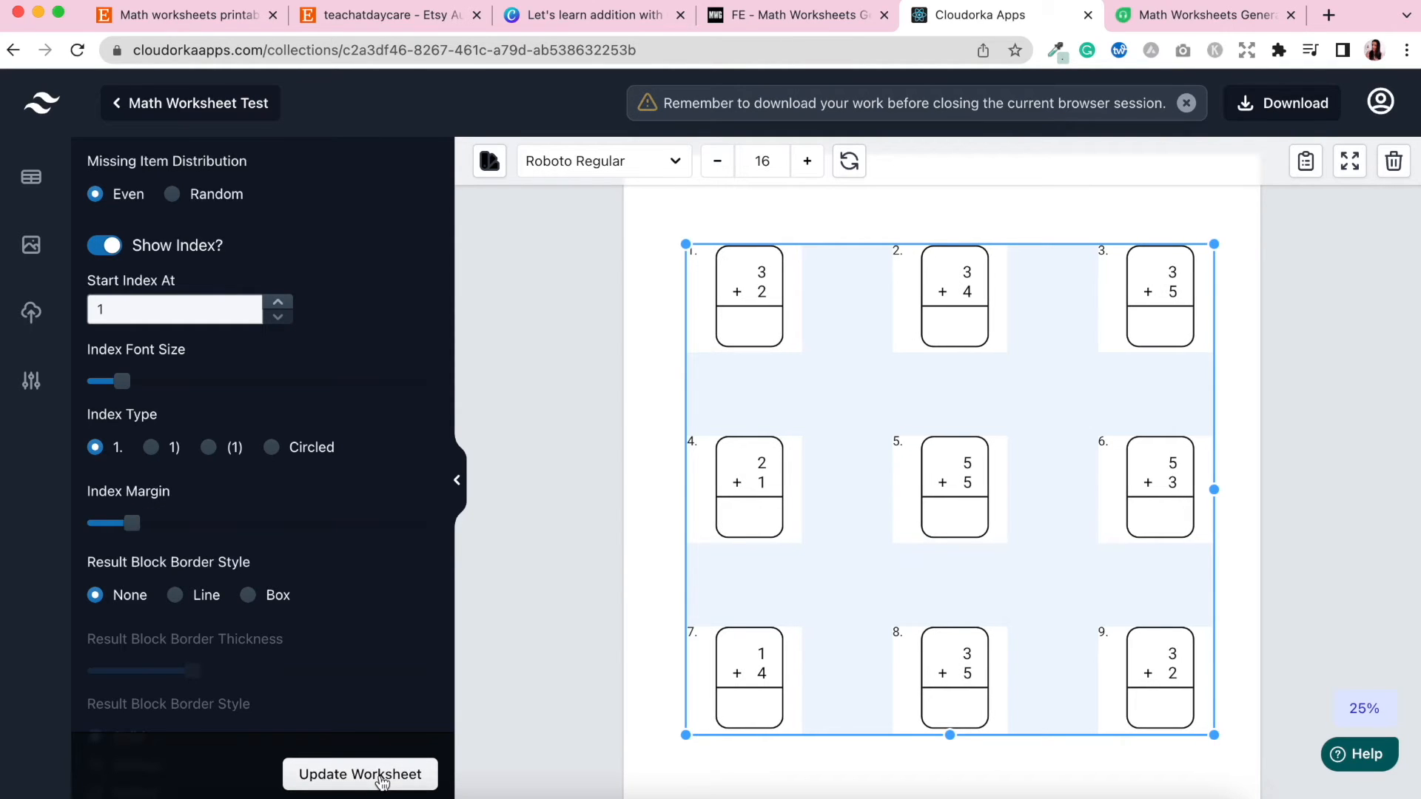
Preview the Line and Box result block border styles, then restore None, updating the worksheet each time.
scroll(306, 595, down, 2)
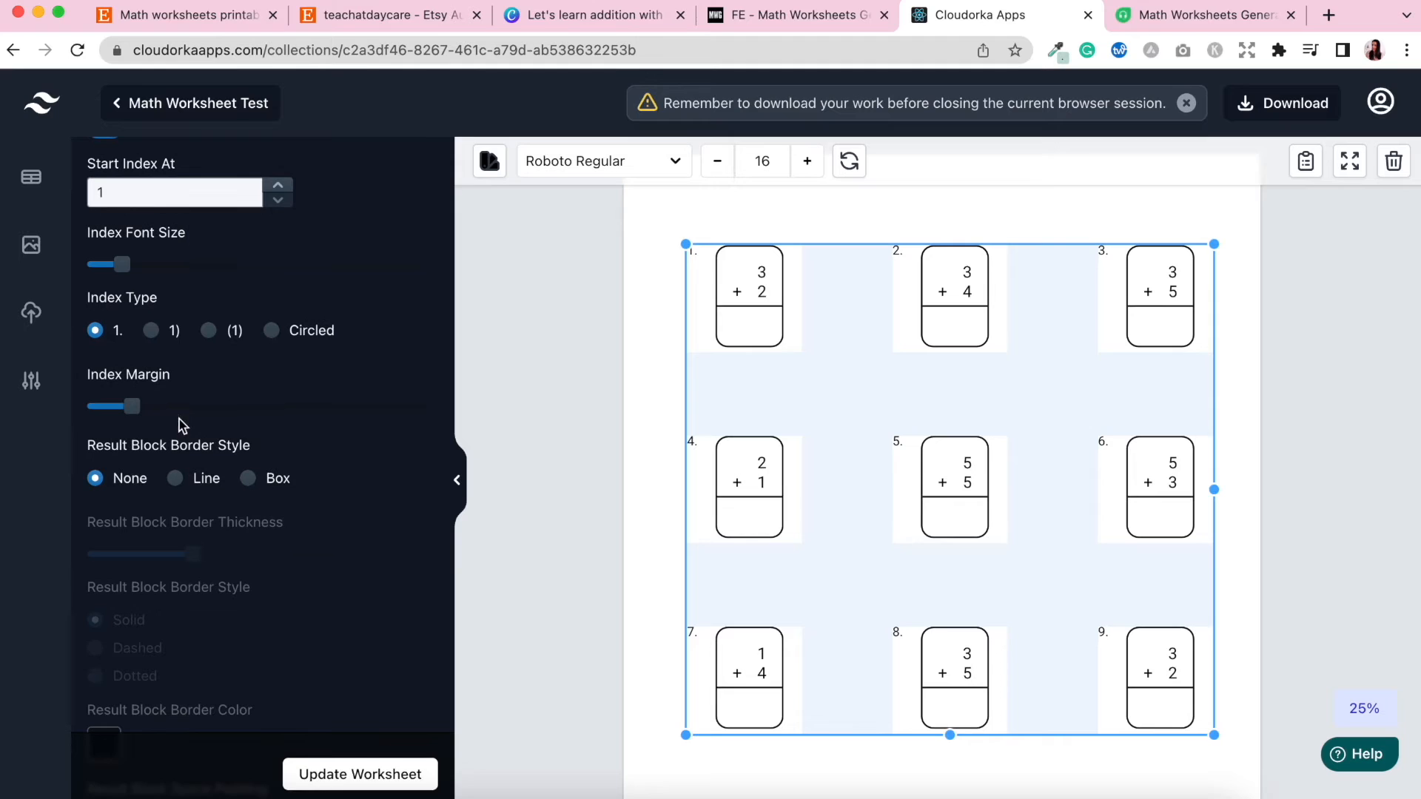
click(178, 479)
click(380, 777)
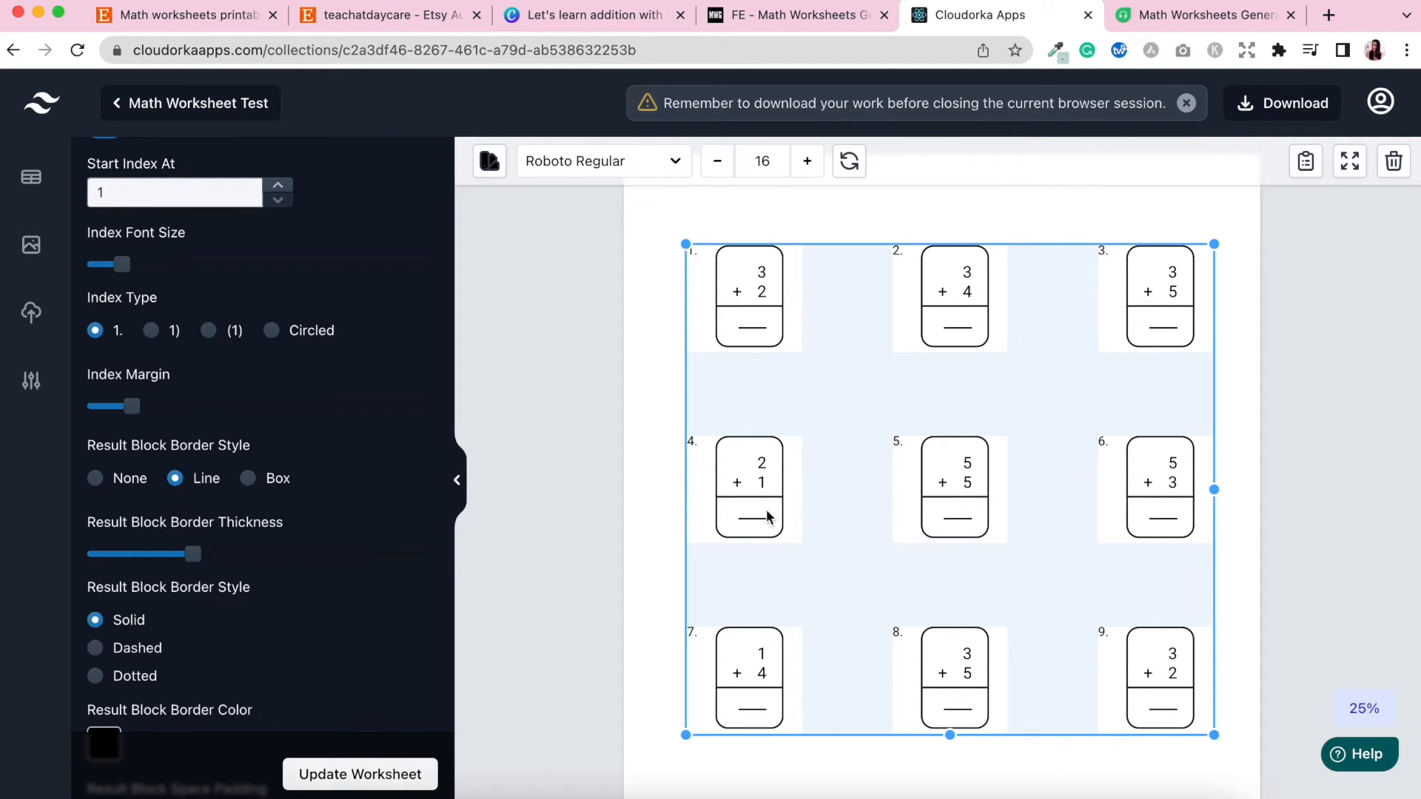
click(252, 480)
click(354, 774)
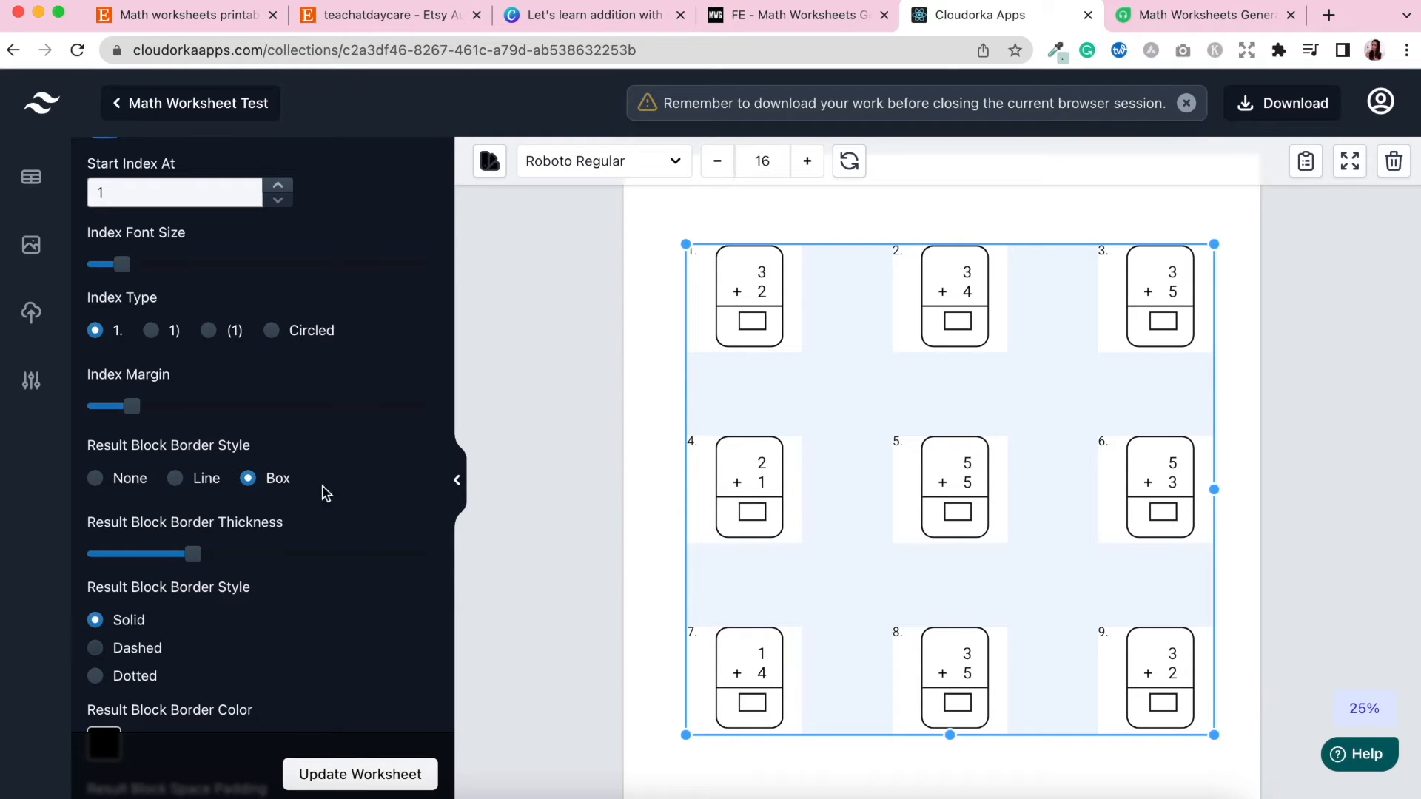
click(95, 479)
click(343, 776)
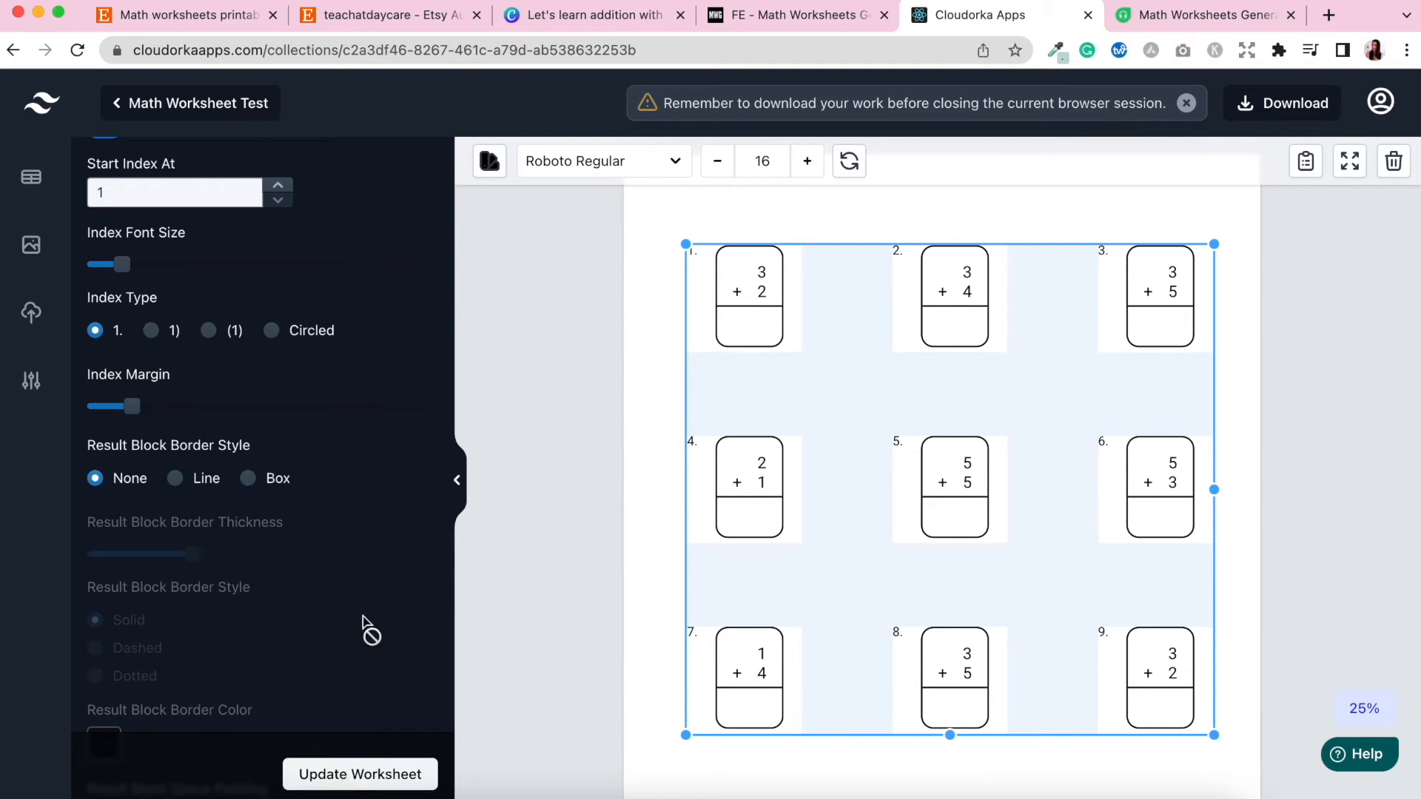
Review the remaining divider and border settings of the worksheet.
scroll(350, 575, down, 5)
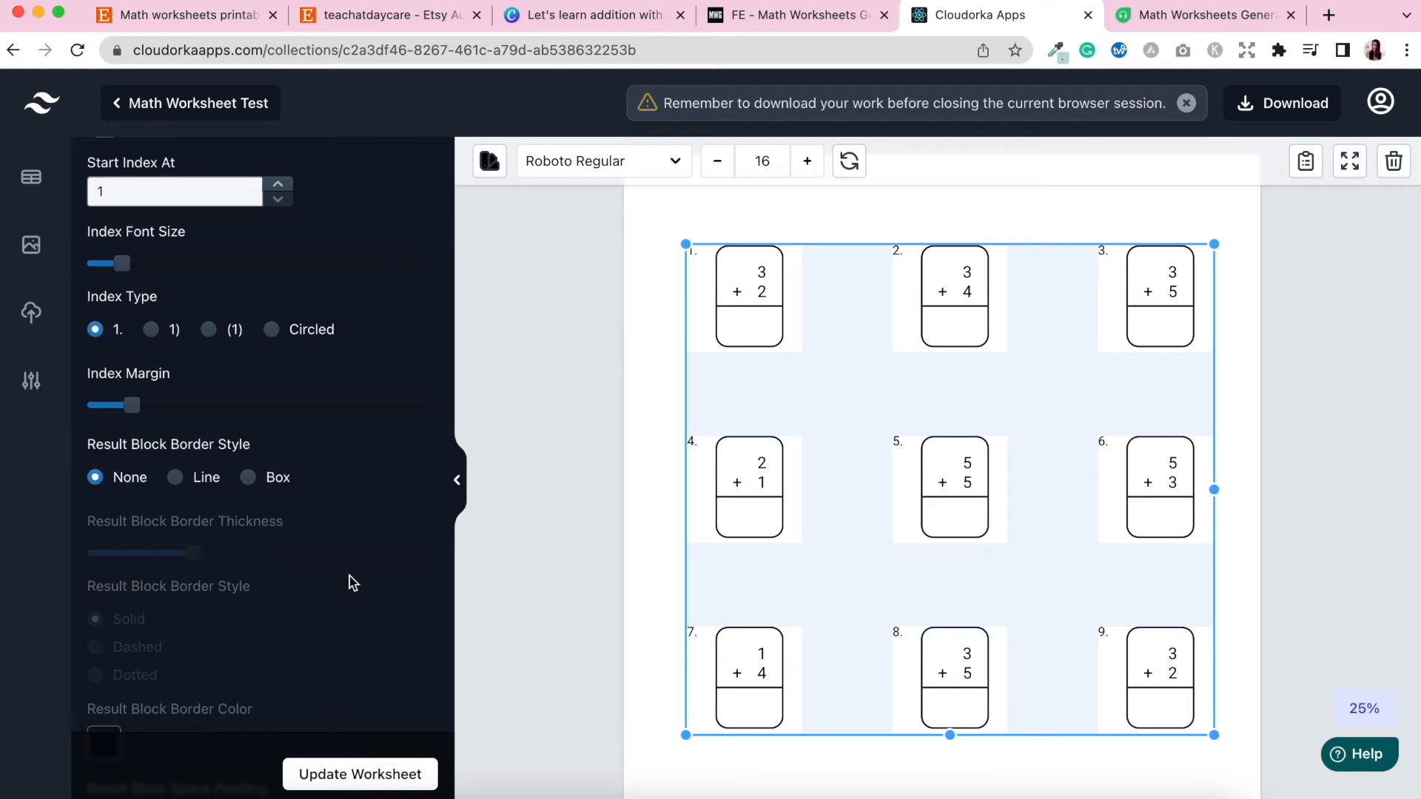
scroll(350, 583, down, 2)
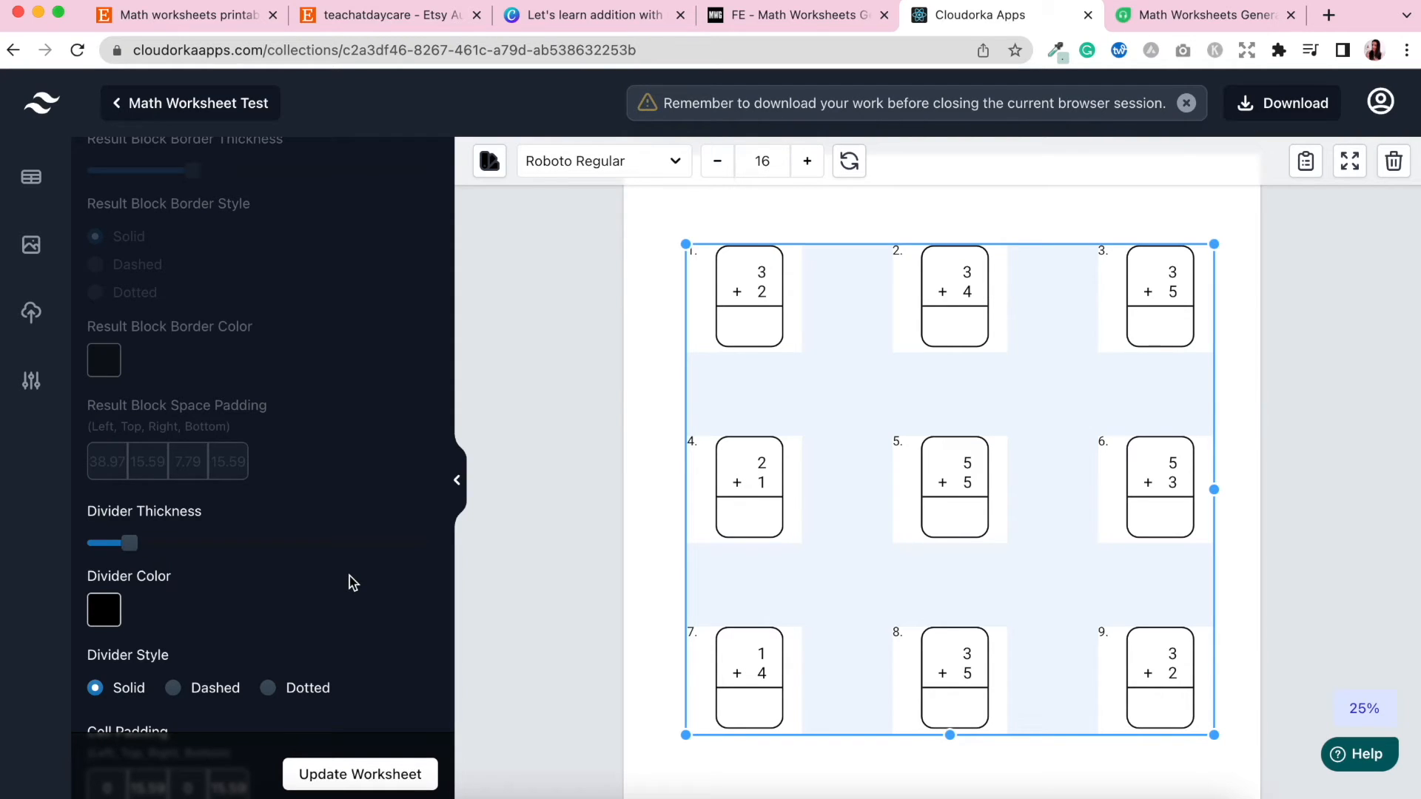
scroll(349, 576, down, 2)
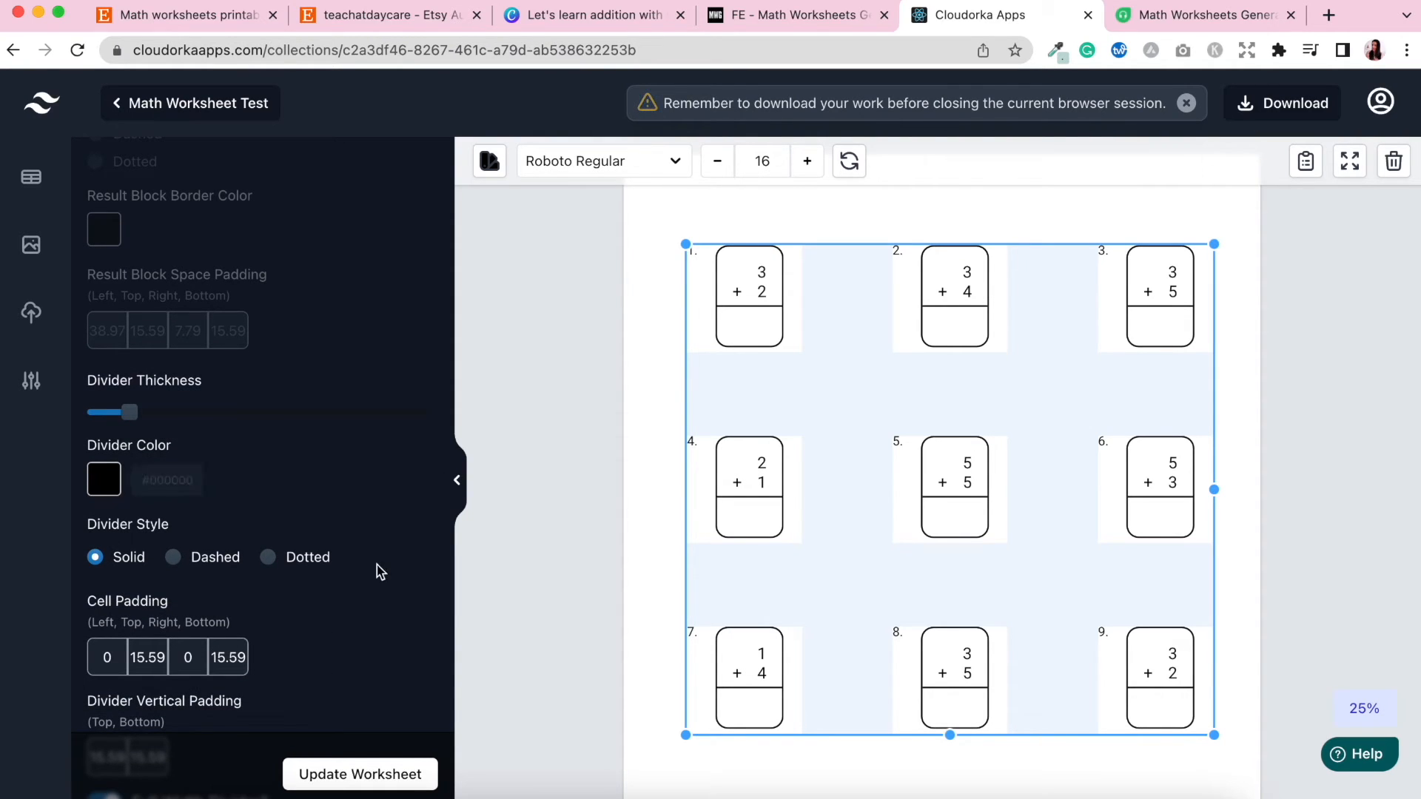
scroll(380, 570, down, 1)
scroll(375, 586, down, 2)
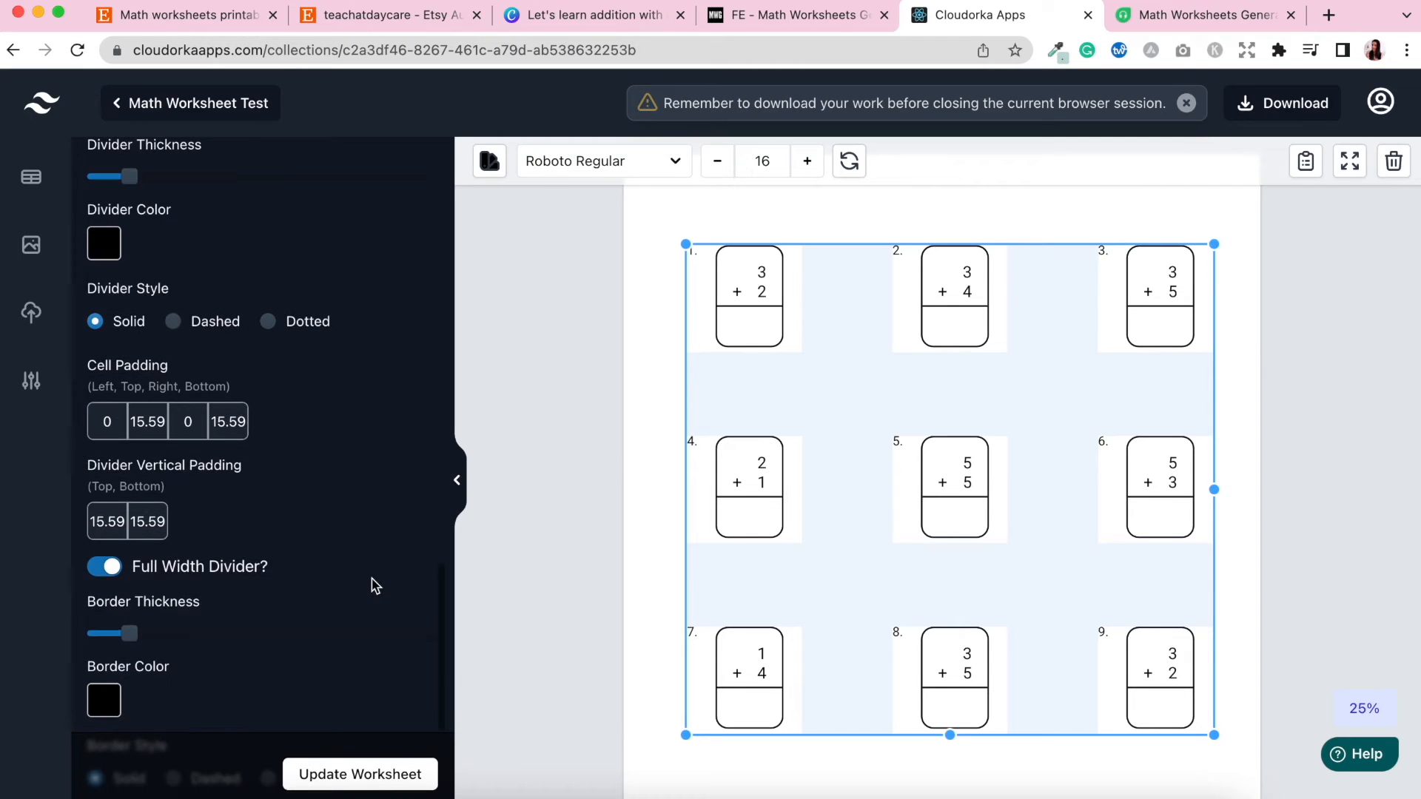
scroll(376, 584, down, 2)
scroll(376, 583, down, 2)
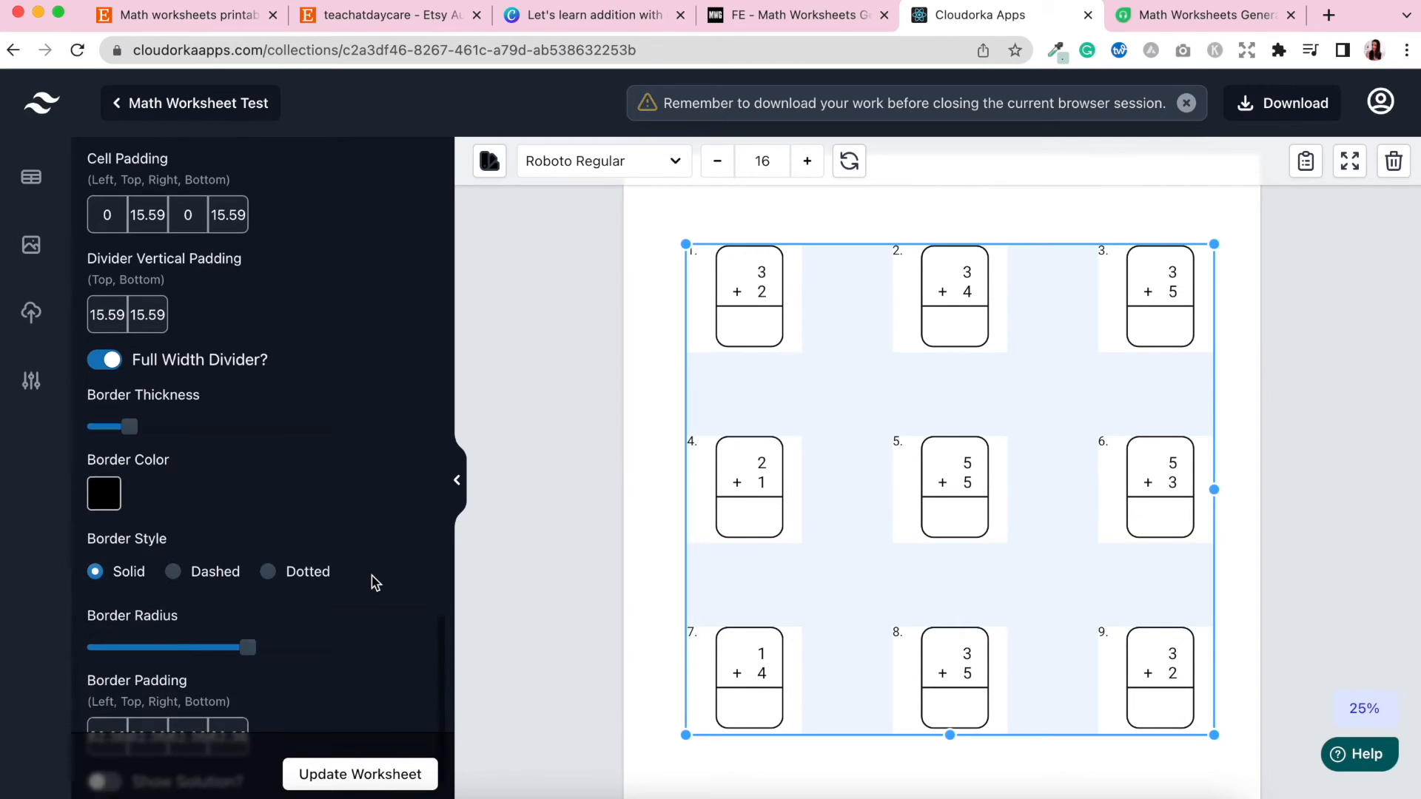
scroll(321, 466, down, 1)
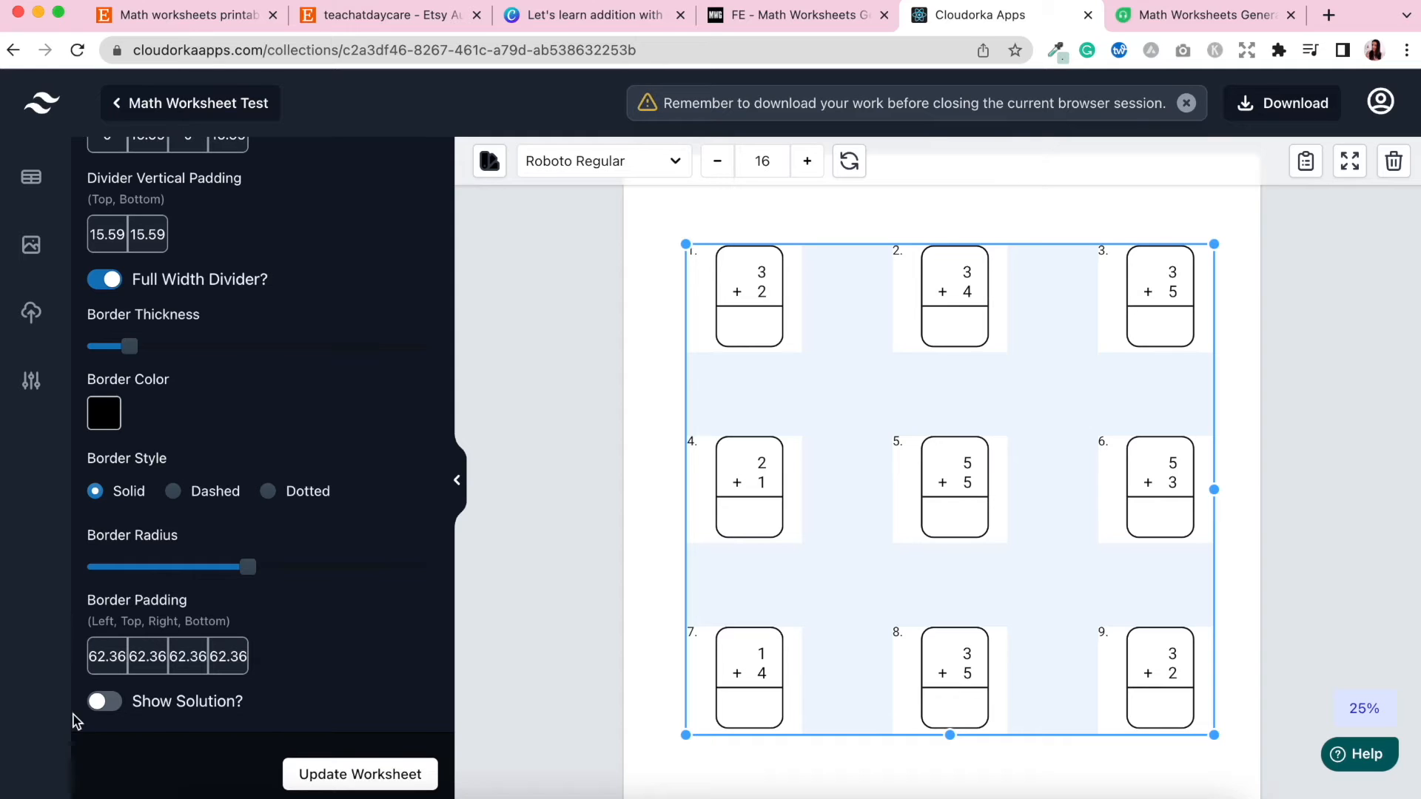
Turn on Show Solution and update the worksheet, then turn it off and update again.
click(101, 707)
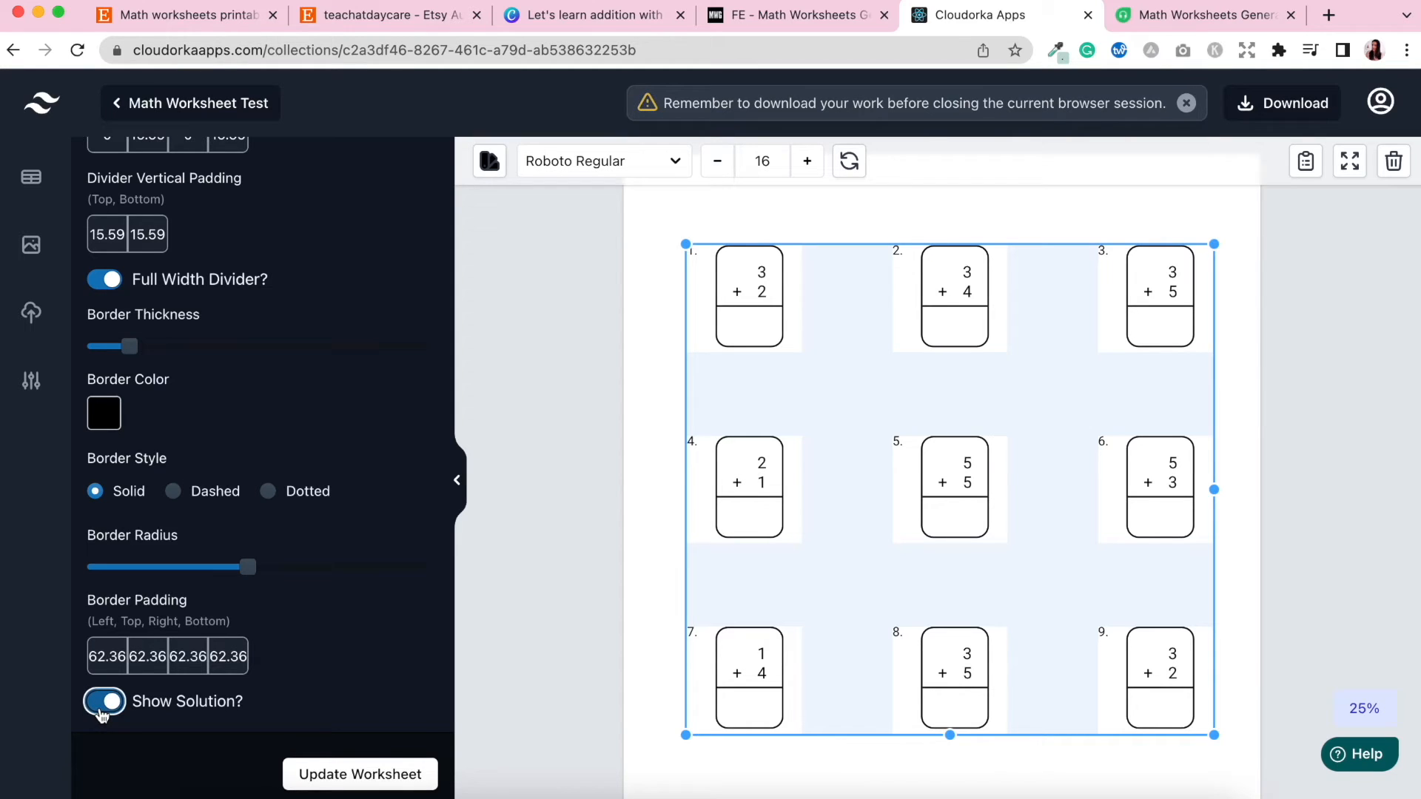
click(354, 789)
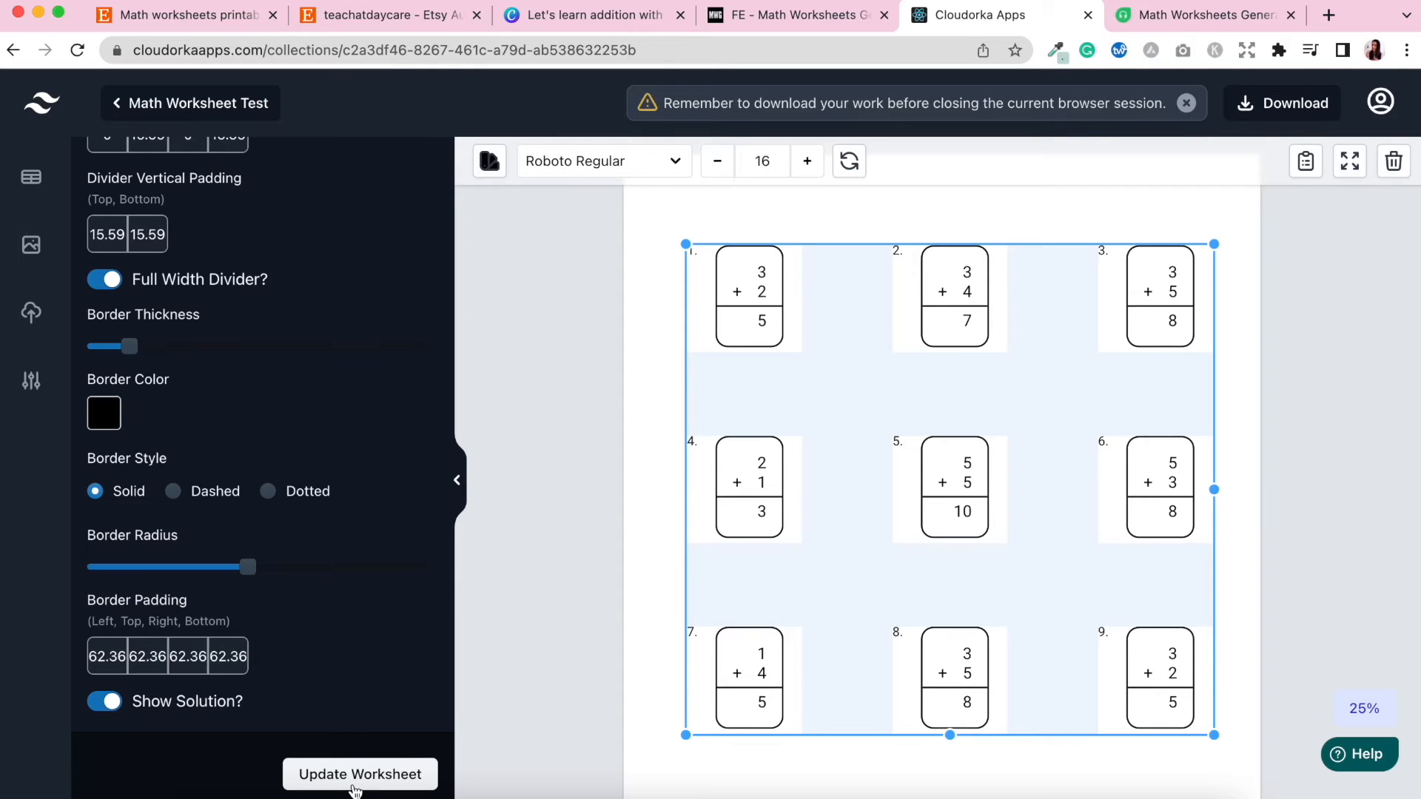
click(111, 703)
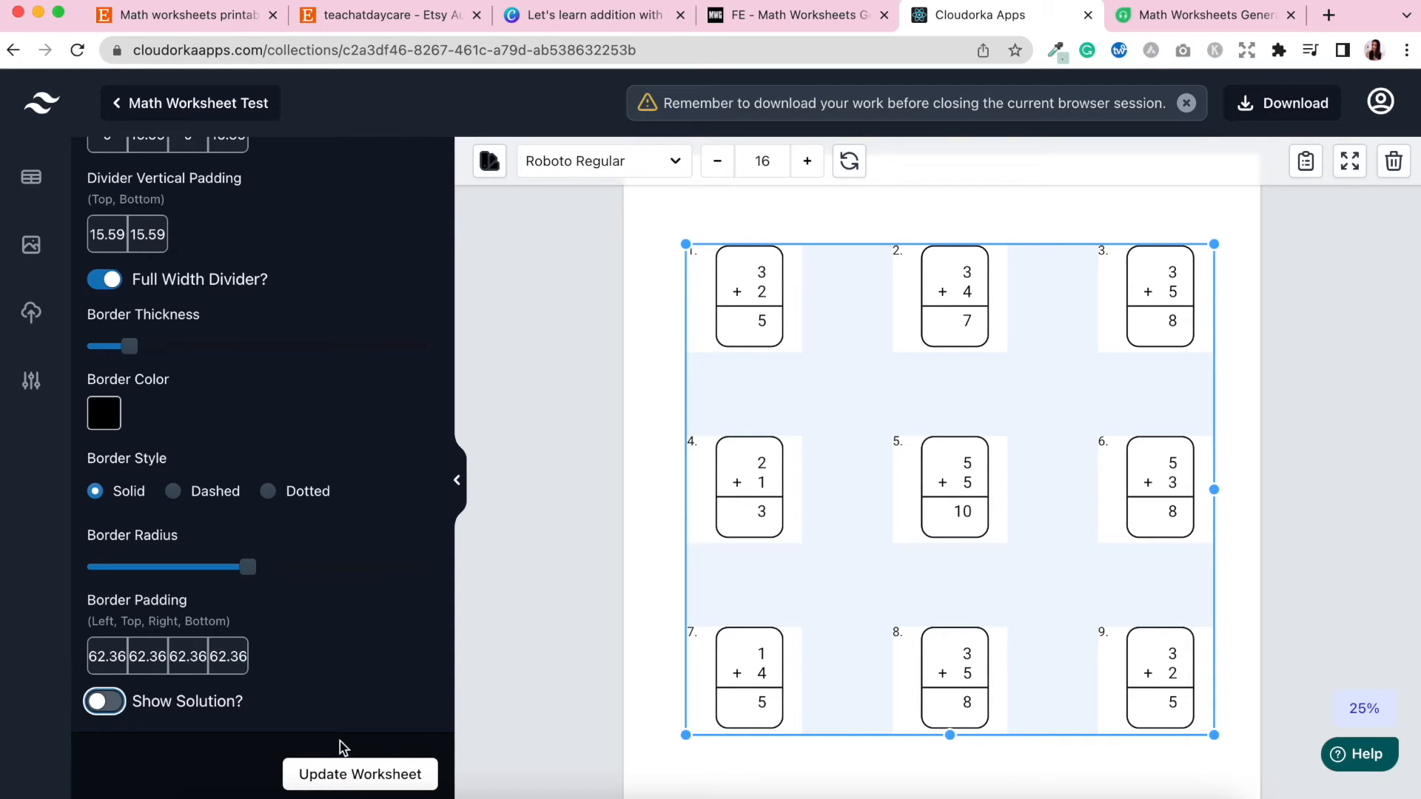
click(344, 779)
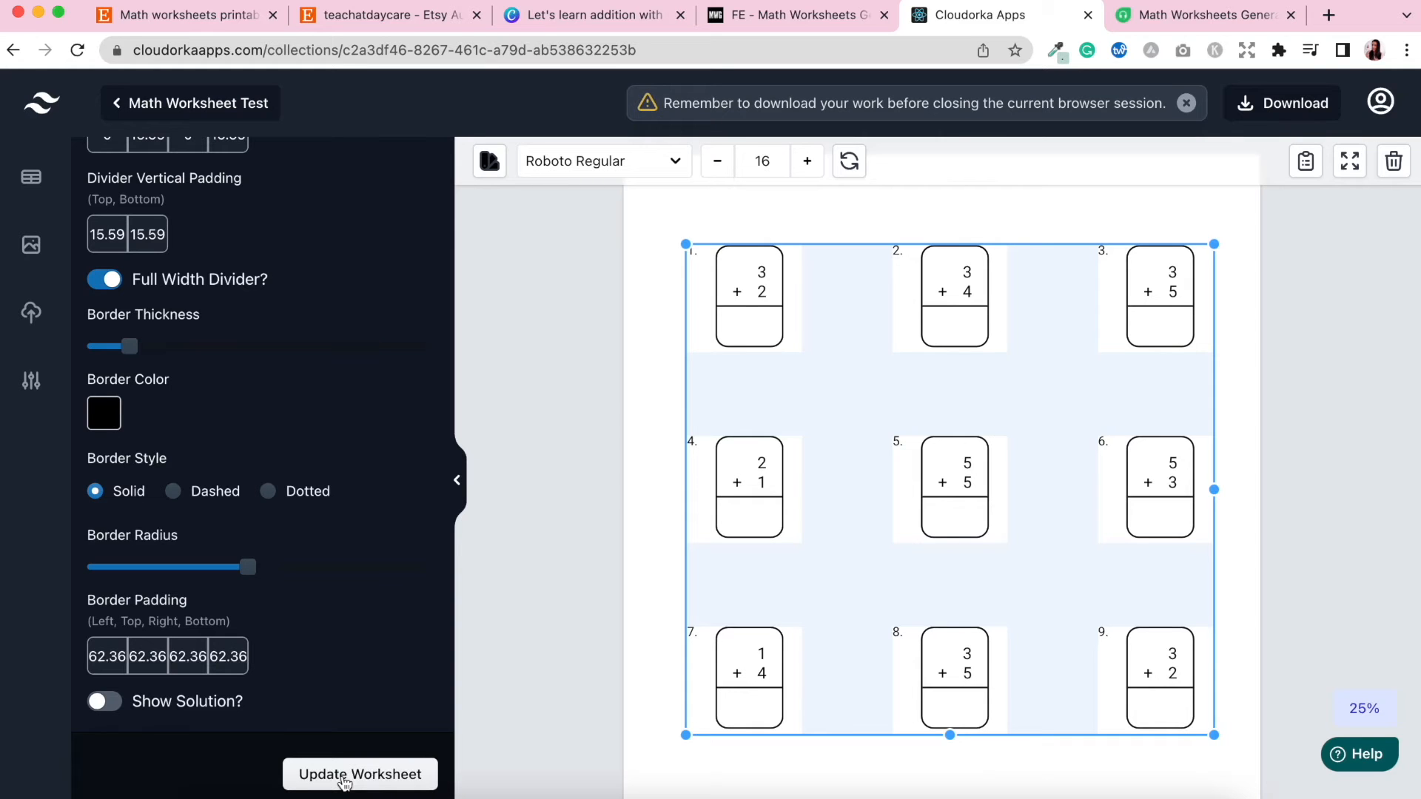
Change the worksheet's font to Amiko Bold.
click(458, 485)
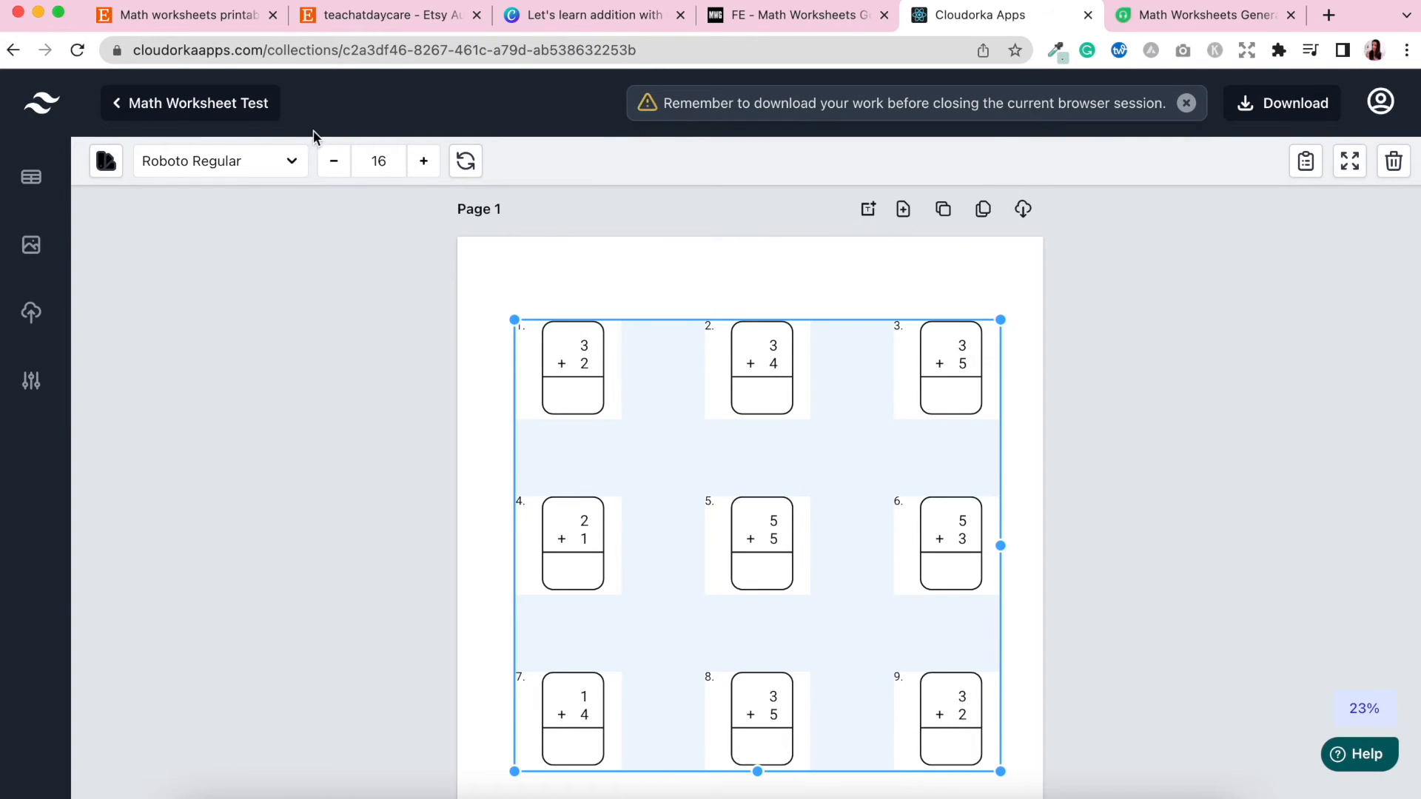
click(293, 164)
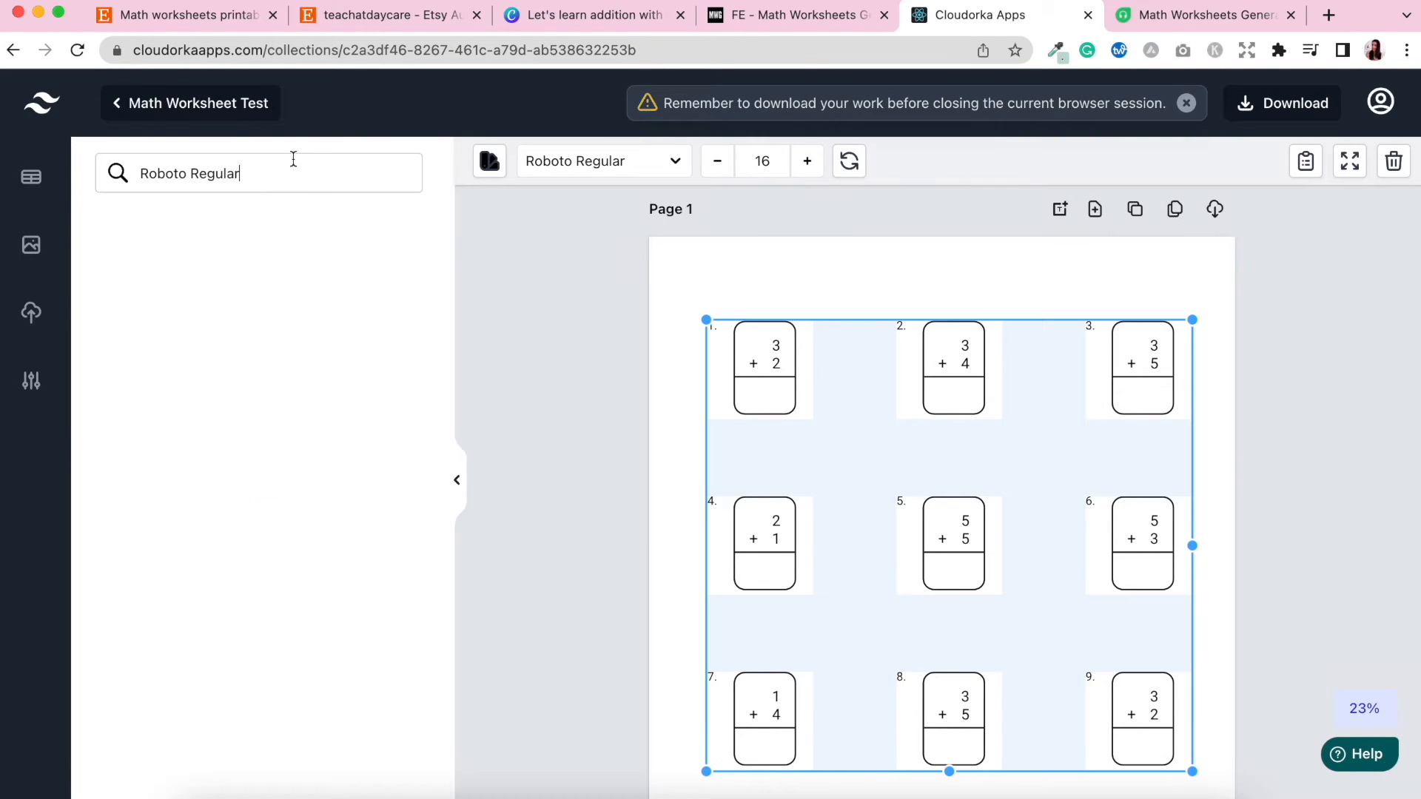
drag(268, 178, 129, 165)
key(BackSpace)
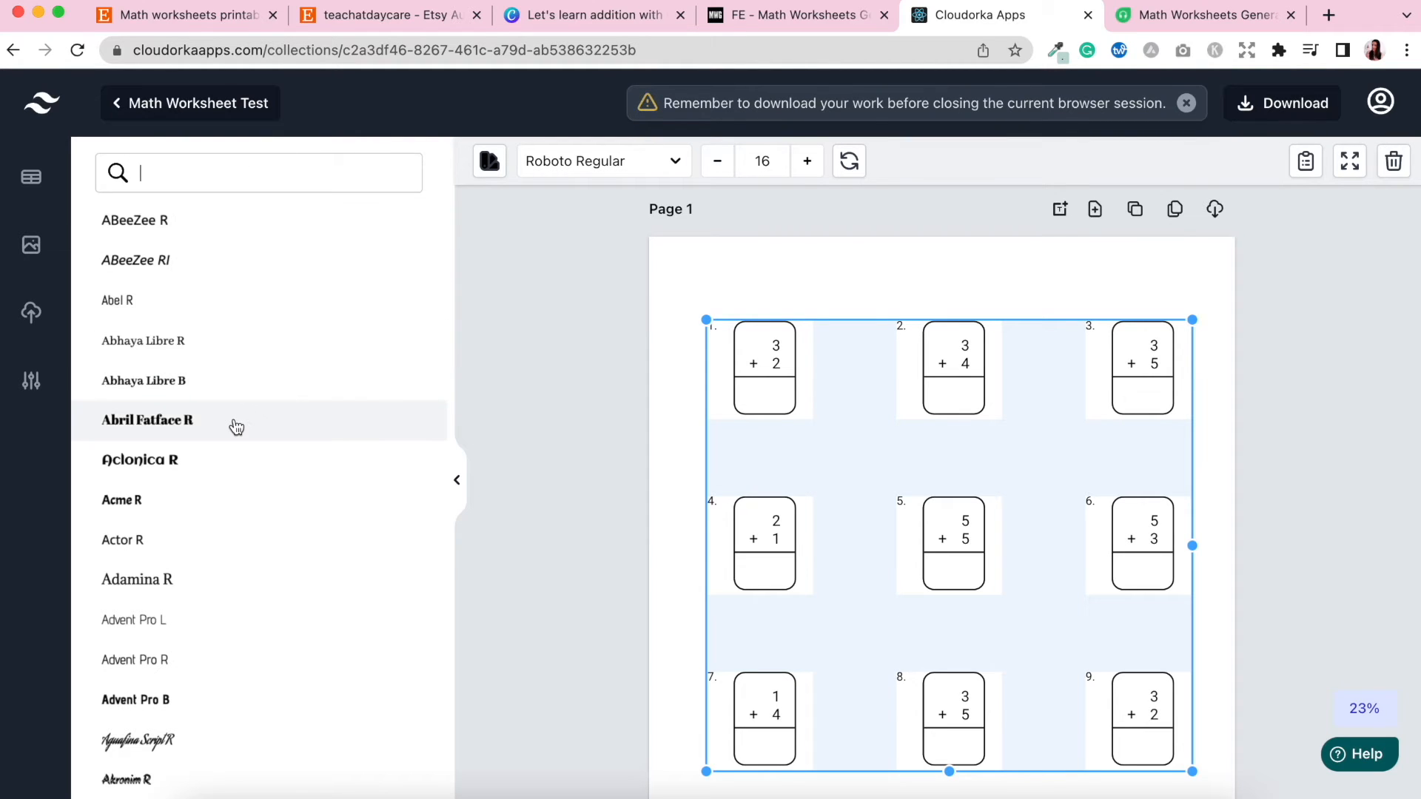
scroll(235, 427, down, 10)
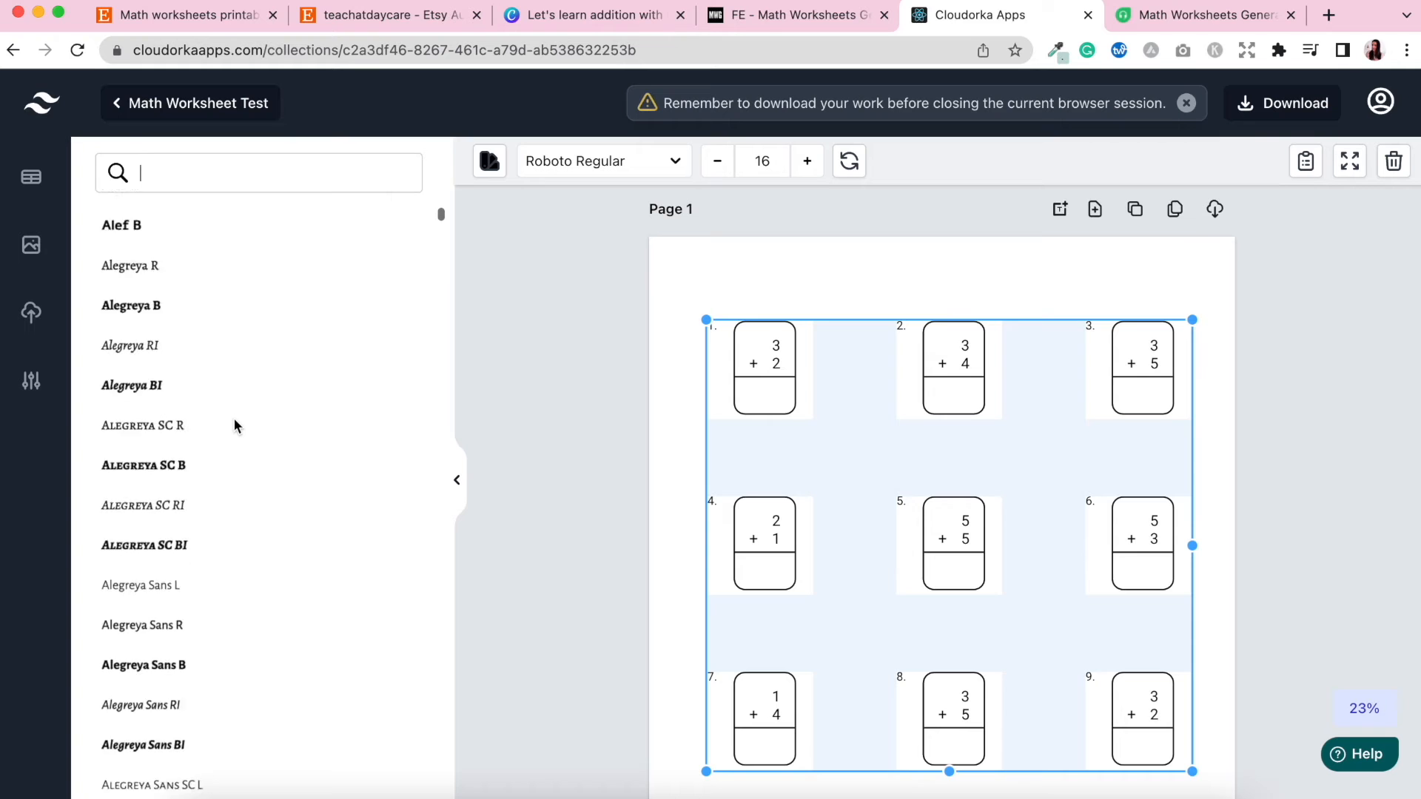
scroll(234, 426, down, 3)
scroll(234, 420, down, 6)
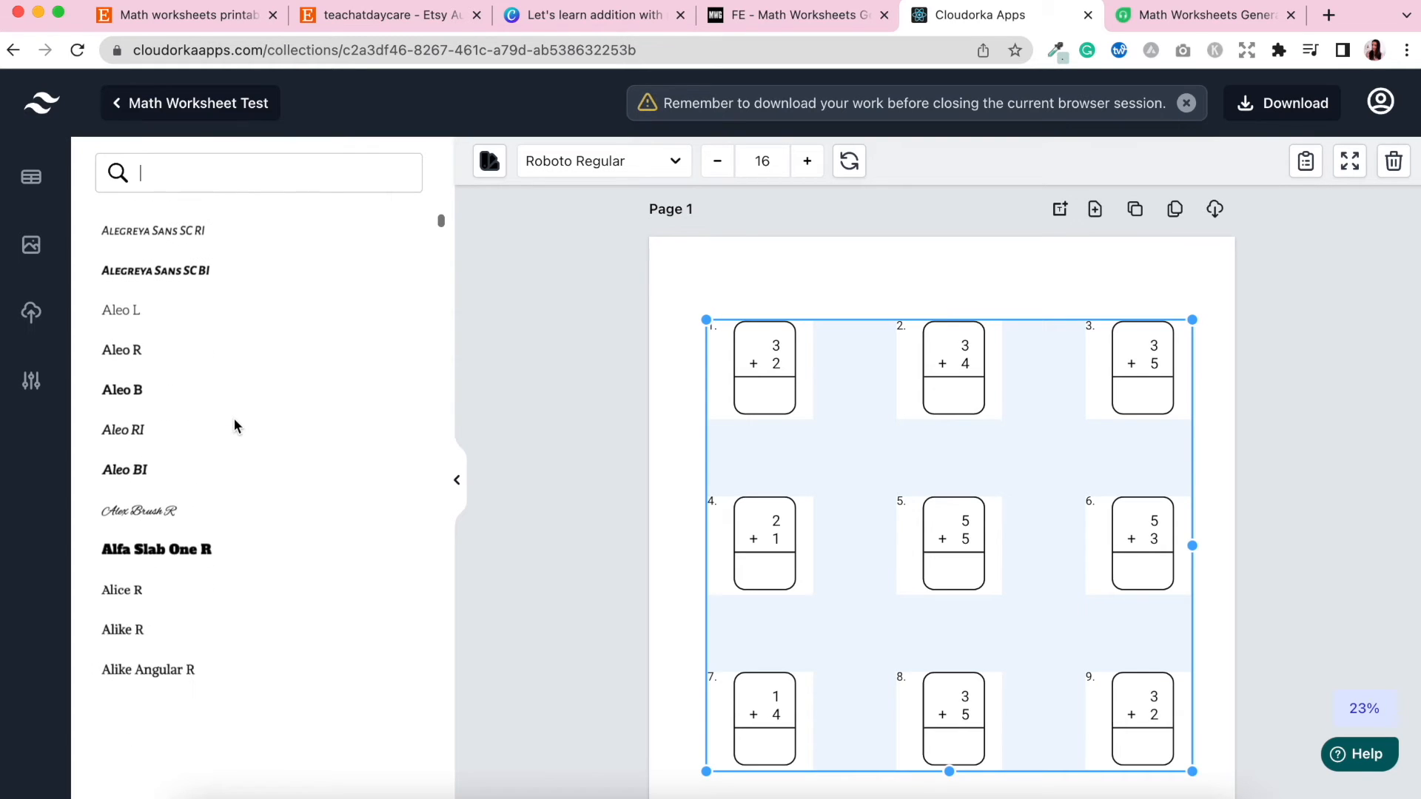
scroll(234, 424, down, 9)
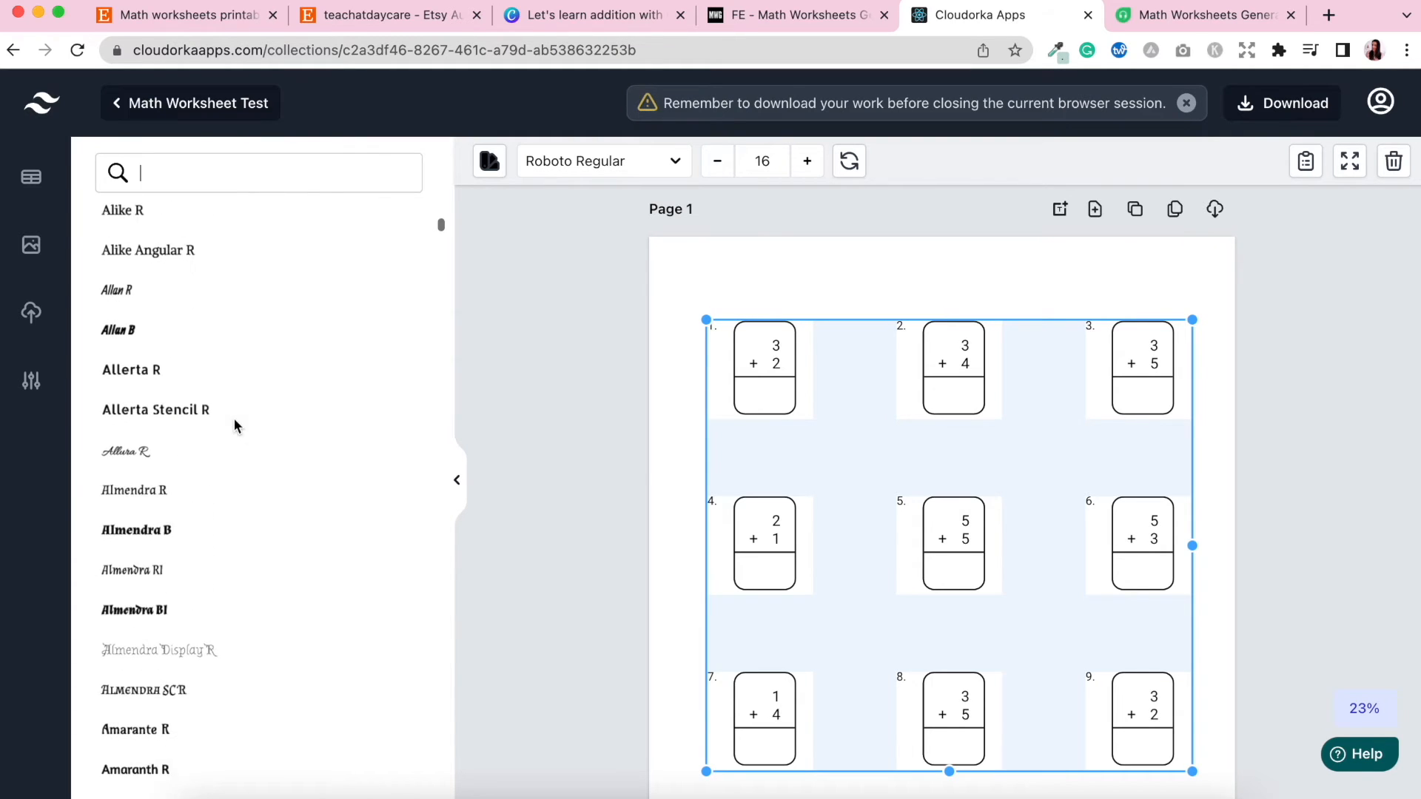
scroll(235, 427, down, 3)
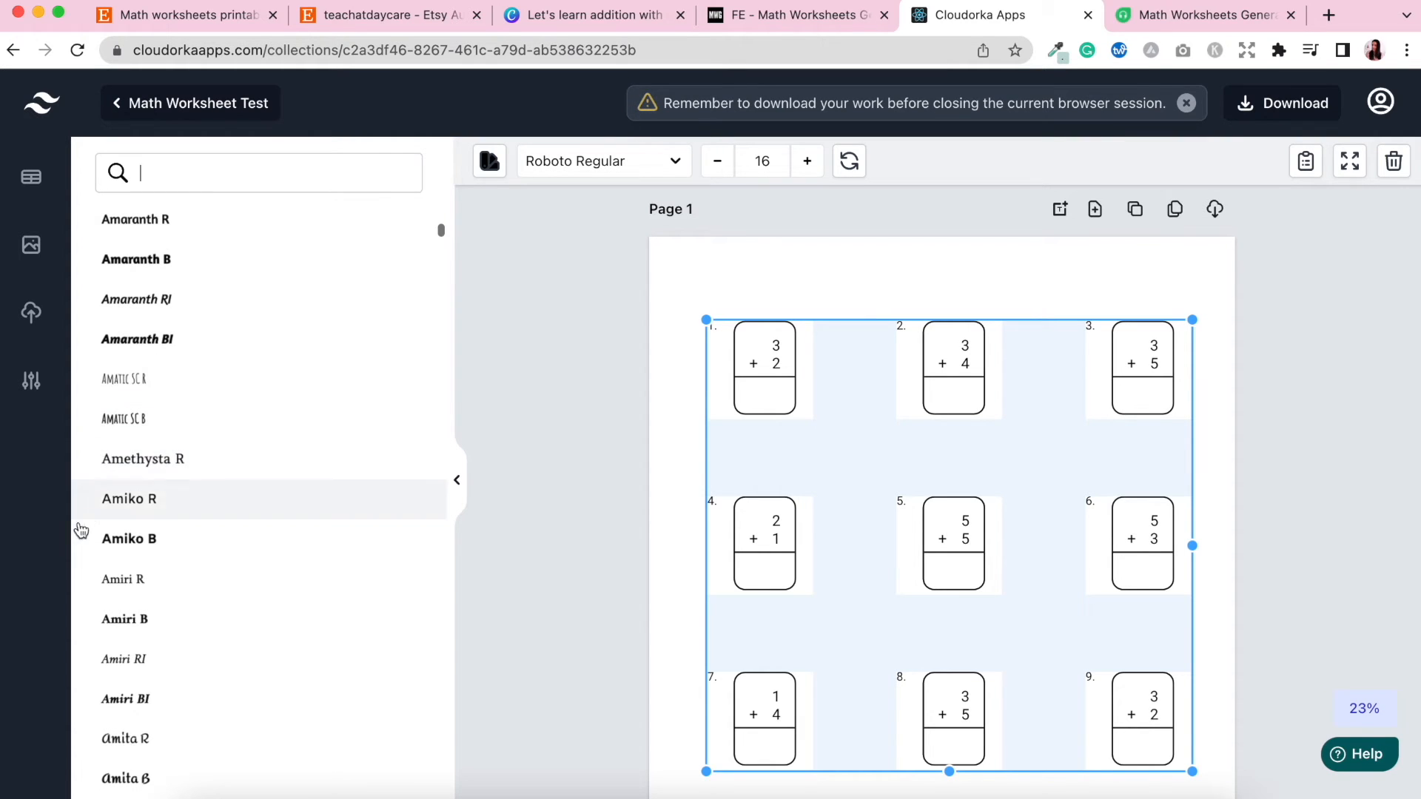
click(132, 548)
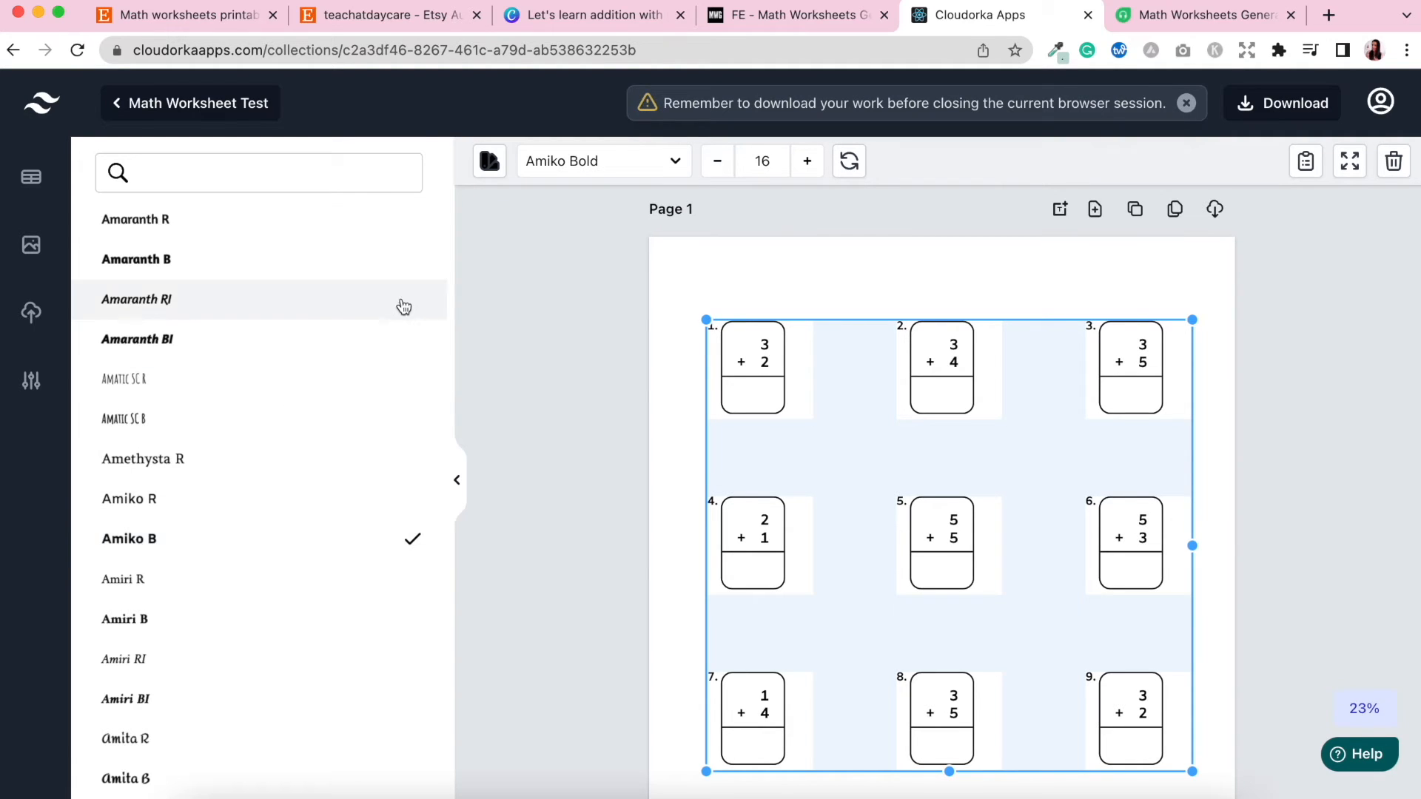
Increase the worksheet's font size to 25.
click(808, 163)
click(808, 163)
click(809, 162)
click(808, 163)
click(809, 163)
click(808, 163)
click(808, 163)
click(808, 163)
click(808, 163)
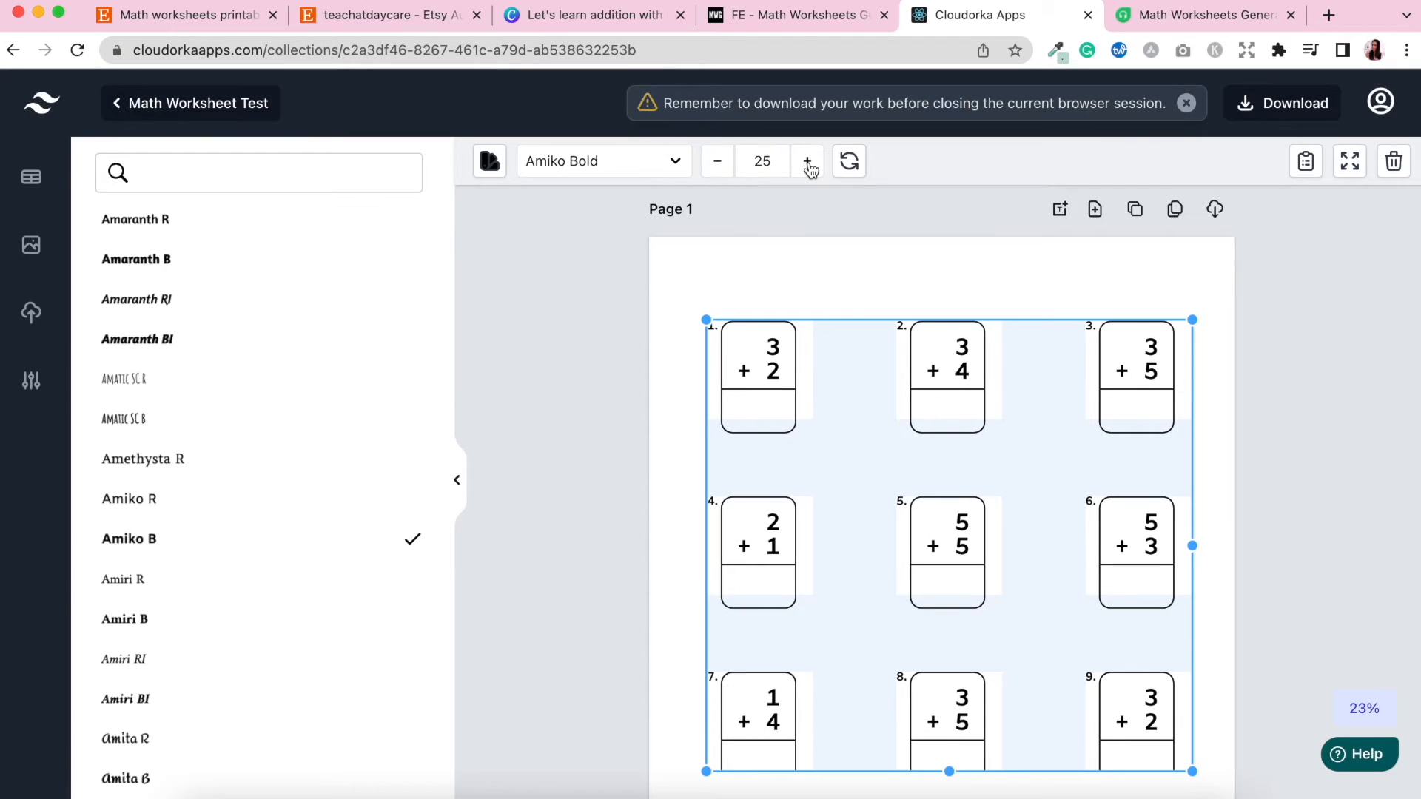
click(1302, 503)
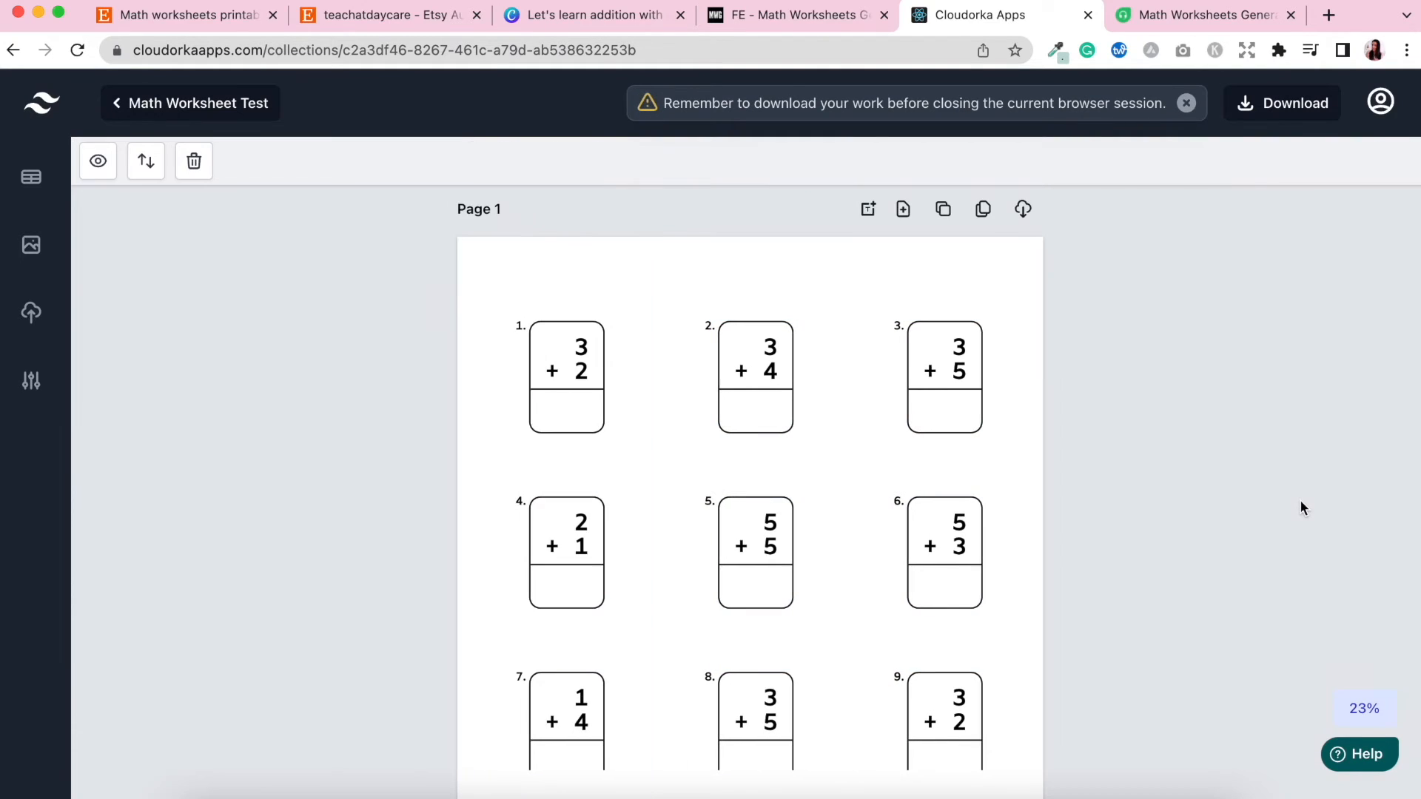
Try a red text colour on the worksheet, then restore black.
click(566, 349)
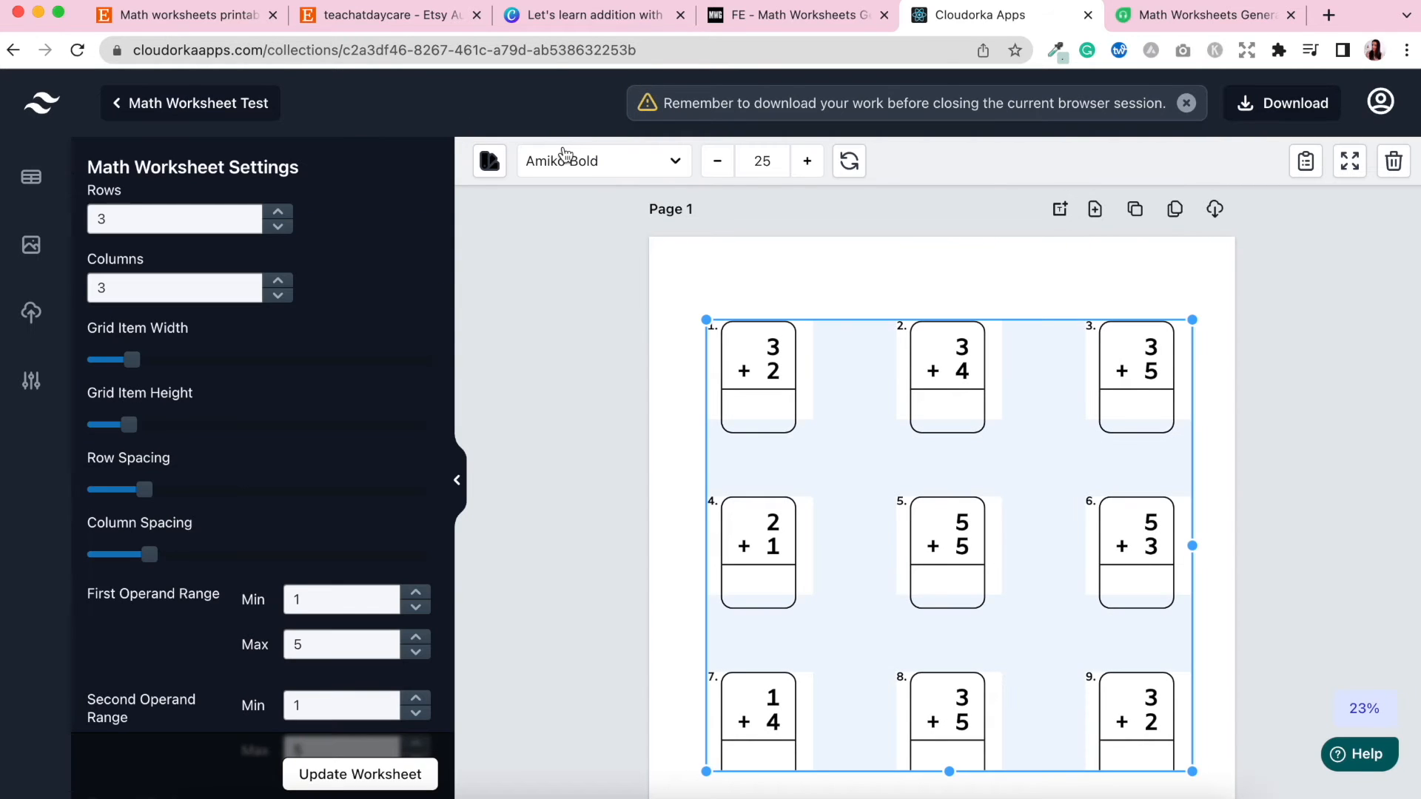
click(490, 163)
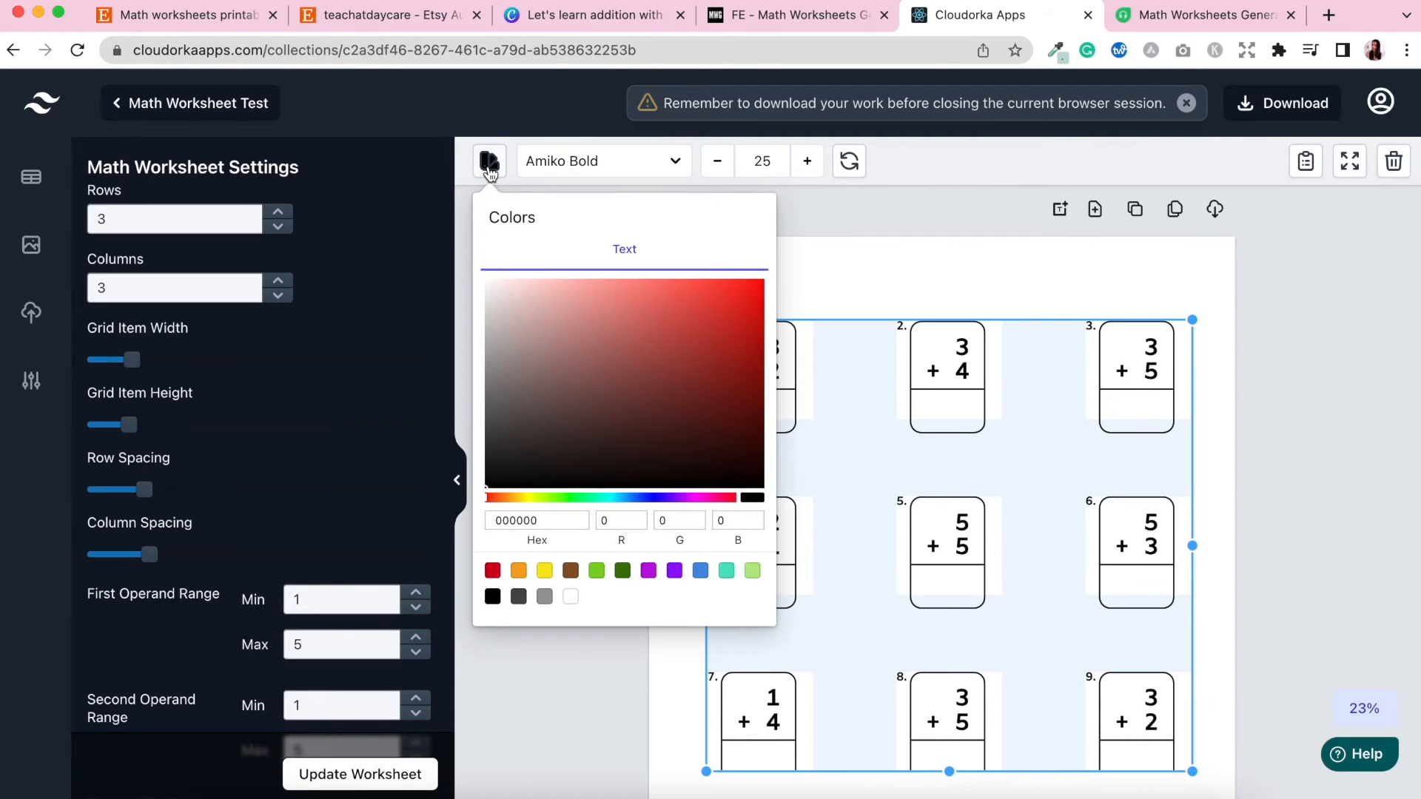
click(492, 572)
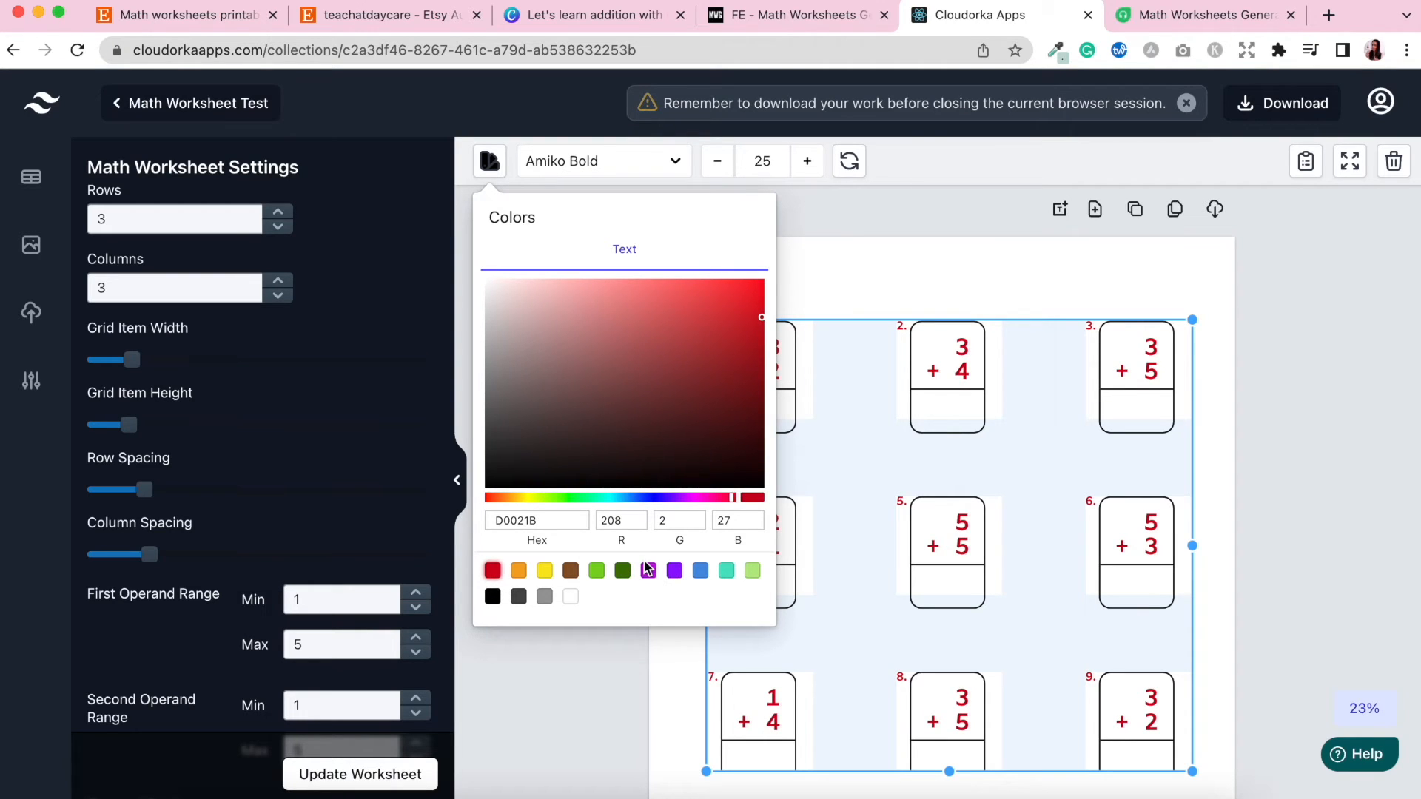
click(492, 597)
click(857, 265)
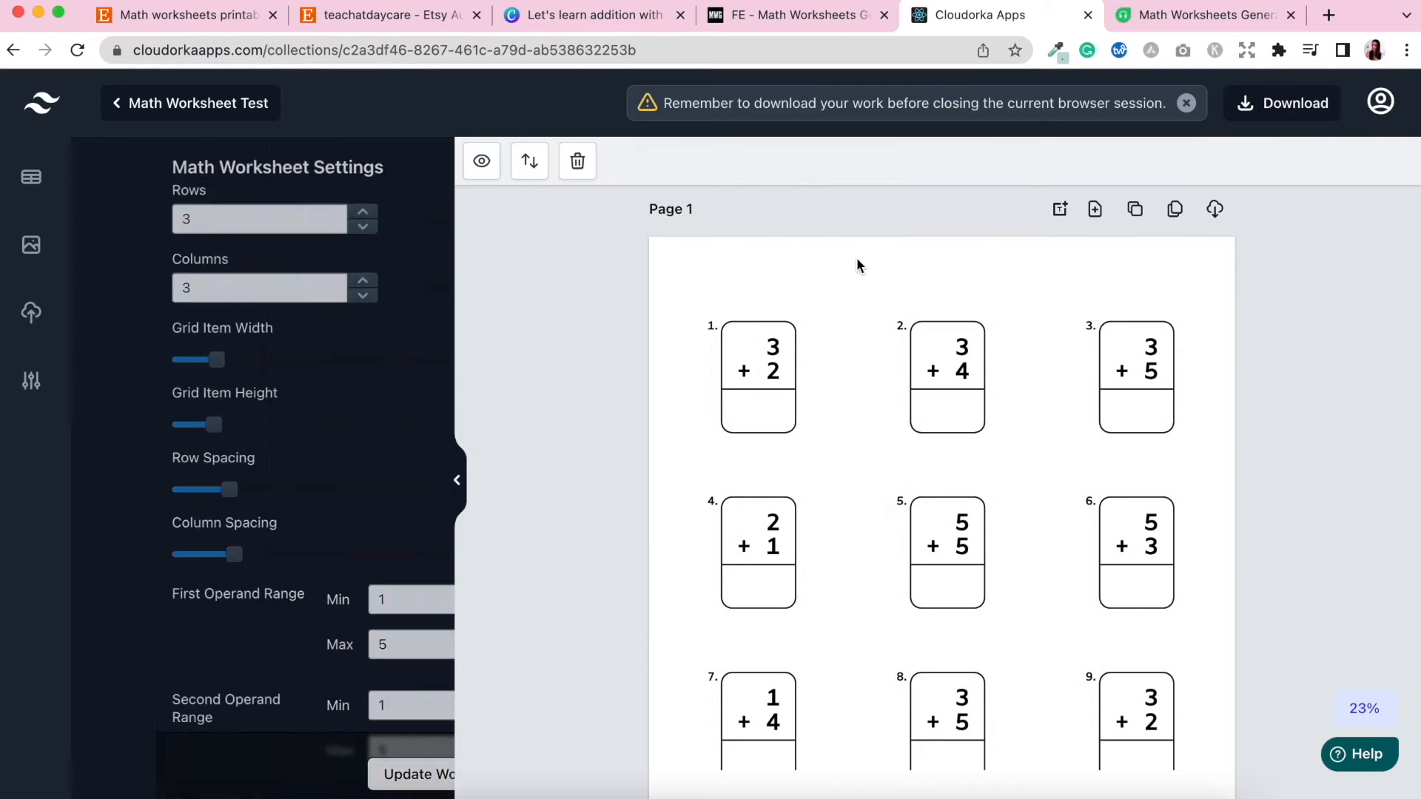
Fit the page to the view, add a text box, move it to the page top and delete it.
click(1362, 710)
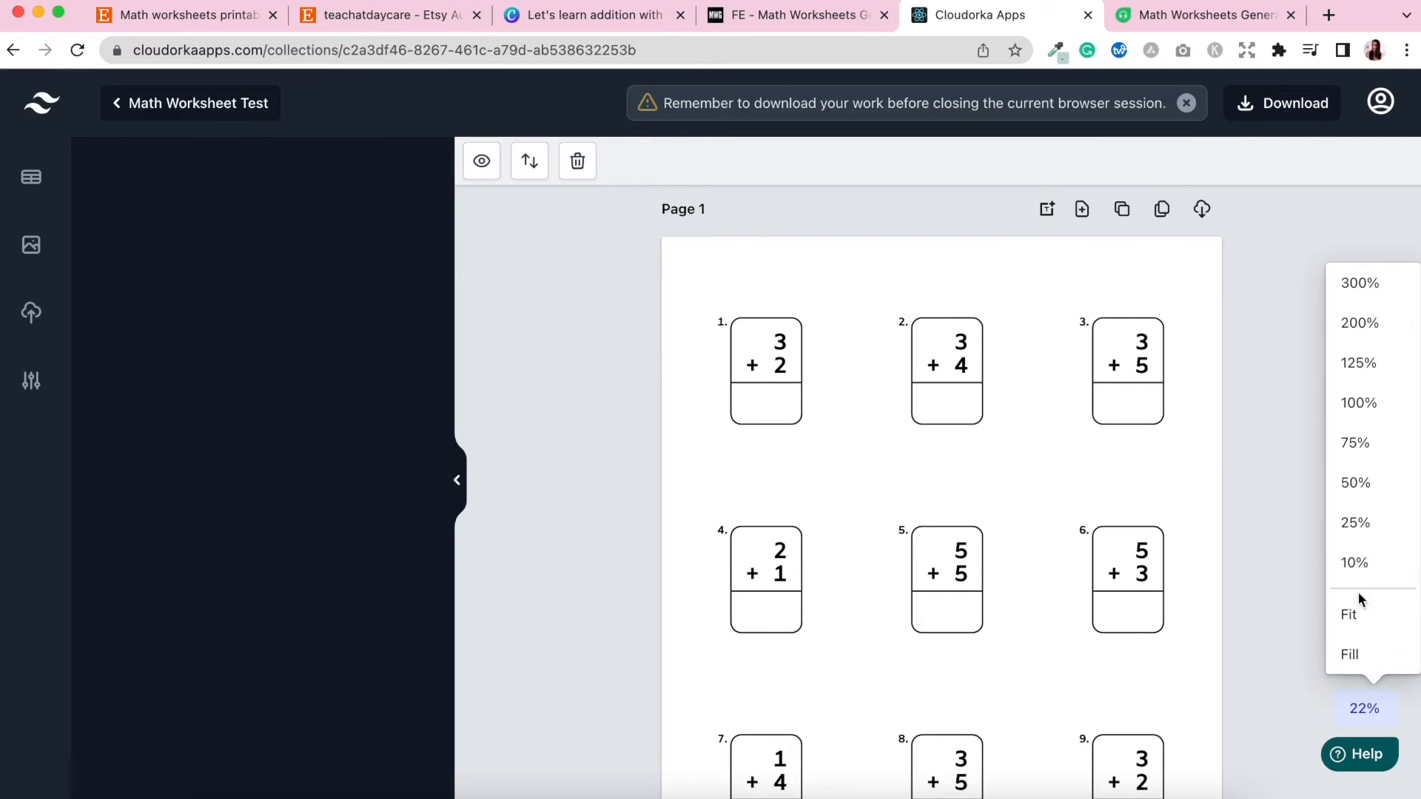
click(1359, 615)
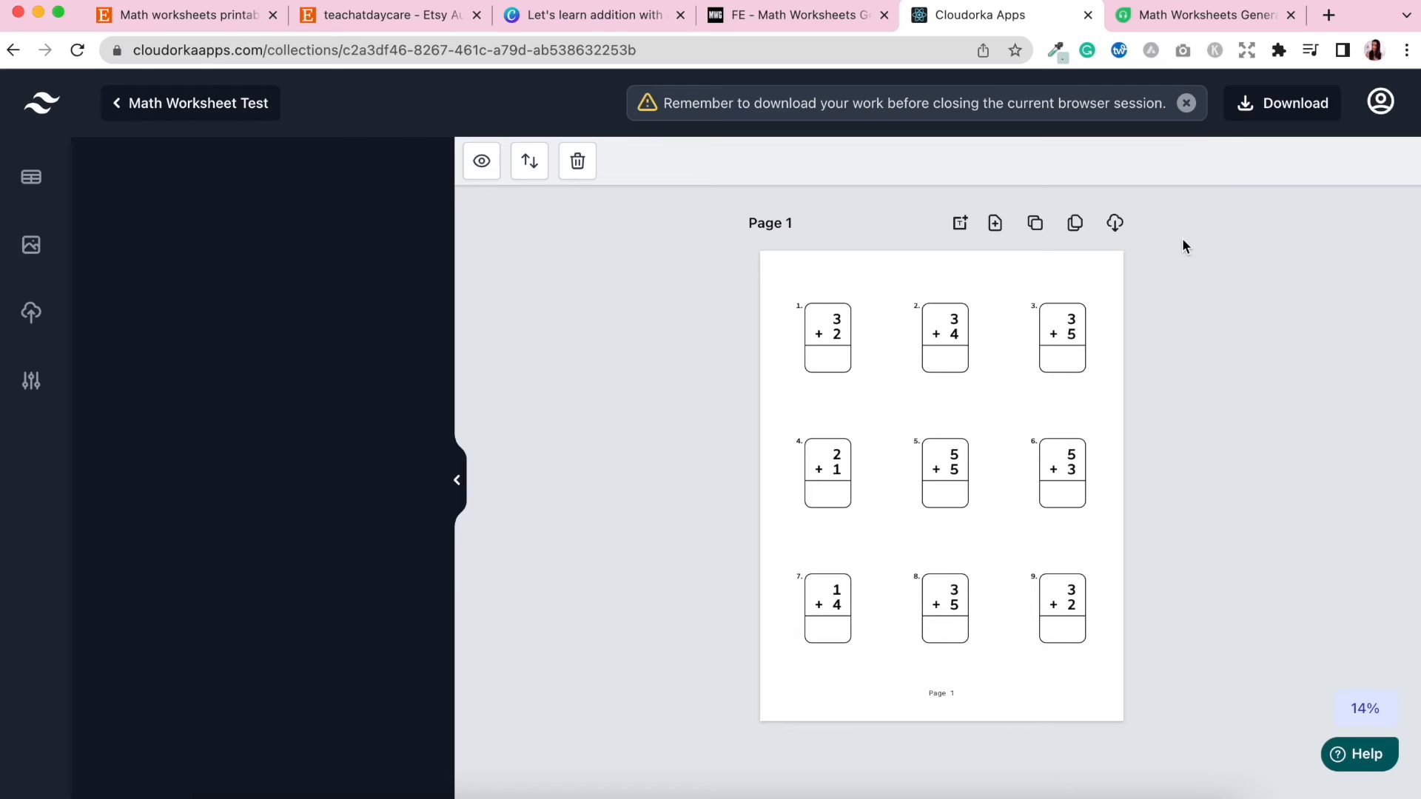
click(960, 224)
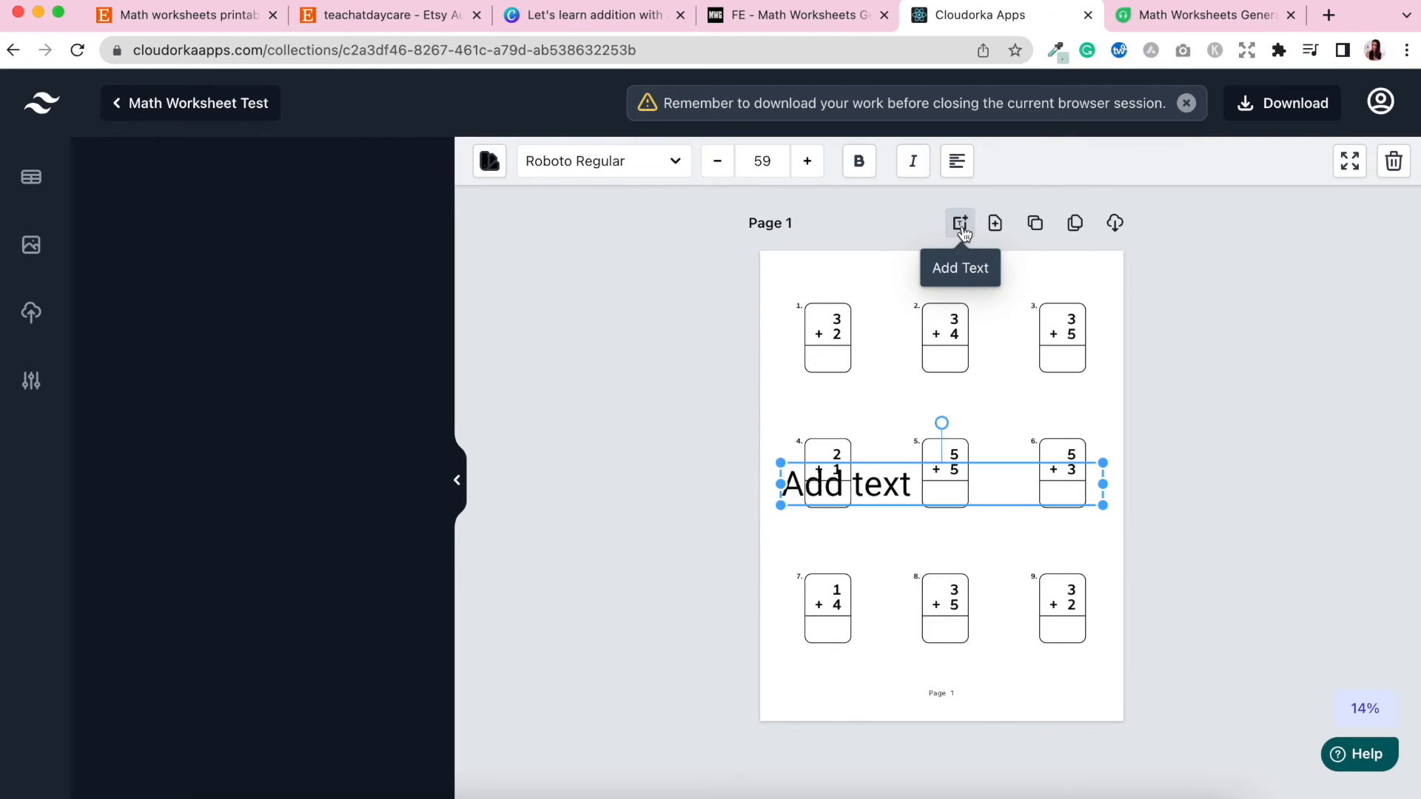
drag(906, 477, 962, 280)
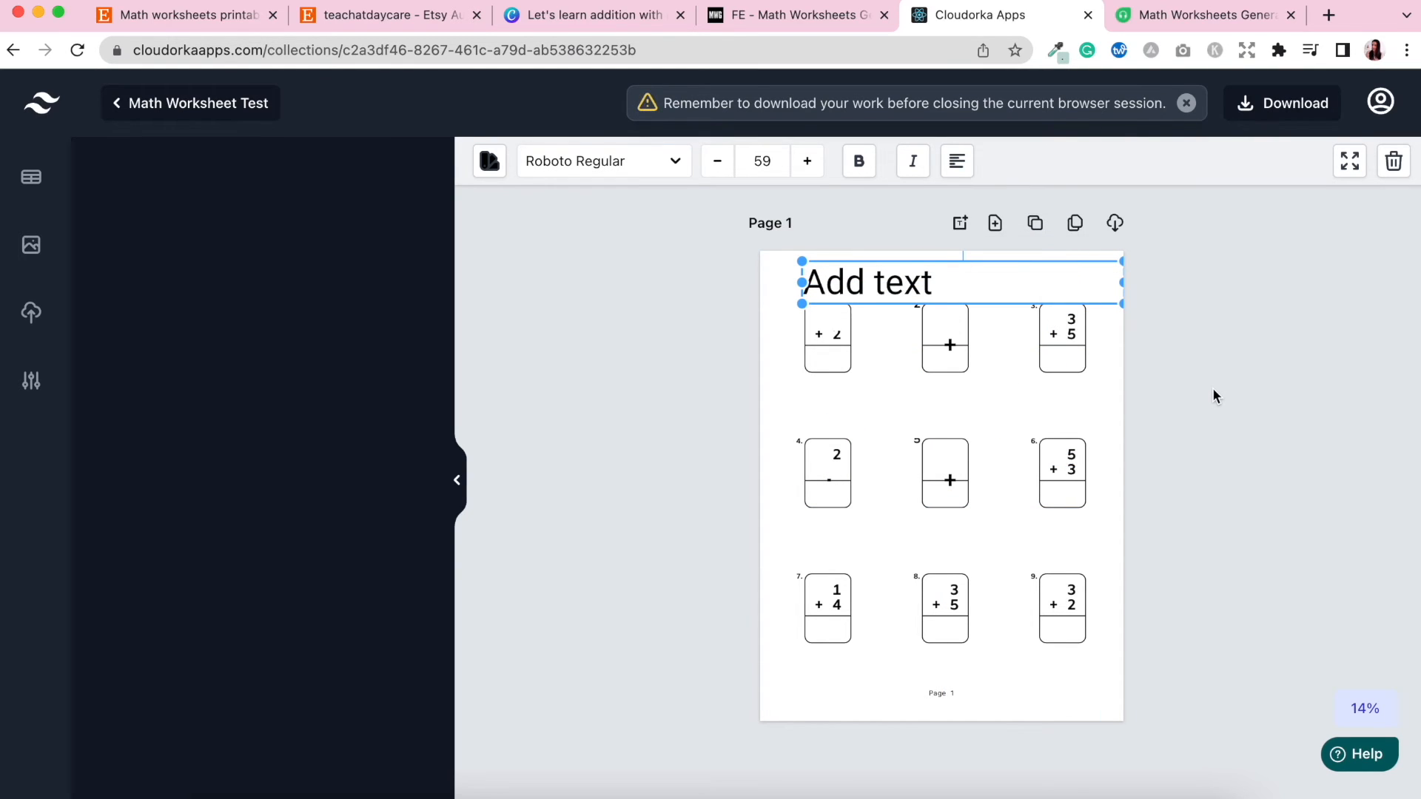
key(Delete)
Add a new page, then delete it.
click(995, 224)
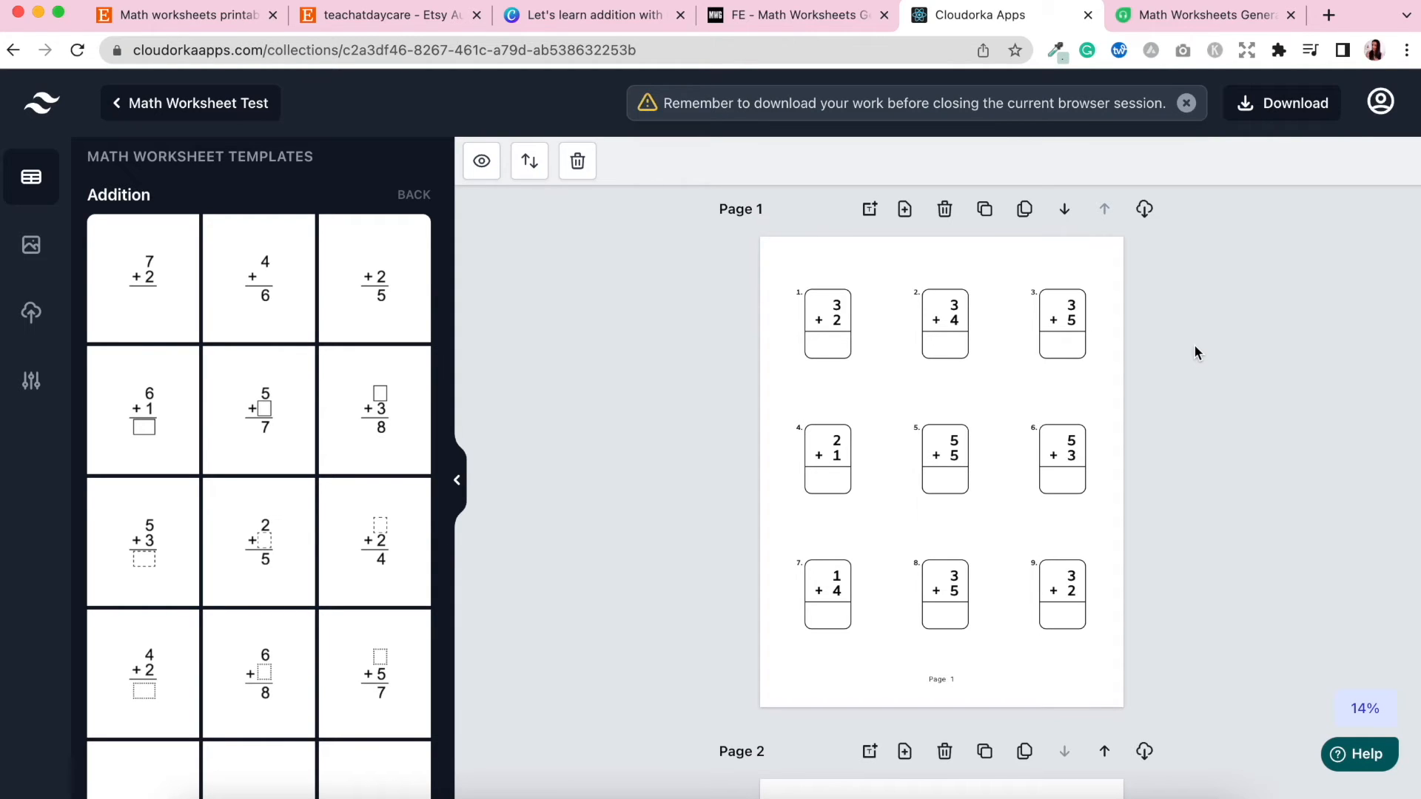
click(945, 752)
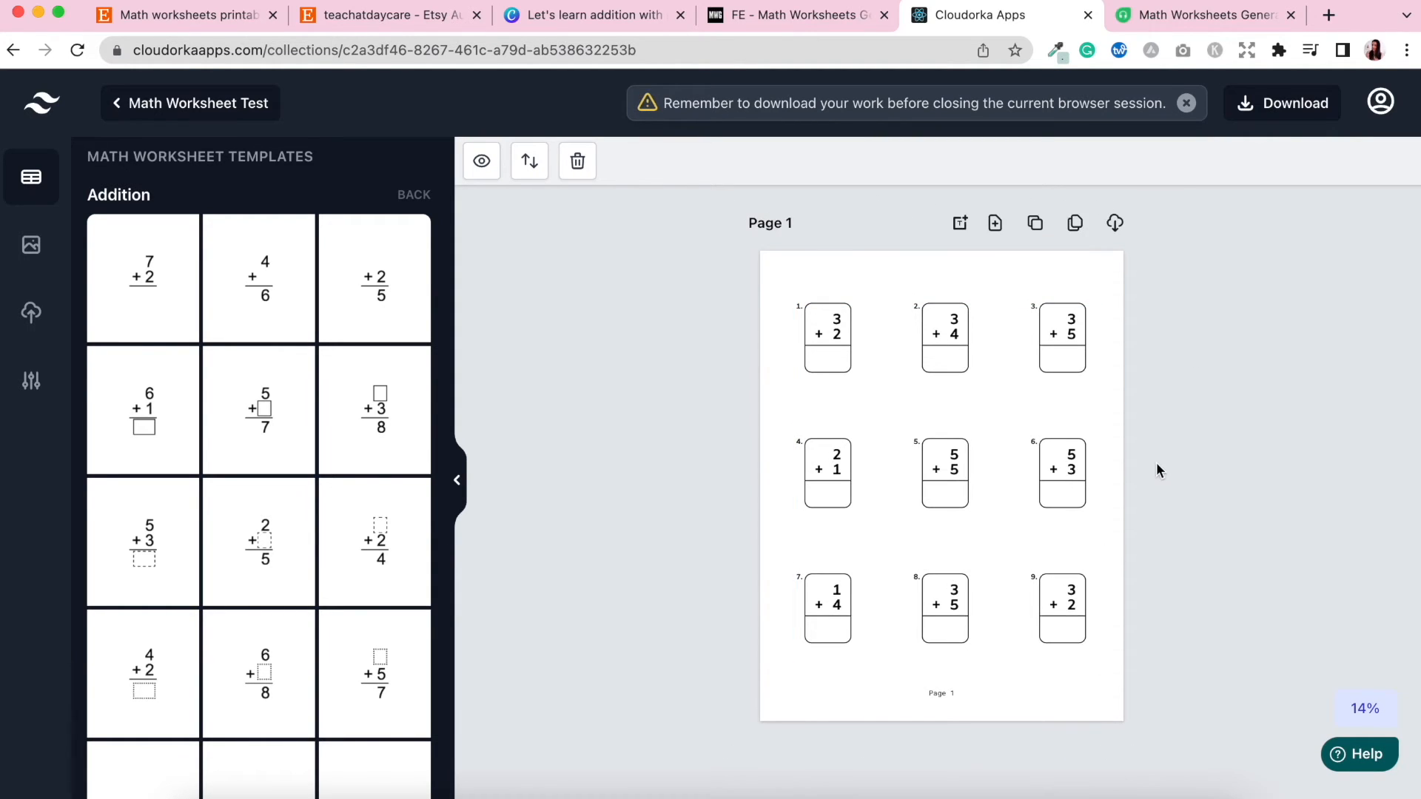
Duplicate Page 1 to create a second worksheet page.
click(1039, 226)
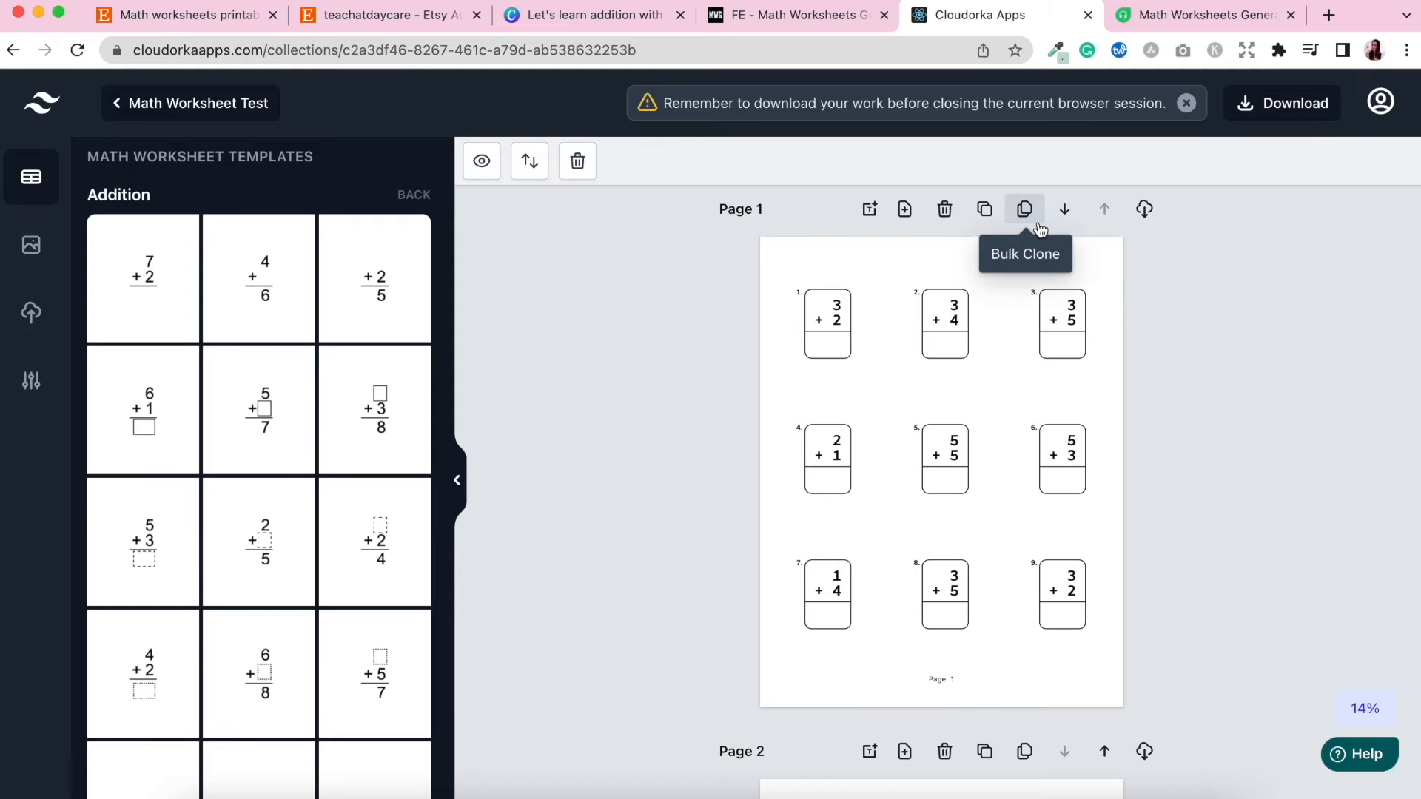
scroll(1213, 428, down, 1)
scroll(1212, 428, down, 5)
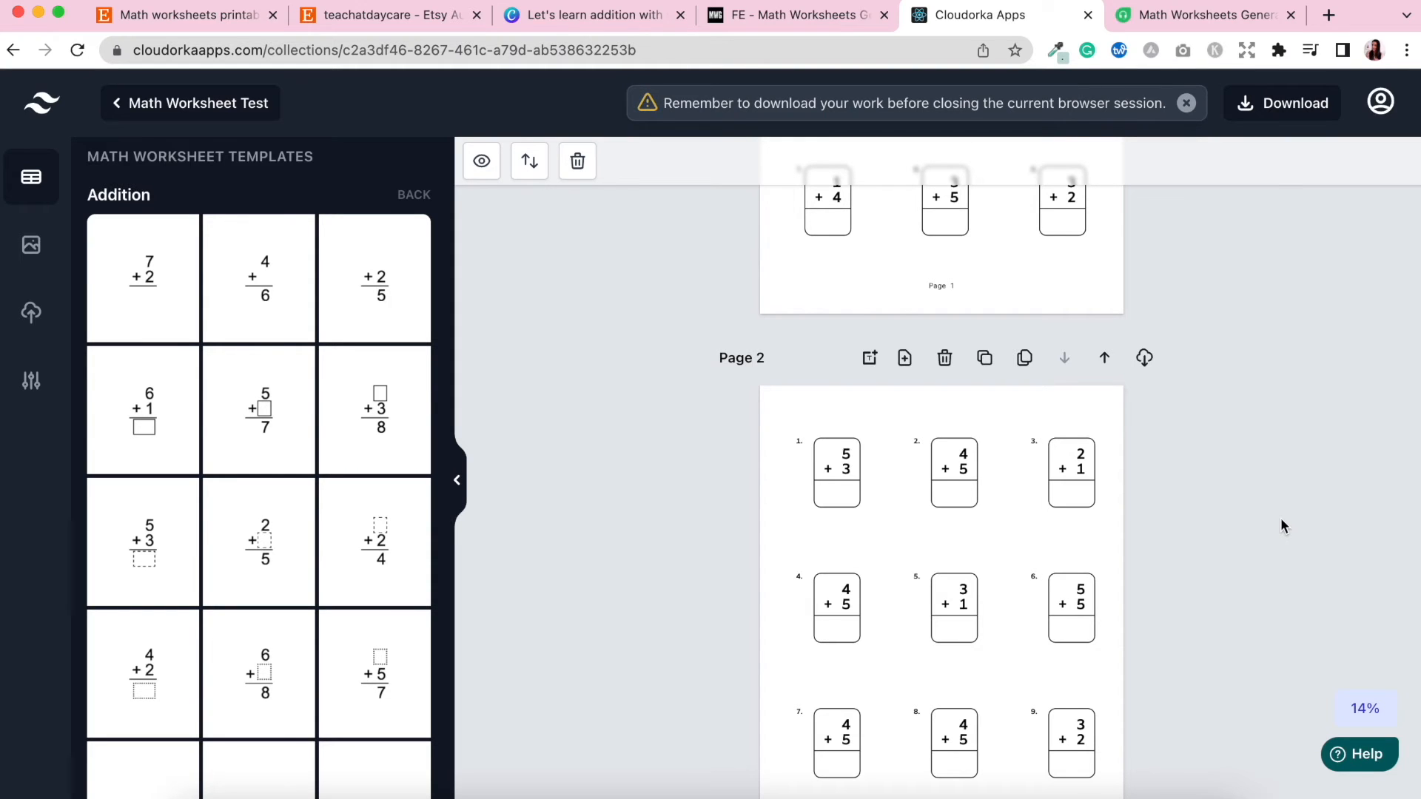
scroll(1281, 517, up, 5)
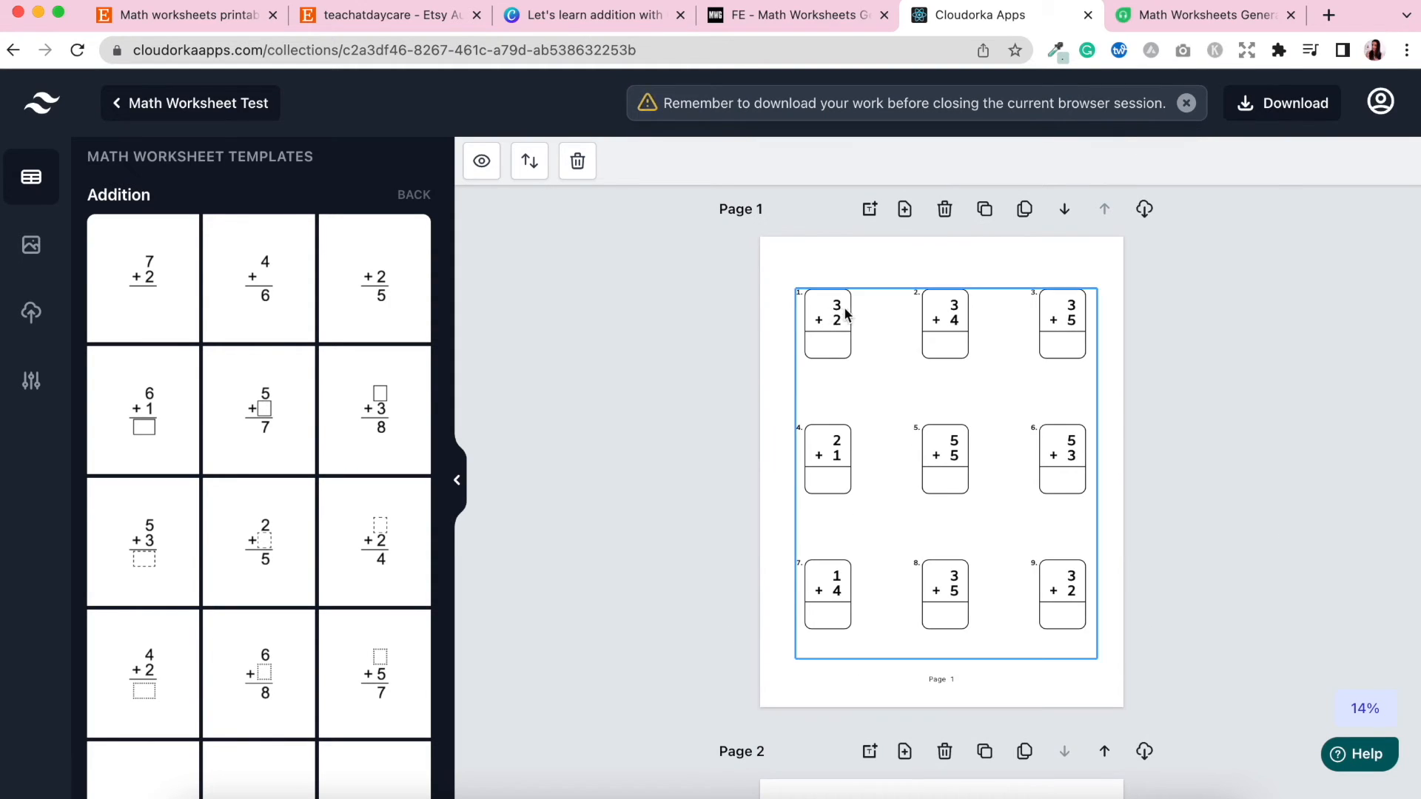
scroll(746, 541, down, 4)
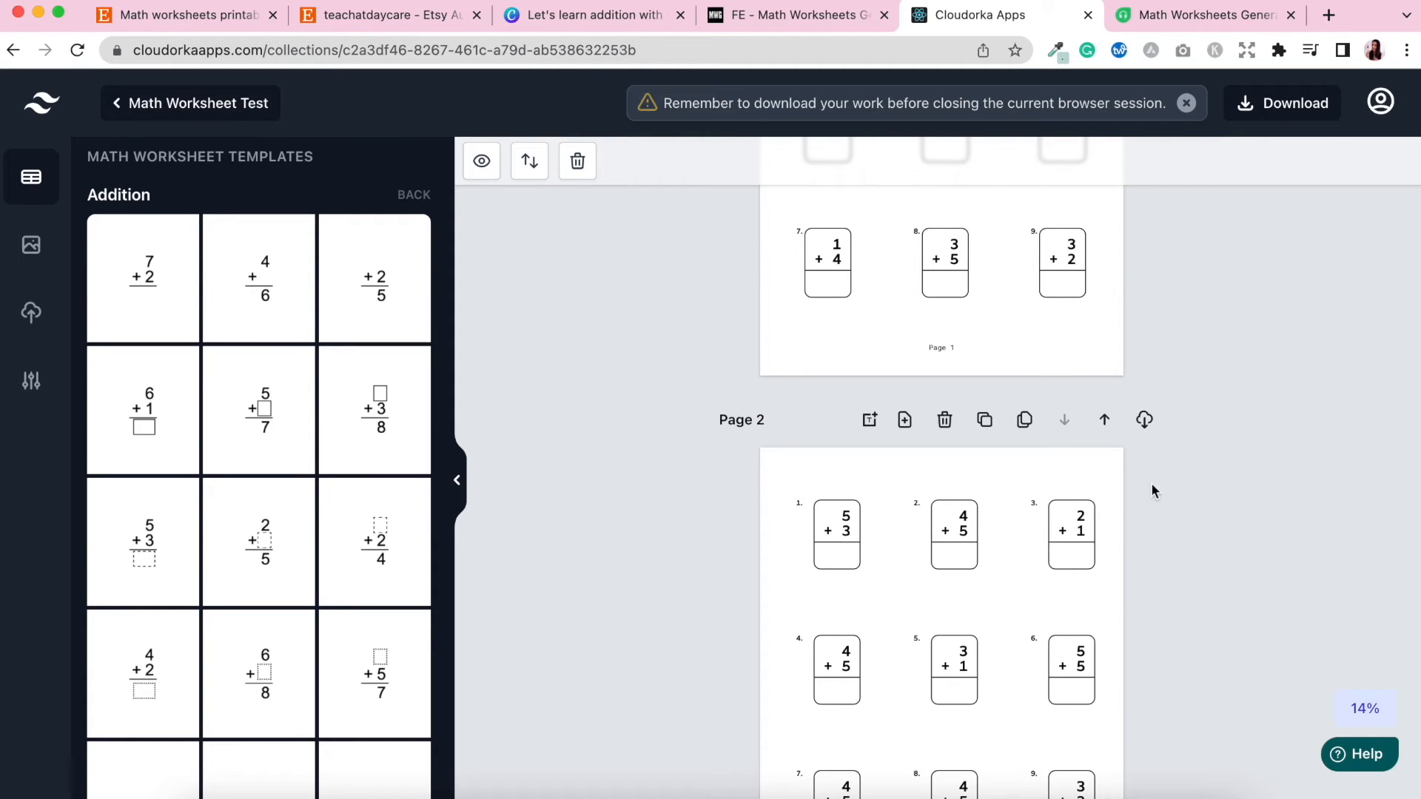
Bulk clone Page 2 into 3 more pages.
click(1025, 423)
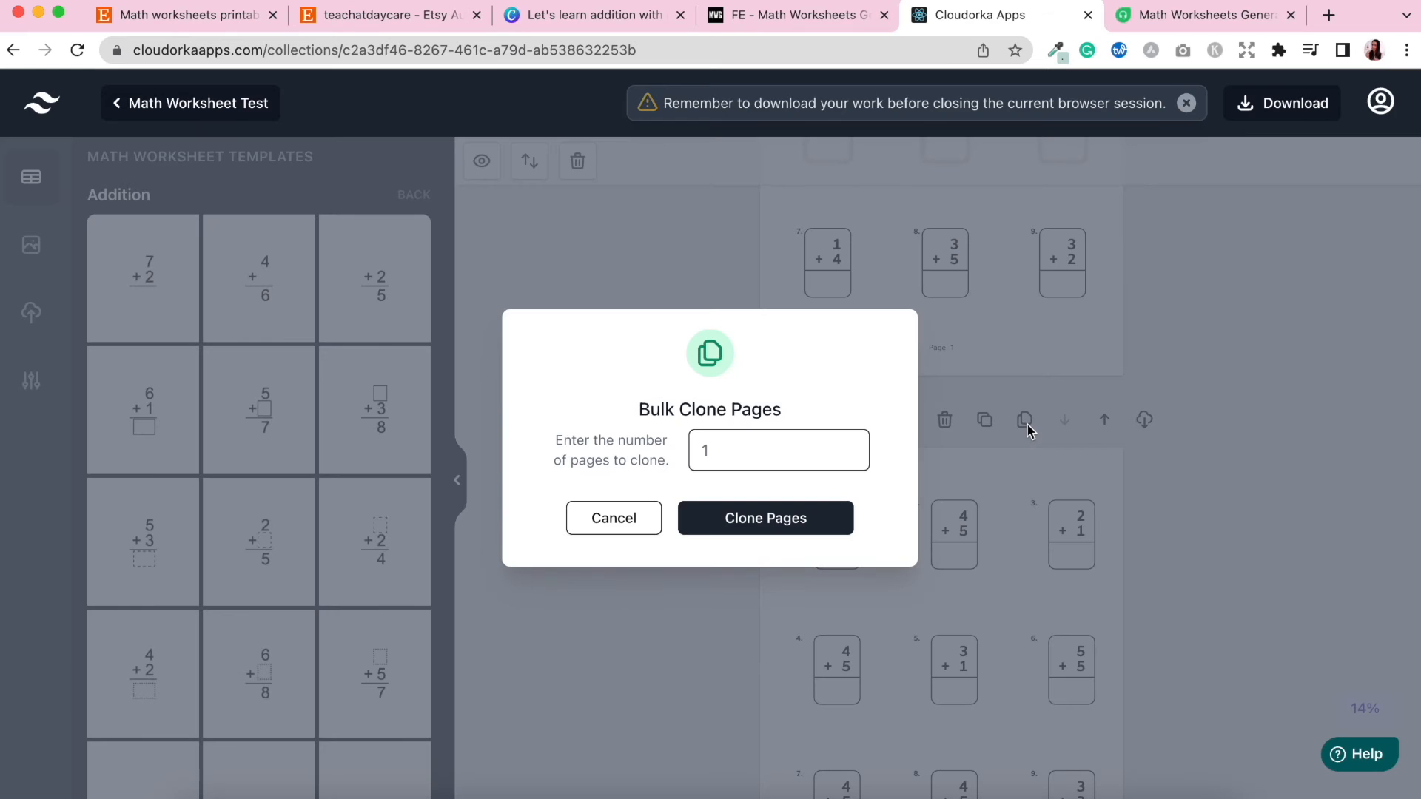
double_click(724, 452)
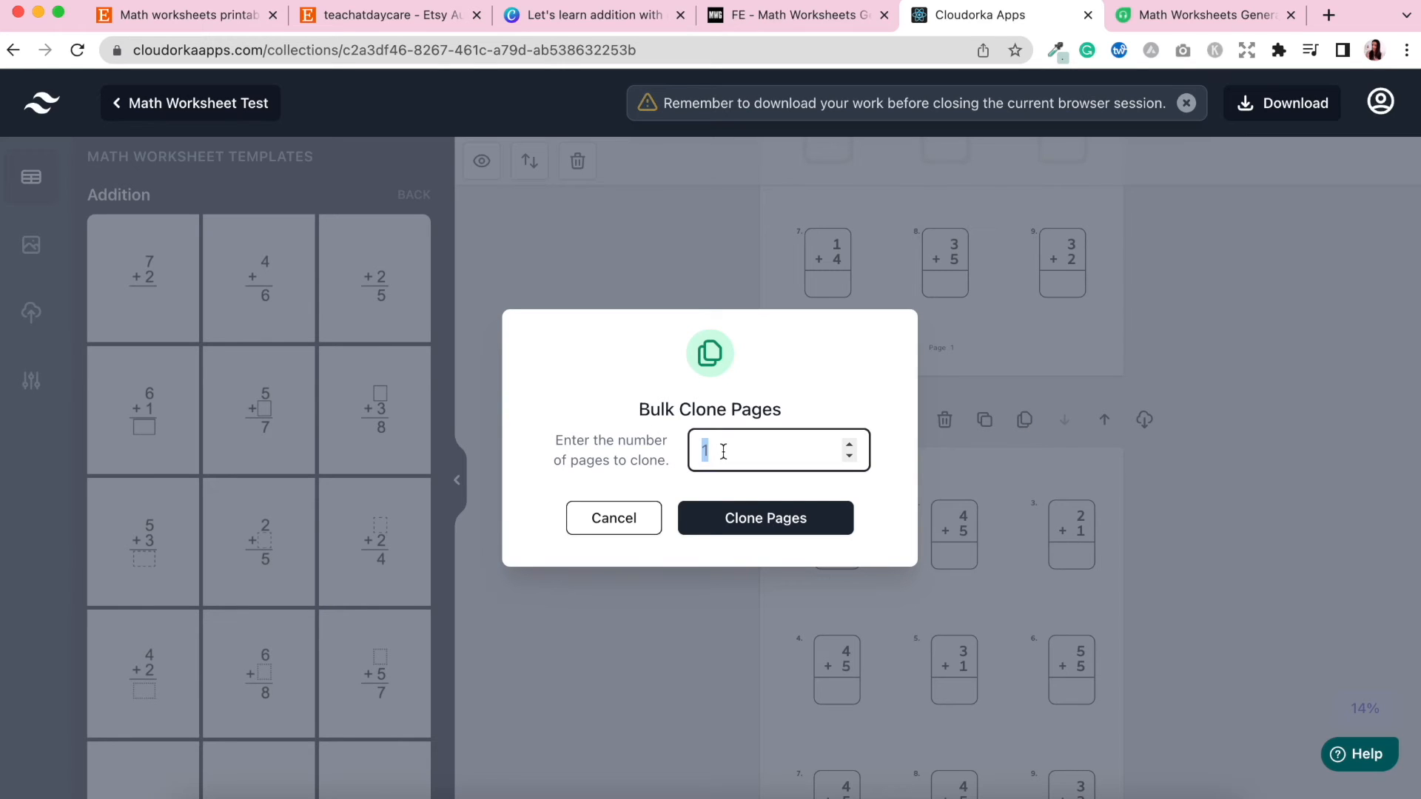
text(3)
click(787, 538)
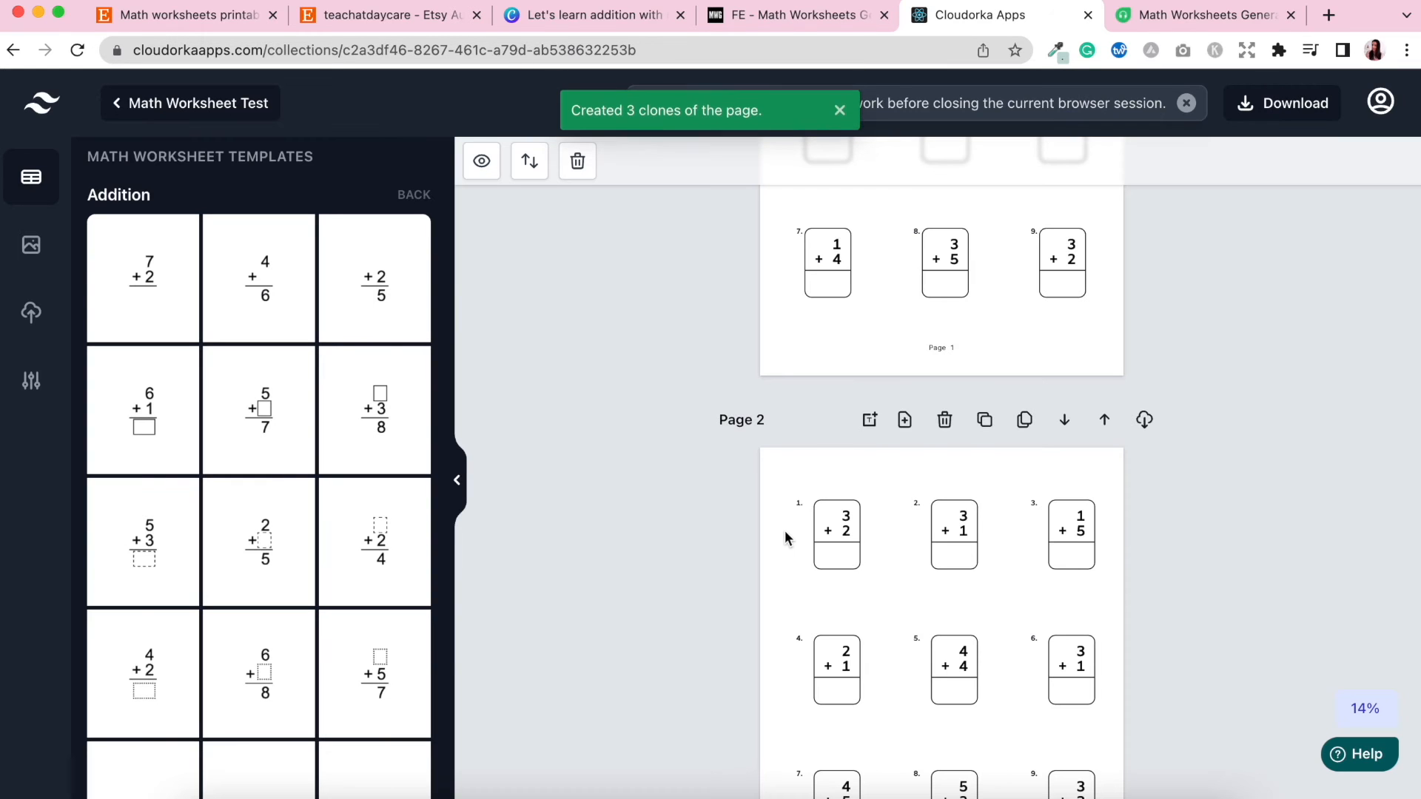
Scroll through all the workbook pages to review the generated worksheets.
scroll(1156, 530, down, 10)
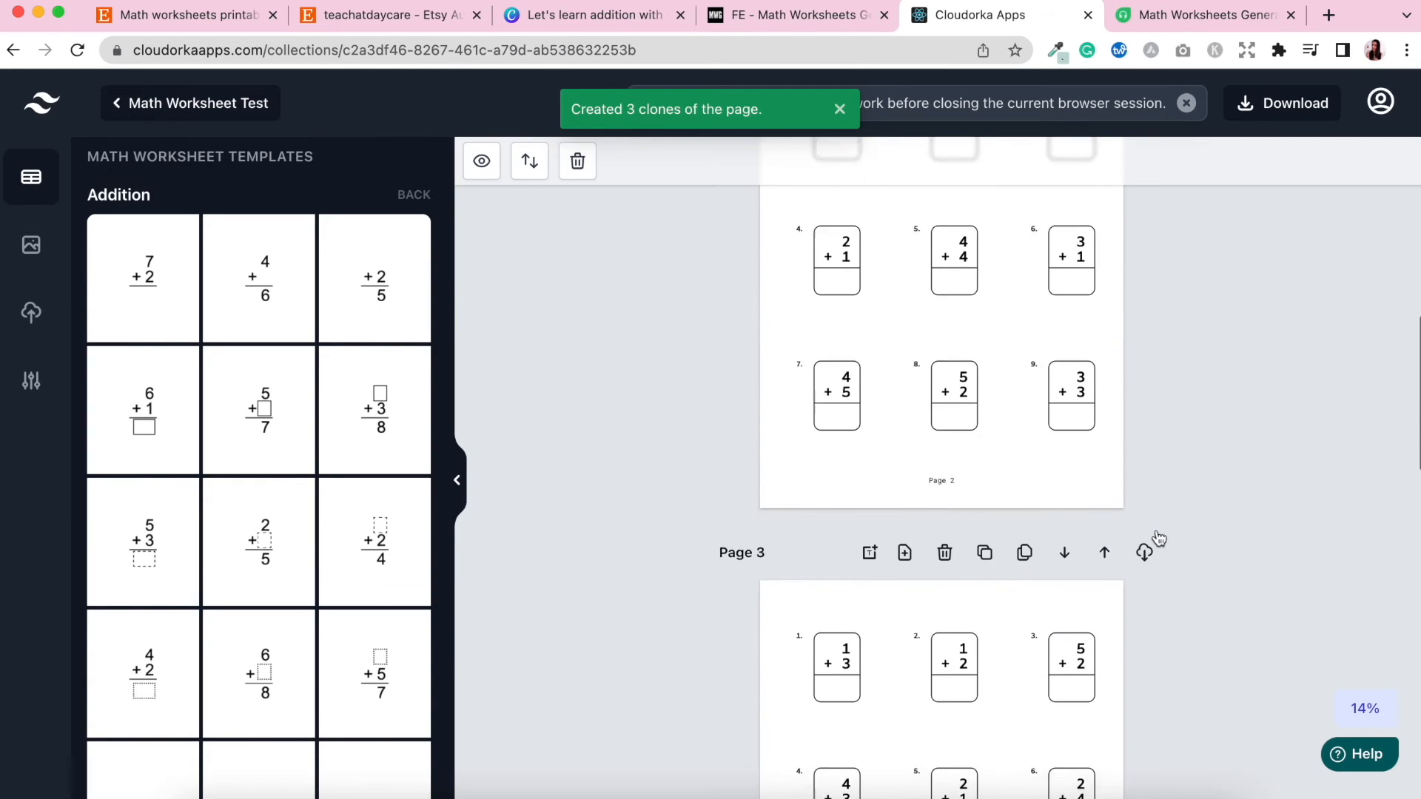
scroll(1157, 530, down, 13)
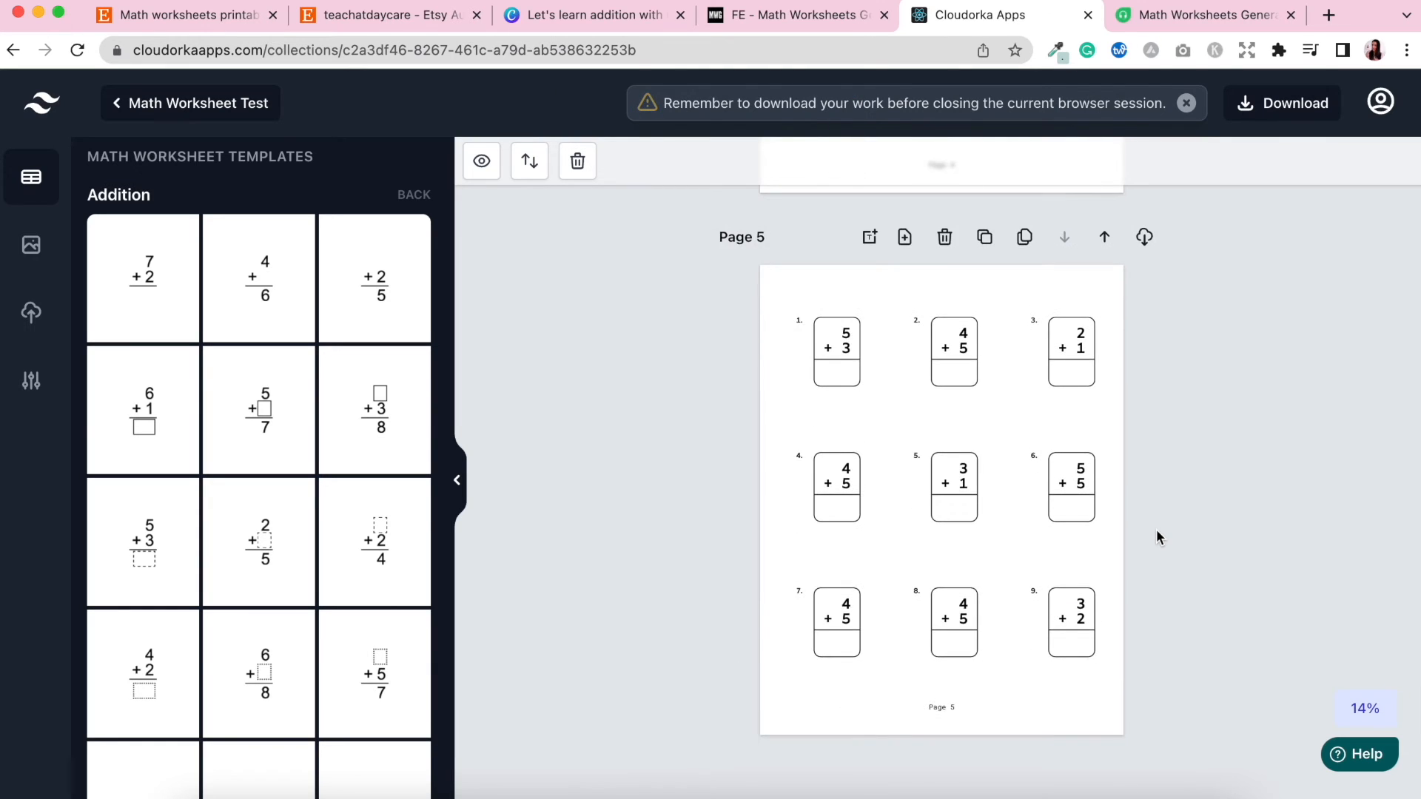
scroll(1156, 530, up, 8)
scroll(1156, 530, up, 12)
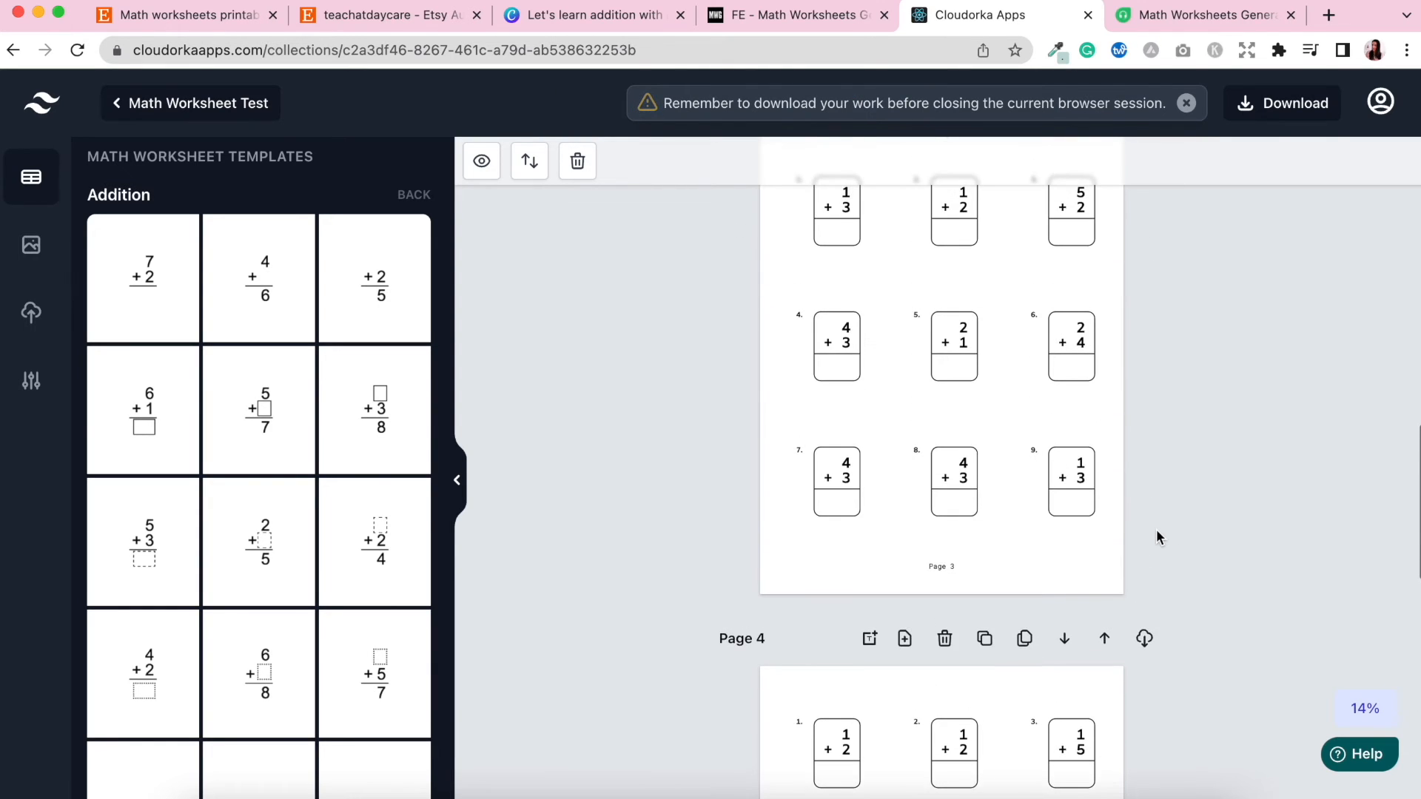
scroll(1156, 530, down, 3)
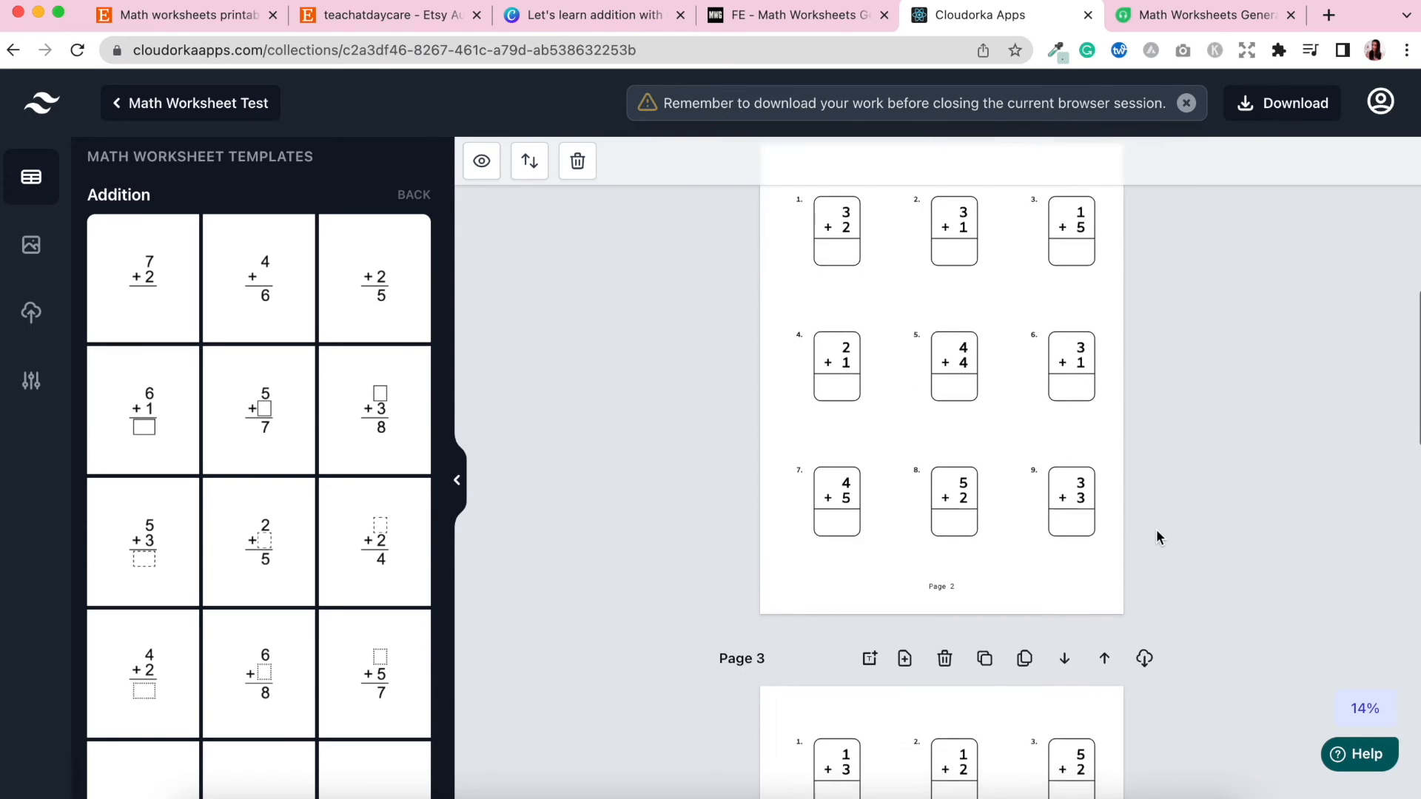
scroll(1229, 552, up, 9)
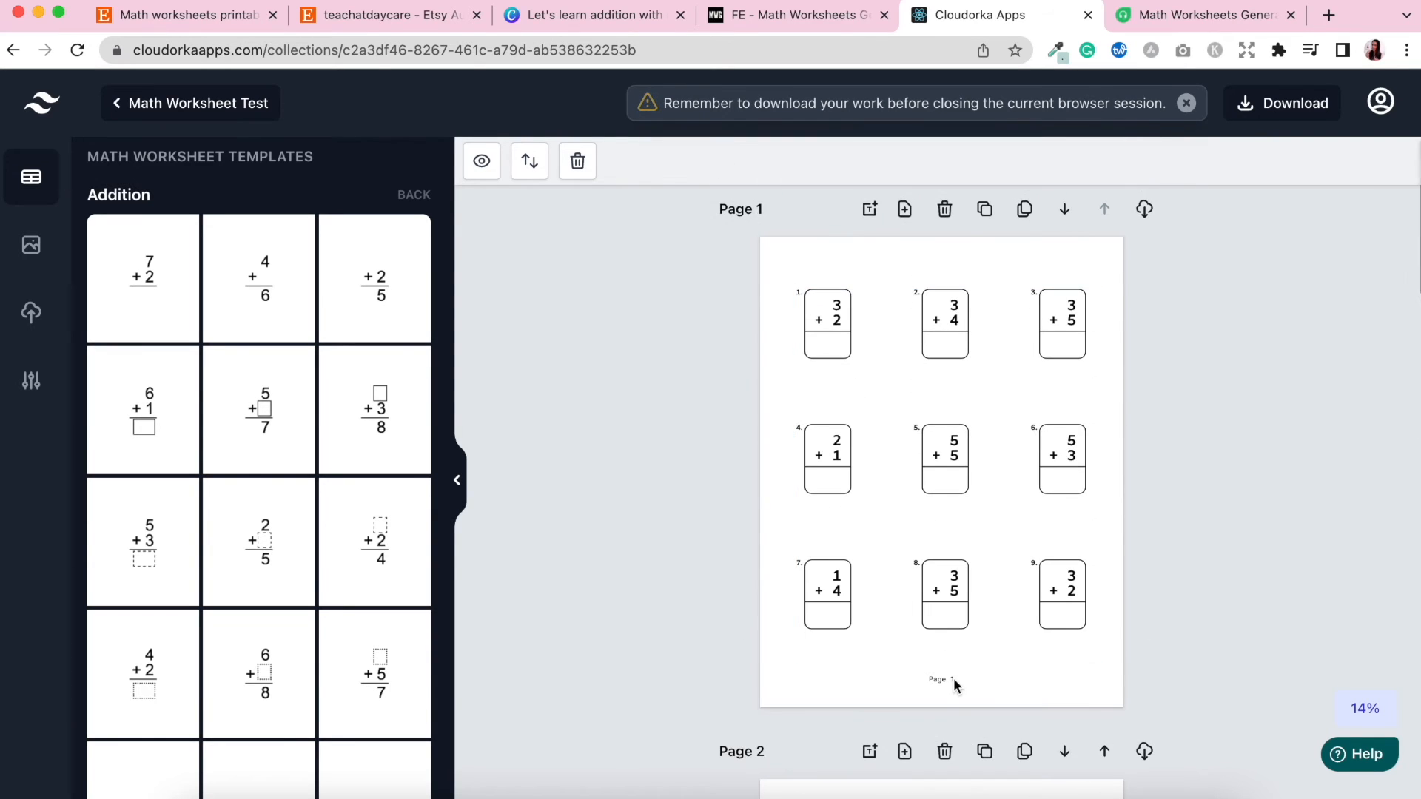
scroll(1240, 630, down, 10)
scroll(1239, 630, down, 15)
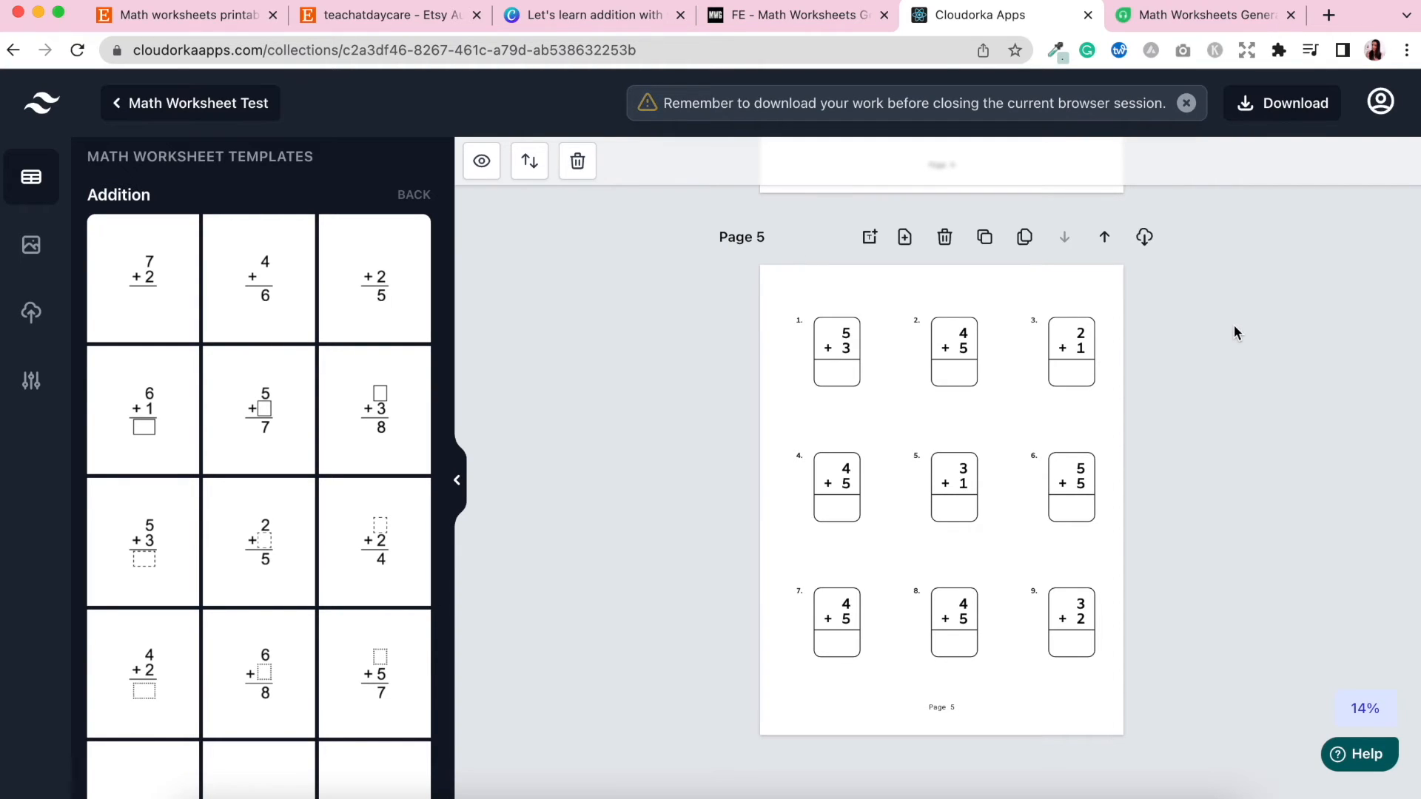
scroll(1235, 333, up, 7)
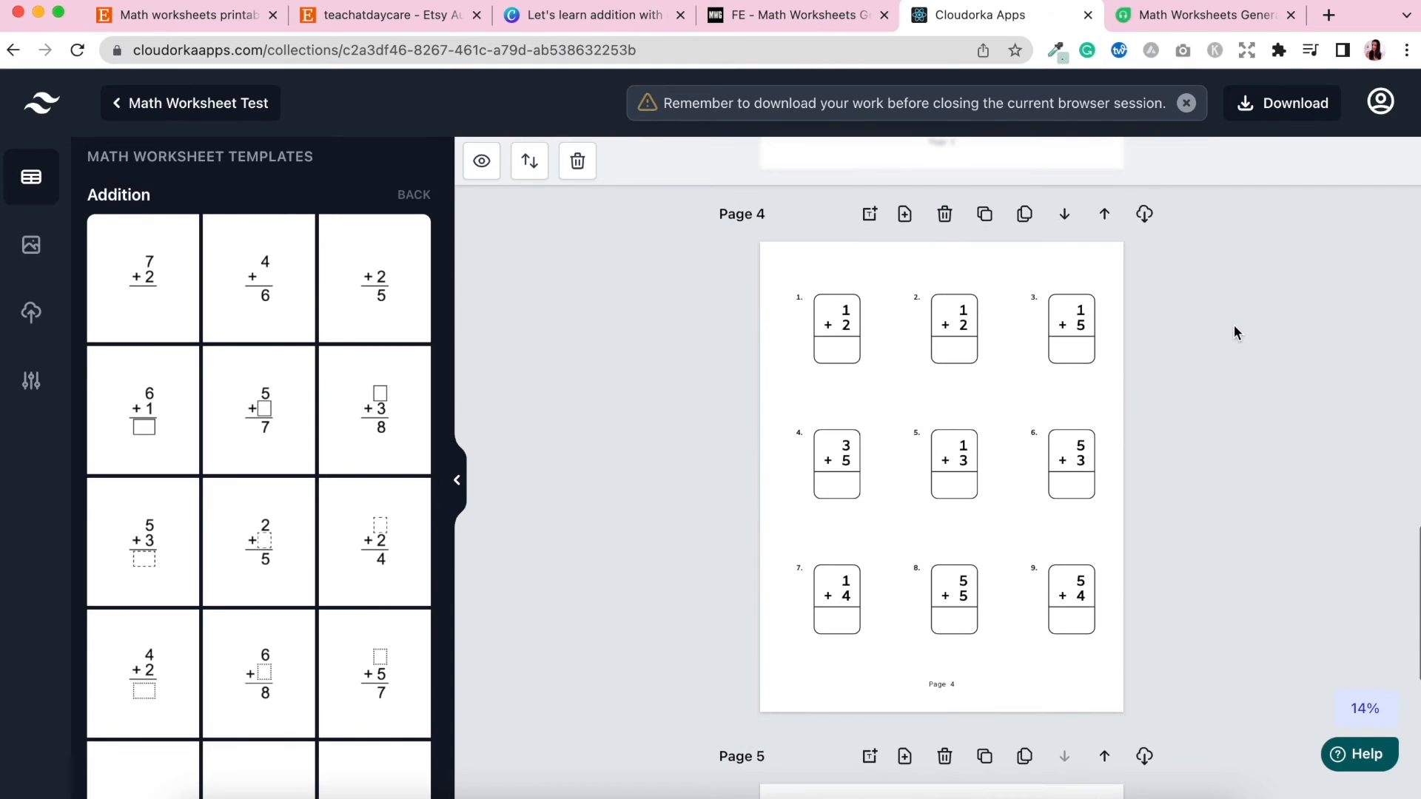
scroll(1234, 333, up, 15)
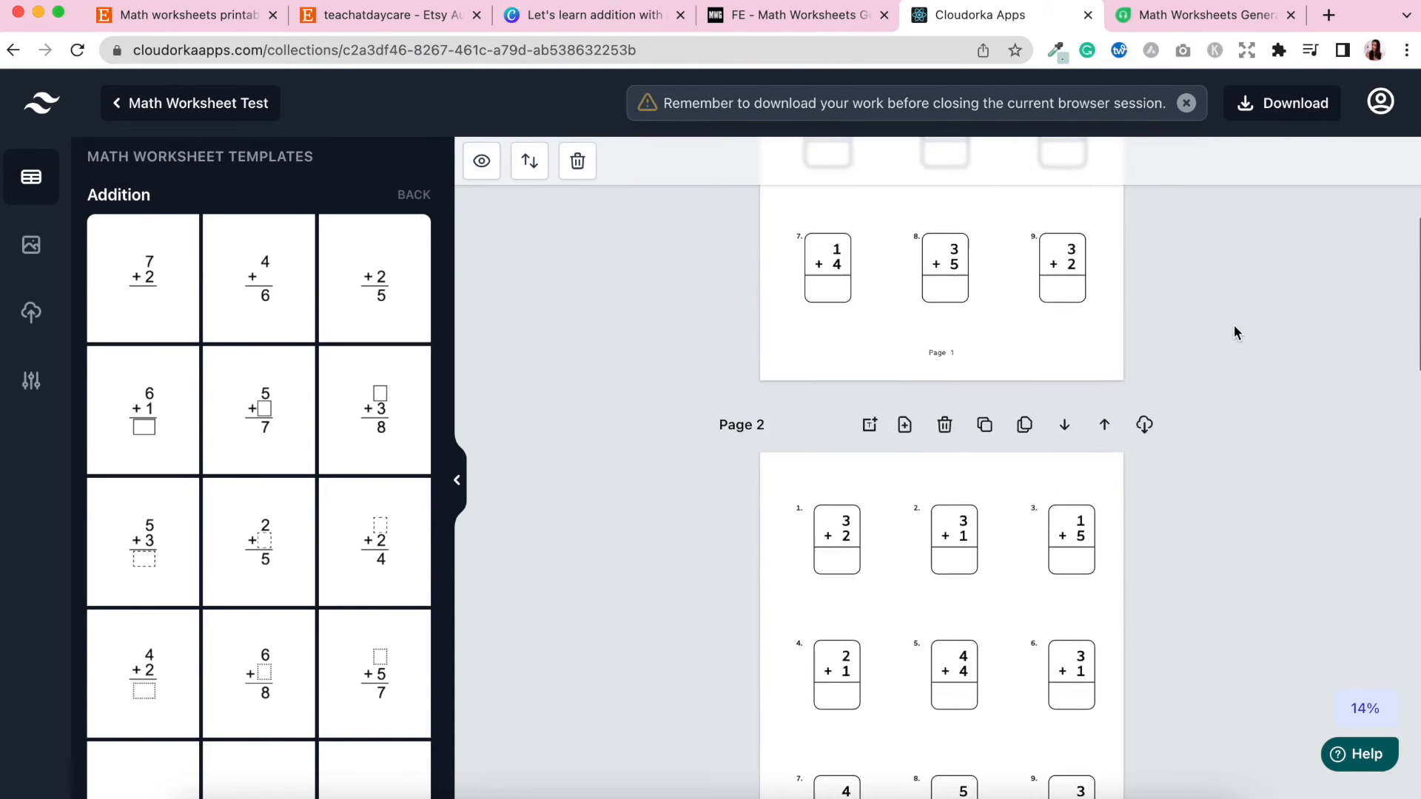
Generate the solutions preview for the workbook and review the added solutions page in the editor.
scroll(1234, 326, up, 5)
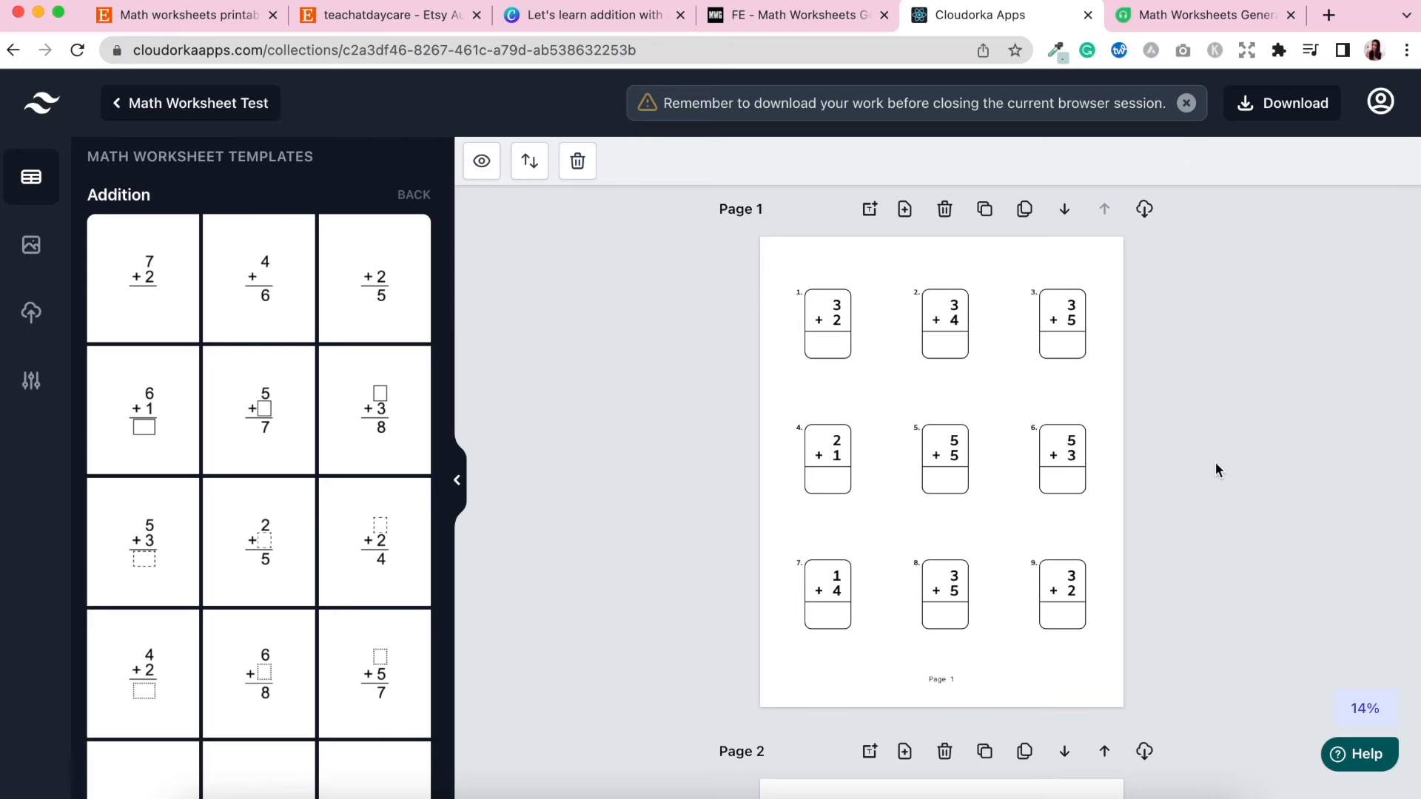
scroll(1216, 463, down, 20)
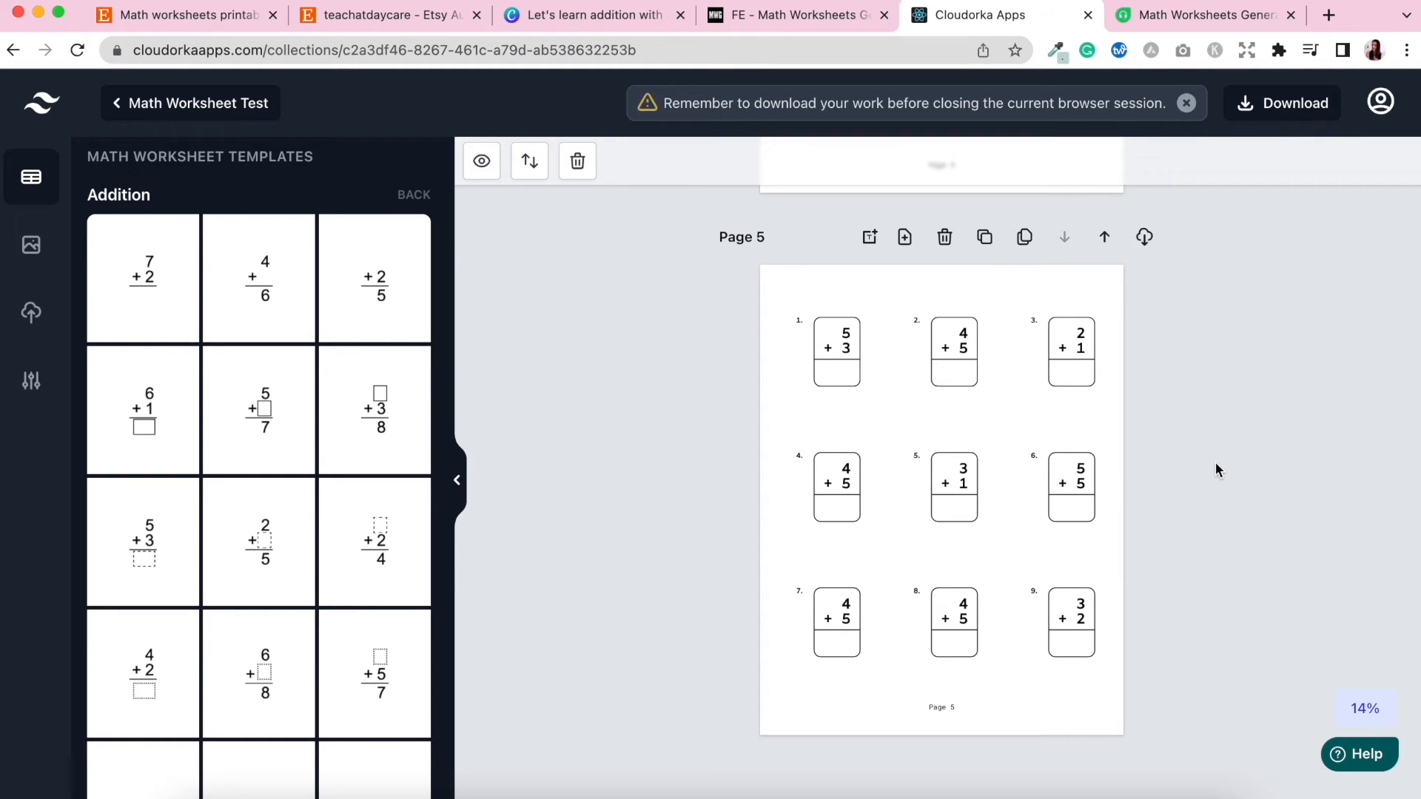
click(481, 163)
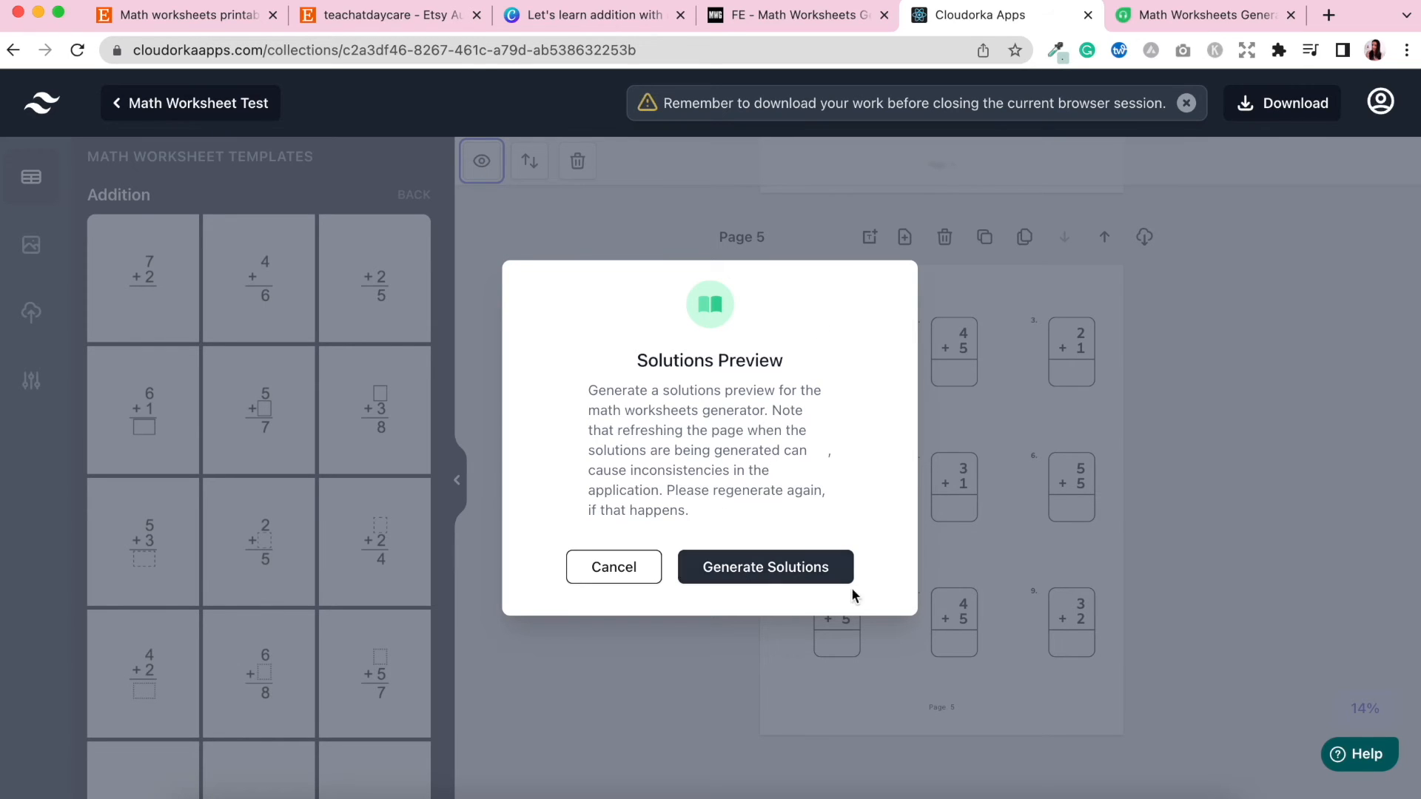
click(765, 580)
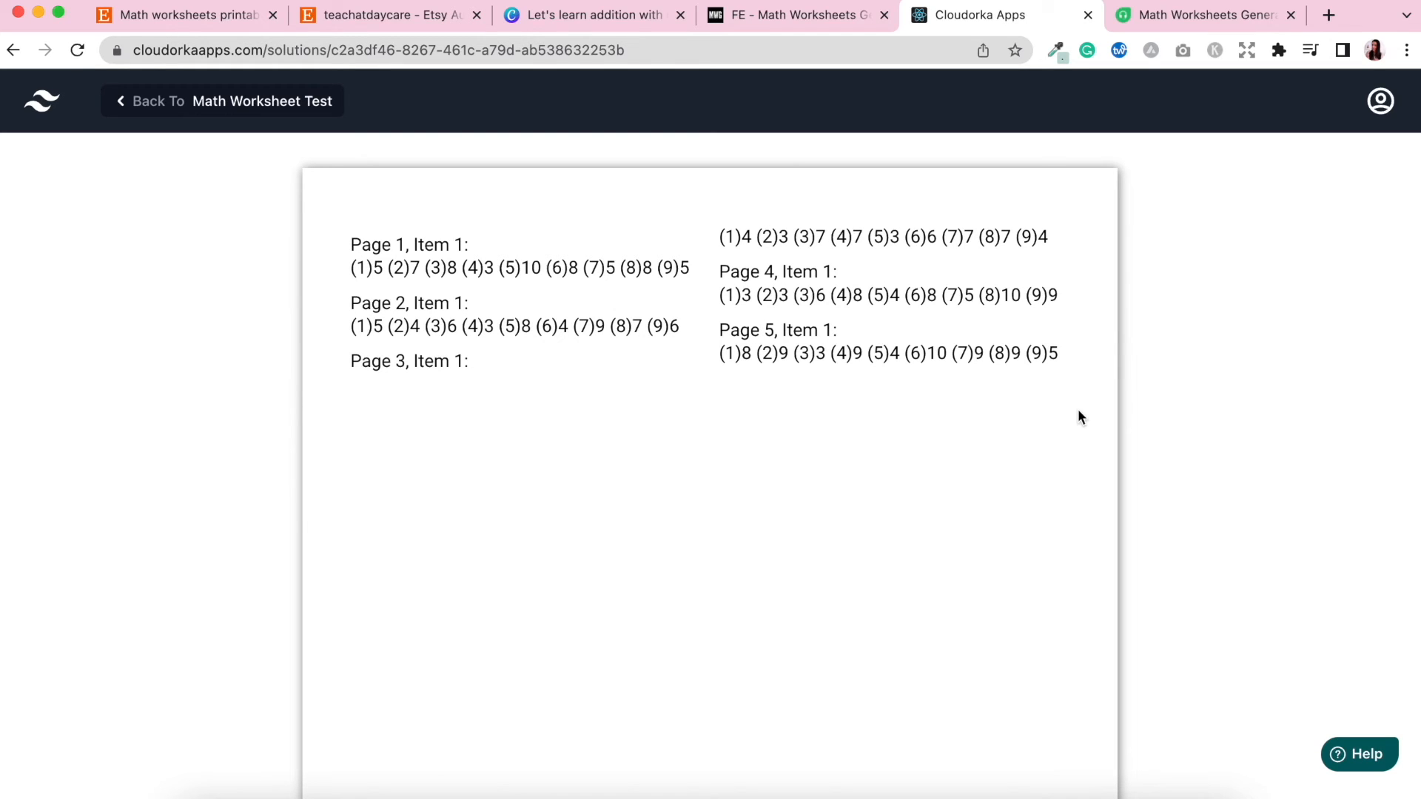
click(151, 113)
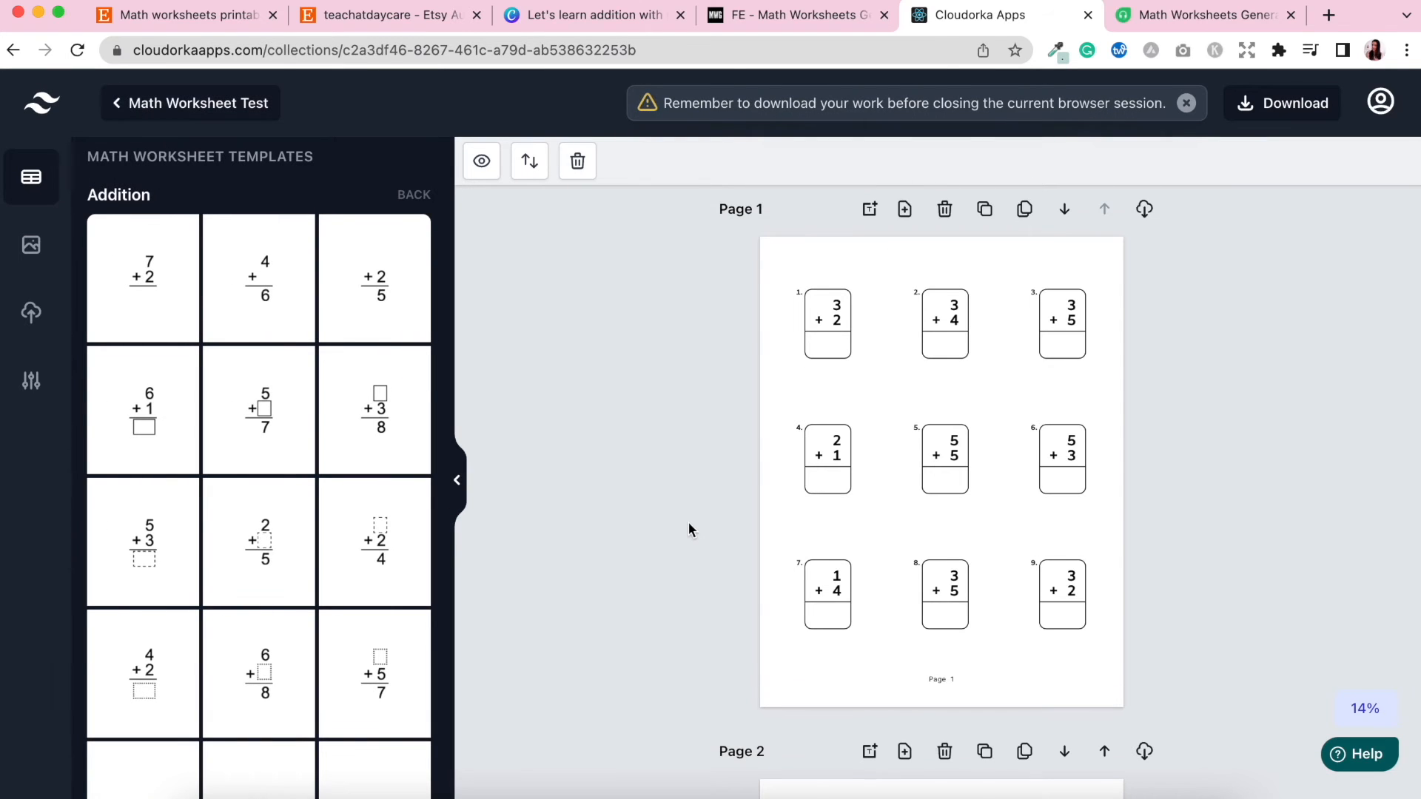
scroll(688, 522, down, 10)
scroll(688, 530, down, 20)
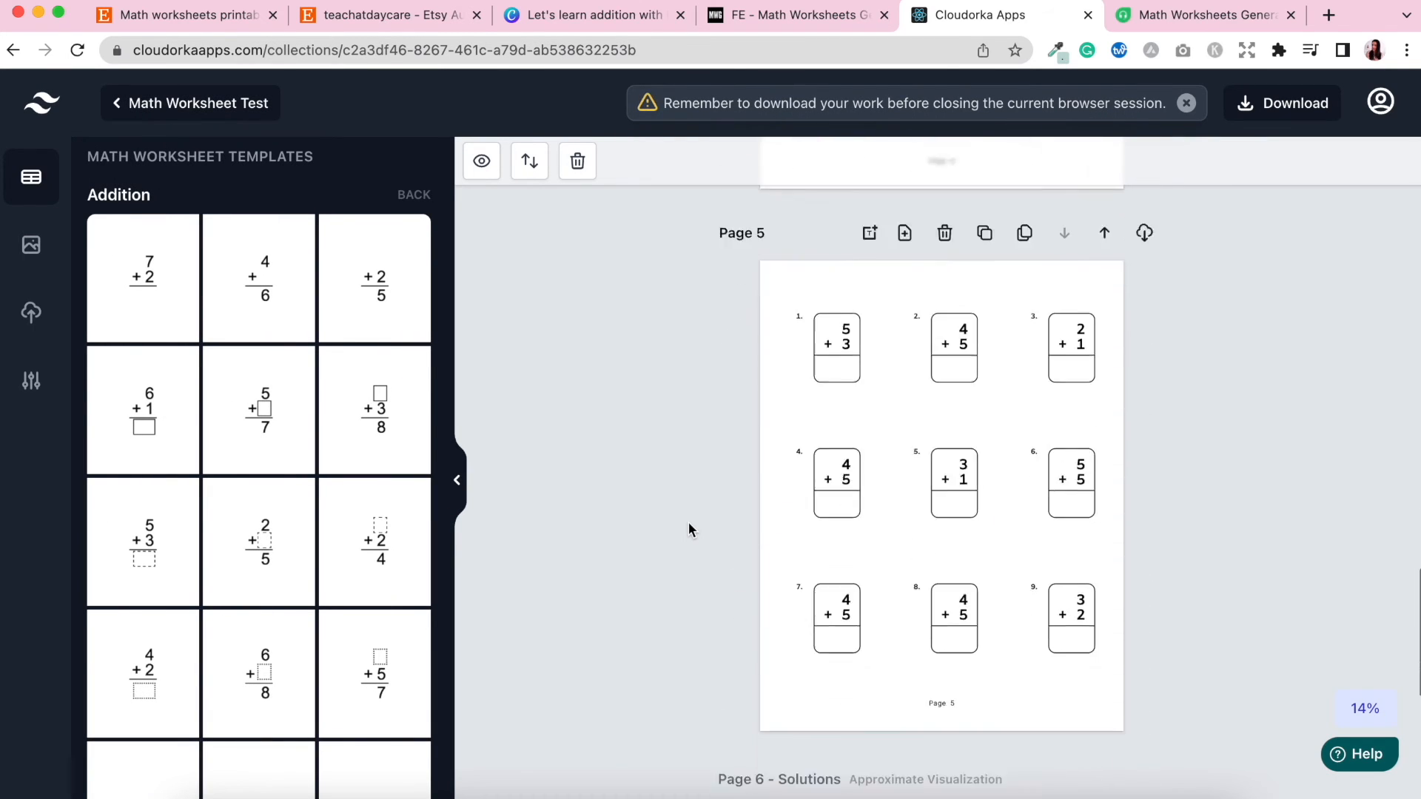
scroll(689, 530, down, 1)
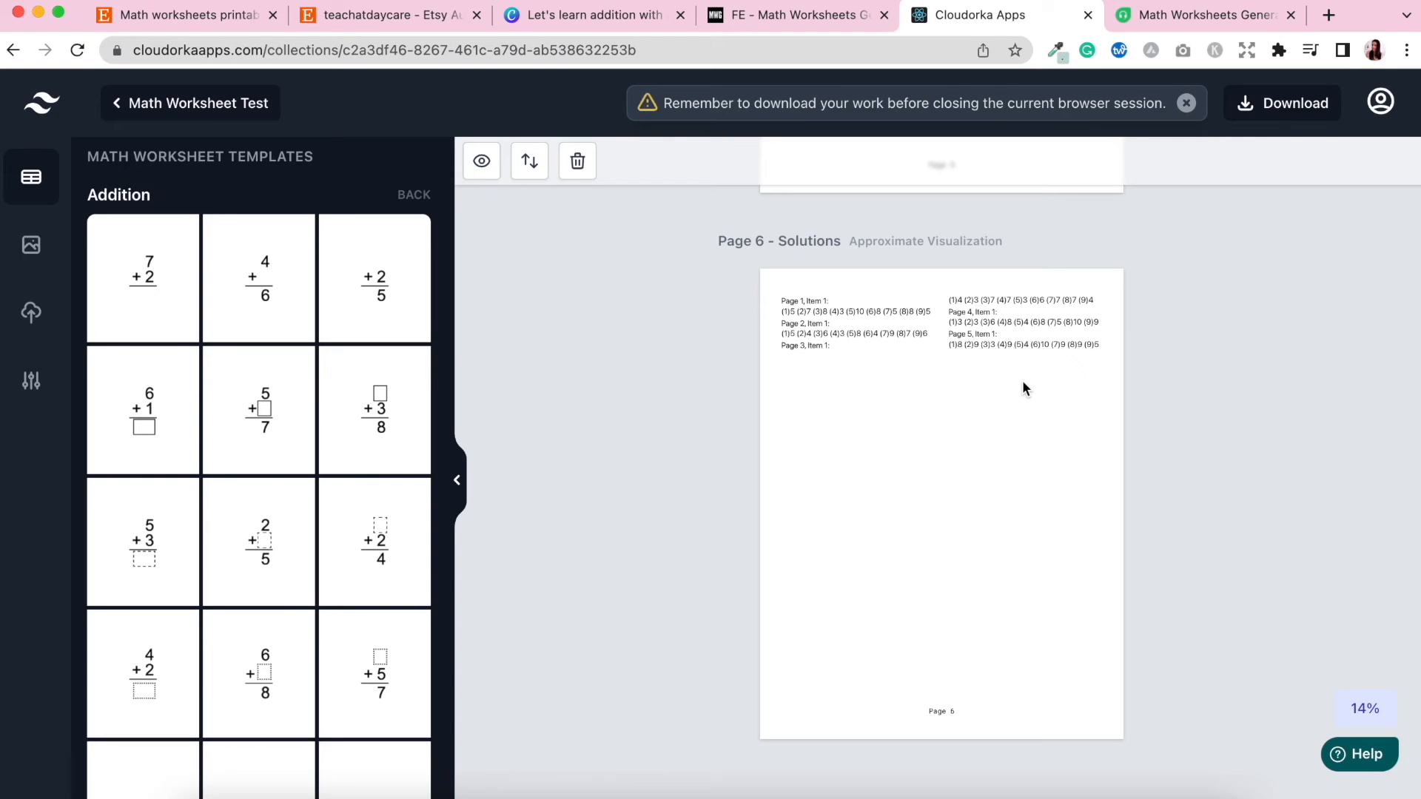
Download the whole workbook as PNG images and open the downloaded zip.
click(1256, 117)
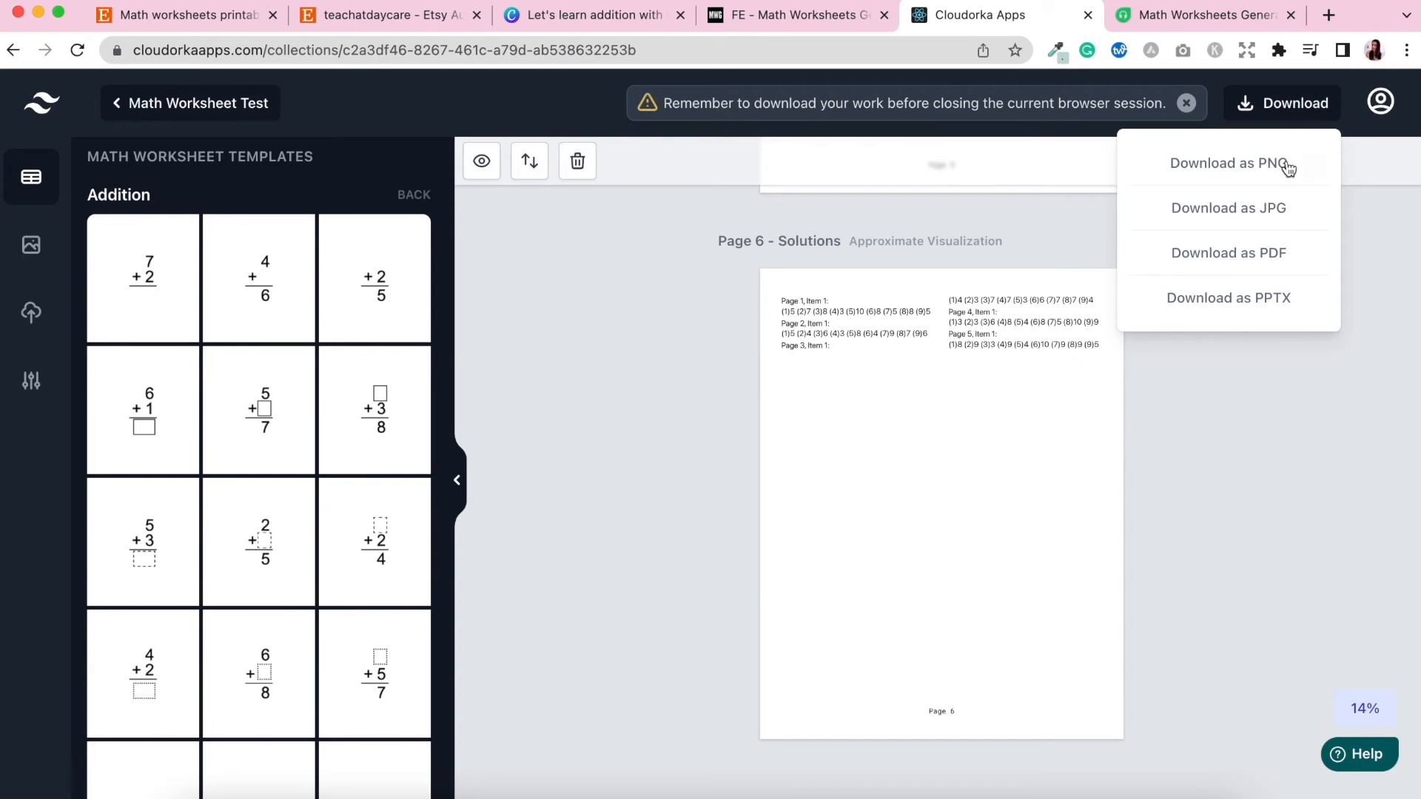
click(1233, 170)
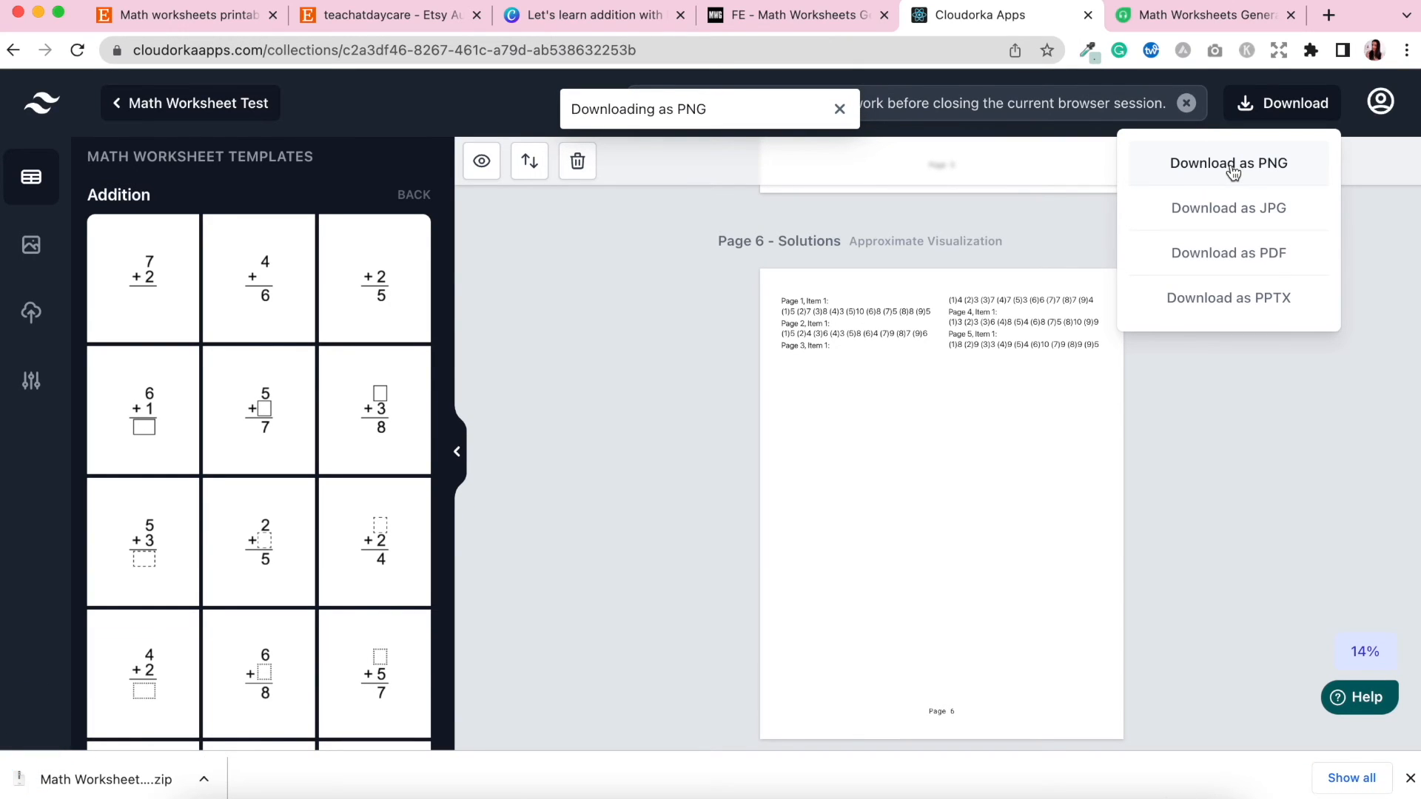
click(106, 783)
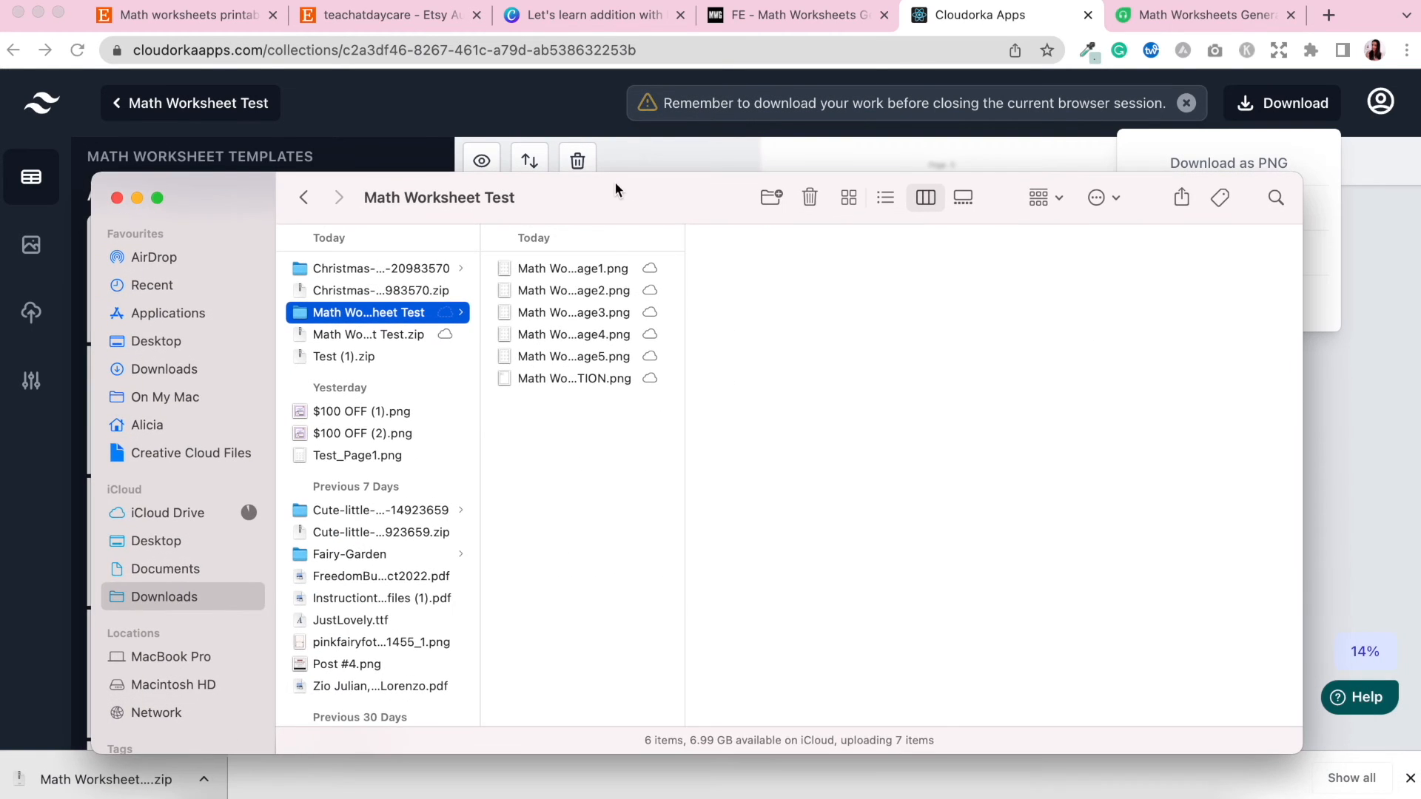
Preview each extracted worksheet PNG file in the Math Worksheet Test folder, then close the window.
drag(686, 263, 819, 263)
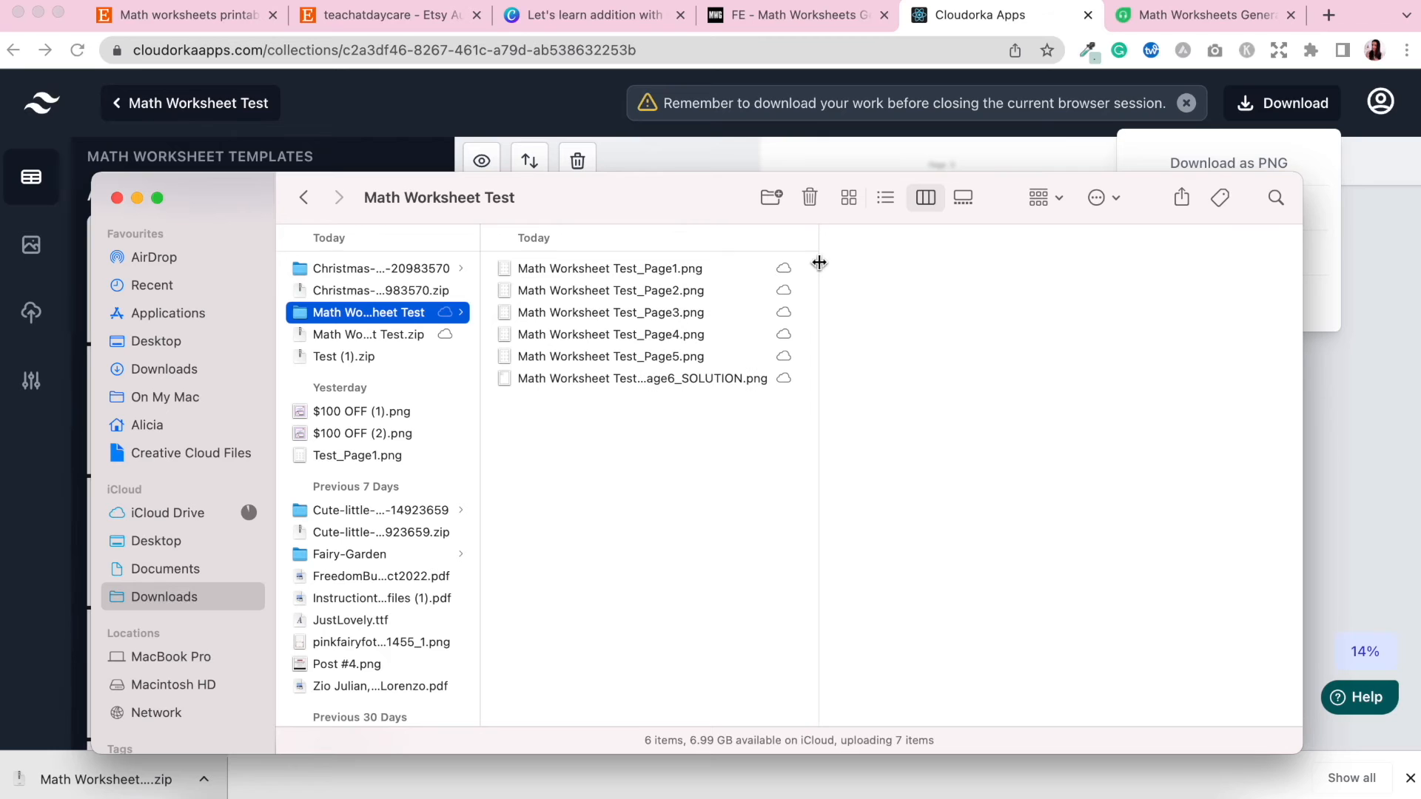
click(707, 269)
key(Down)
key(Down)
key(Down)
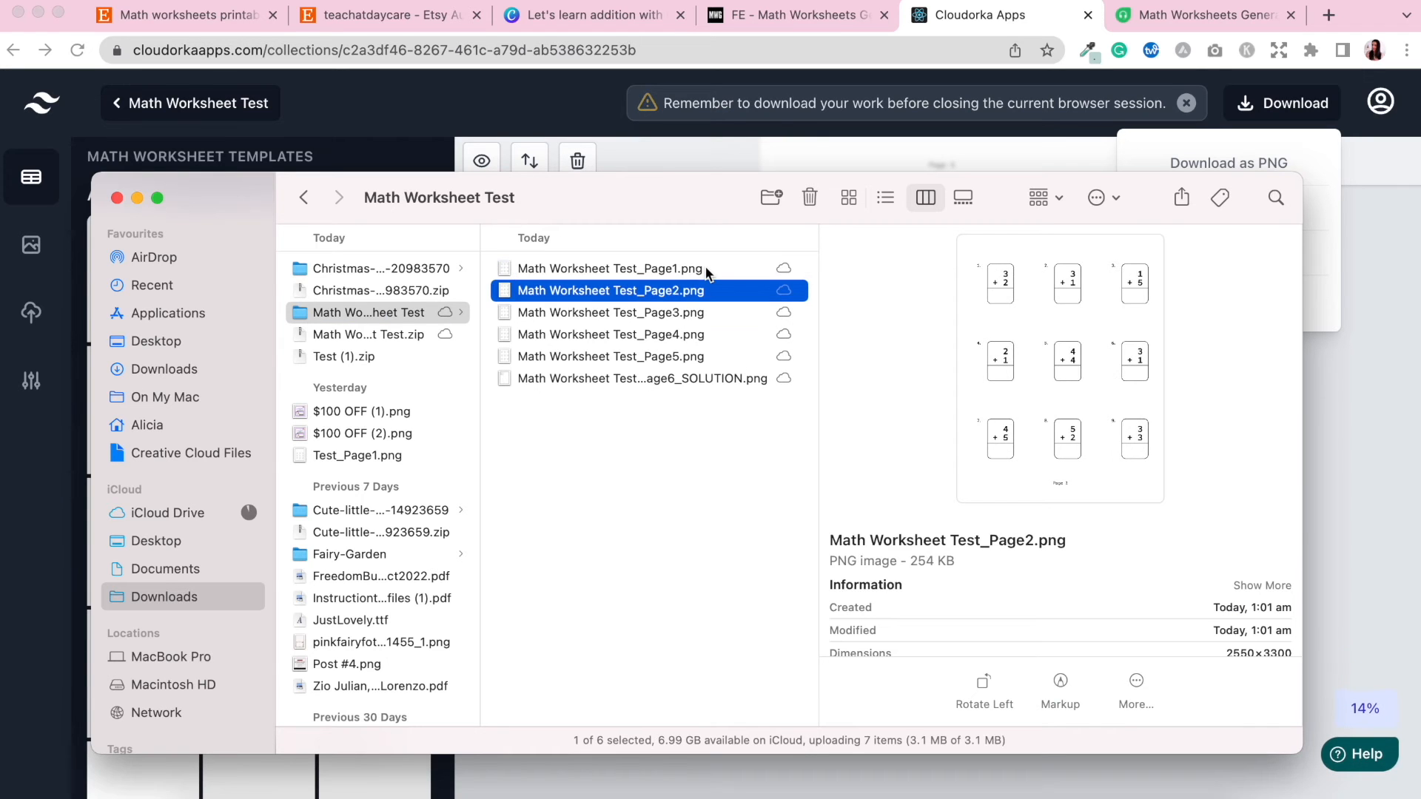
key(Down)
key(Down)
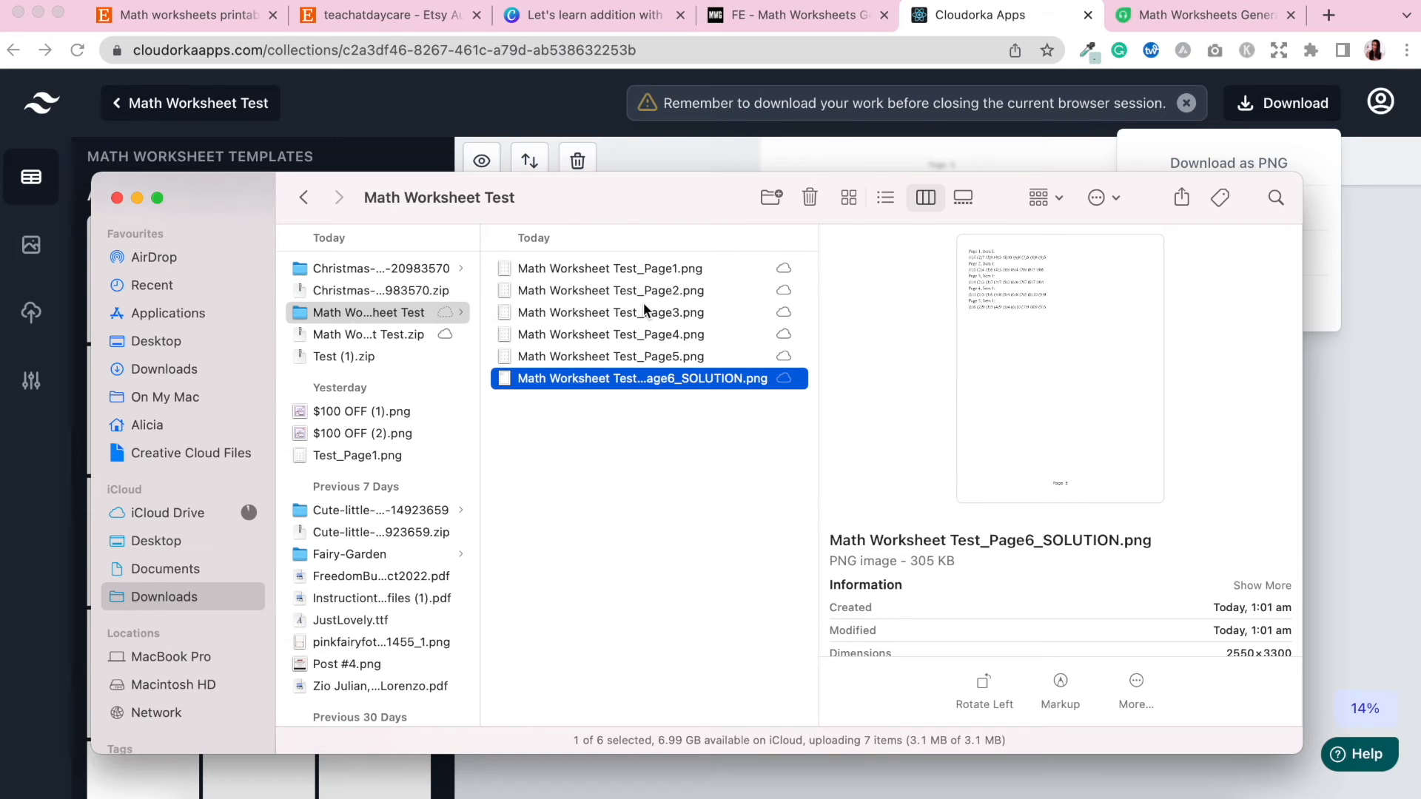
click(137, 199)
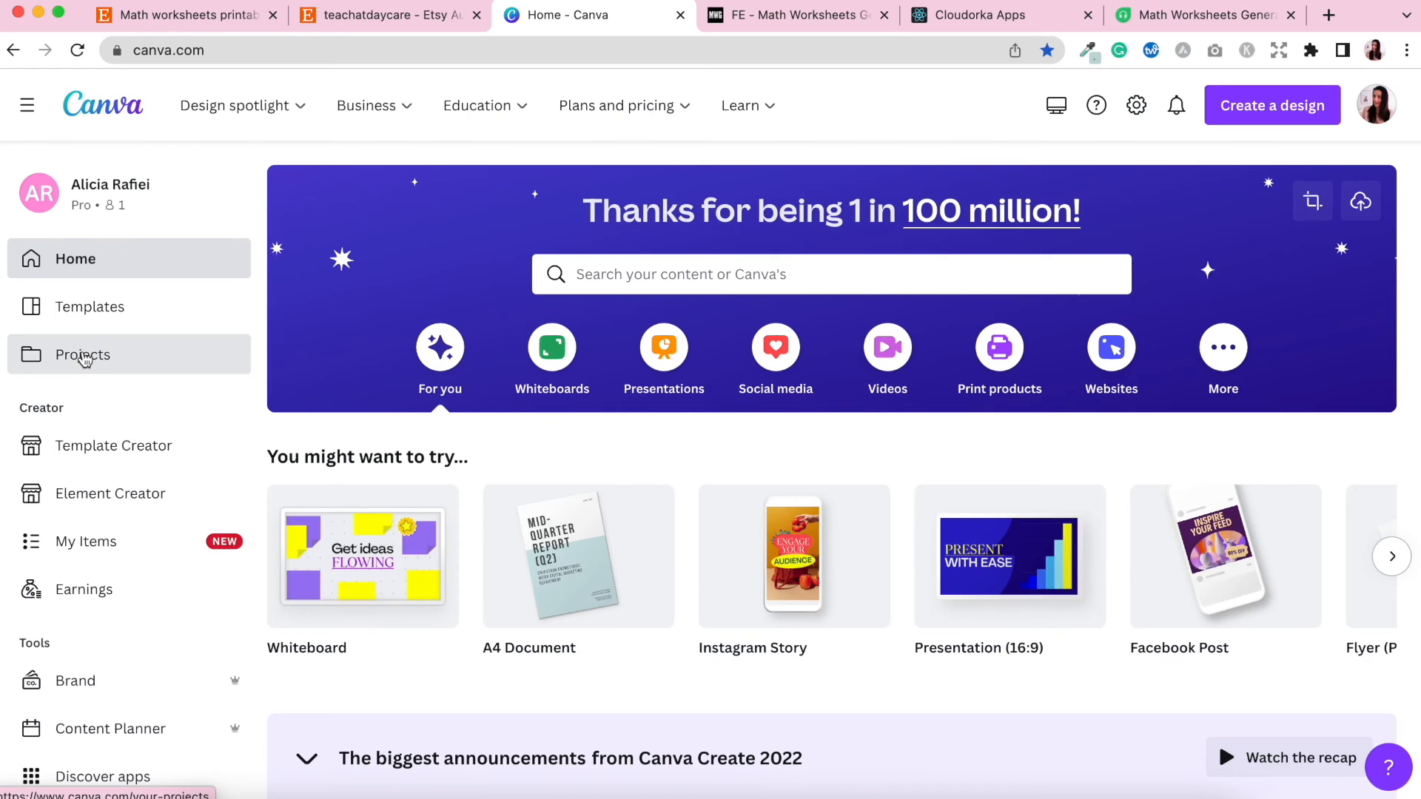
In Canva, create a new project folder named Math Worksheets.
click(84, 357)
click(1377, 187)
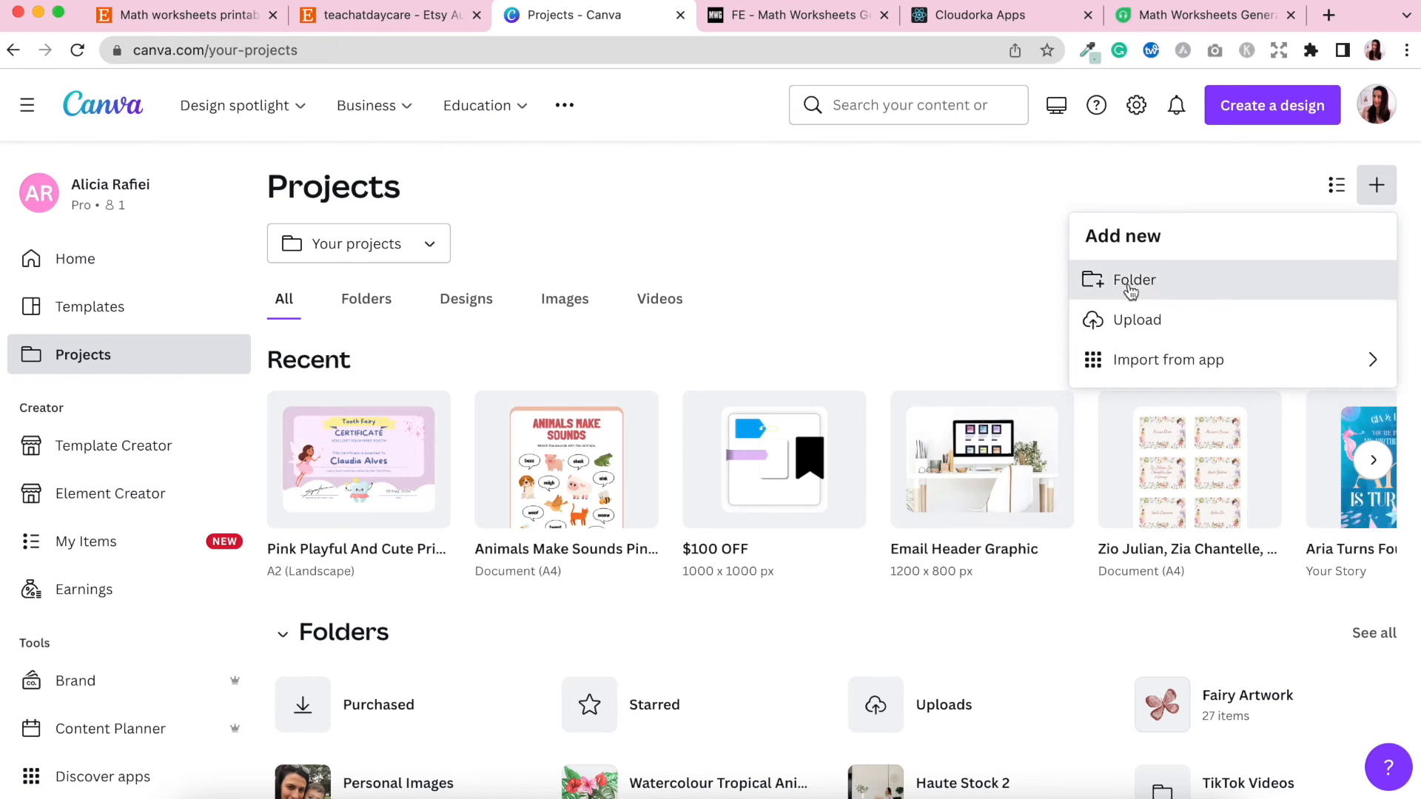
click(1131, 281)
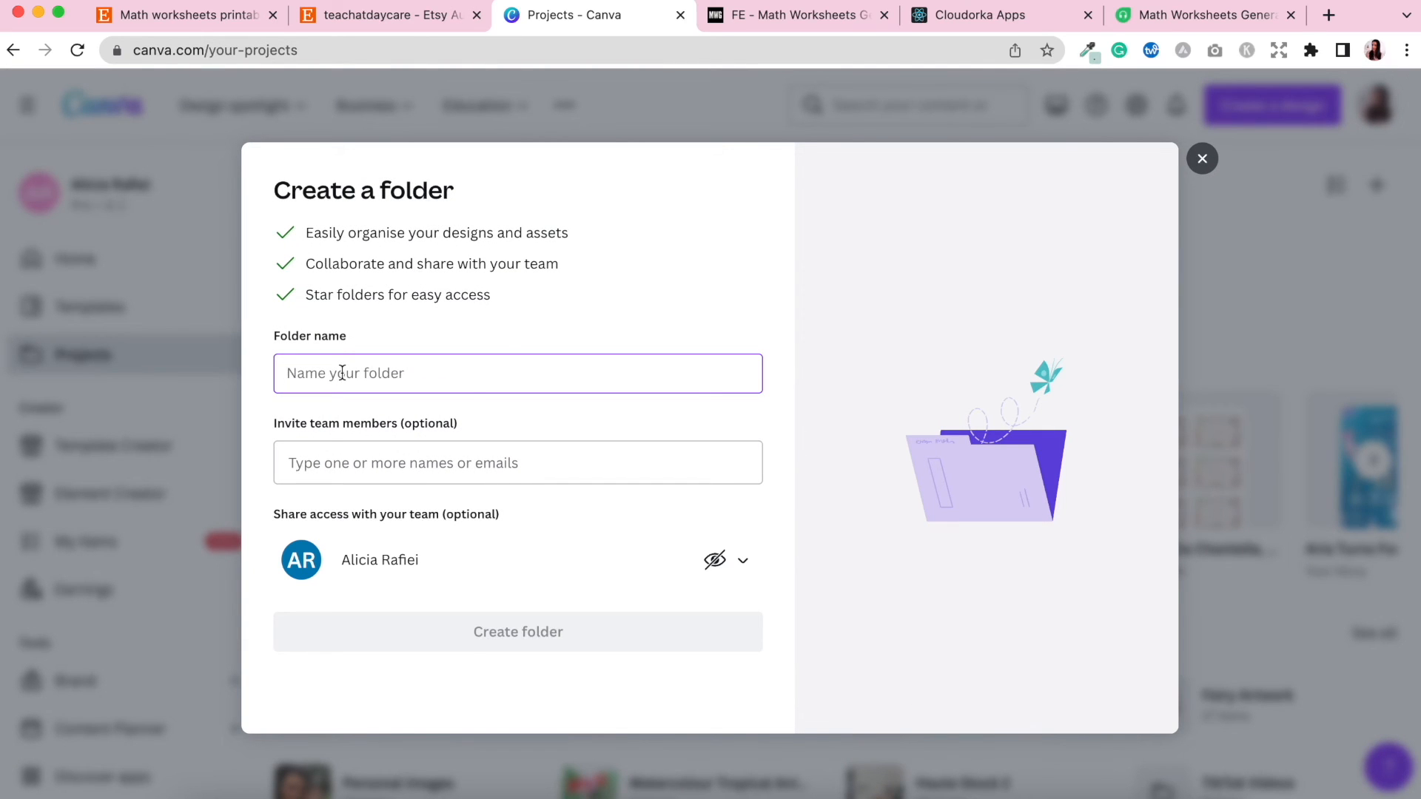
text(Math Works)
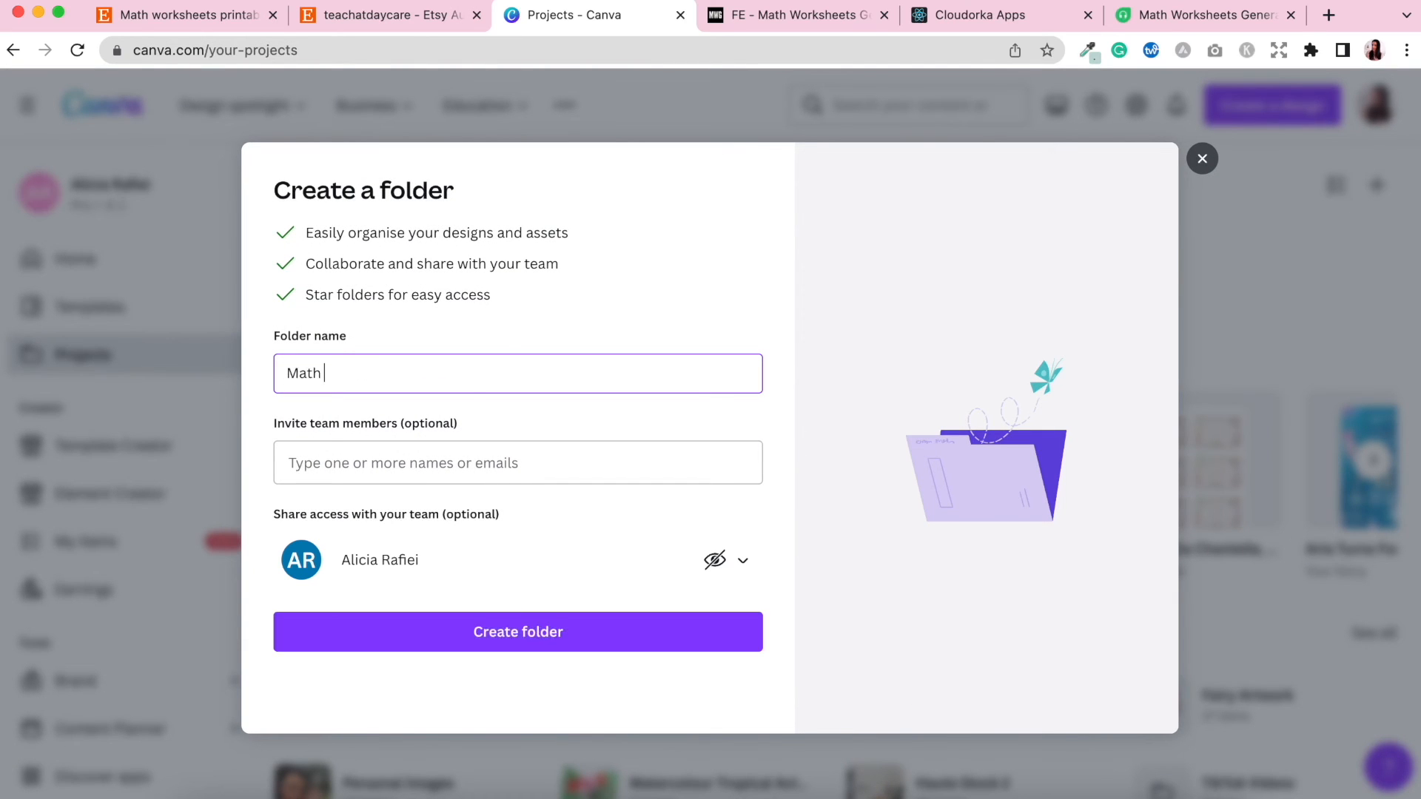
text(heets)
click(534, 635)
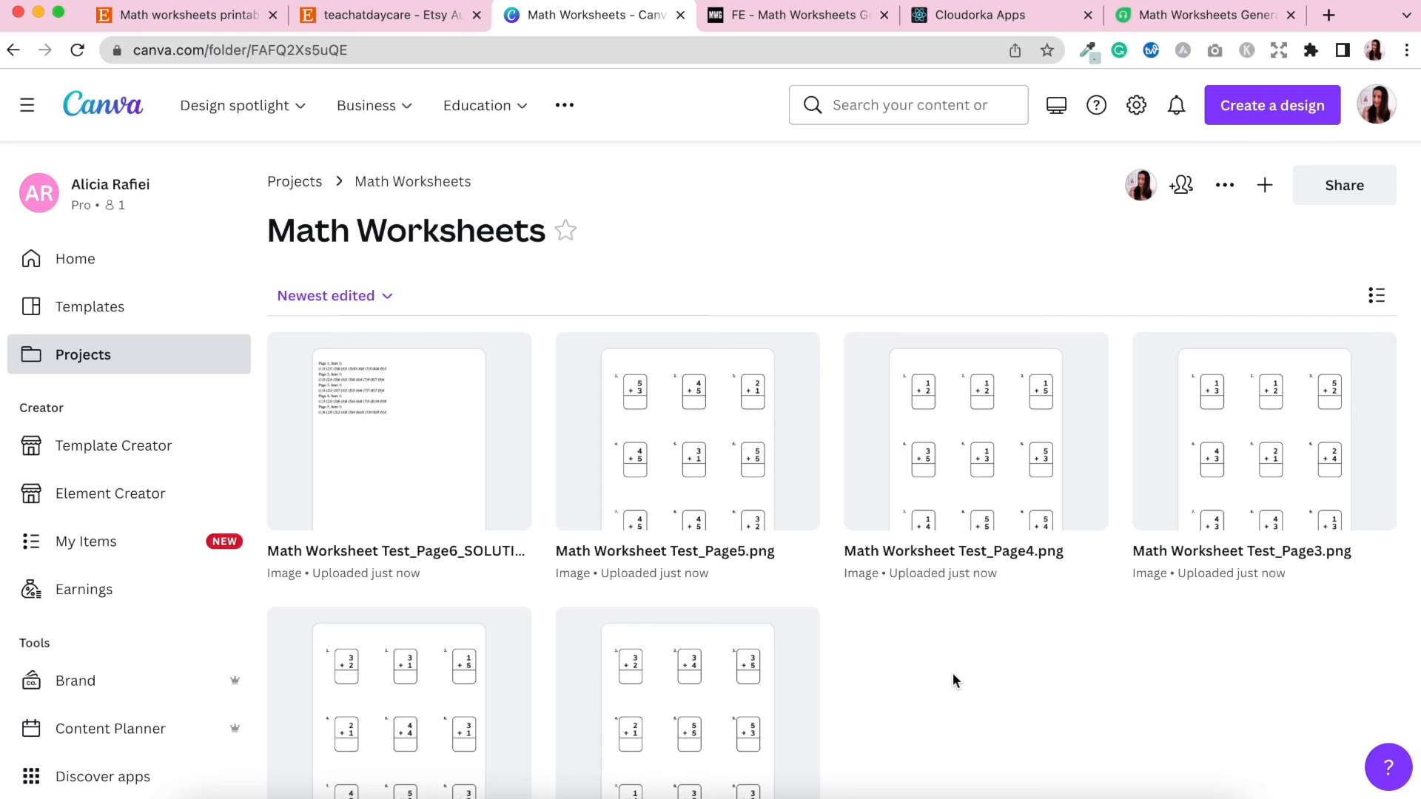
Create a new US Letter Document design and open the Math Worksheets folder in its side panel.
click(1275, 107)
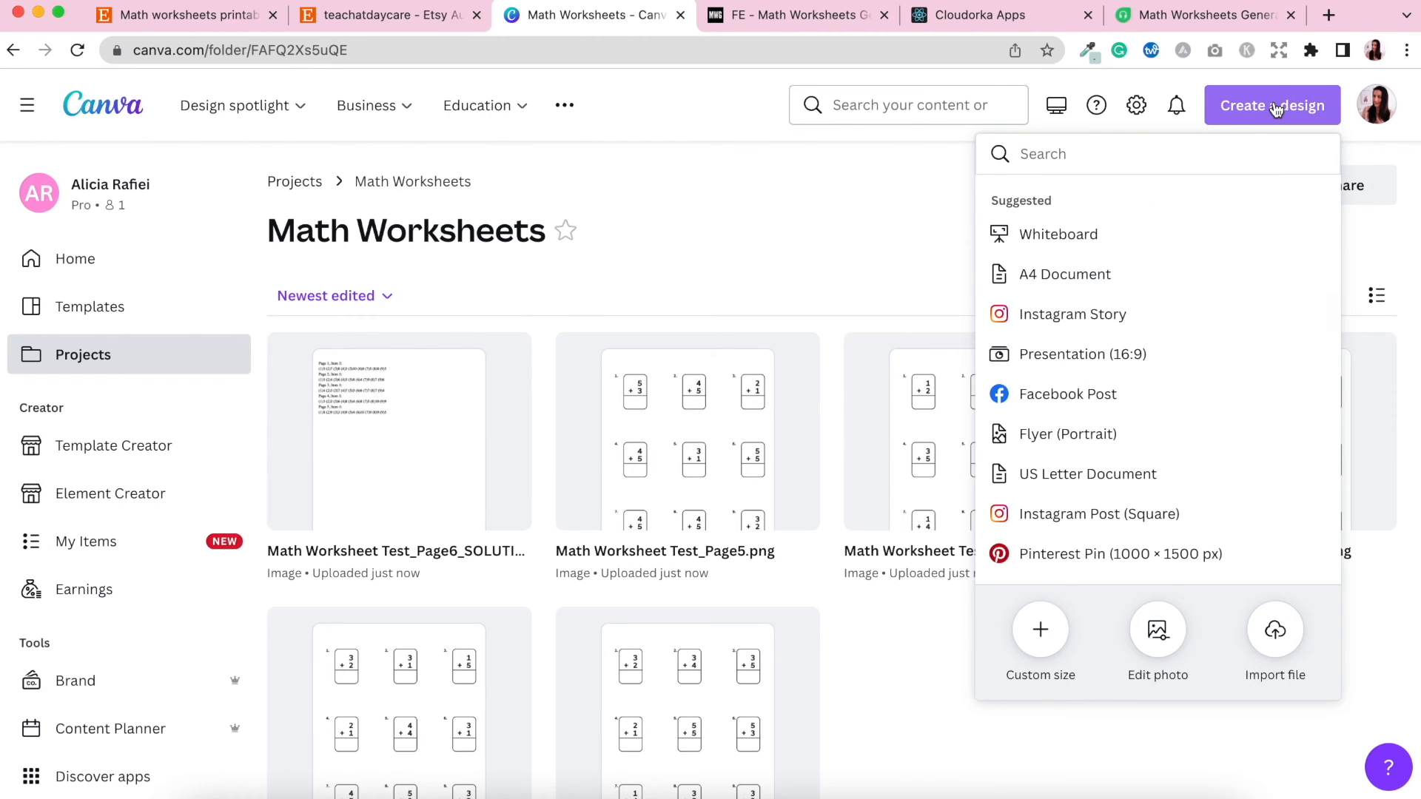
click(1101, 472)
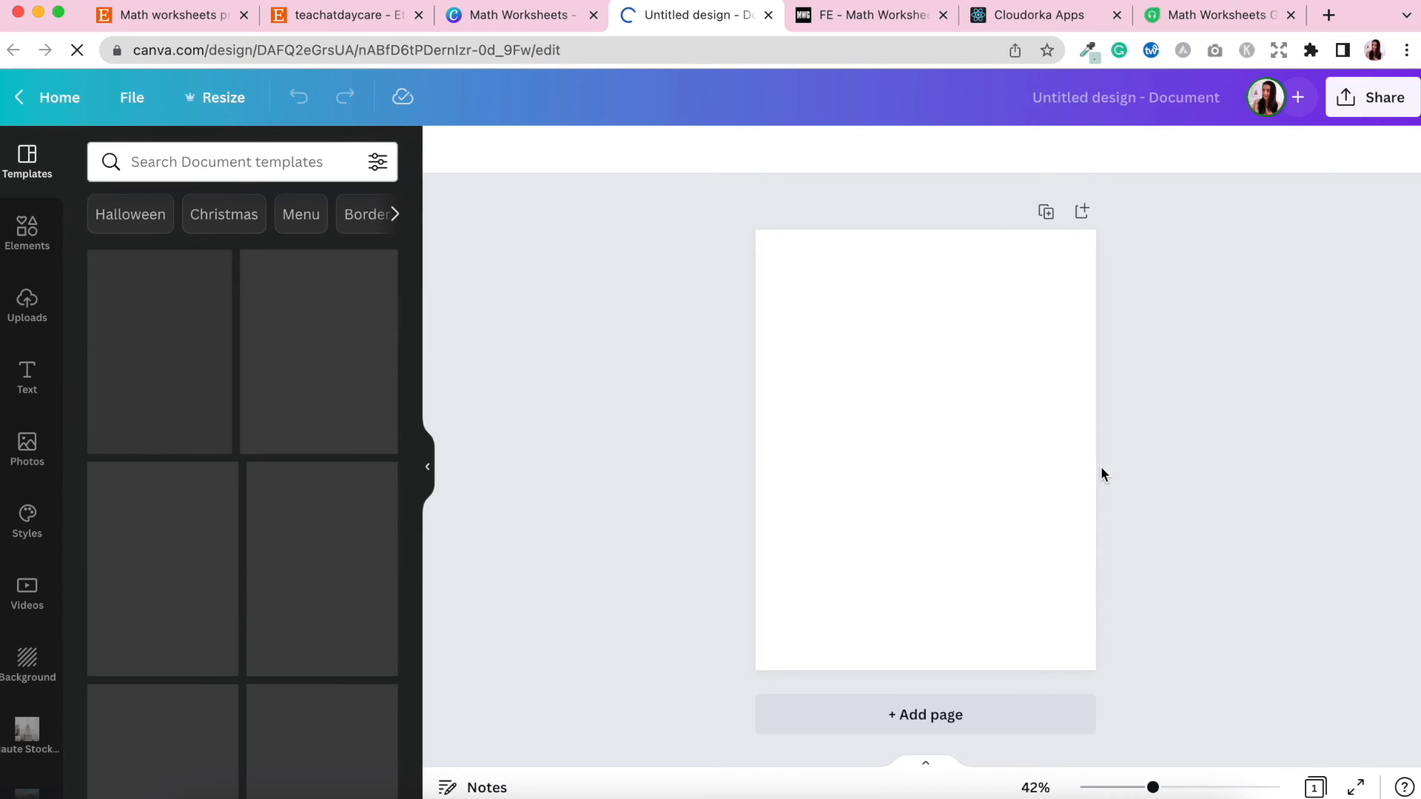
scroll(29, 636, down, 10)
scroll(35, 648, down, 5)
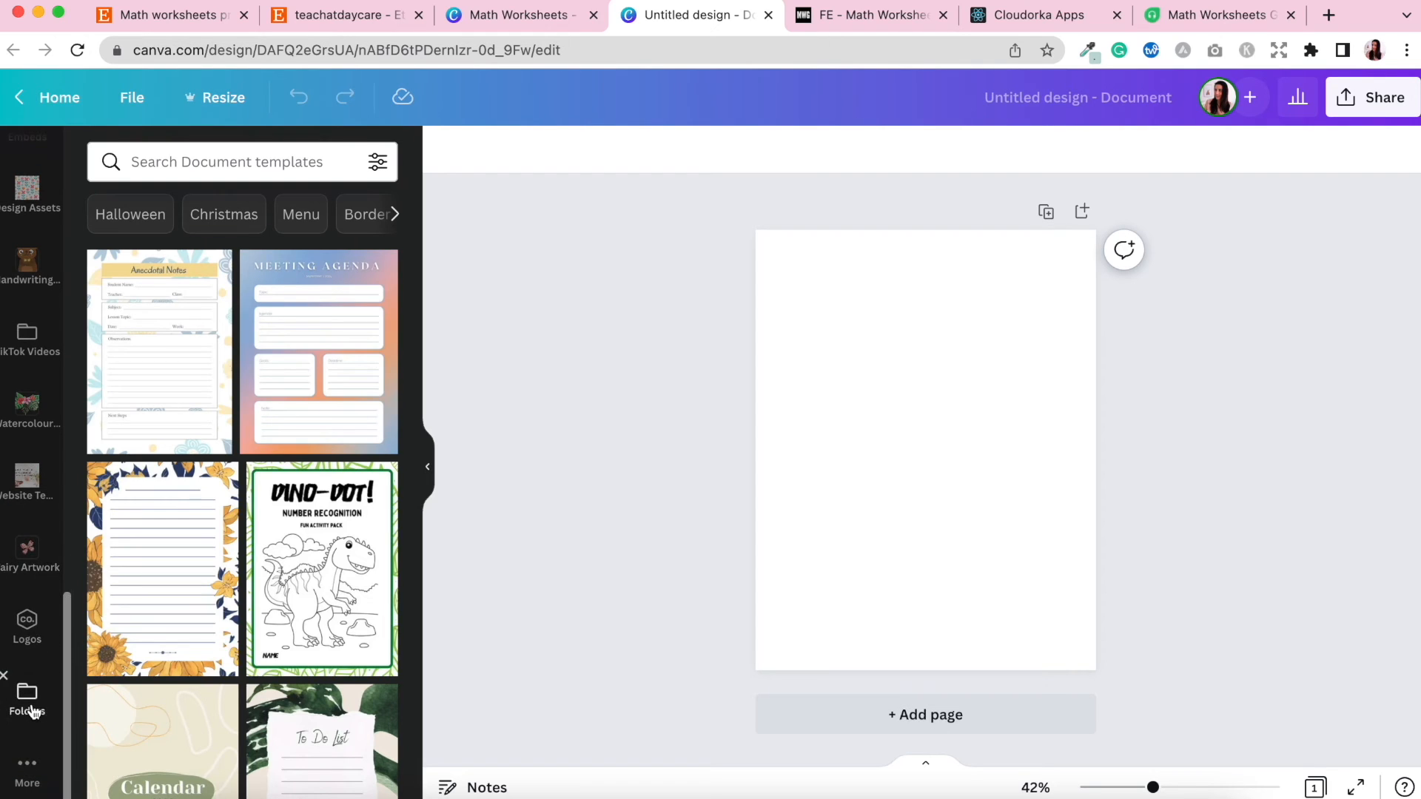
click(31, 710)
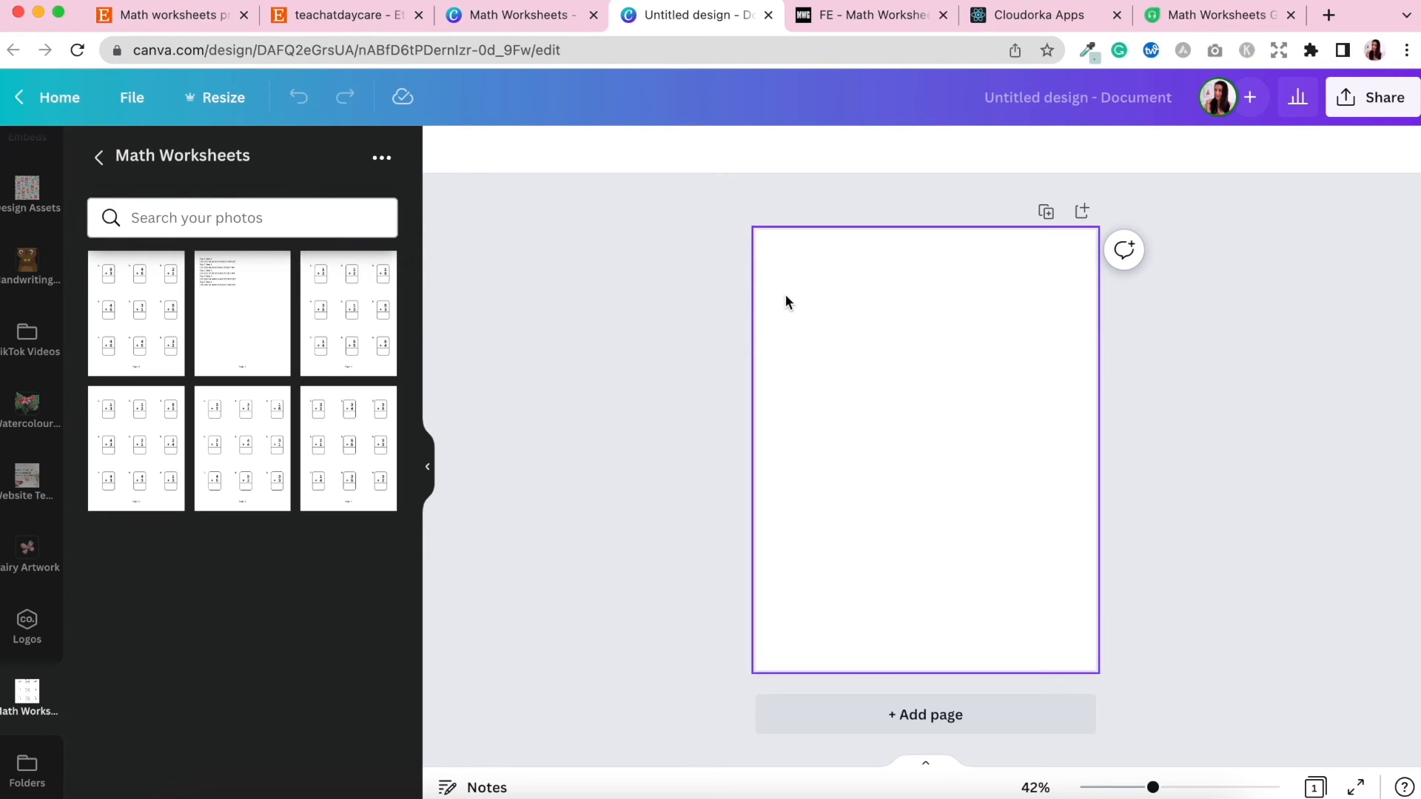
Add a rounded square shape and stretch it to cover nearly the entire page with a small margin.
scroll(30, 444, up, 15)
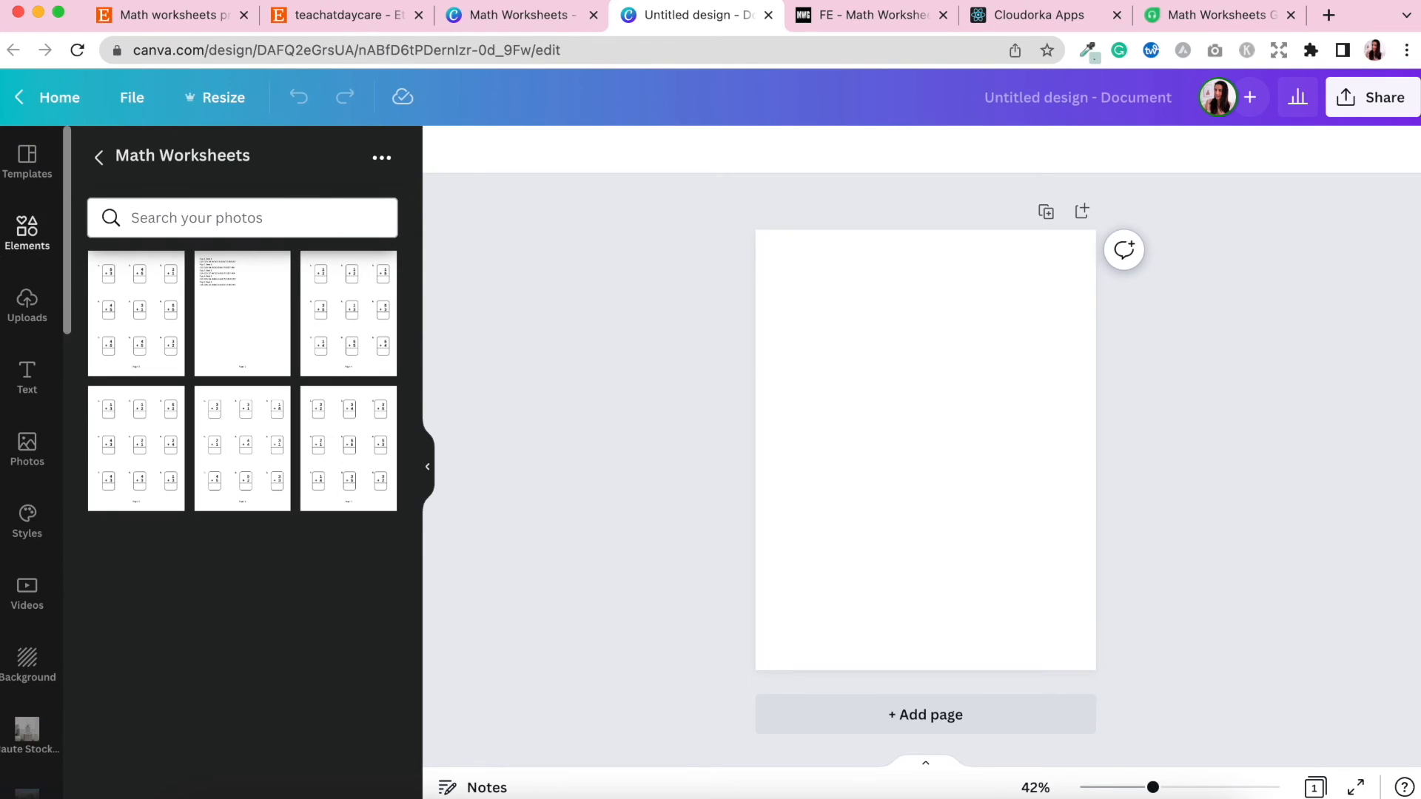
click(27, 231)
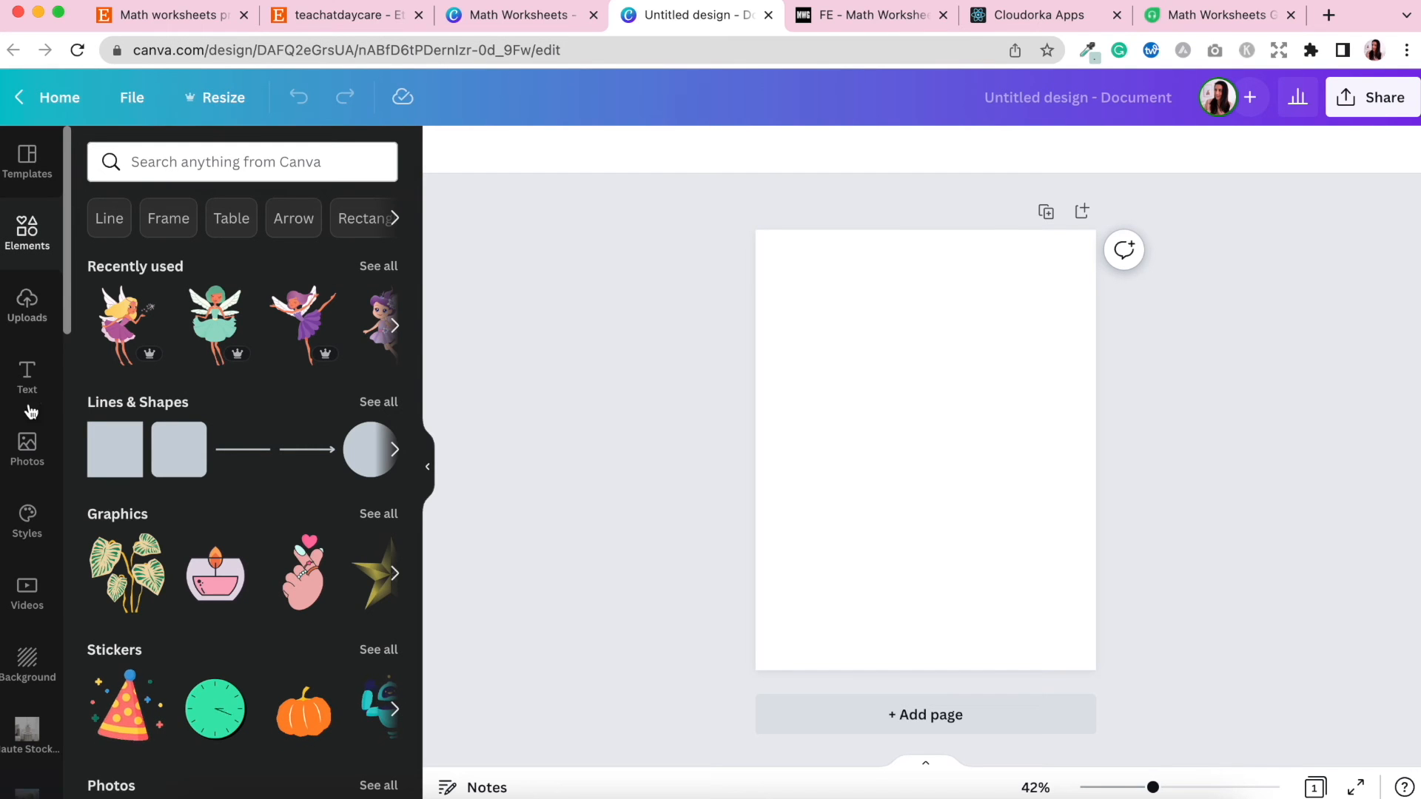
click(178, 449)
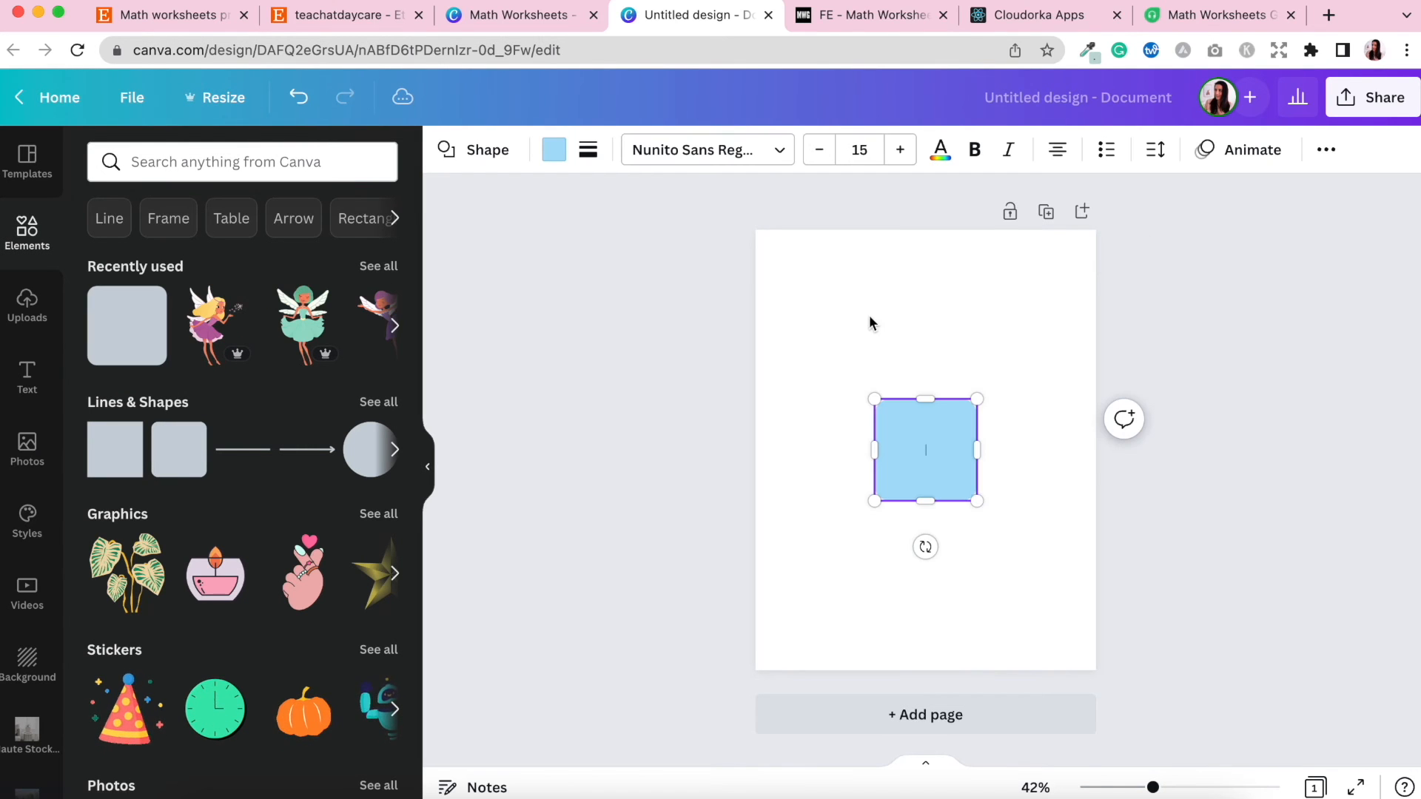
drag(926, 399, 925, 253)
drag(925, 502, 933, 656)
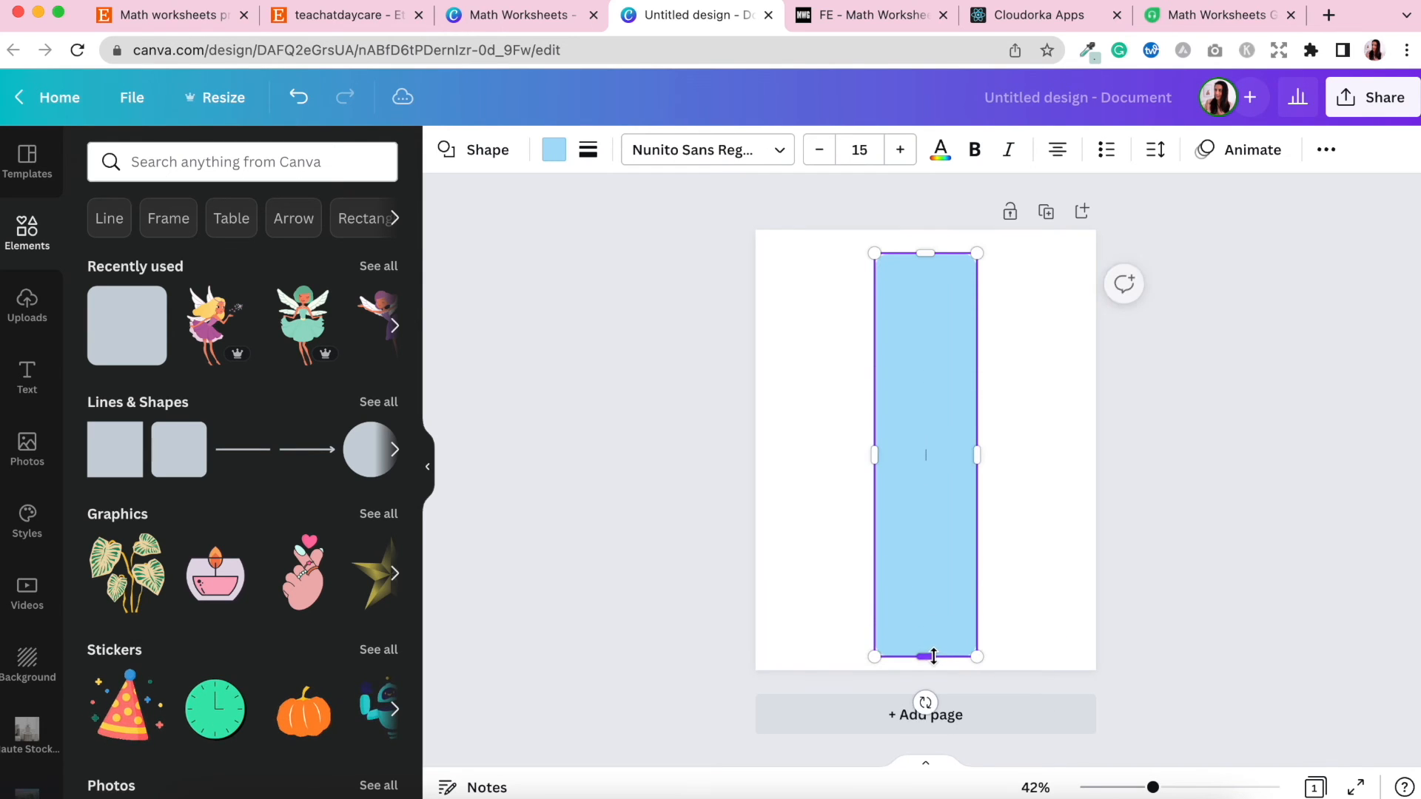
drag(876, 458, 771, 455)
drag(977, 454, 1082, 454)
drag(927, 252, 928, 237)
drag(976, 376, 976, 379)
click(1221, 427)
click(987, 333)
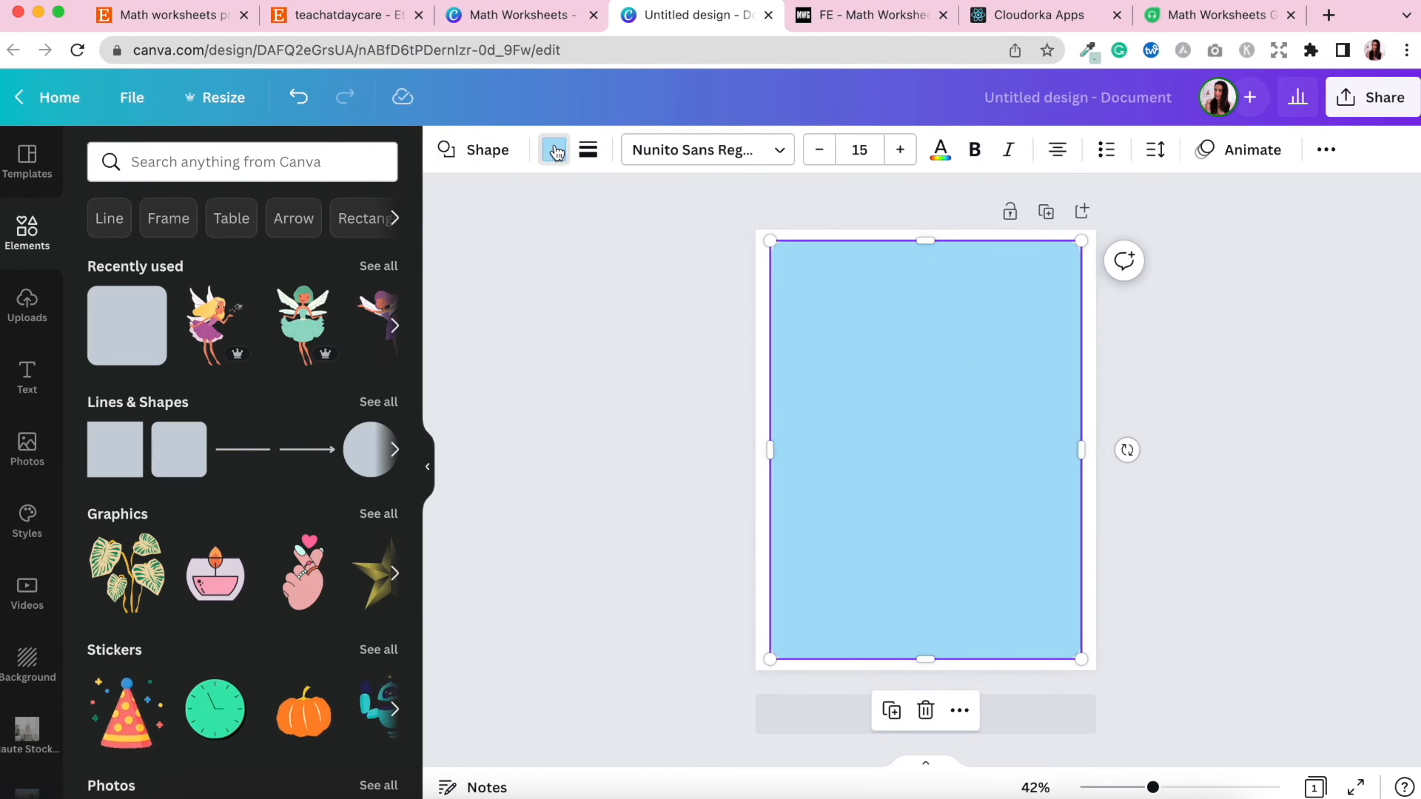
Change the rounded rectangle's fill colour to white.
click(555, 151)
click(320, 250)
click(788, 248)
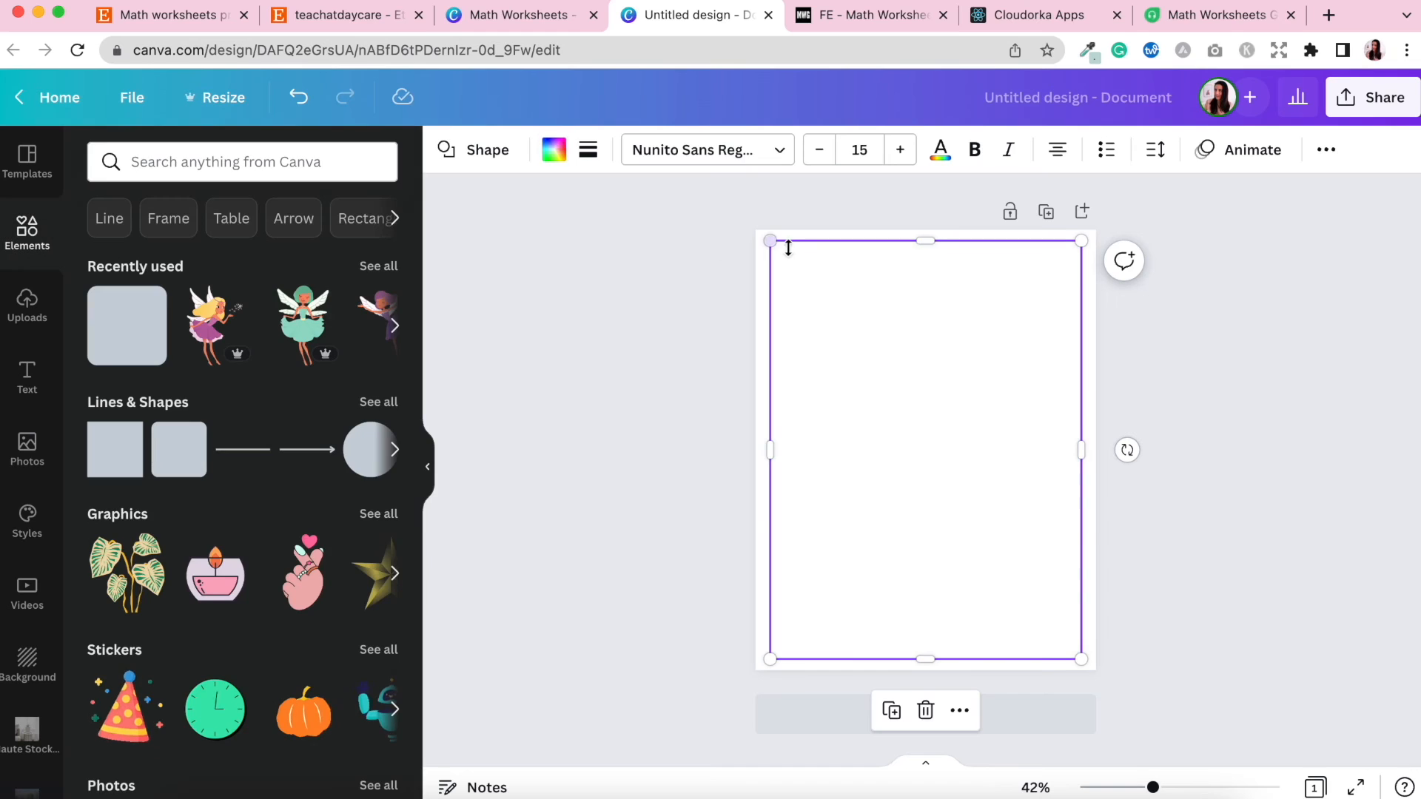
Set the page background colour to pink so it frames the white rectangle.
click(722, 247)
click(760, 247)
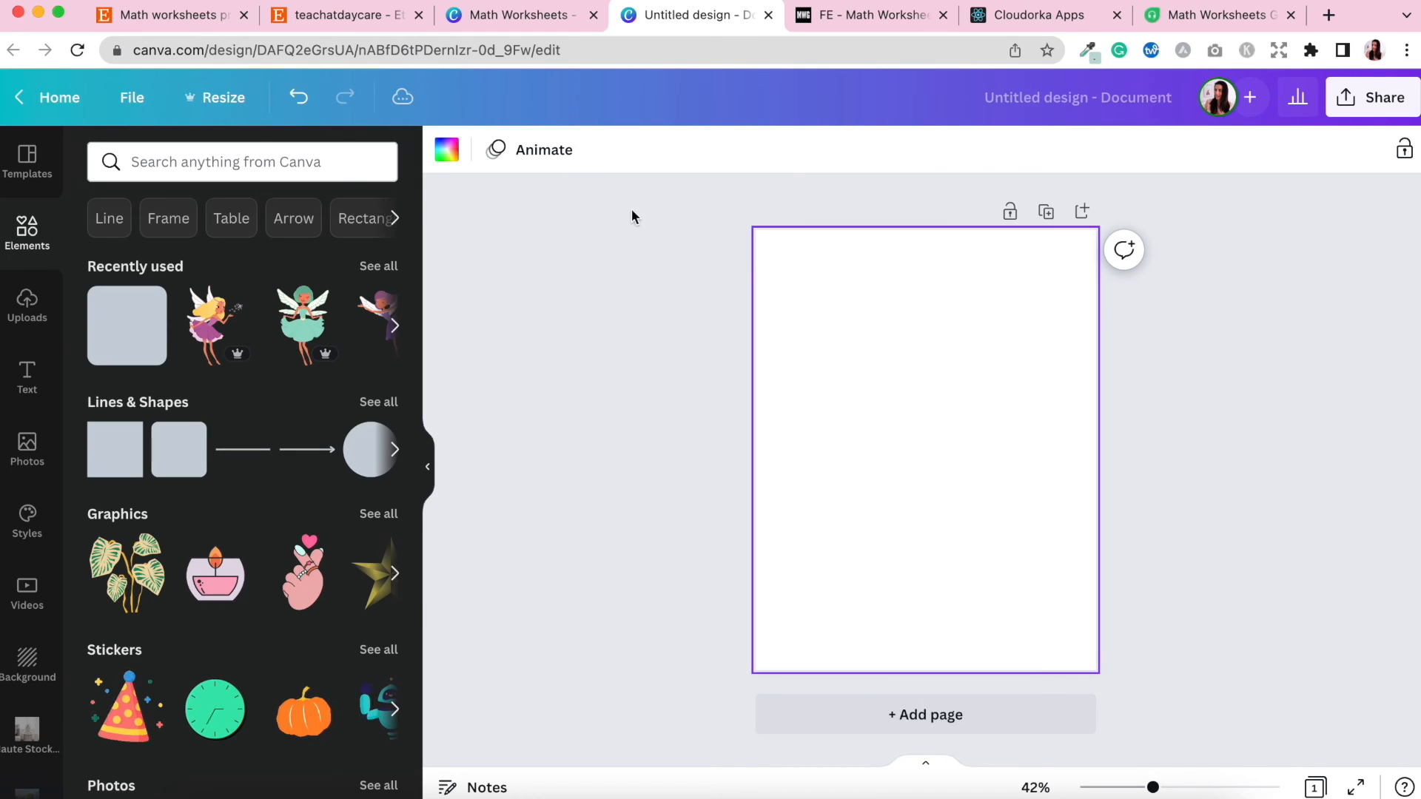
click(453, 158)
click(374, 404)
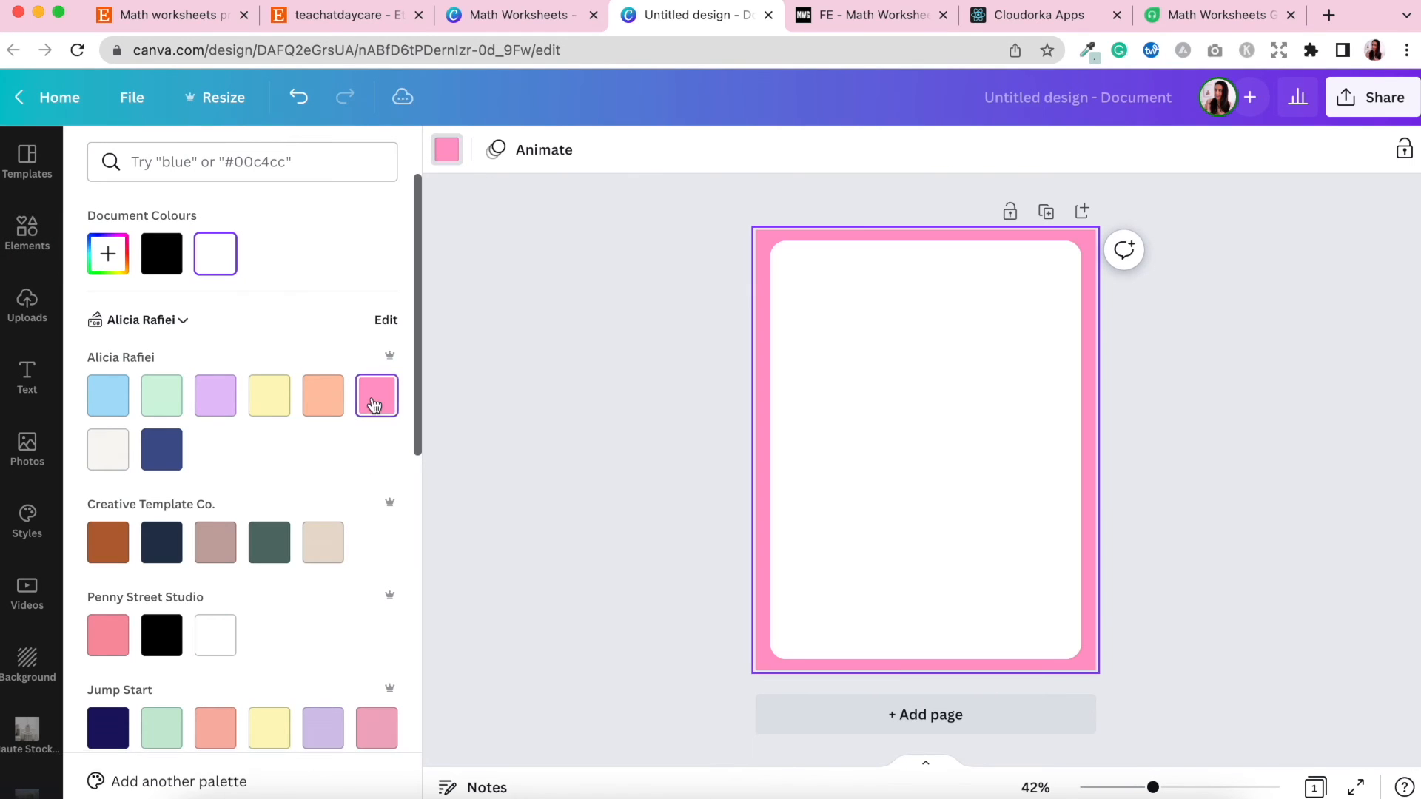
click(689, 412)
click(688, 413)
click(971, 444)
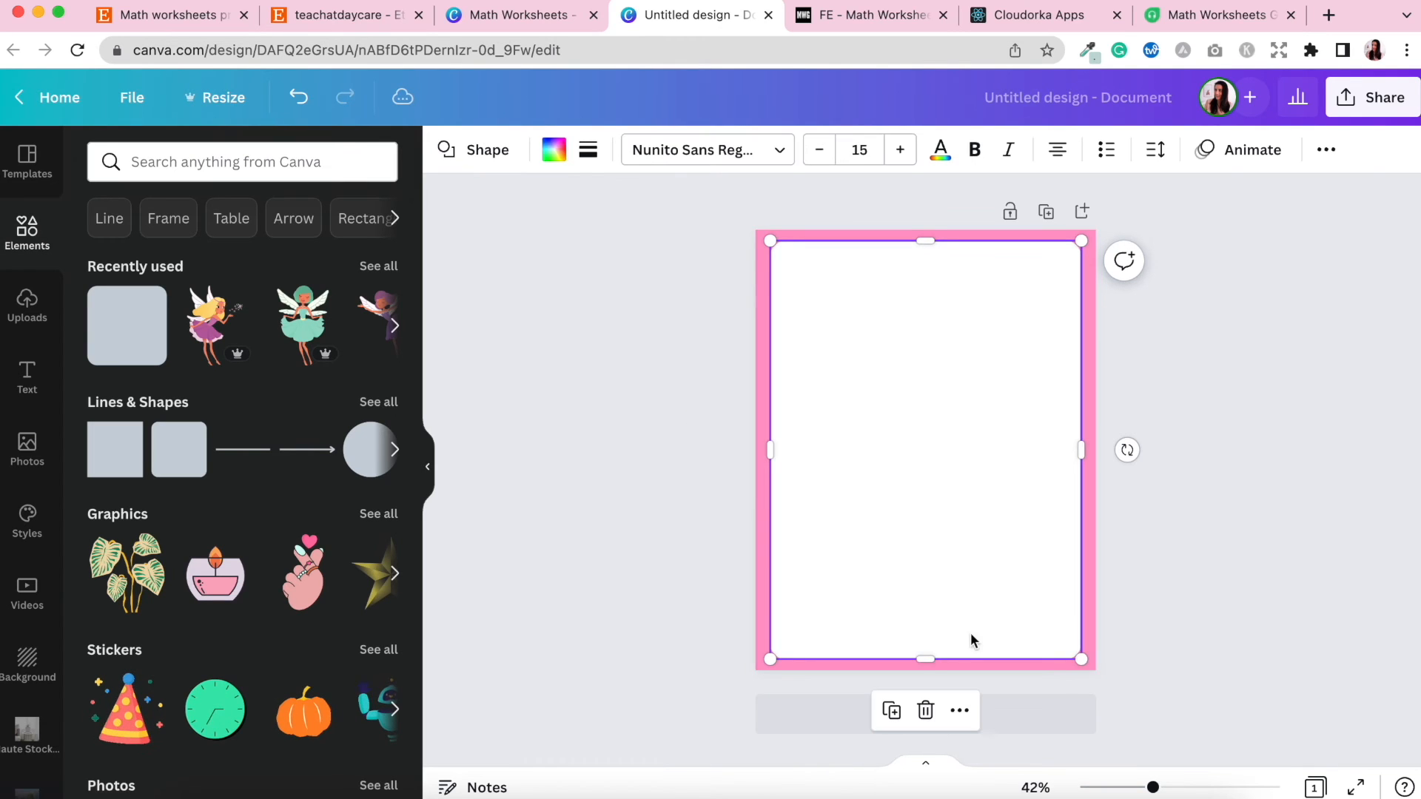
right_click(925, 661)
click(916, 651)
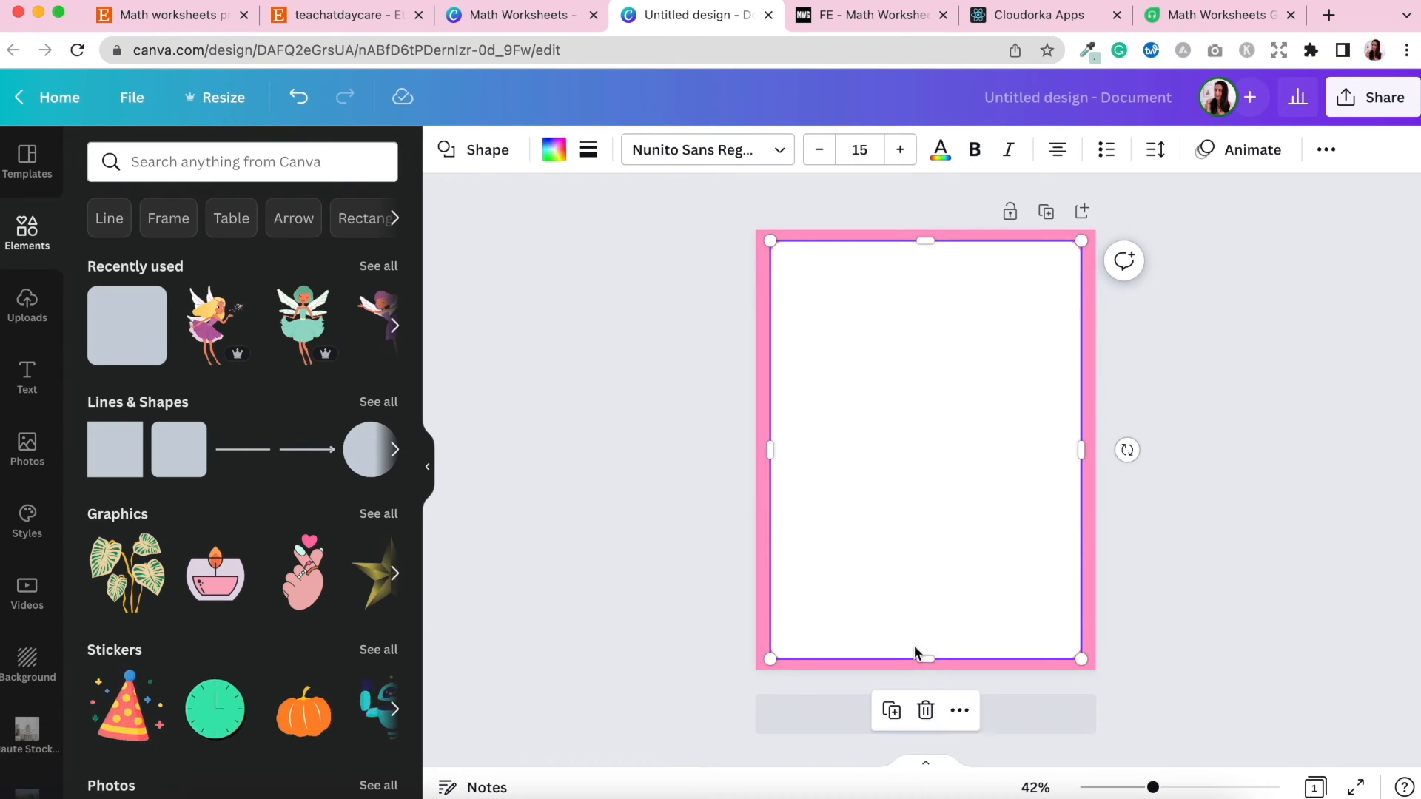
right_click(925, 661)
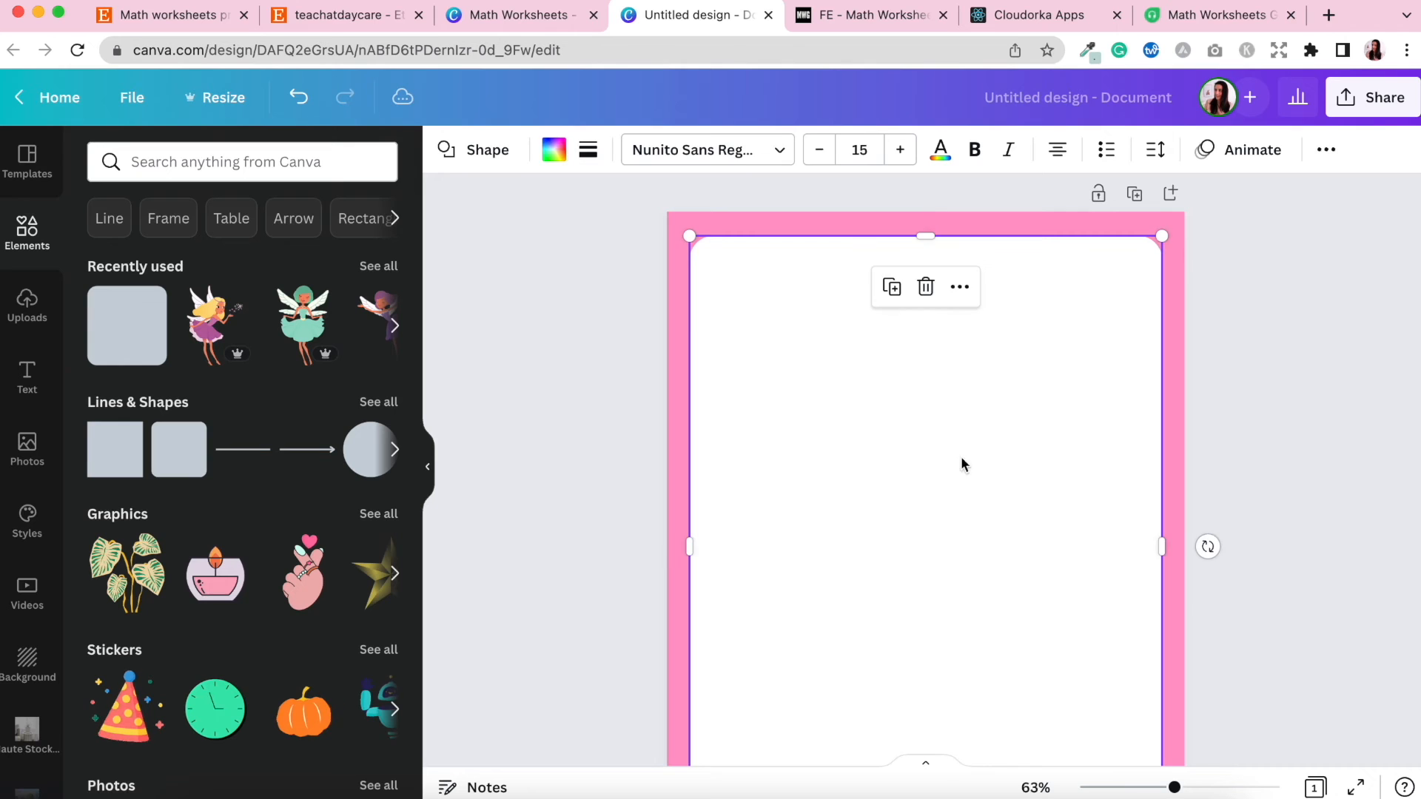
click(1300, 498)
scroll(1272, 498, down, 5)
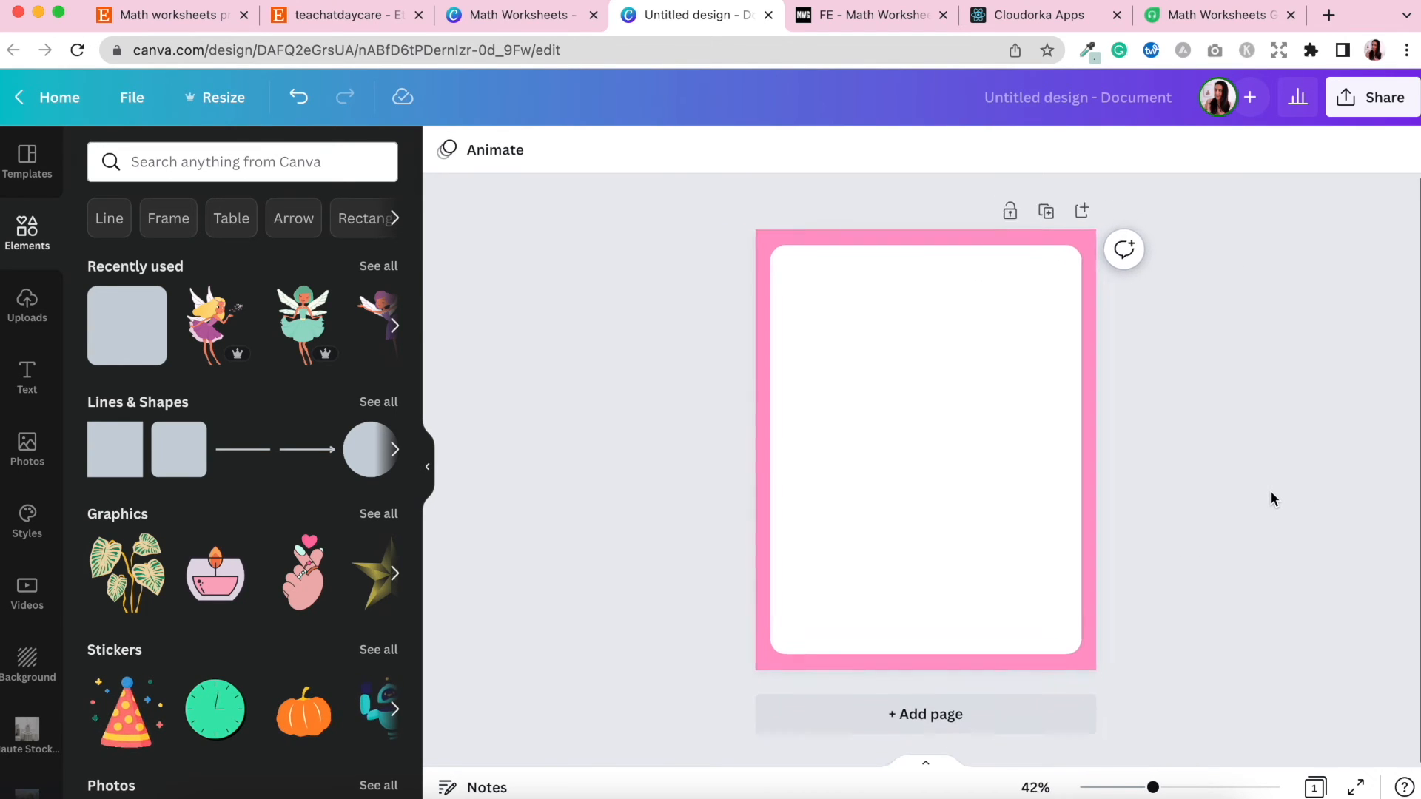
scroll(1272, 498, up, 2)
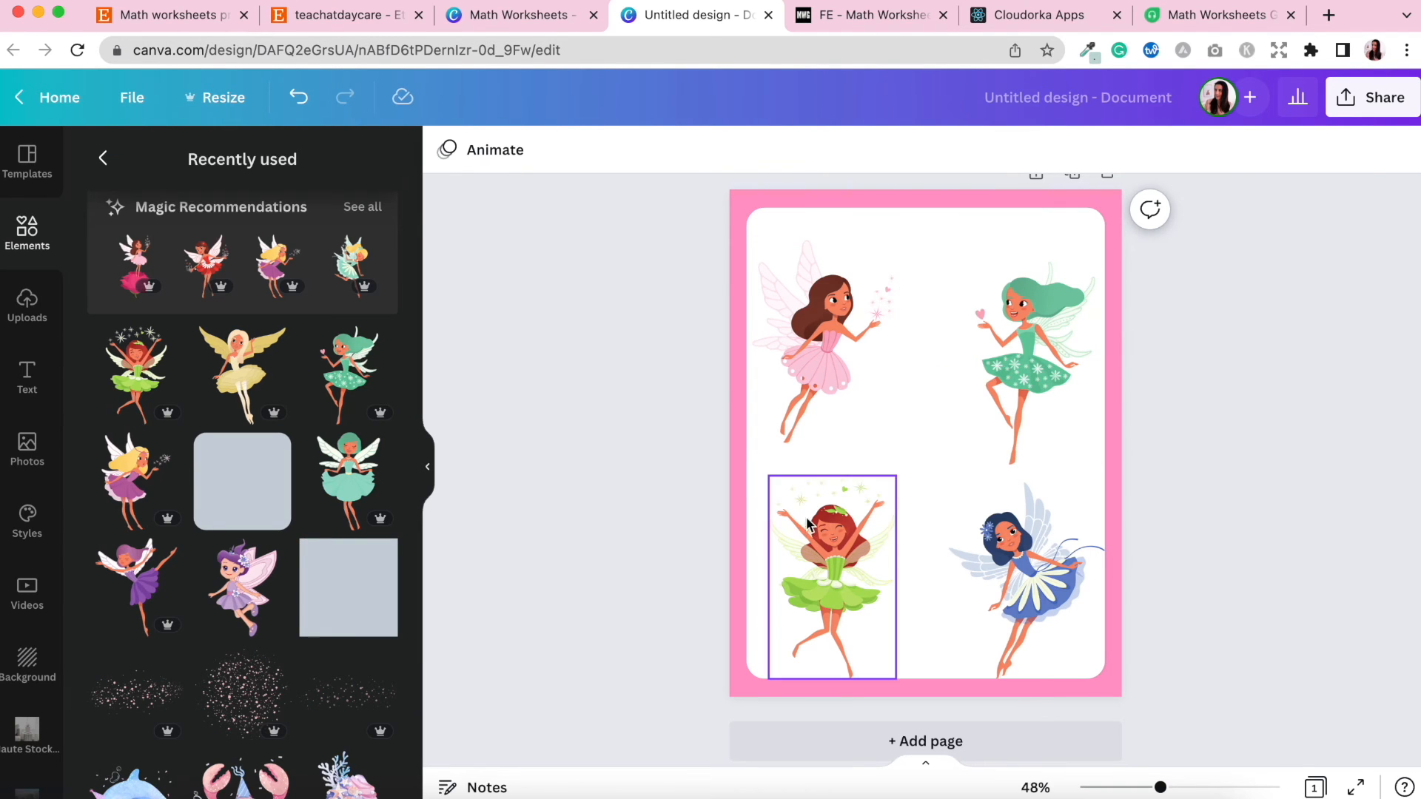
Shrink the four fairy illustrations together into a small group near the page centre.
click(814, 355)
shift+click(1050, 360)
shift+click(1047, 502)
shift+click(872, 524)
drag(1102, 678, 856, 442)
drag(853, 318, 952, 437)
click(1067, 296)
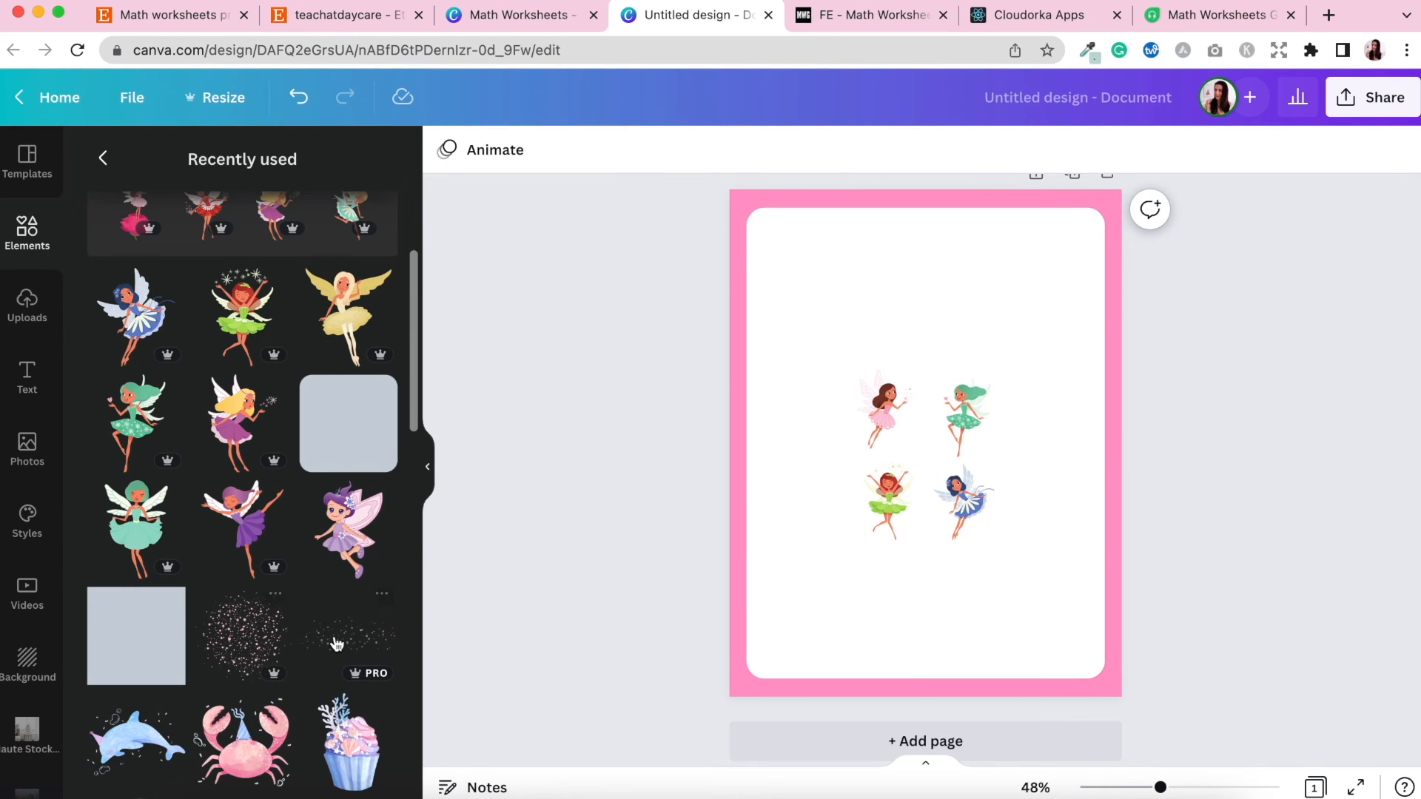
Add a glitter sparkle element, shrink it, and place two copies across the top of the white rectangle.
scroll(296, 667, down, 1)
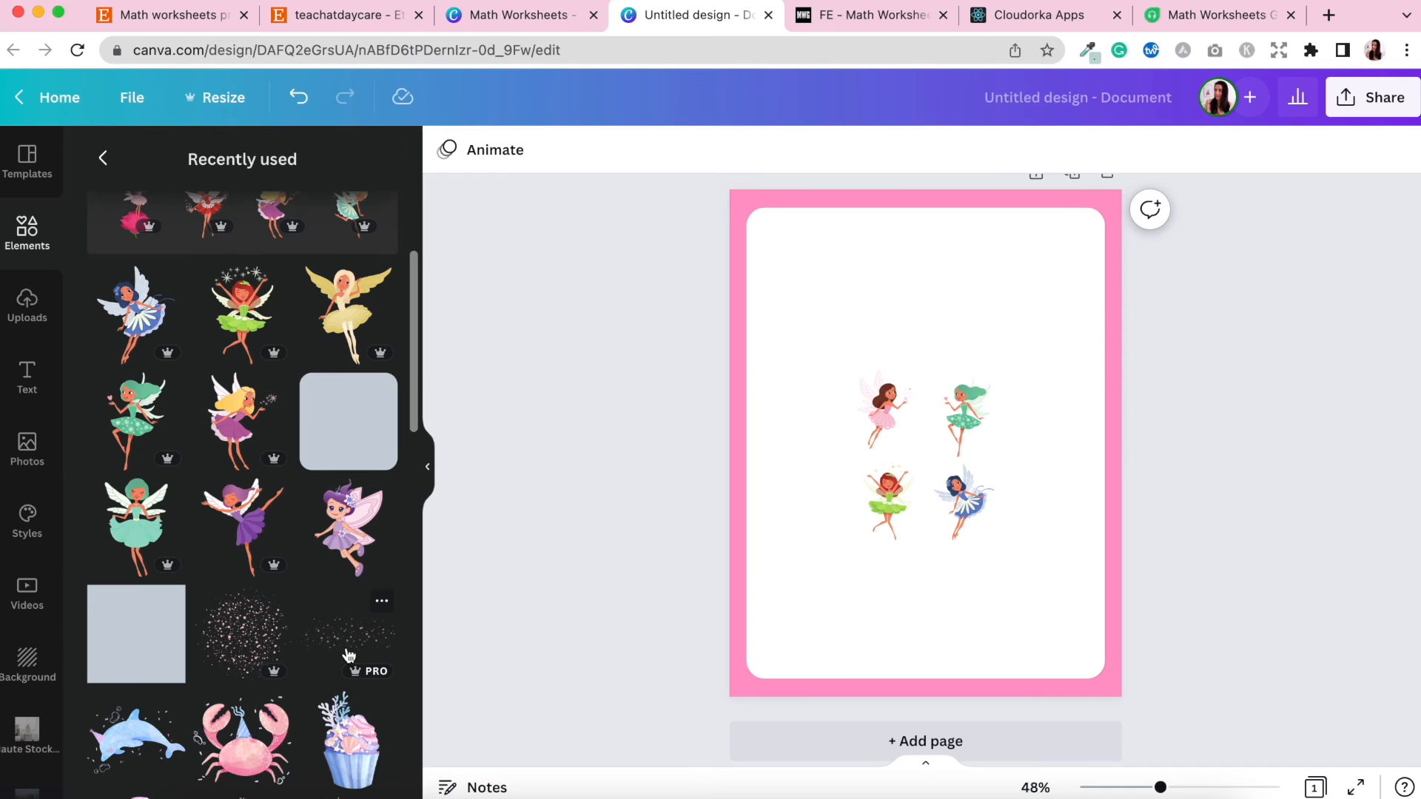
click(345, 637)
drag(1030, 481, 1017, 575)
key(super+d)
key(BackSpace)
click(1021, 308)
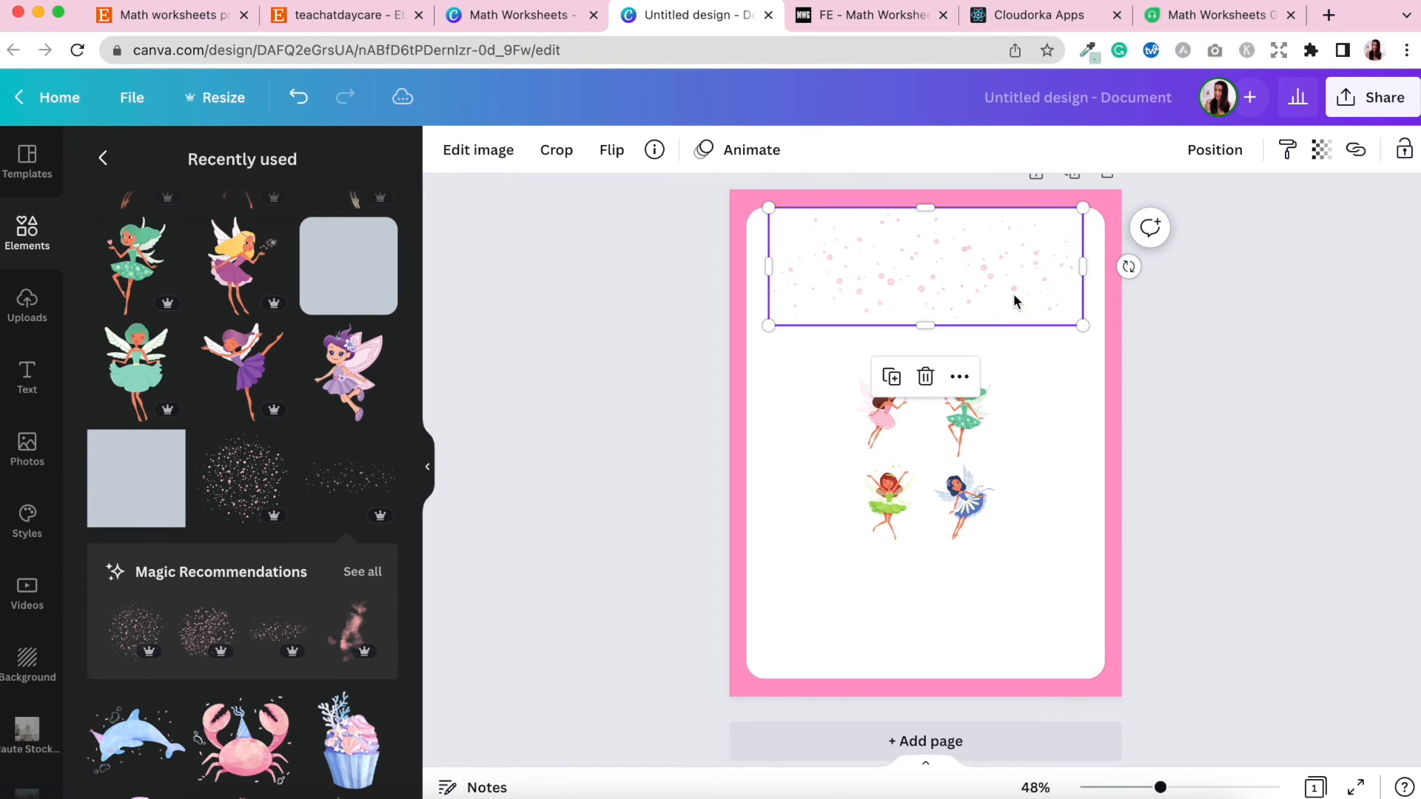
drag(1085, 323, 926, 303)
drag(878, 247, 1065, 244)
click(1241, 330)
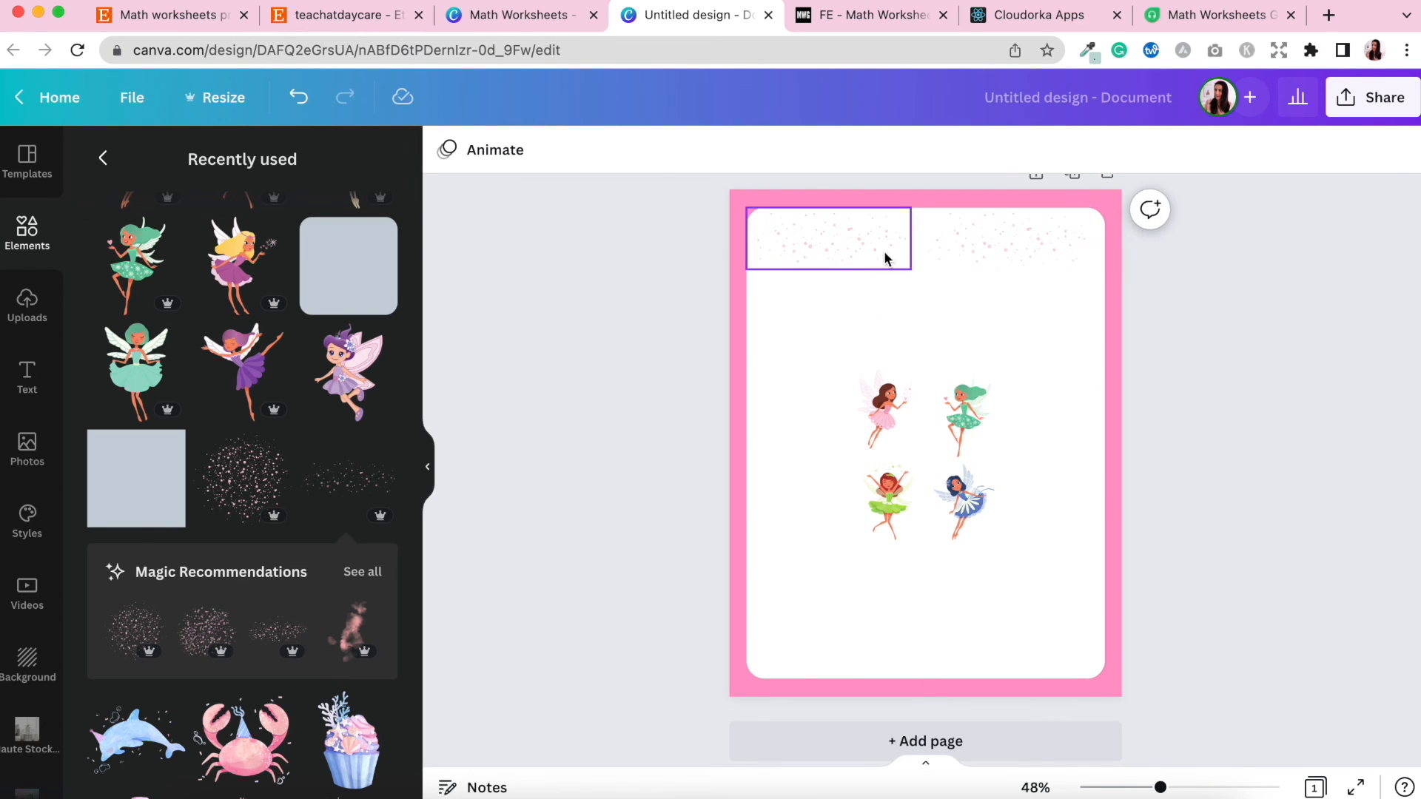
Copy both sparkle elements down to the bottom edge of the white rectangle.
click(853, 258)
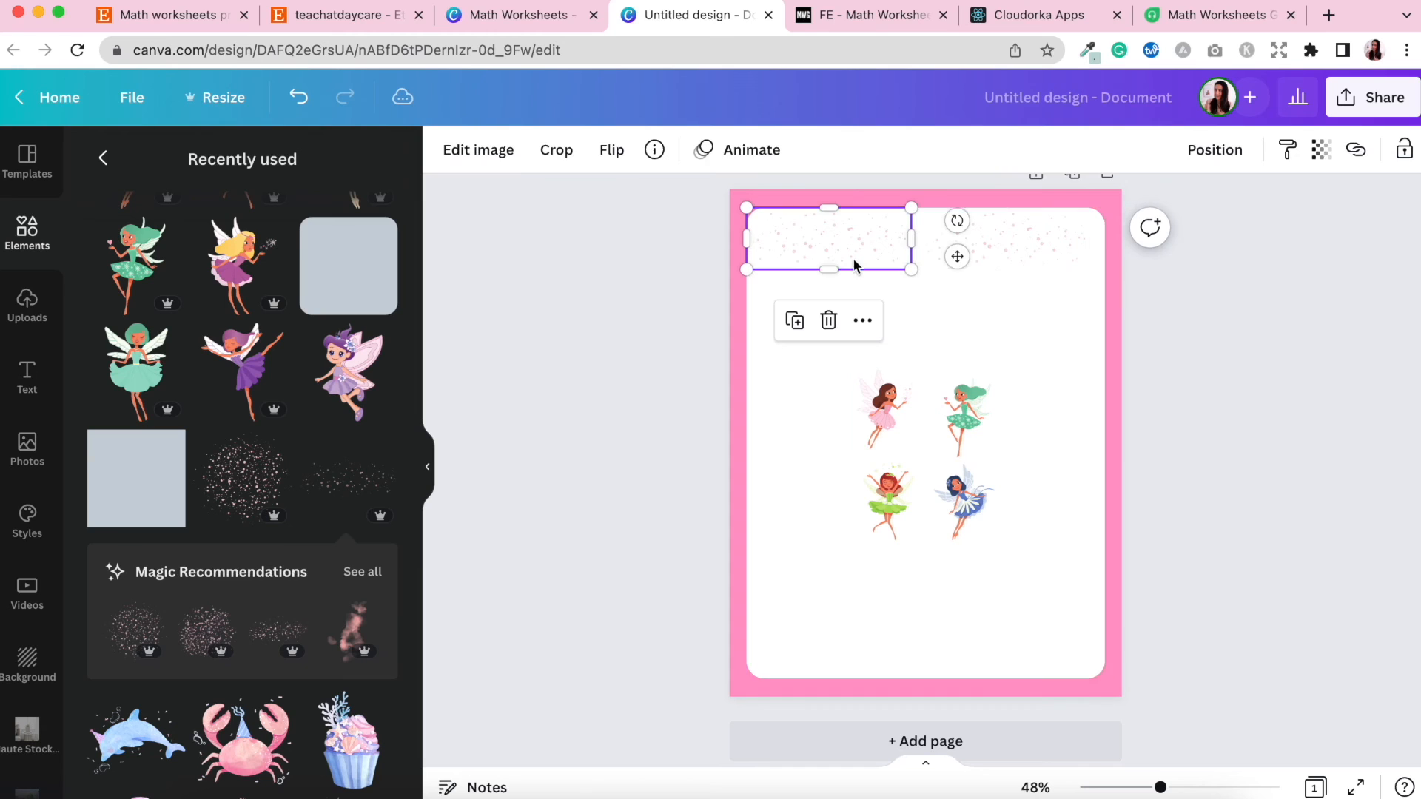
shift+click(1014, 242)
drag(1015, 241, 1014, 643)
click(1232, 617)
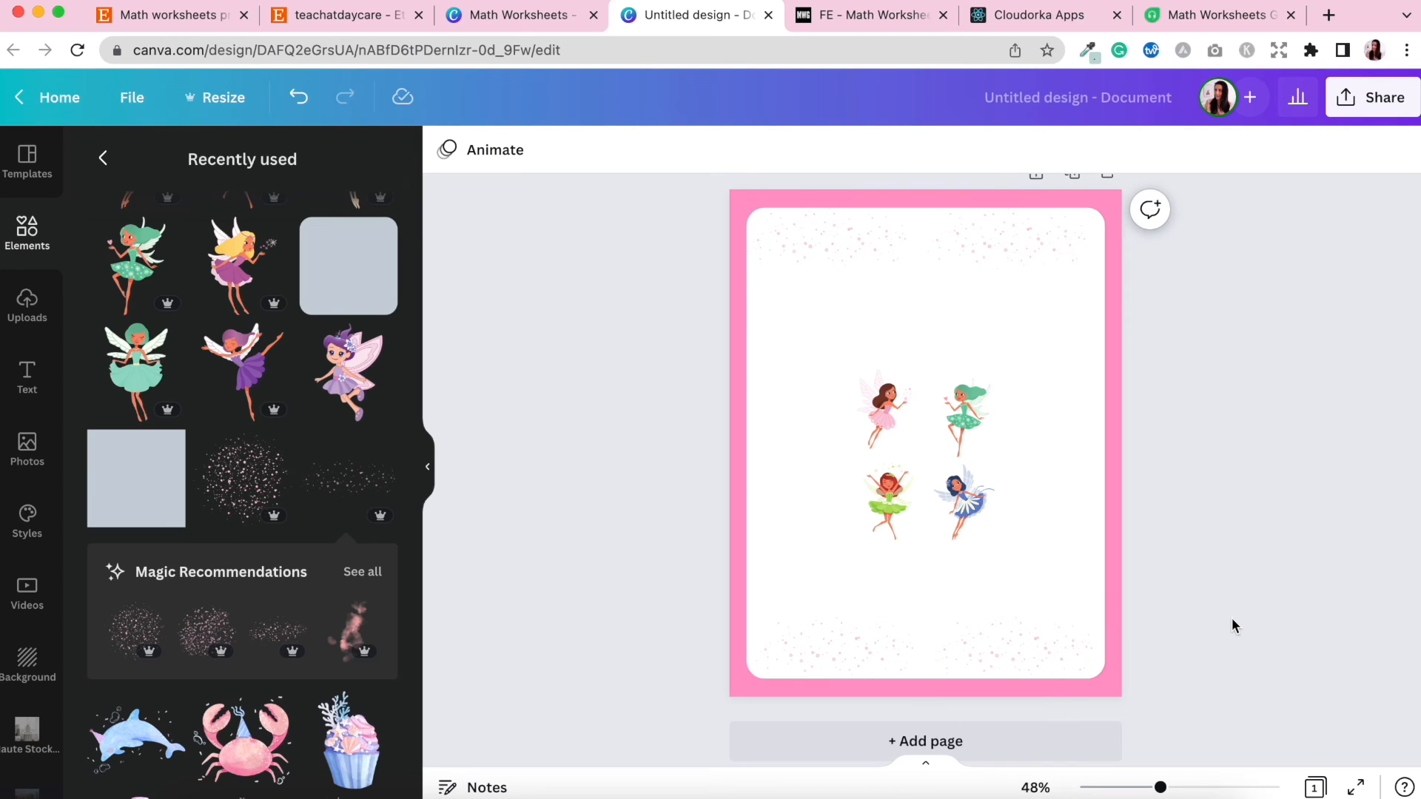
Enlarge the fairies slightly and place one in each corner of the page, overlapping the white rectangle's corners.
click(897, 387)
mouse_move(886, 399)
mouse_down()
mouse_move(767, 235)
mouse_move(901, 410)
mouse_up()
click(812, 378)
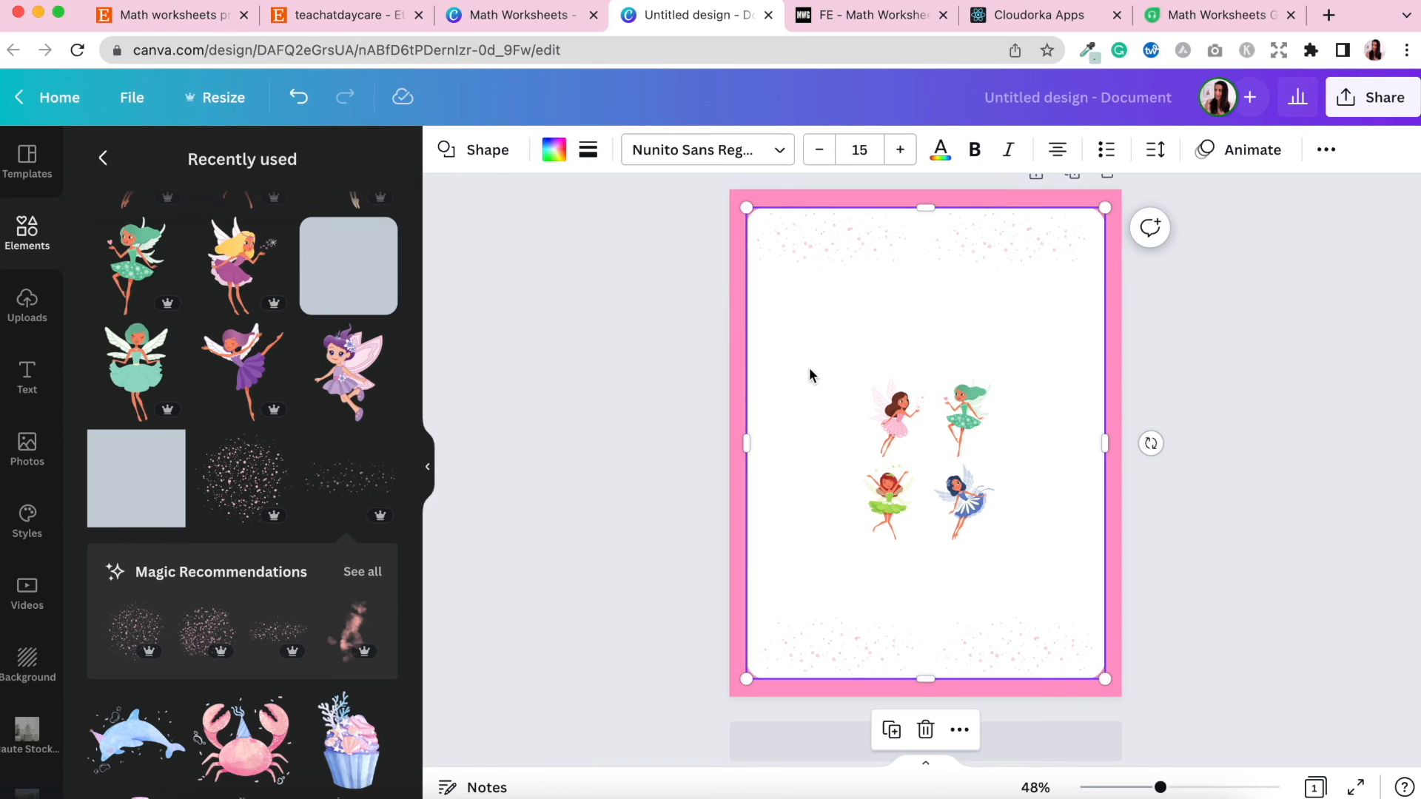
click(1315, 244)
drag(644, 362, 1022, 572)
click(872, 407)
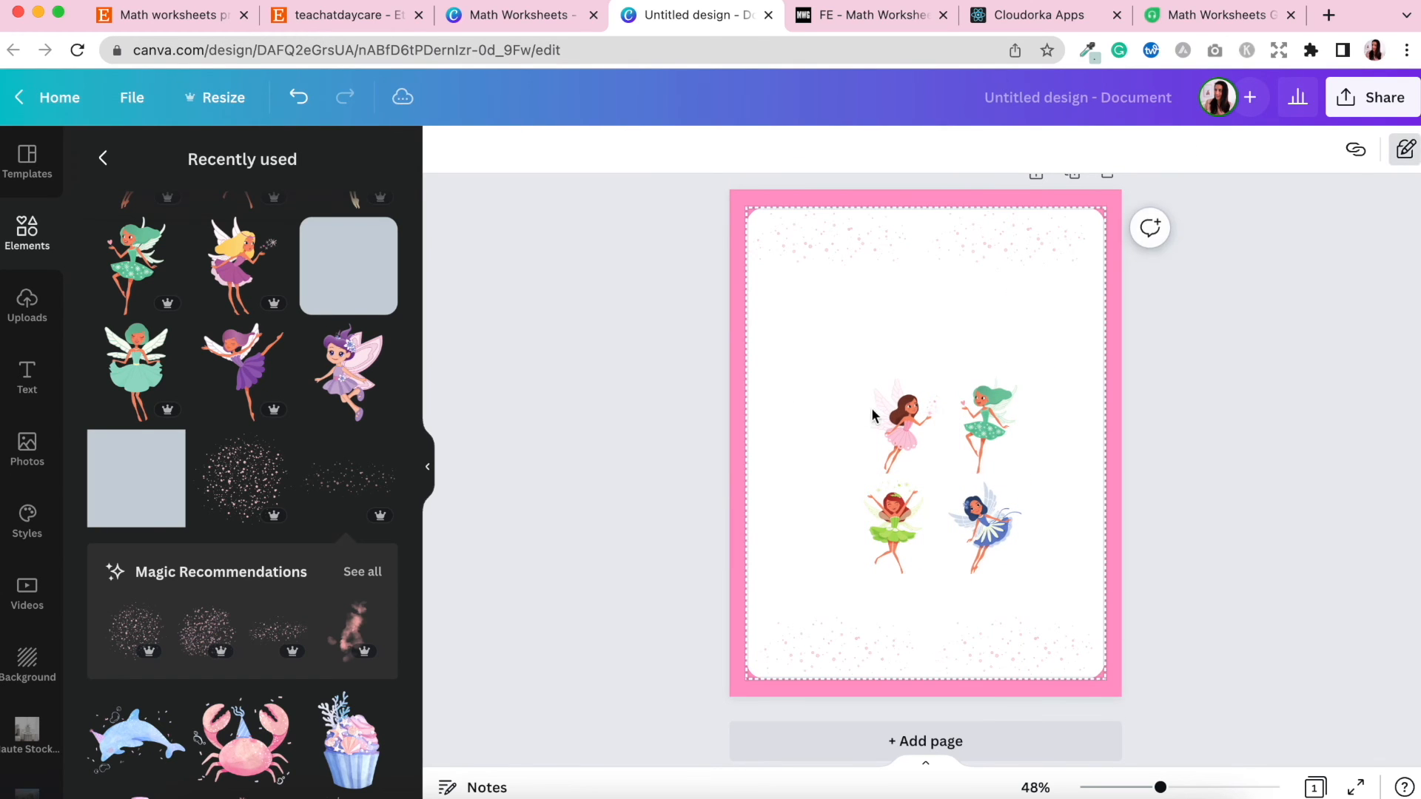
drag(872, 406, 750, 237)
drag(990, 407, 1086, 230)
drag(893, 529, 765, 638)
drag(985, 527, 1074, 638)
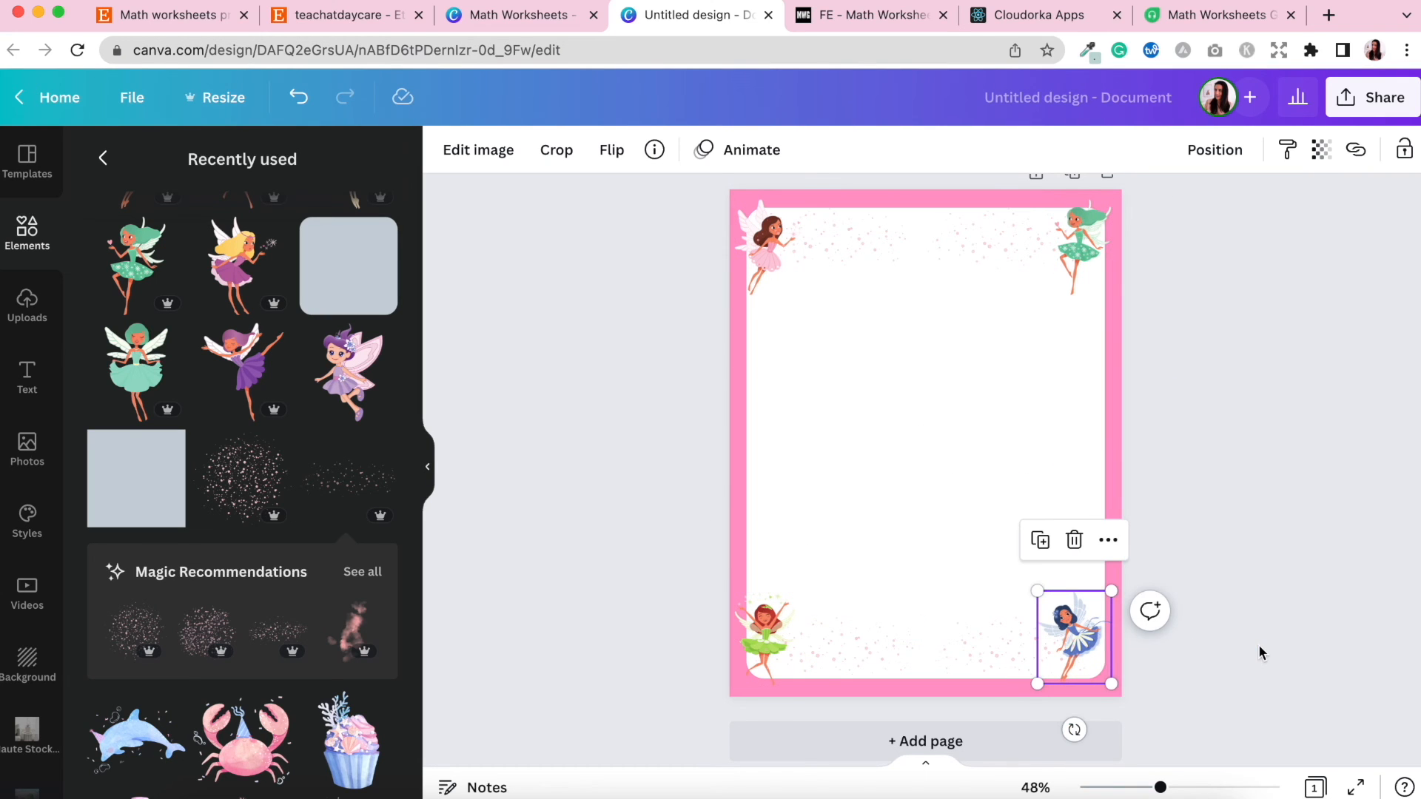
click(1261, 653)
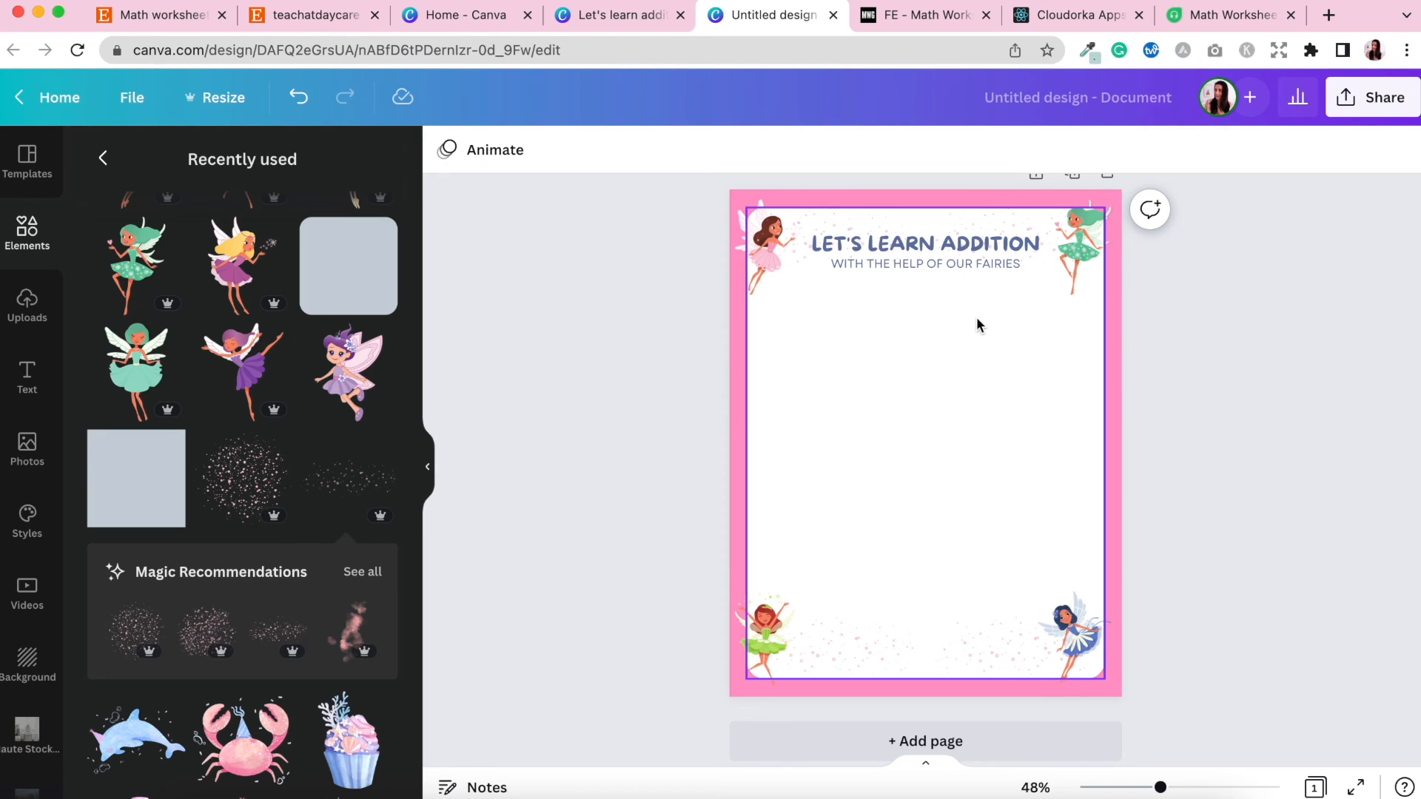
Select the title and subtitle text to check their fonts.
click(931, 245)
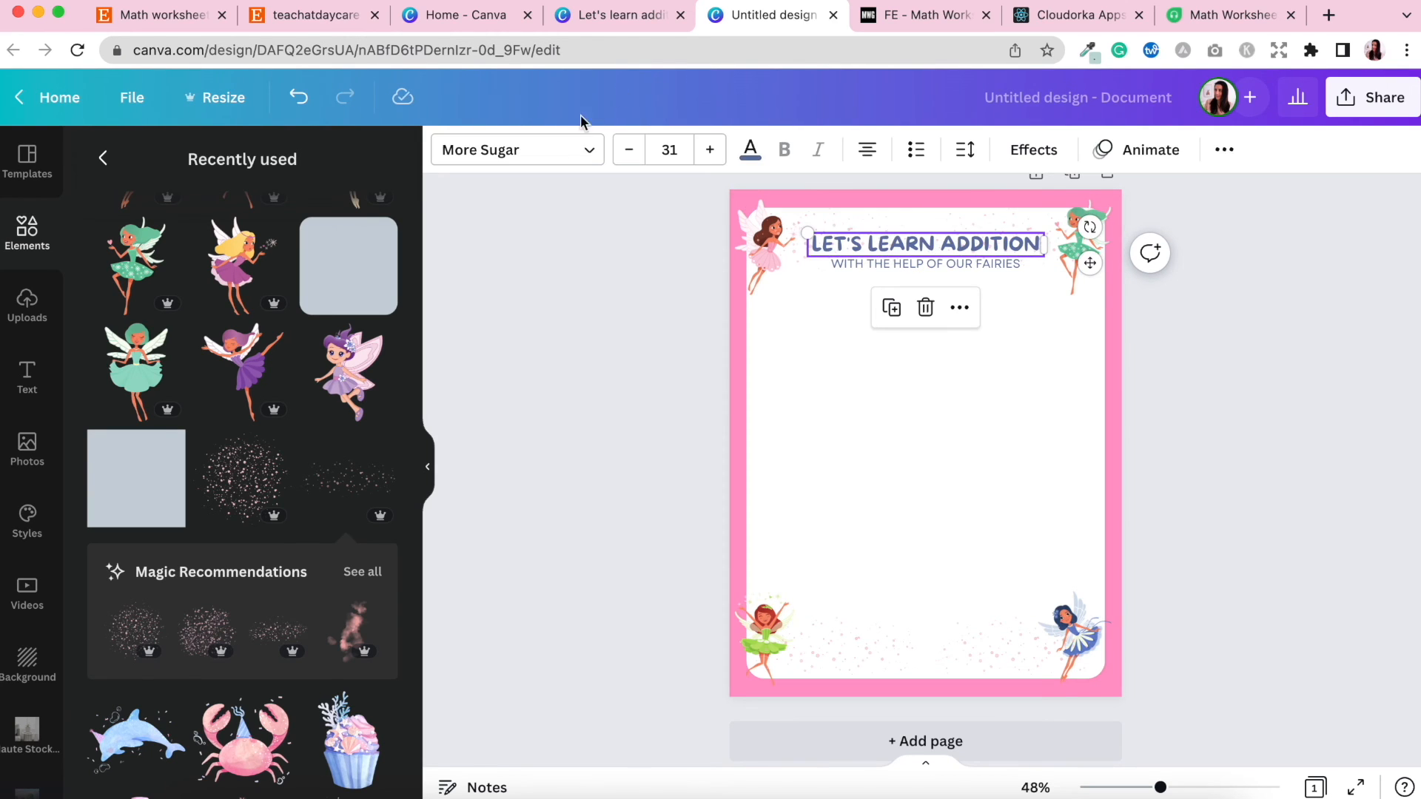
click(889, 265)
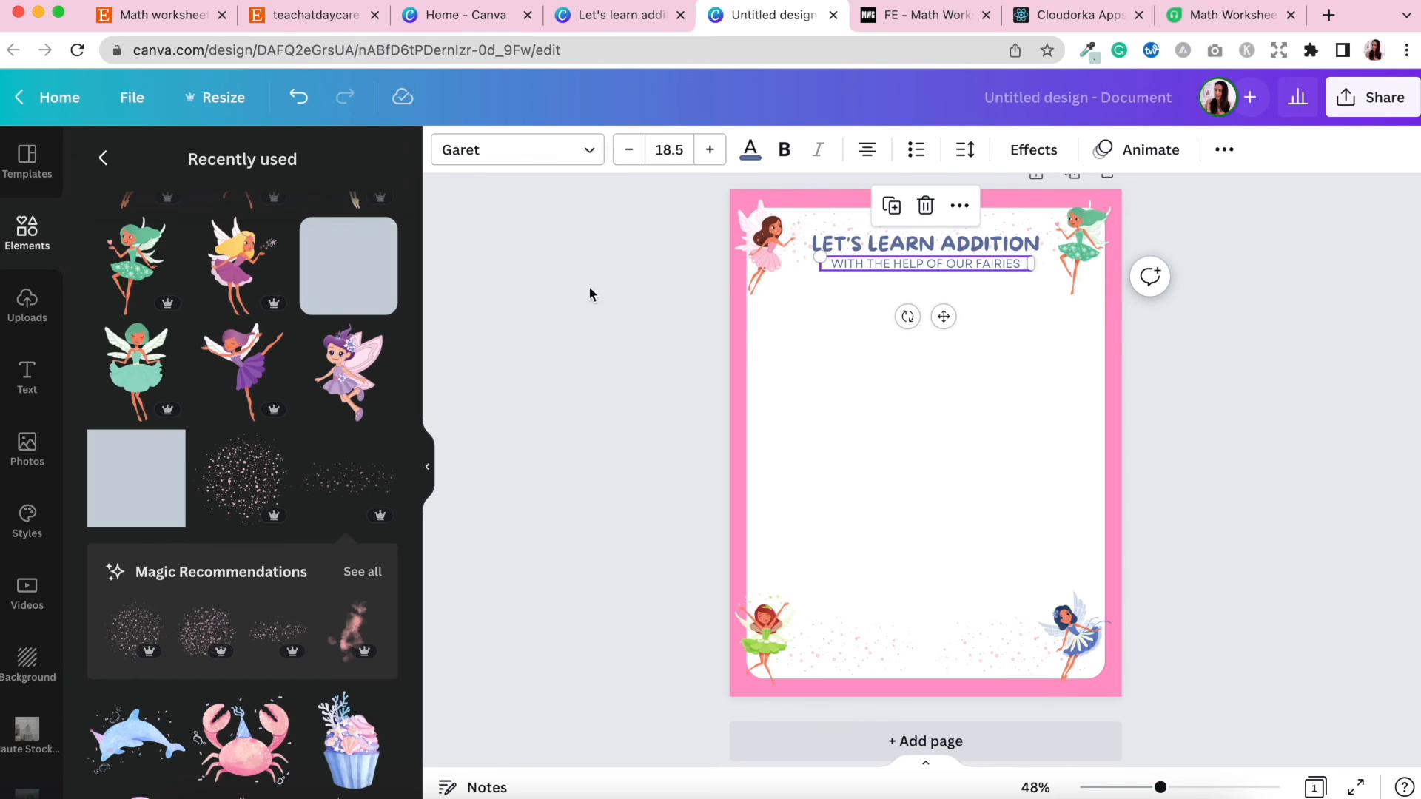
click(1263, 446)
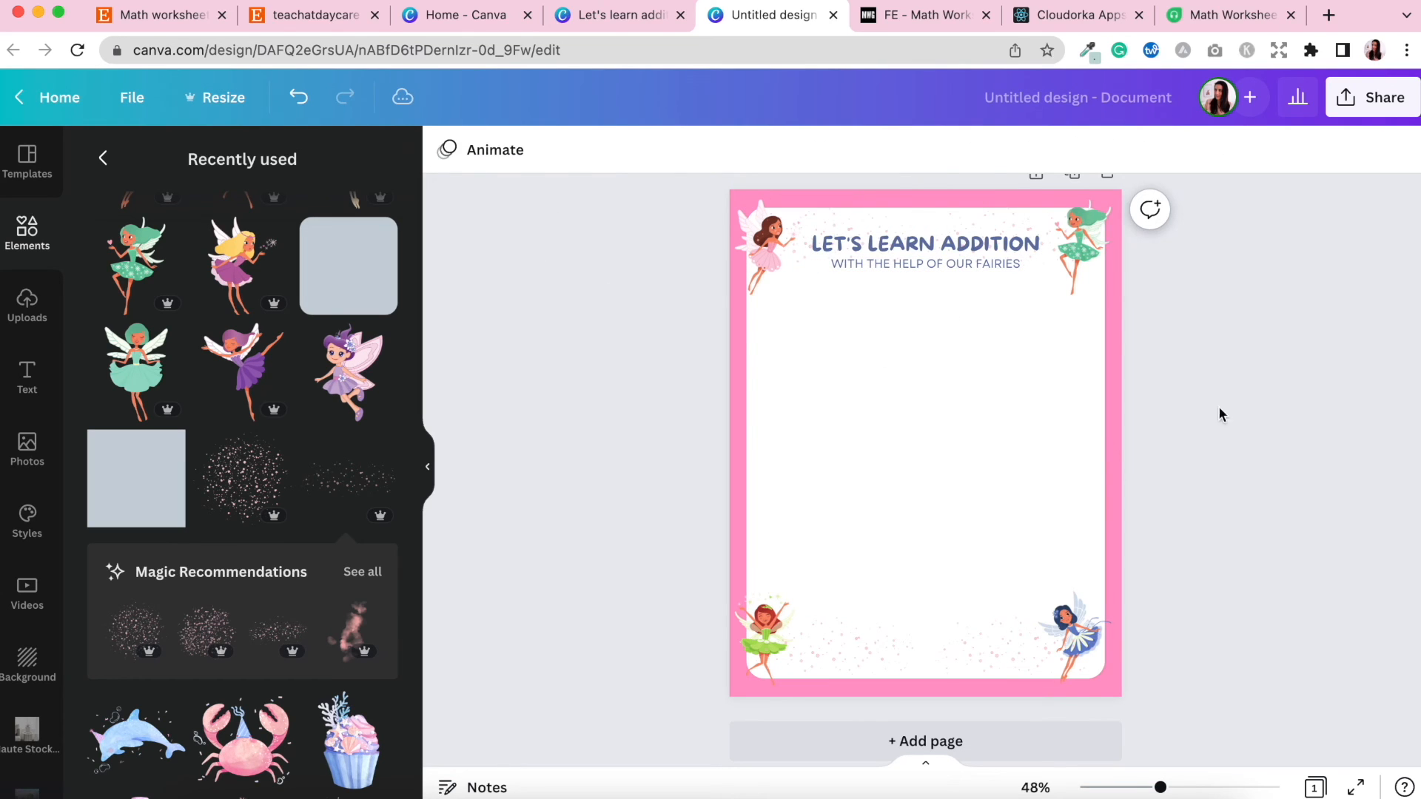
Set the page background to light pink #FBCBDC by sampling the pink fairy's dress with the eyedropper.
click(921, 201)
click(447, 149)
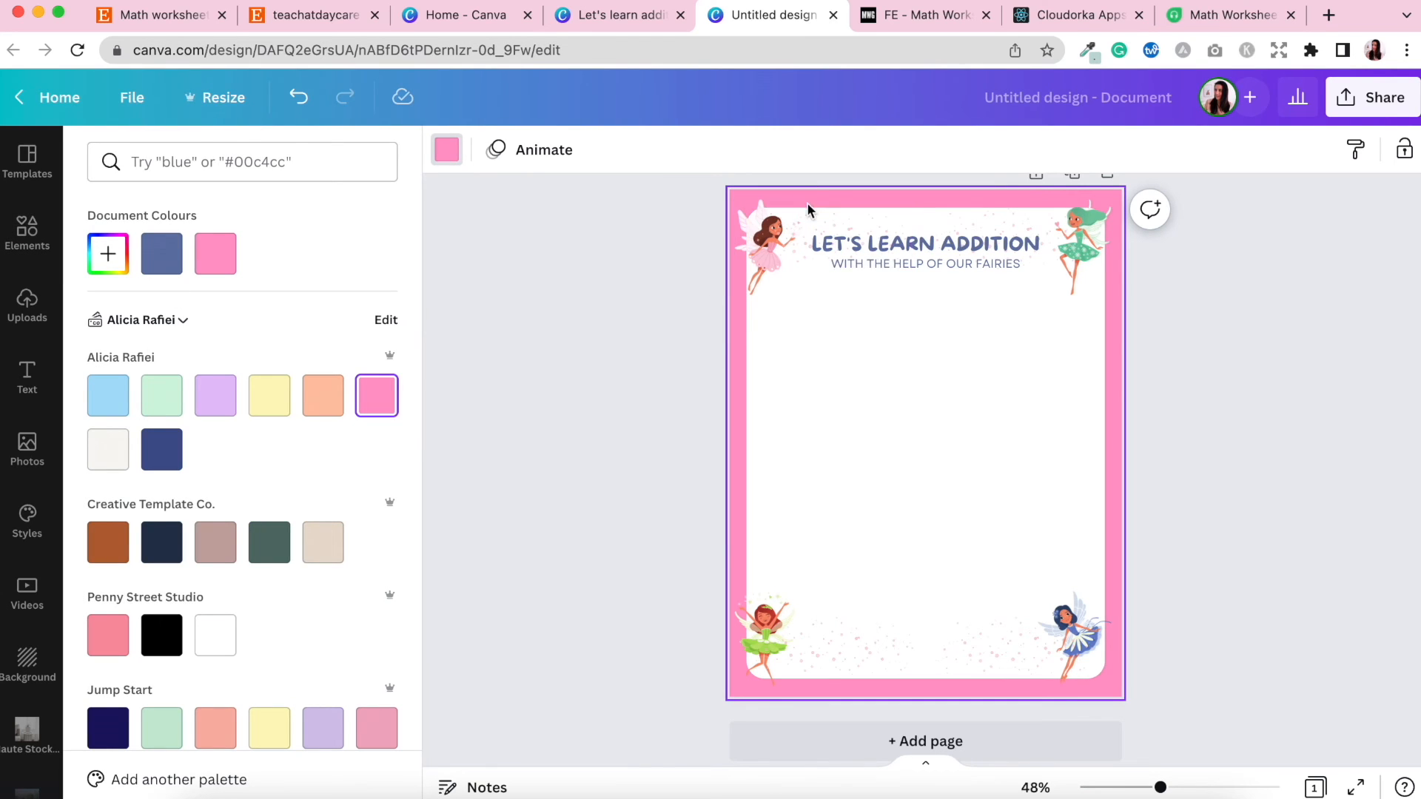
click(105, 255)
click(352, 459)
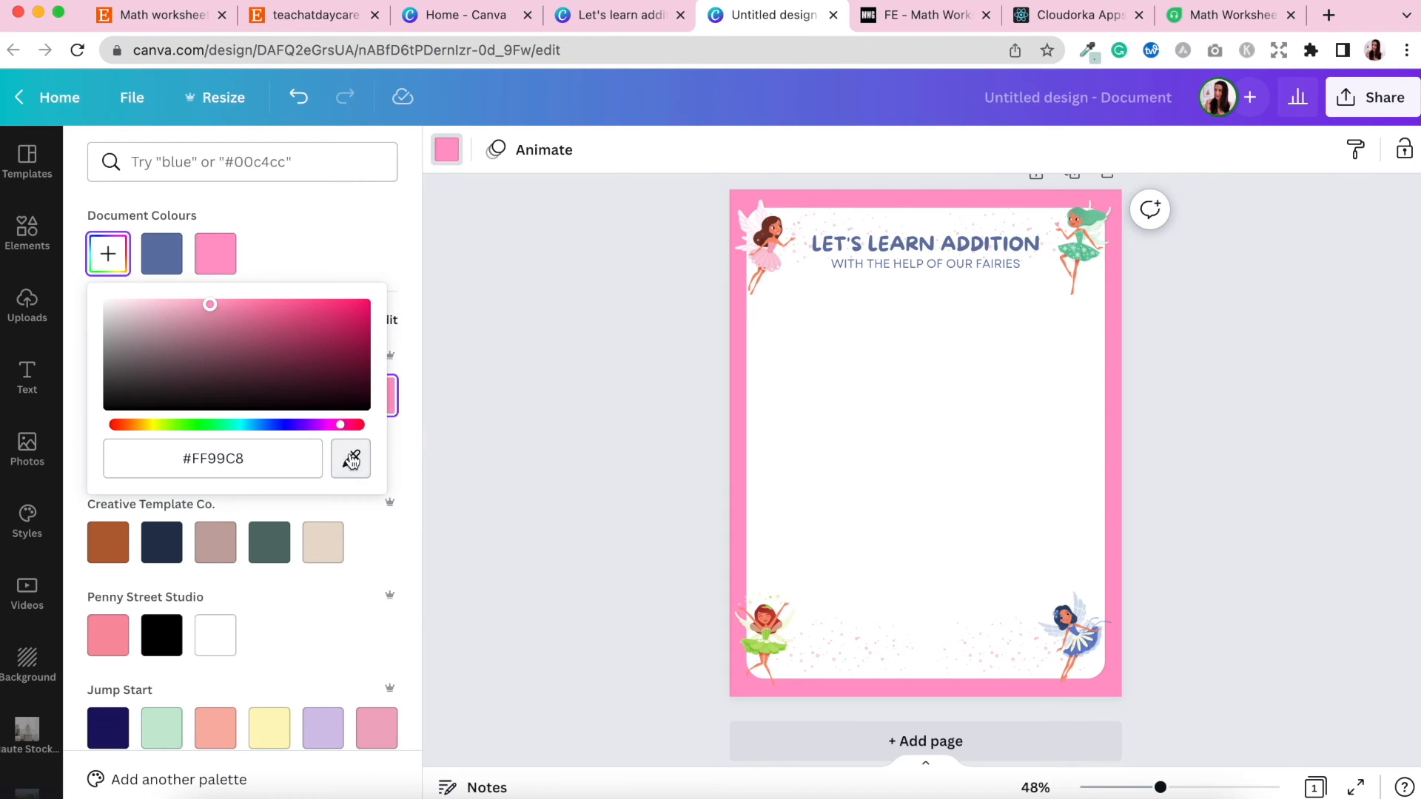
click(759, 257)
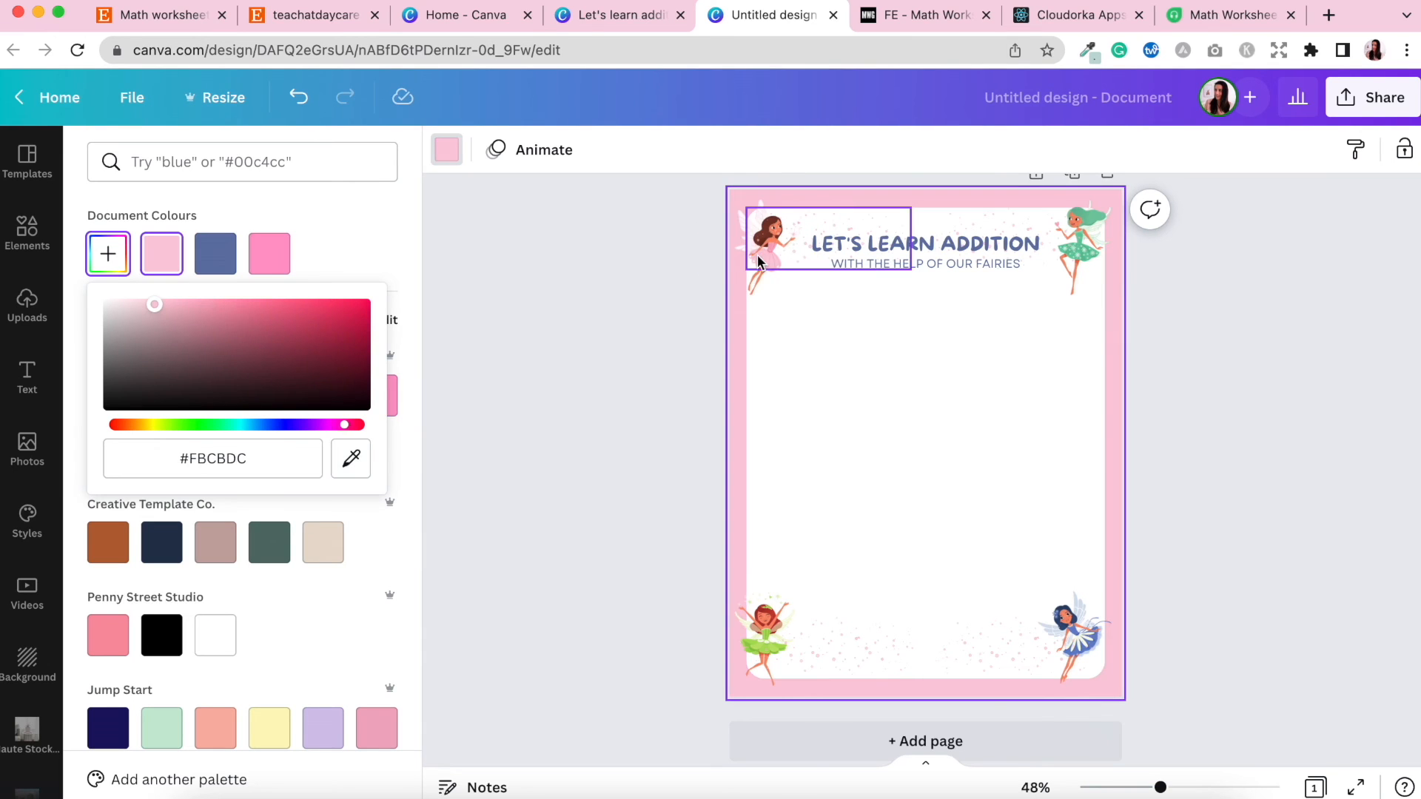
click(598, 367)
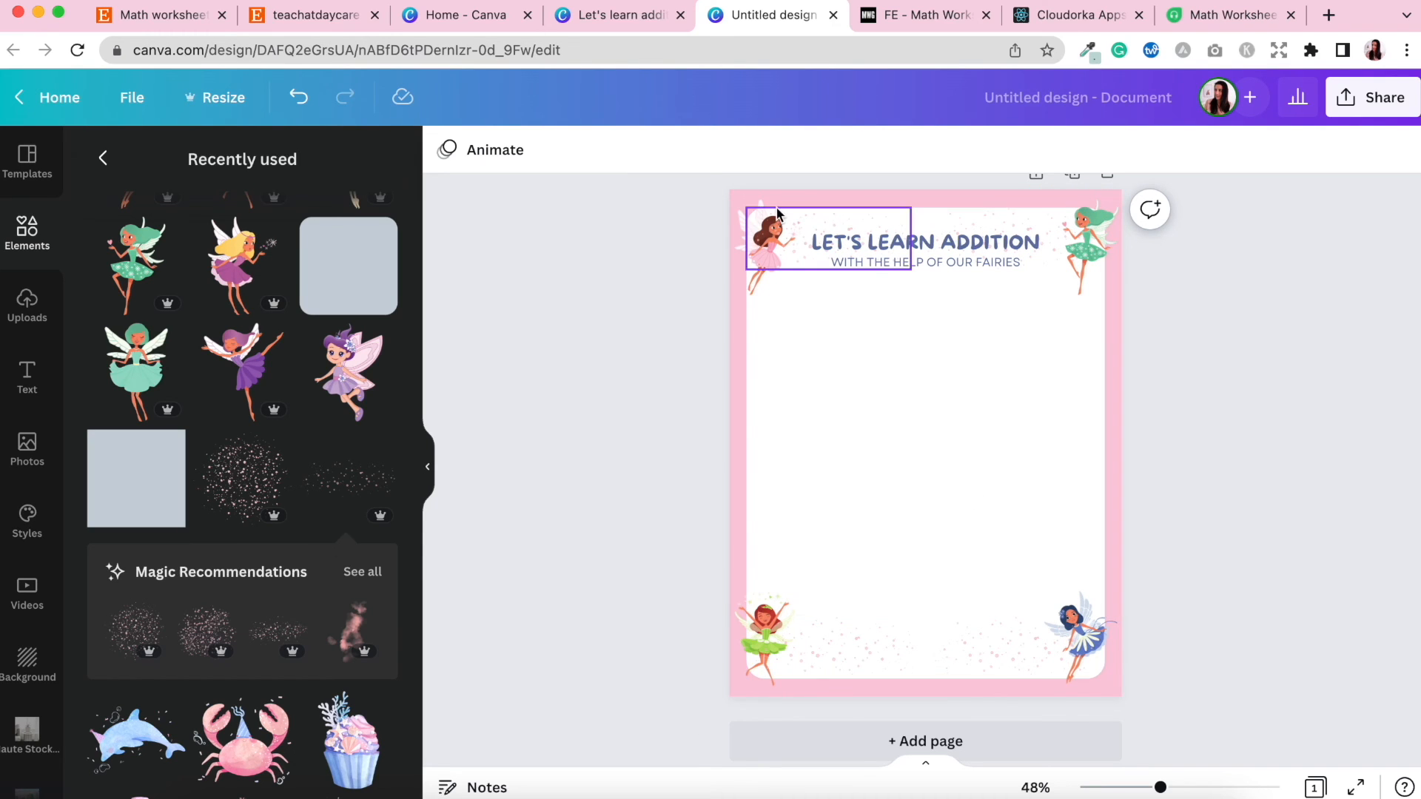
Paste a cloud border shape across the page bottom and bring it forward to sit among the fairies.
key(ctrl+v)
click(1188, 477)
click(999, 674)
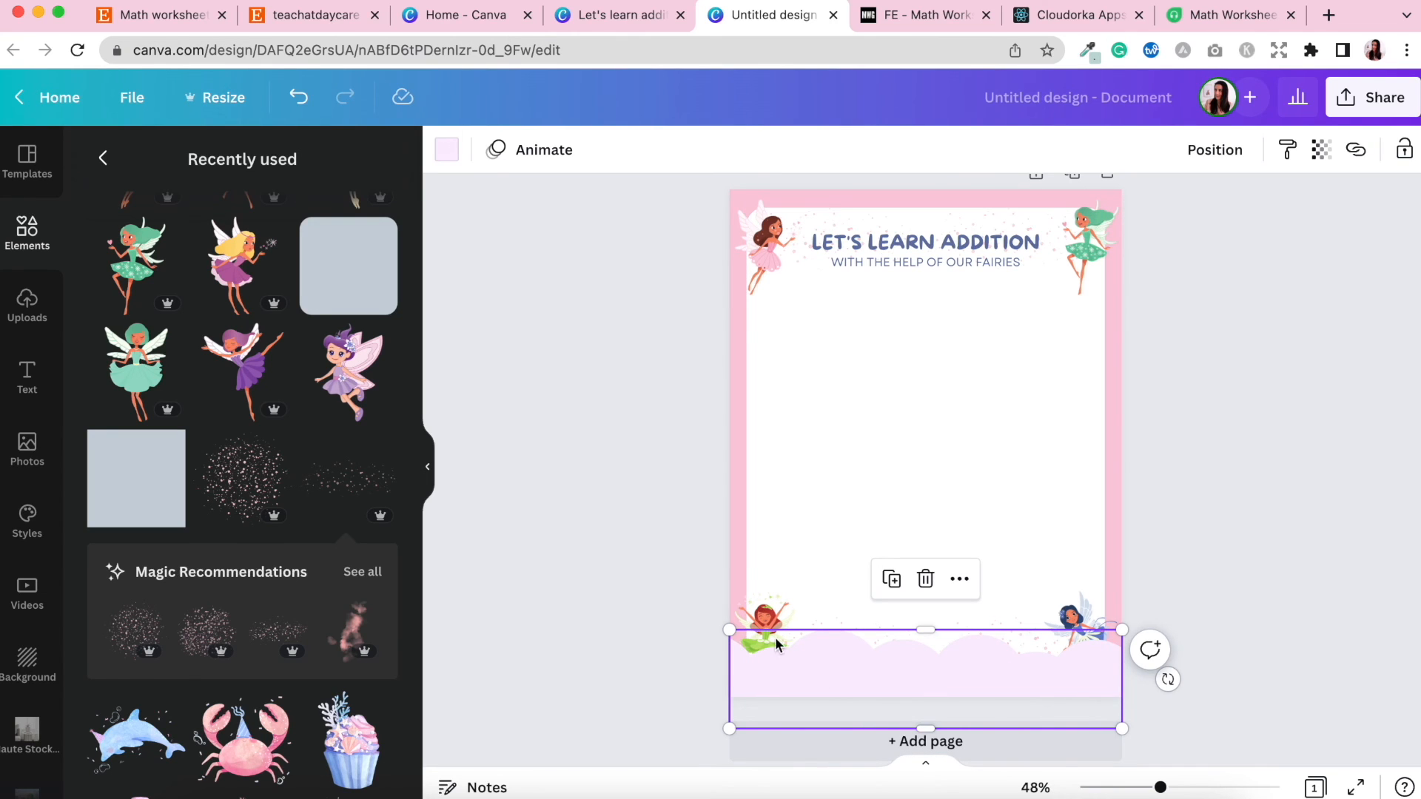
click(708, 524)
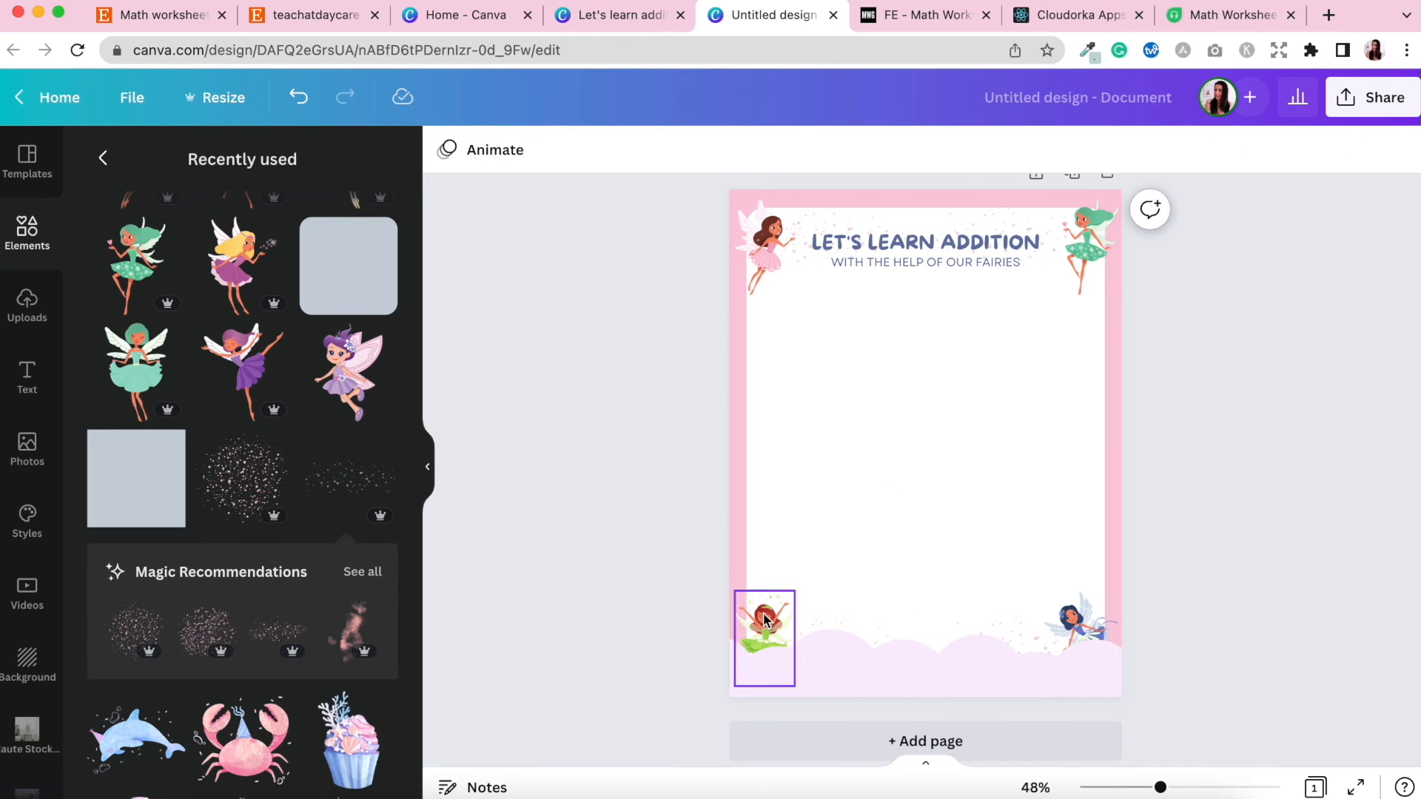
click(920, 678)
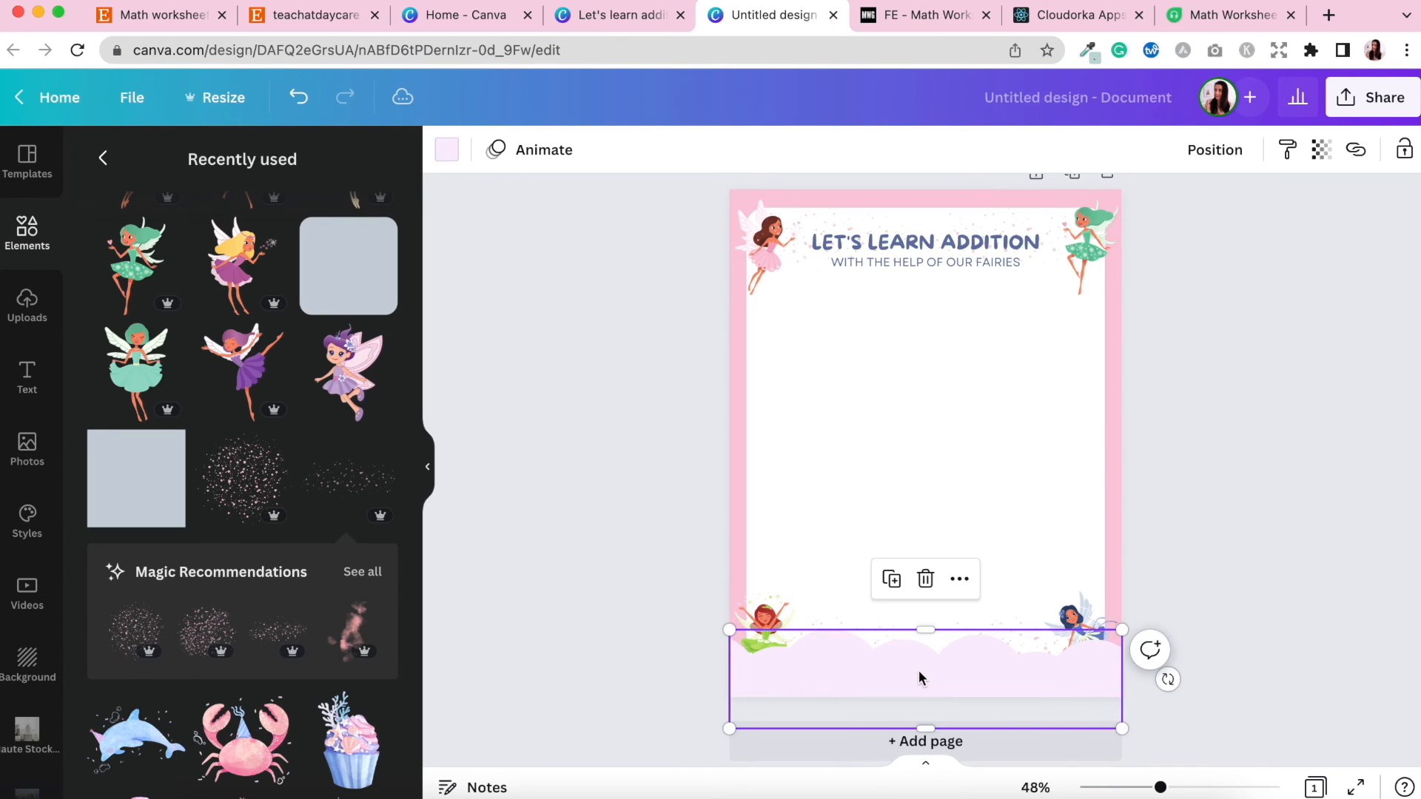
click(1215, 150)
click(1146, 248)
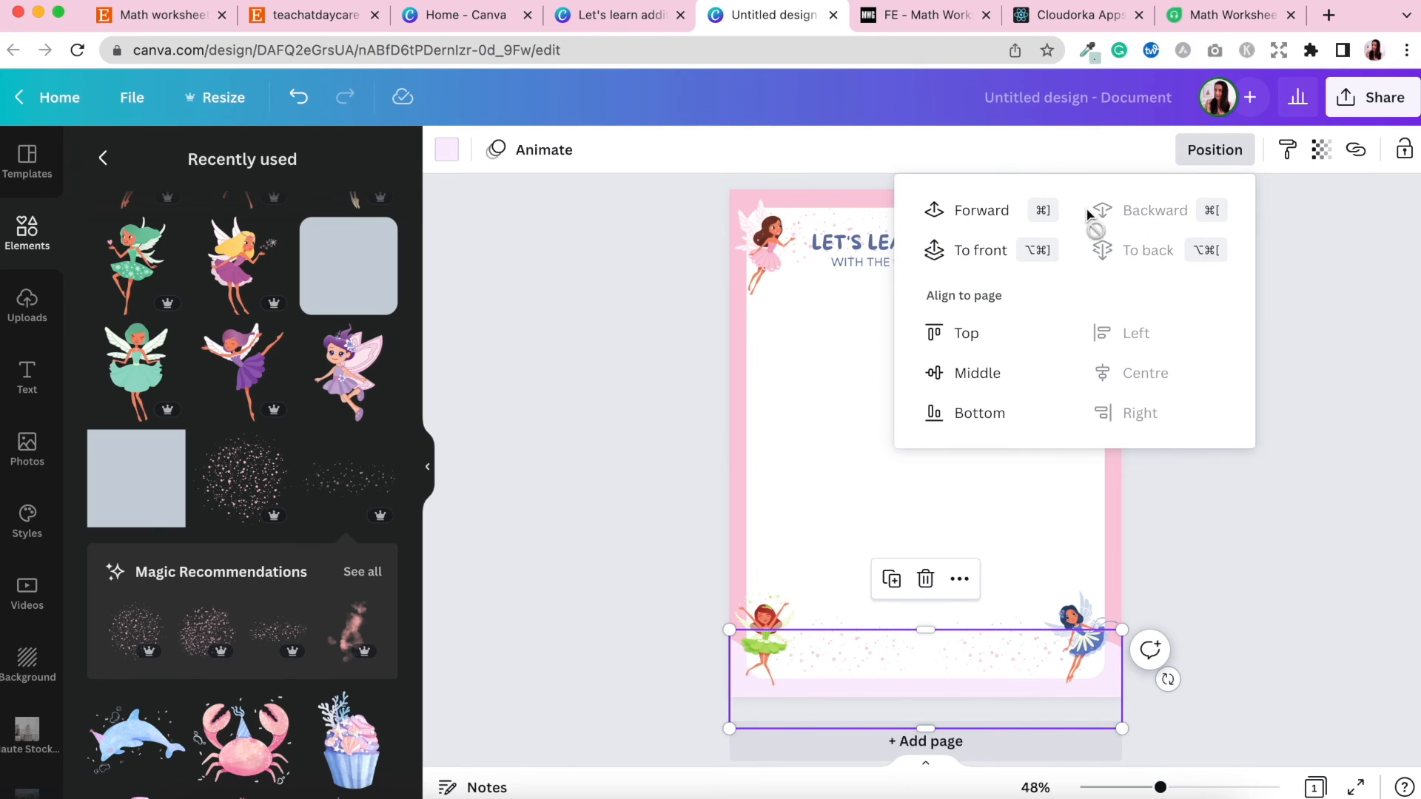
click(1003, 213)
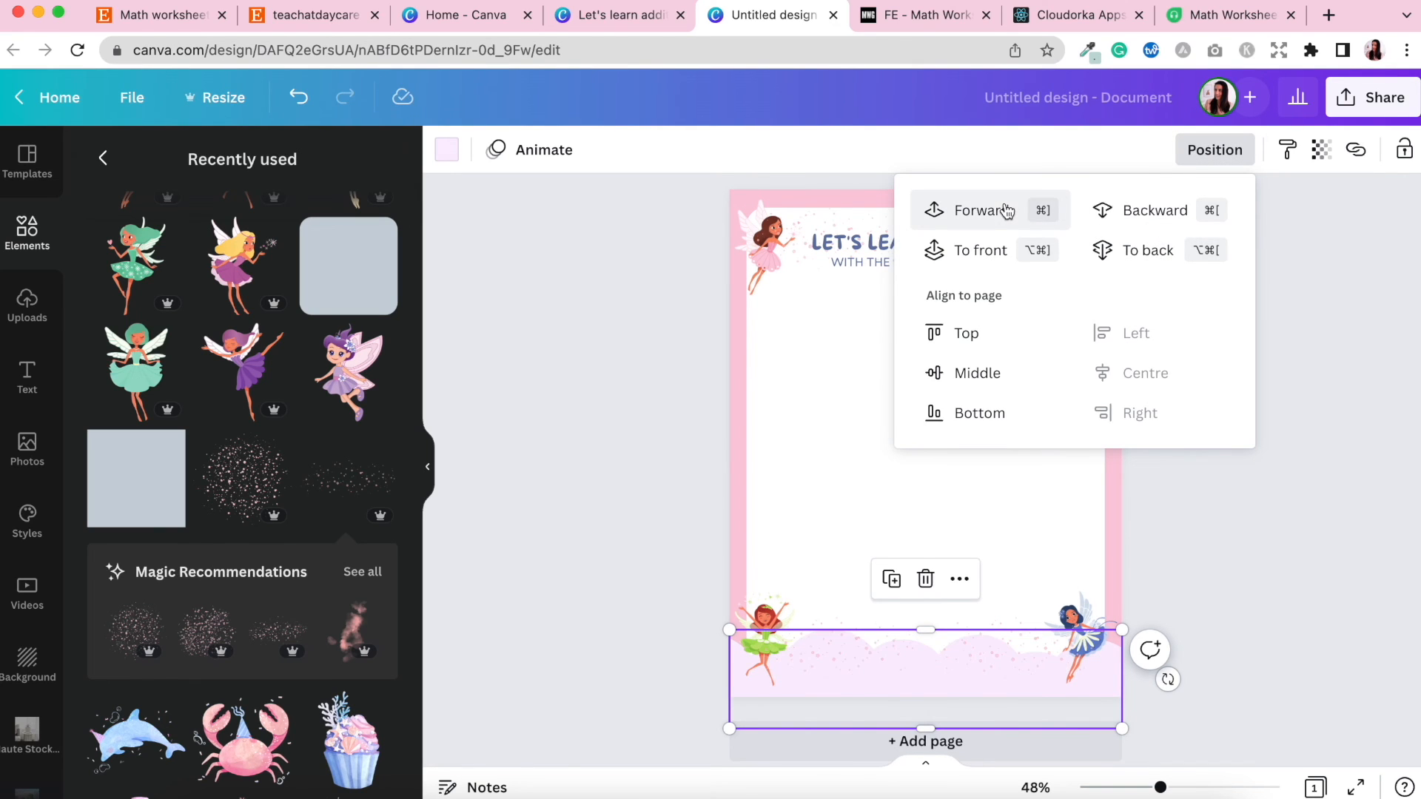
click(1252, 536)
Recolour the bottom cloud shape with light blue sampled from the blue fairy's wing.
click(1192, 626)
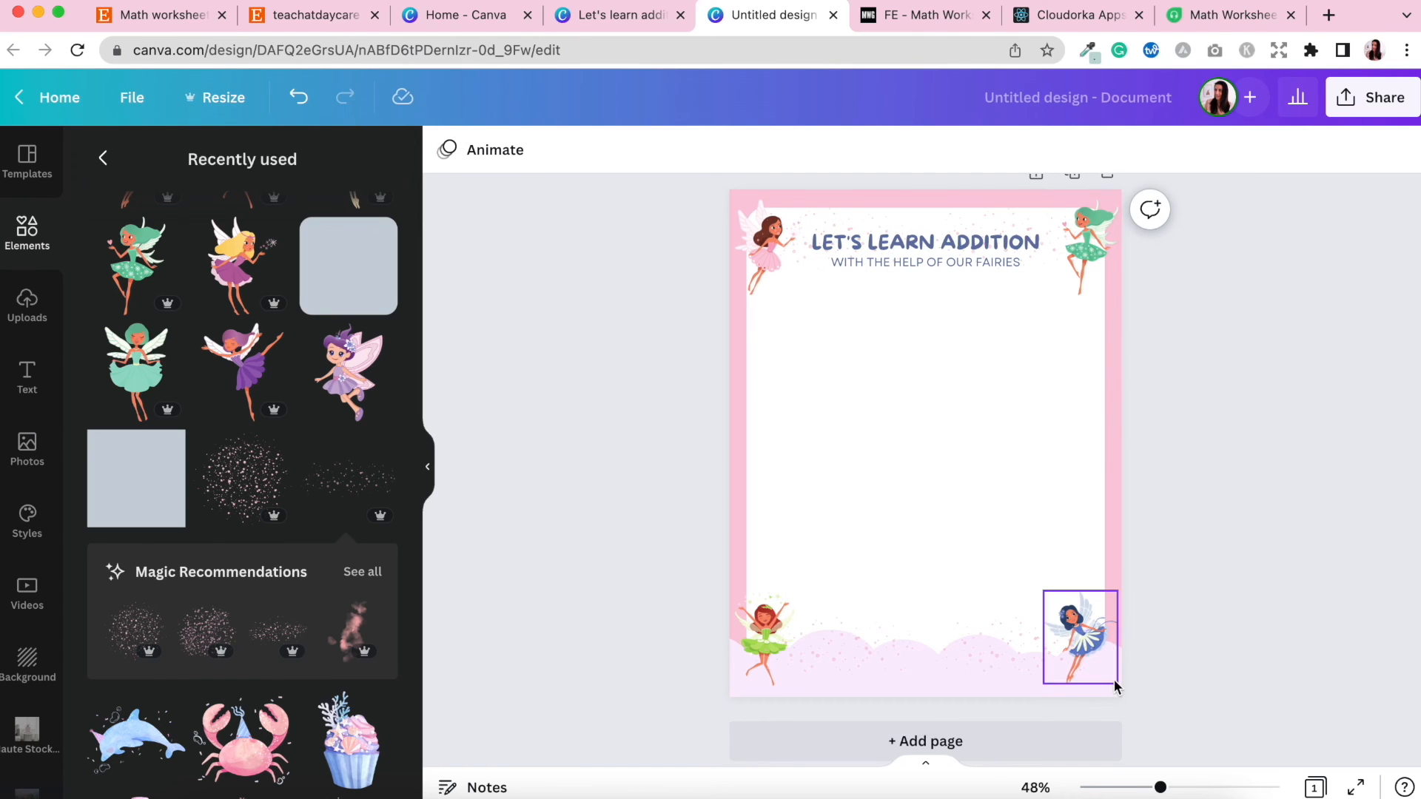
click(1116, 692)
click(448, 150)
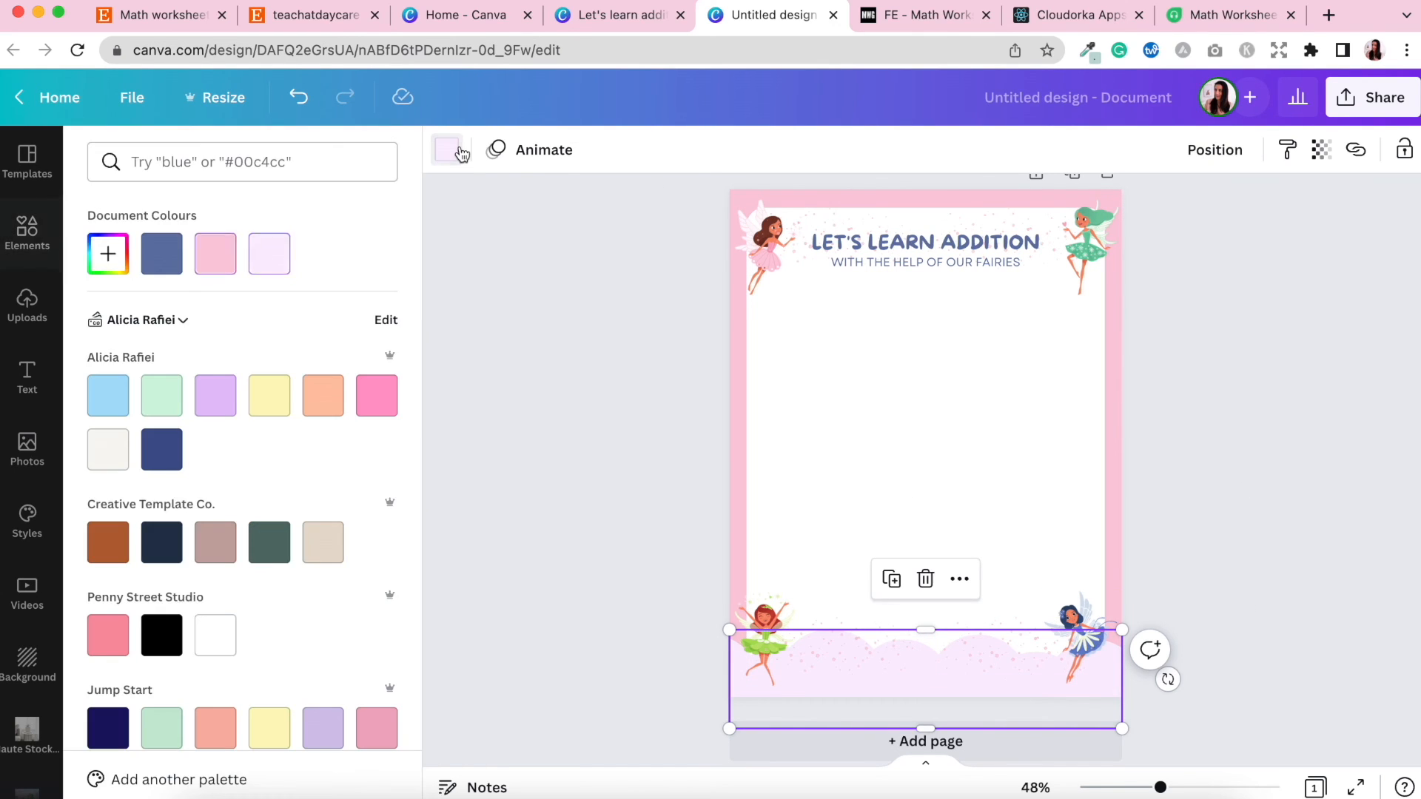
click(109, 254)
click(351, 458)
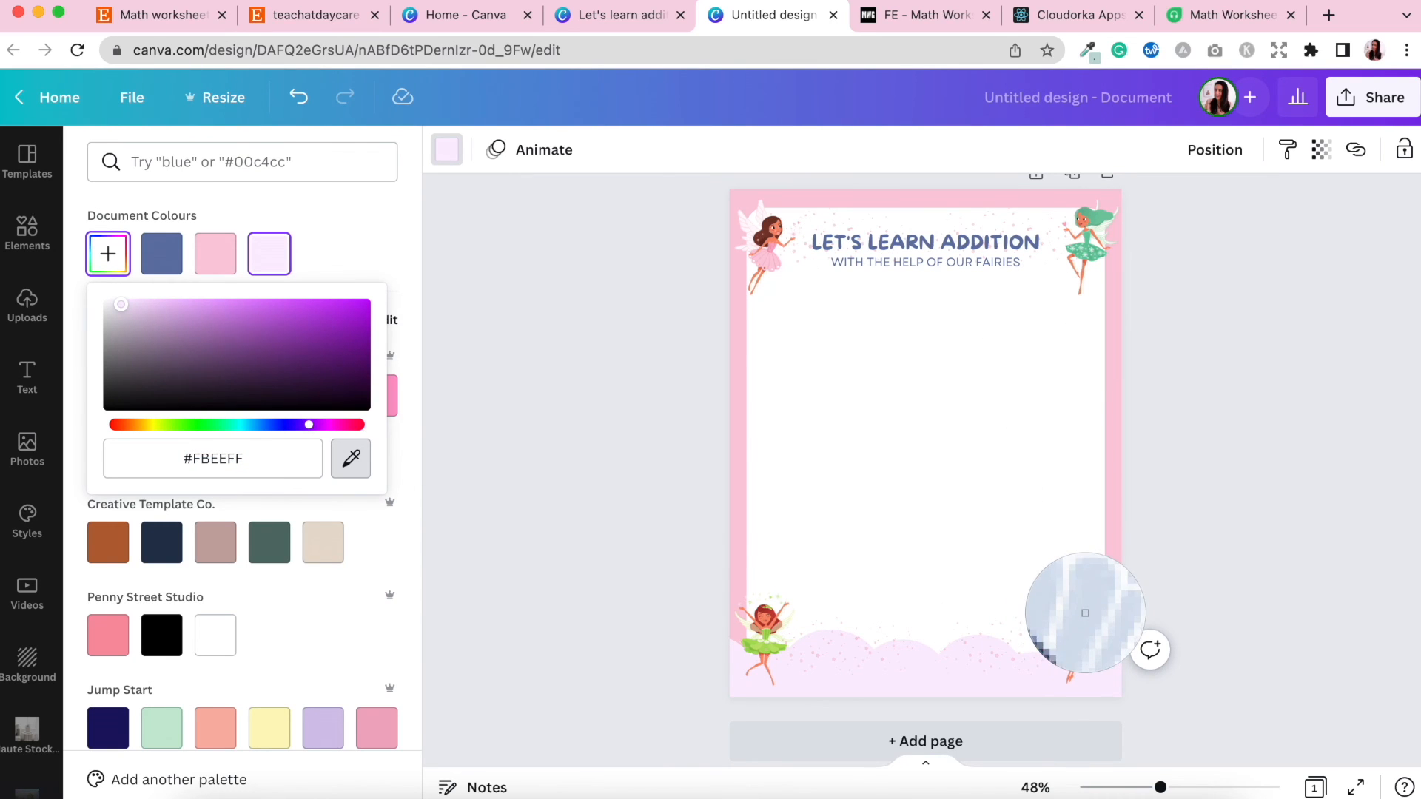
click(1083, 603)
click(1236, 592)
click(1251, 597)
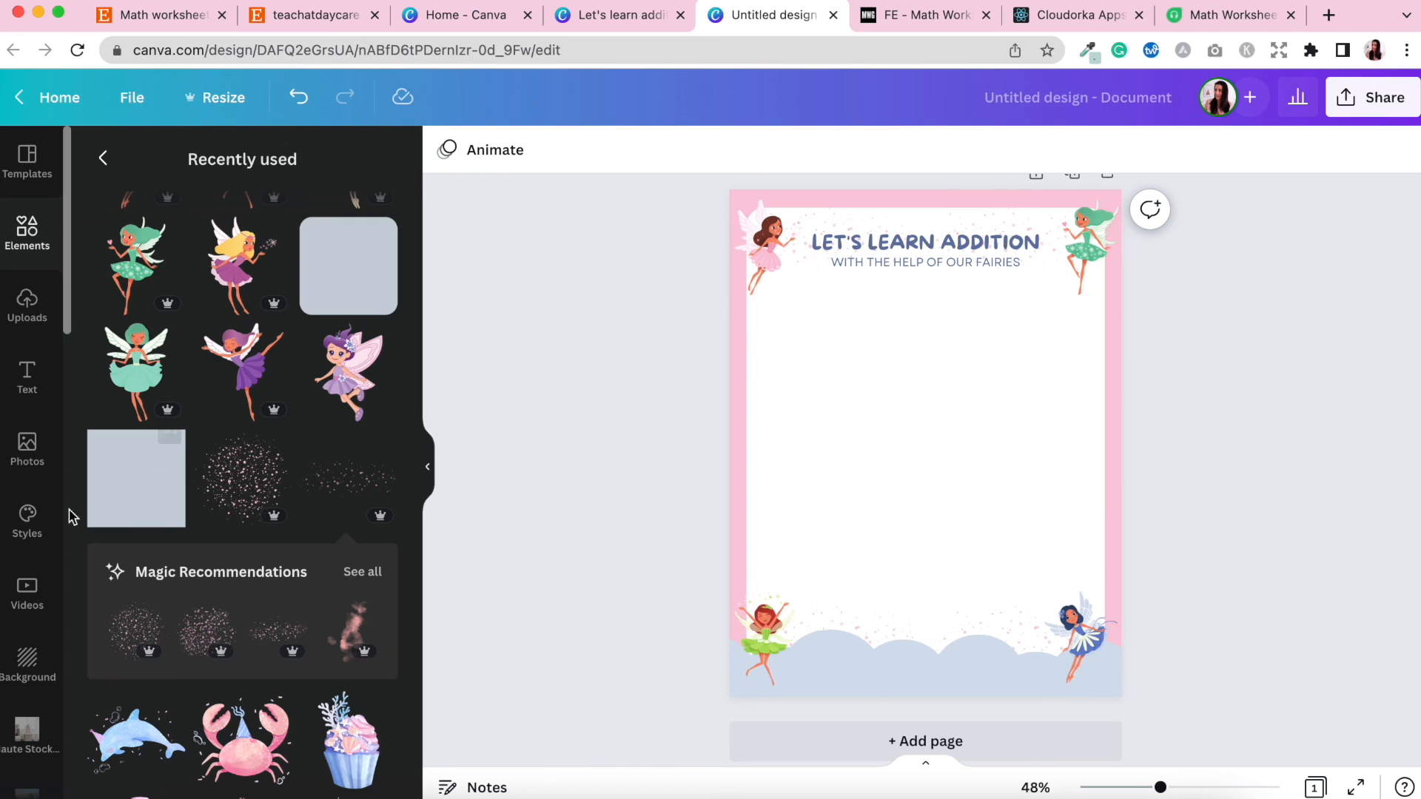
Insert the Page 1 worksheet image from the Math Worksheets folder and position it centred below the title.
scroll(31, 572, down, 3)
scroll(31, 571, down, 6)
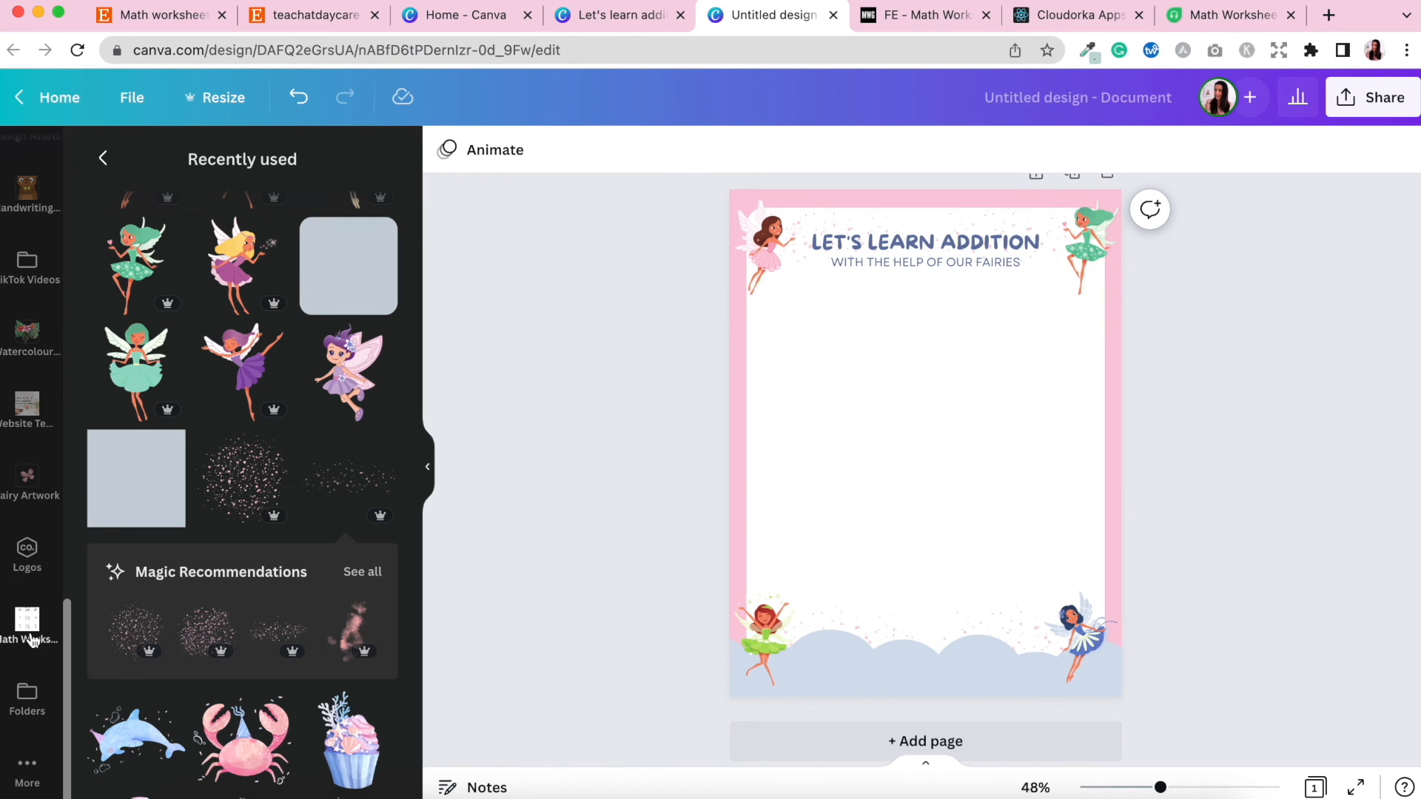
click(28, 623)
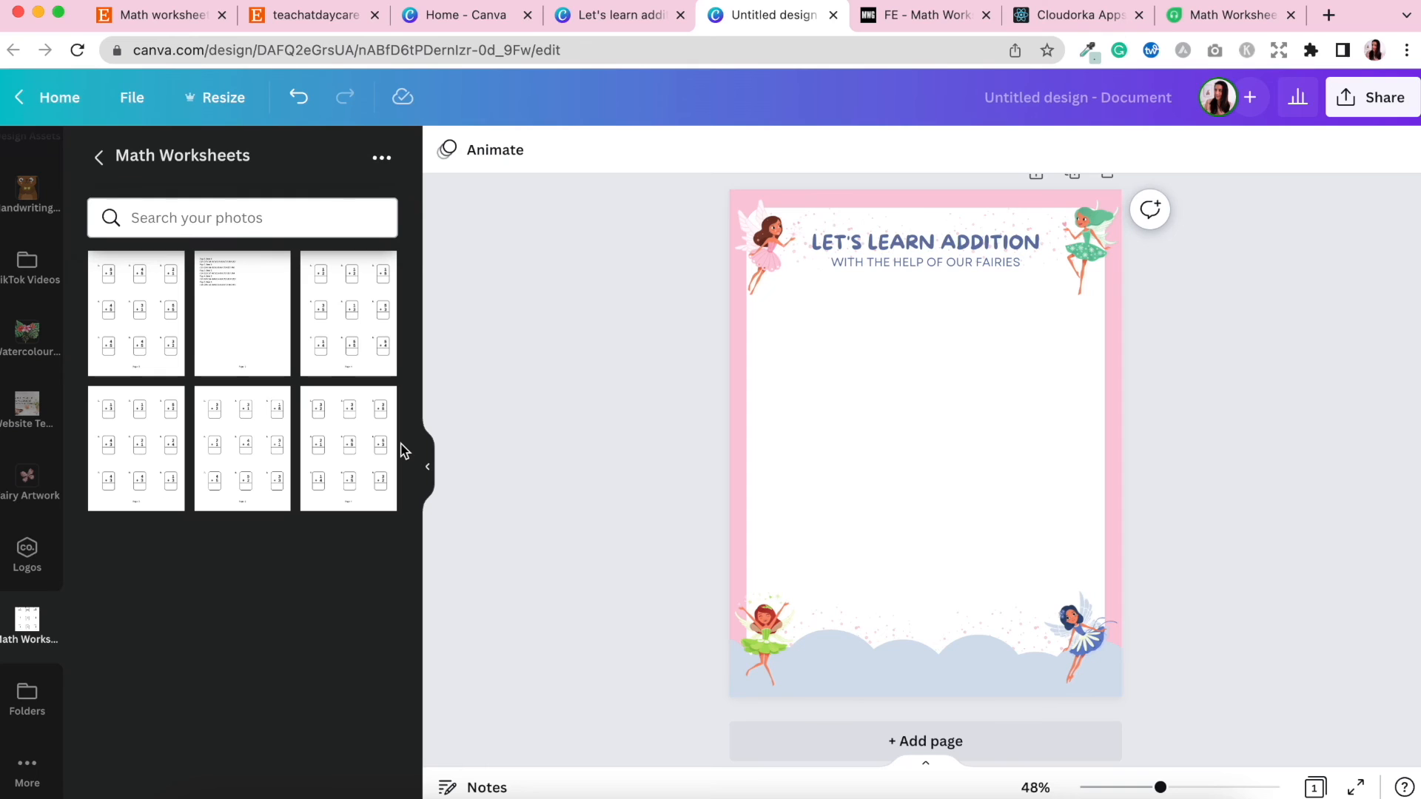
mouse_move(378, 410)
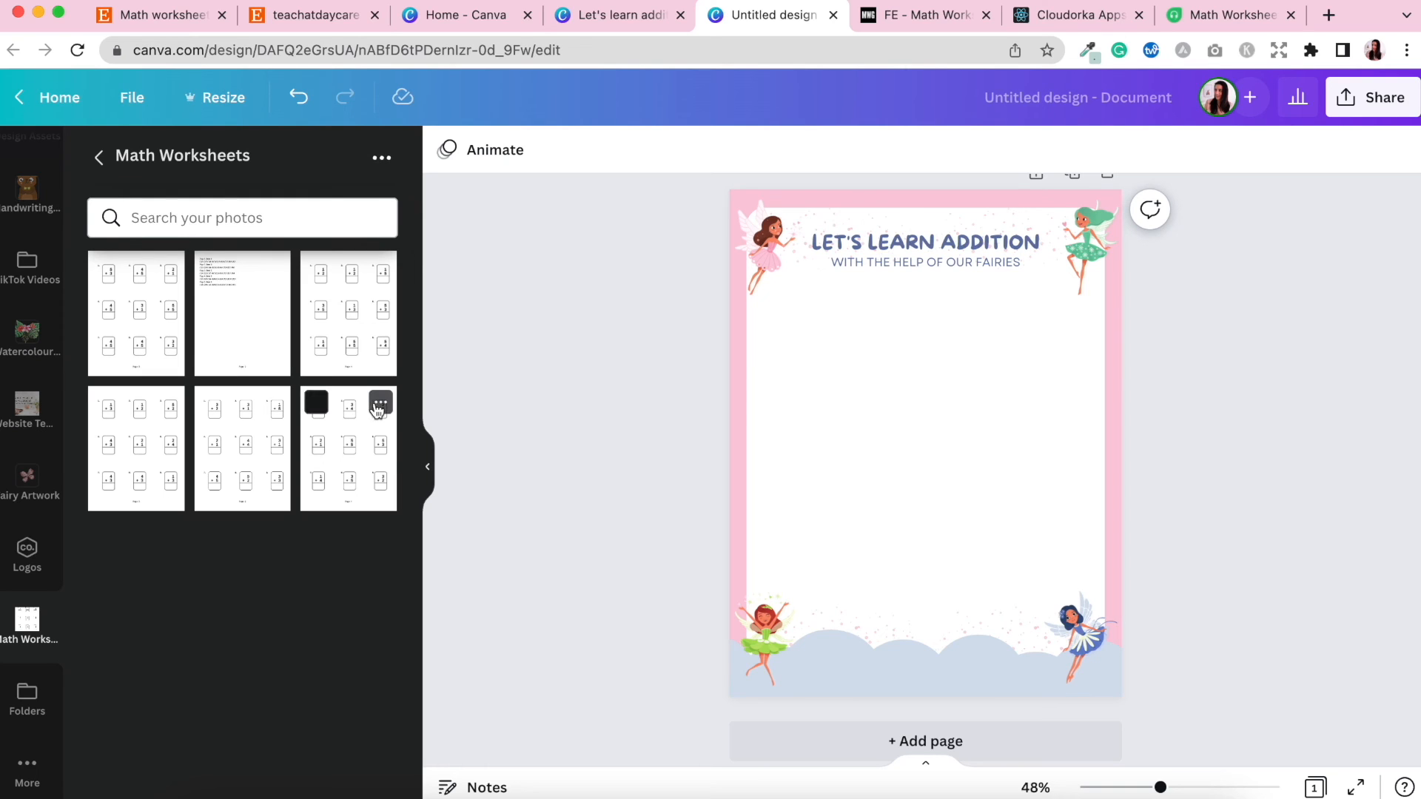
click(362, 484)
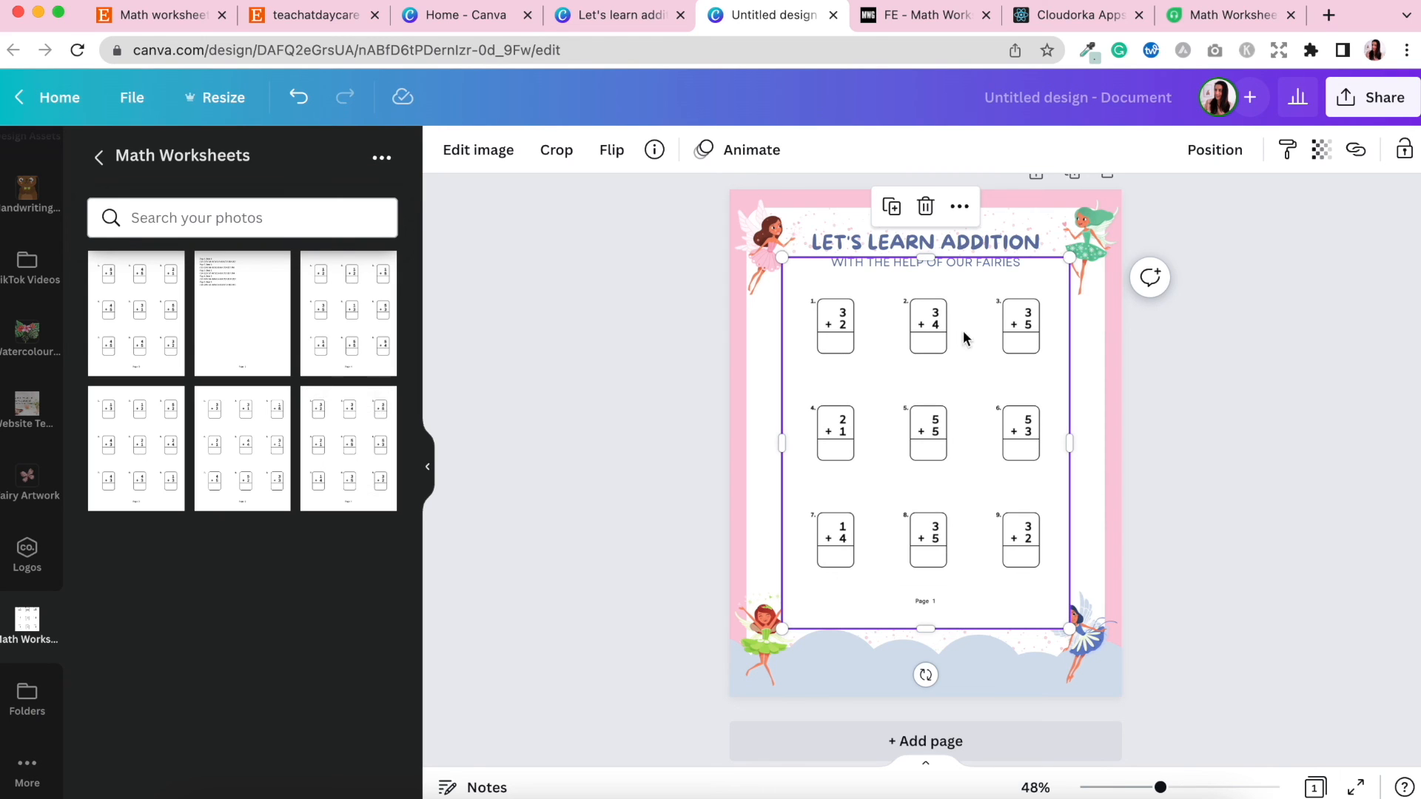
click(926, 428)
drag(926, 433, 926, 446)
click(1307, 643)
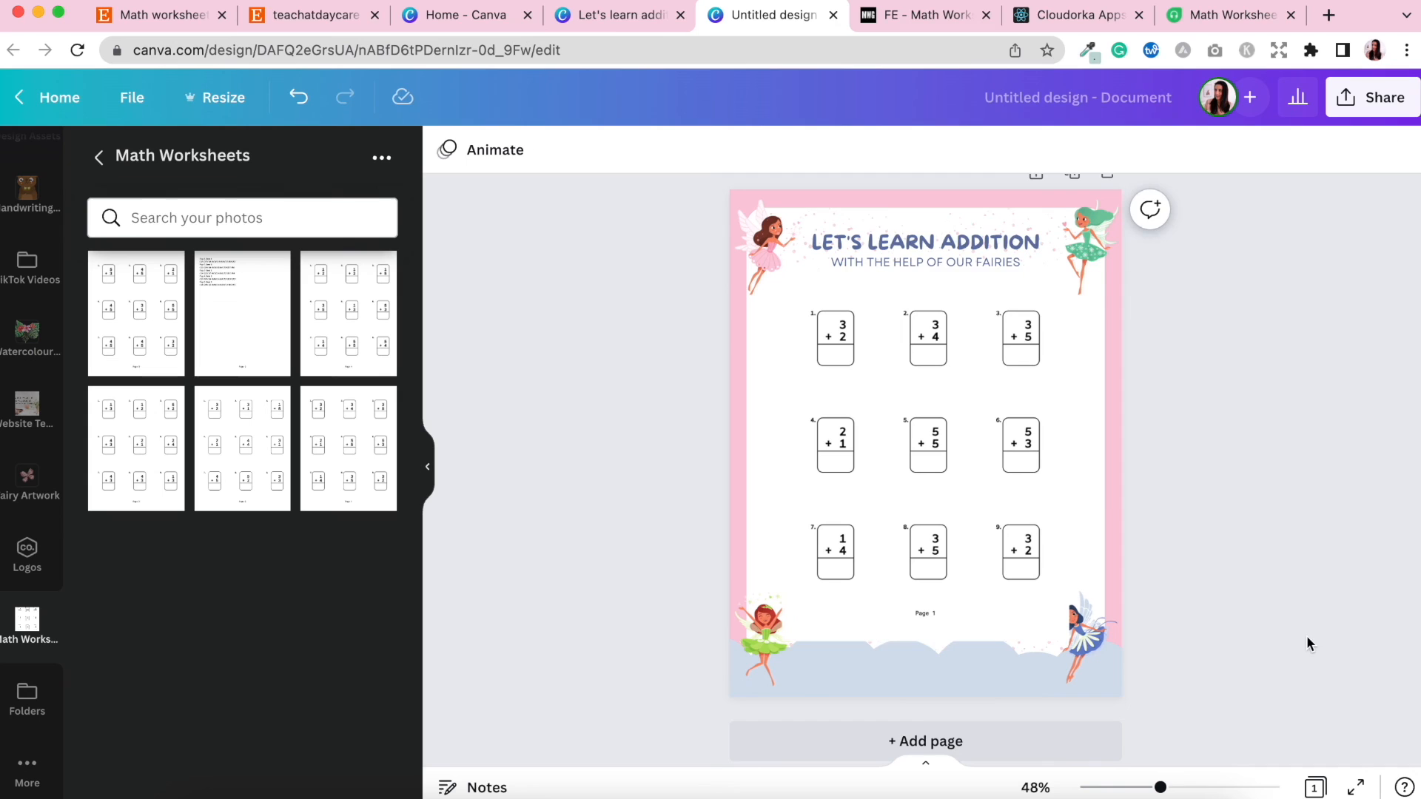
Send the worksheet image backward so the title and fairies sit above it.
click(957, 438)
click(1215, 149)
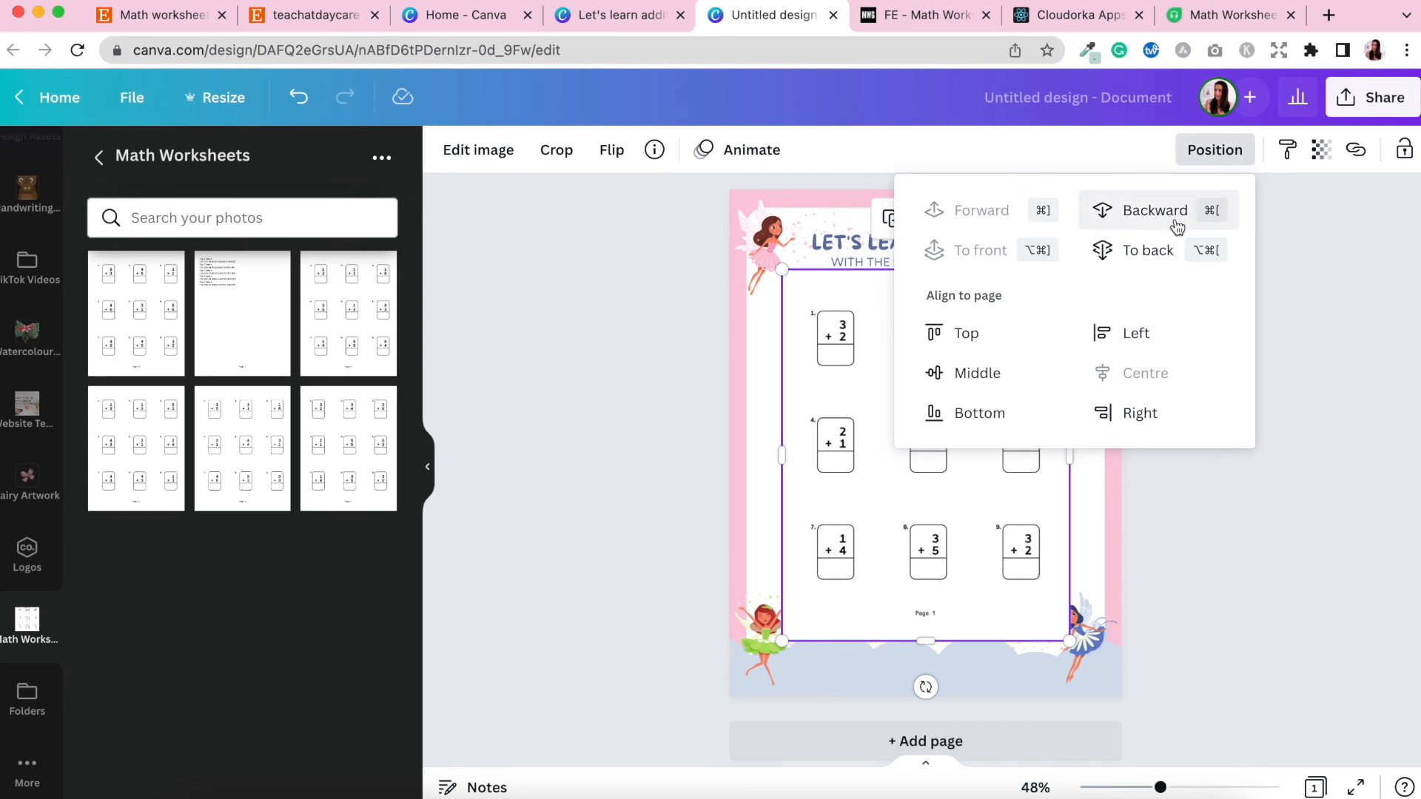
click(1155, 221)
click(1155, 220)
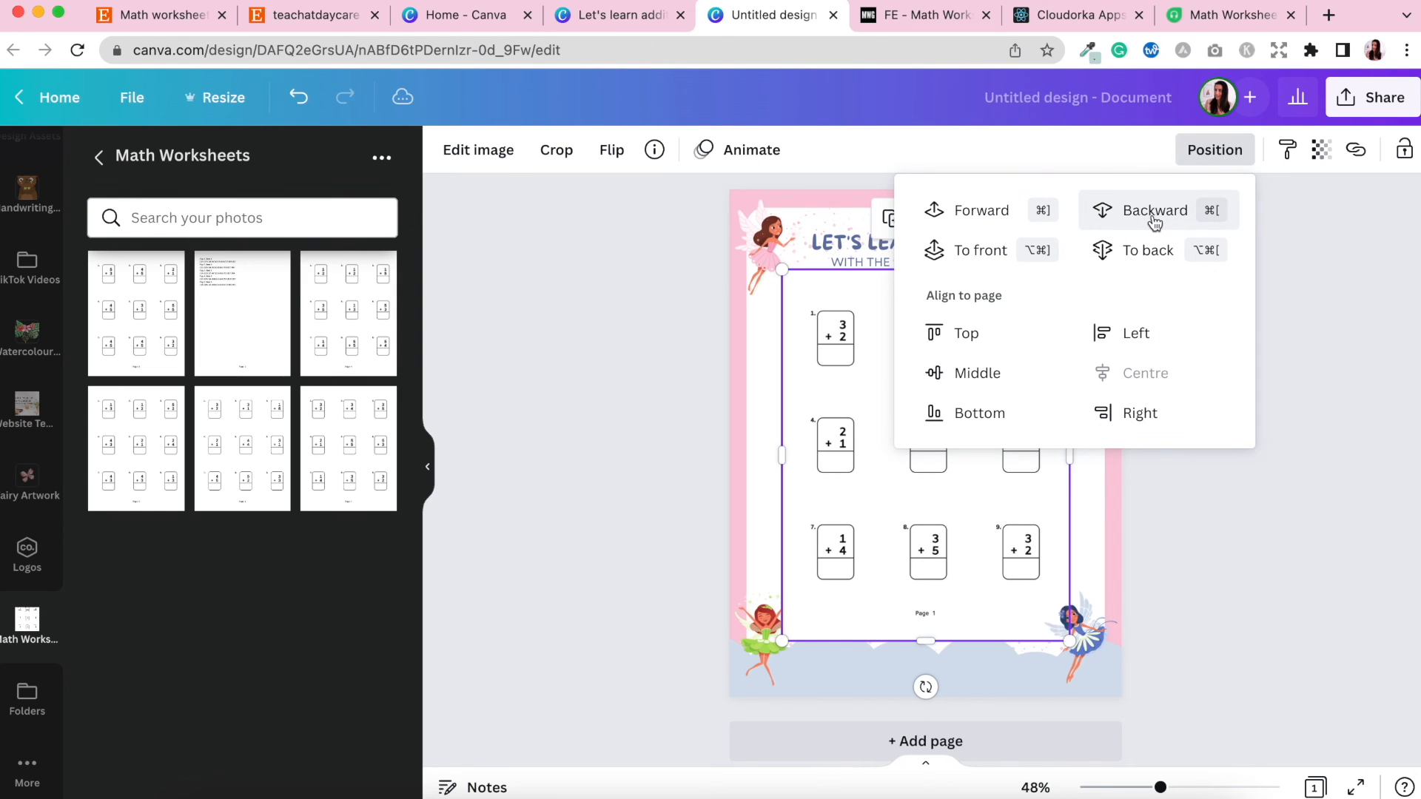
click(1155, 221)
click(1244, 553)
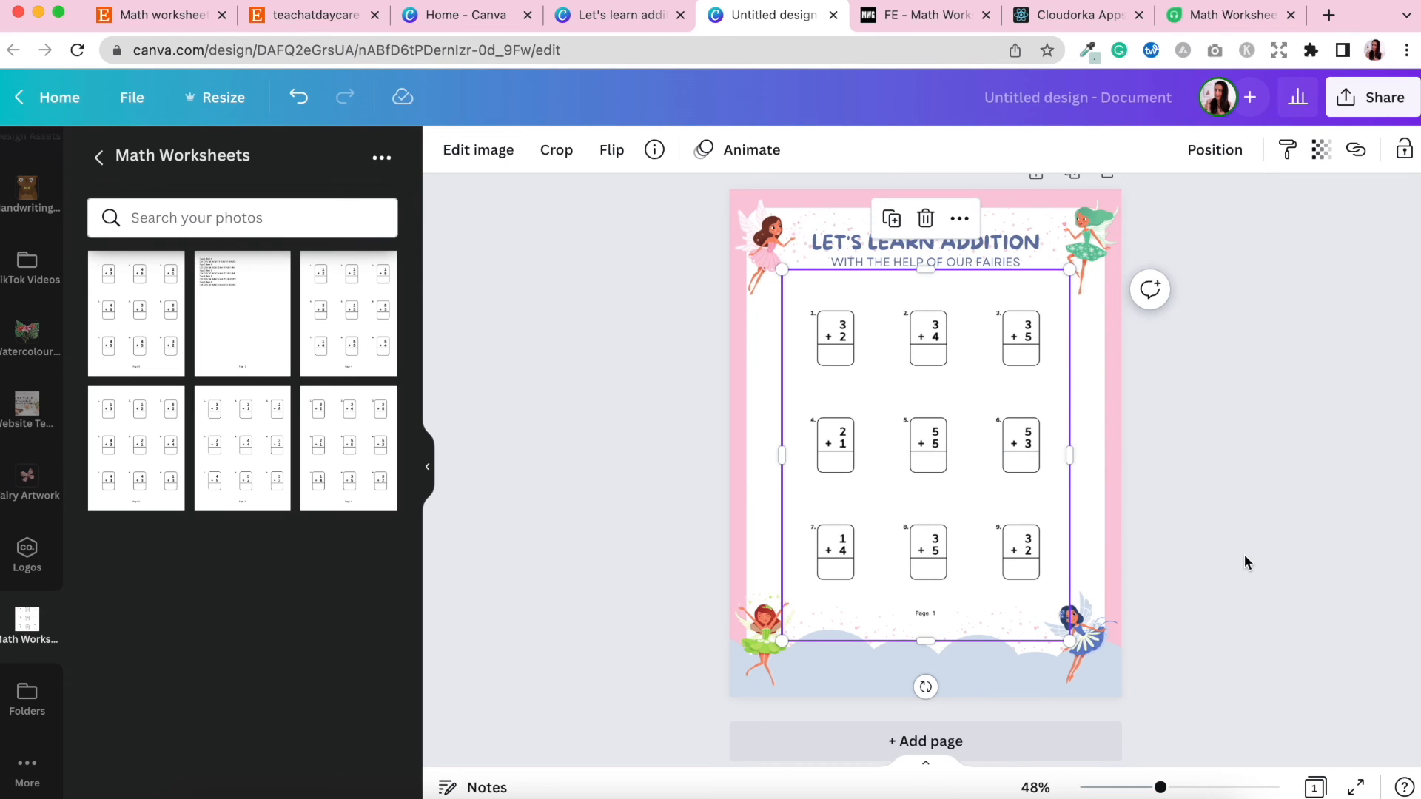
click(1252, 544)
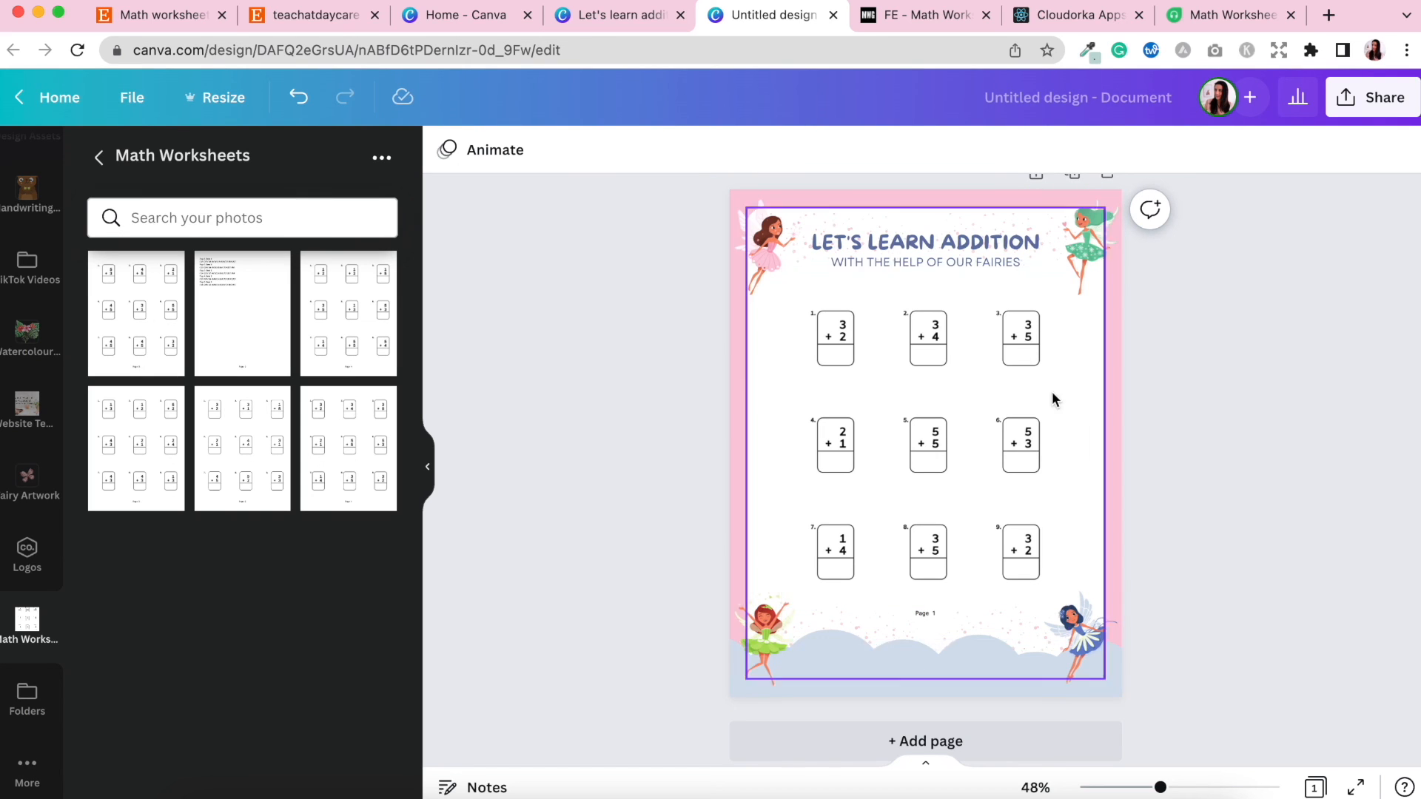
Enlarge the worksheet image on page 1 so it fills the white area inside the pink frame, centred.
click(981, 397)
drag(781, 269, 749, 235)
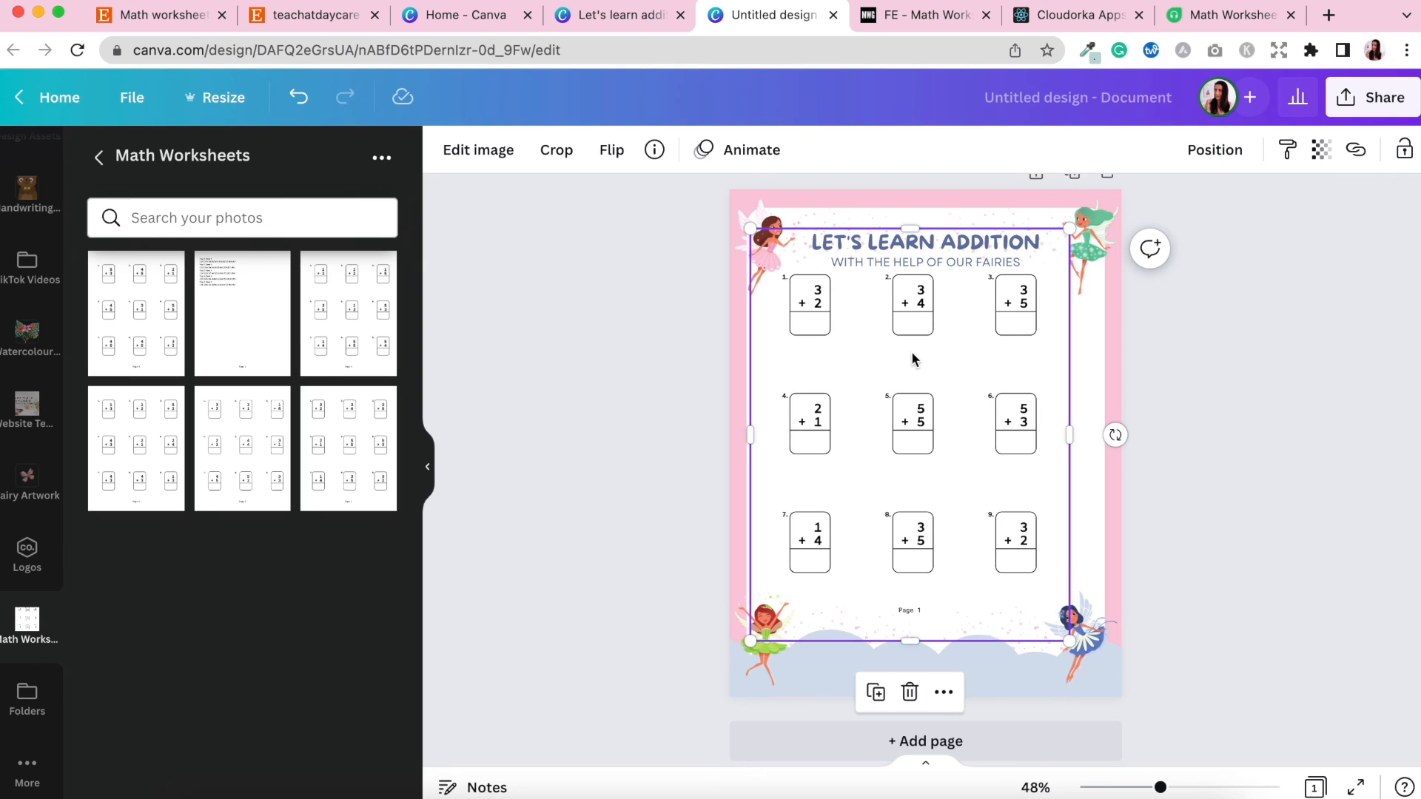
drag(918, 340, 929, 333)
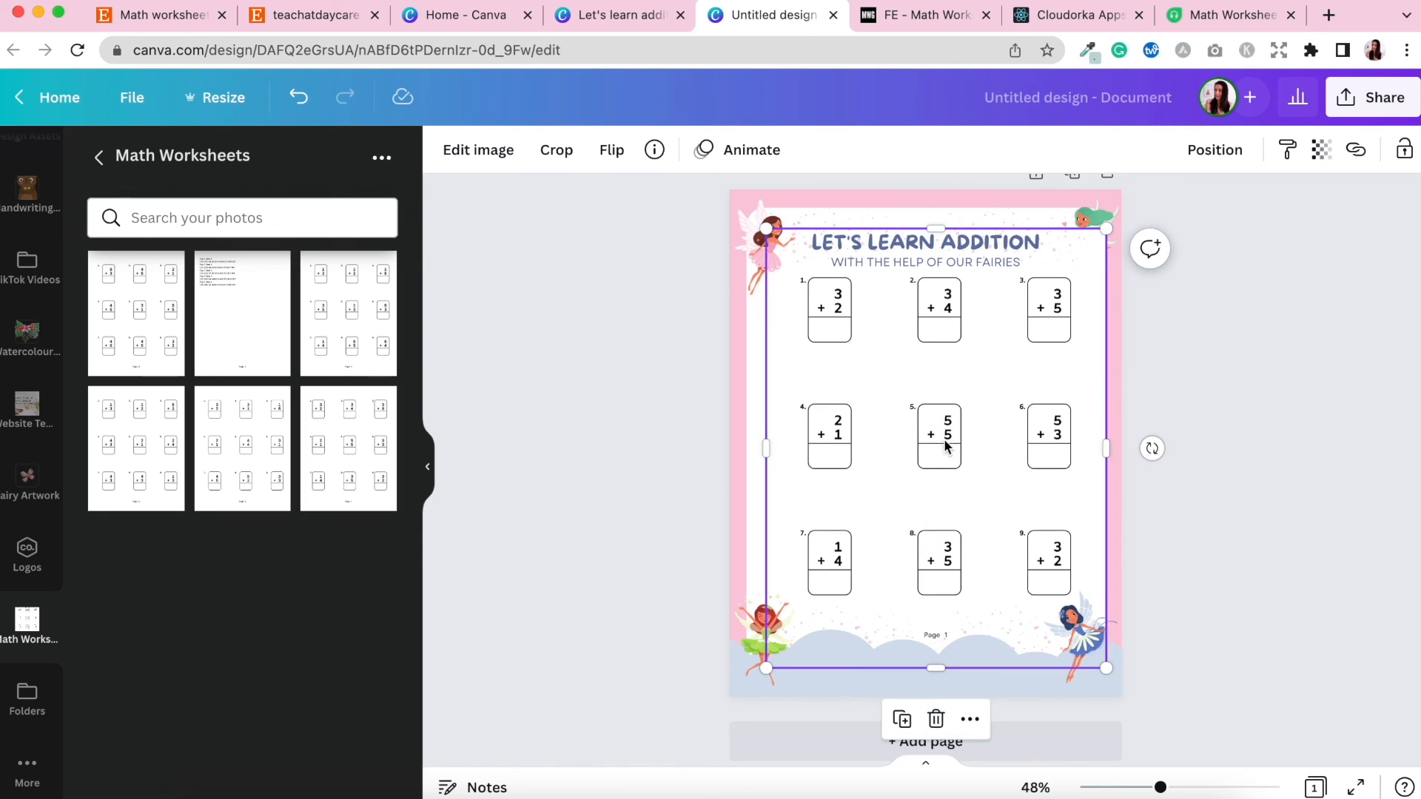
drag(946, 439, 942, 441)
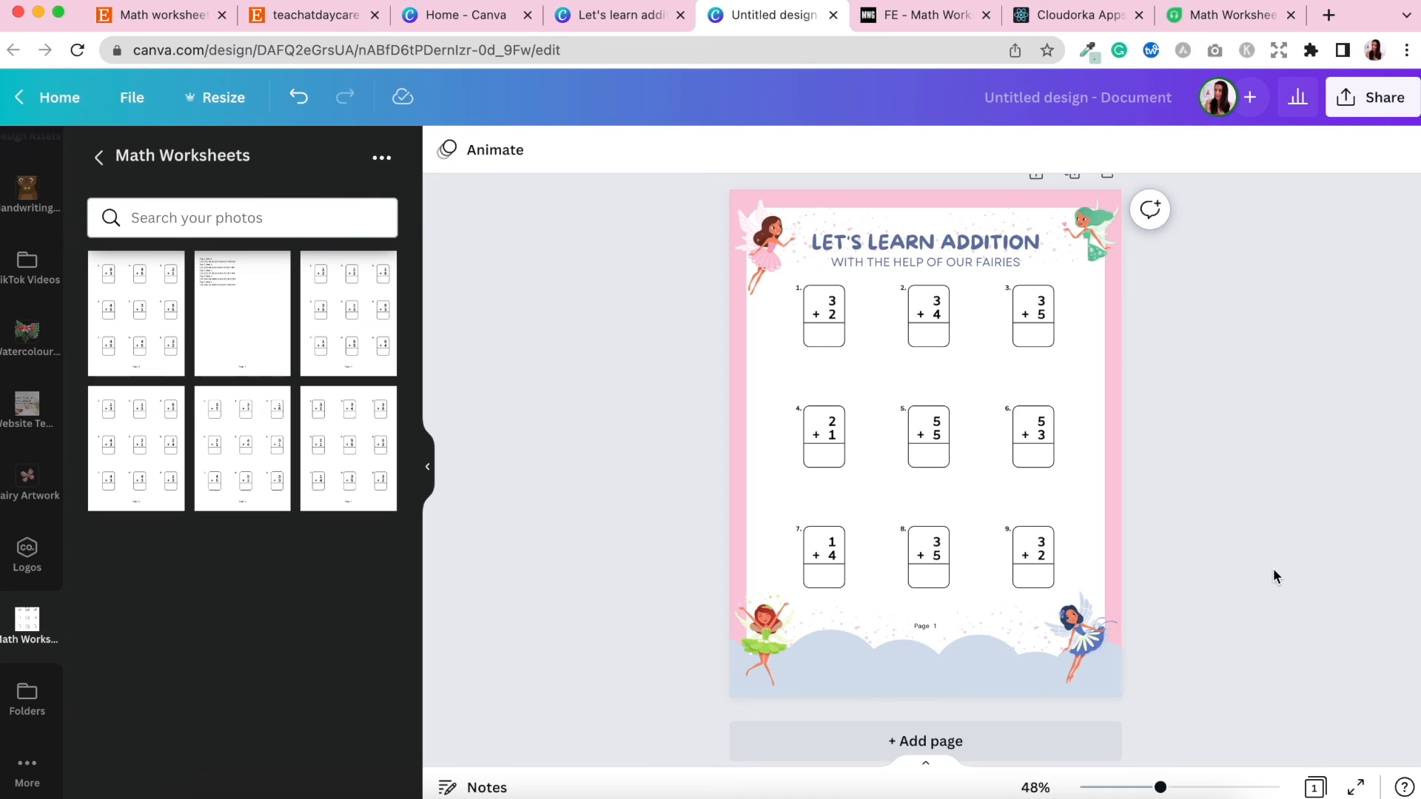
Duplicate page 1 and replace the worksheet image on the copy with the Page 2 worksheet image.
scroll(1232, 416, up, 1)
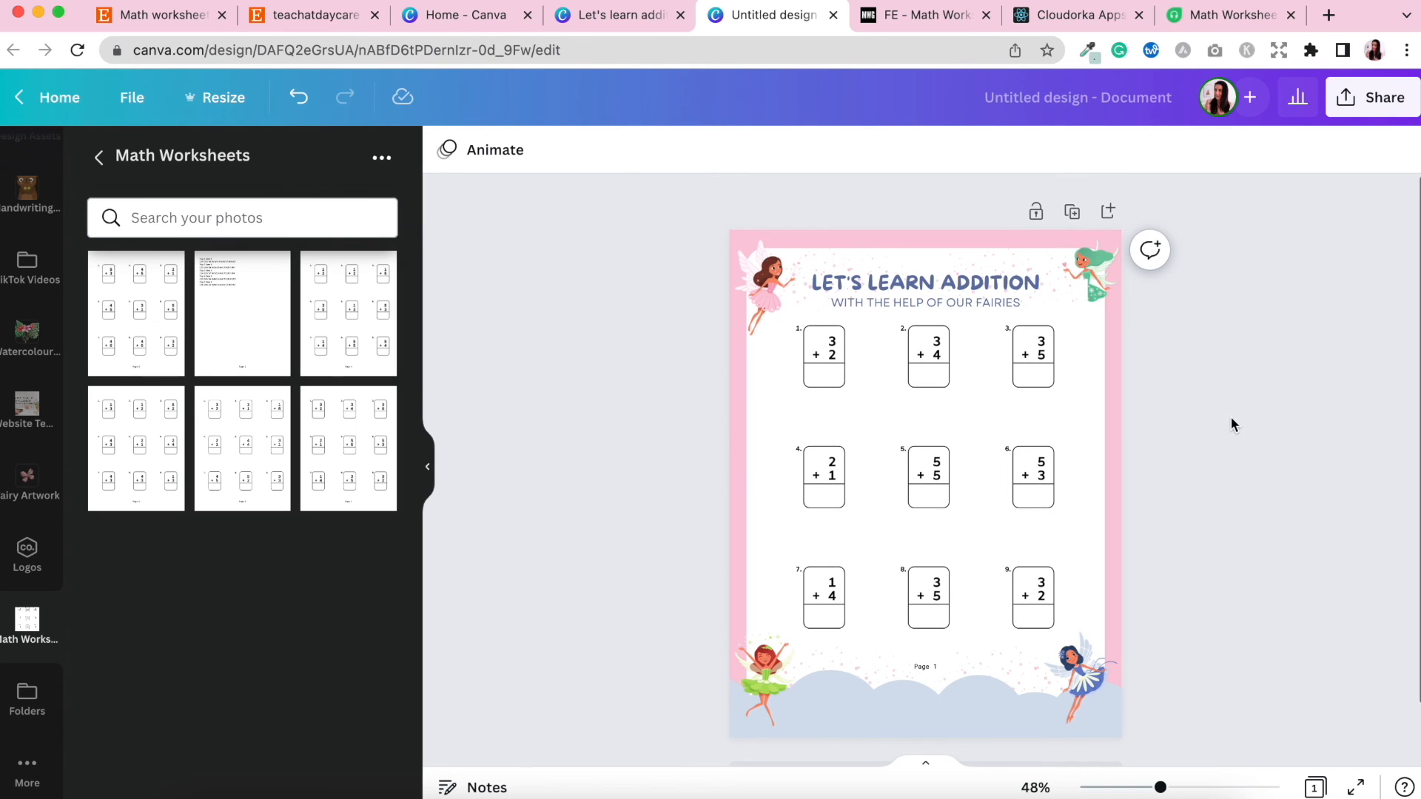
click(1071, 213)
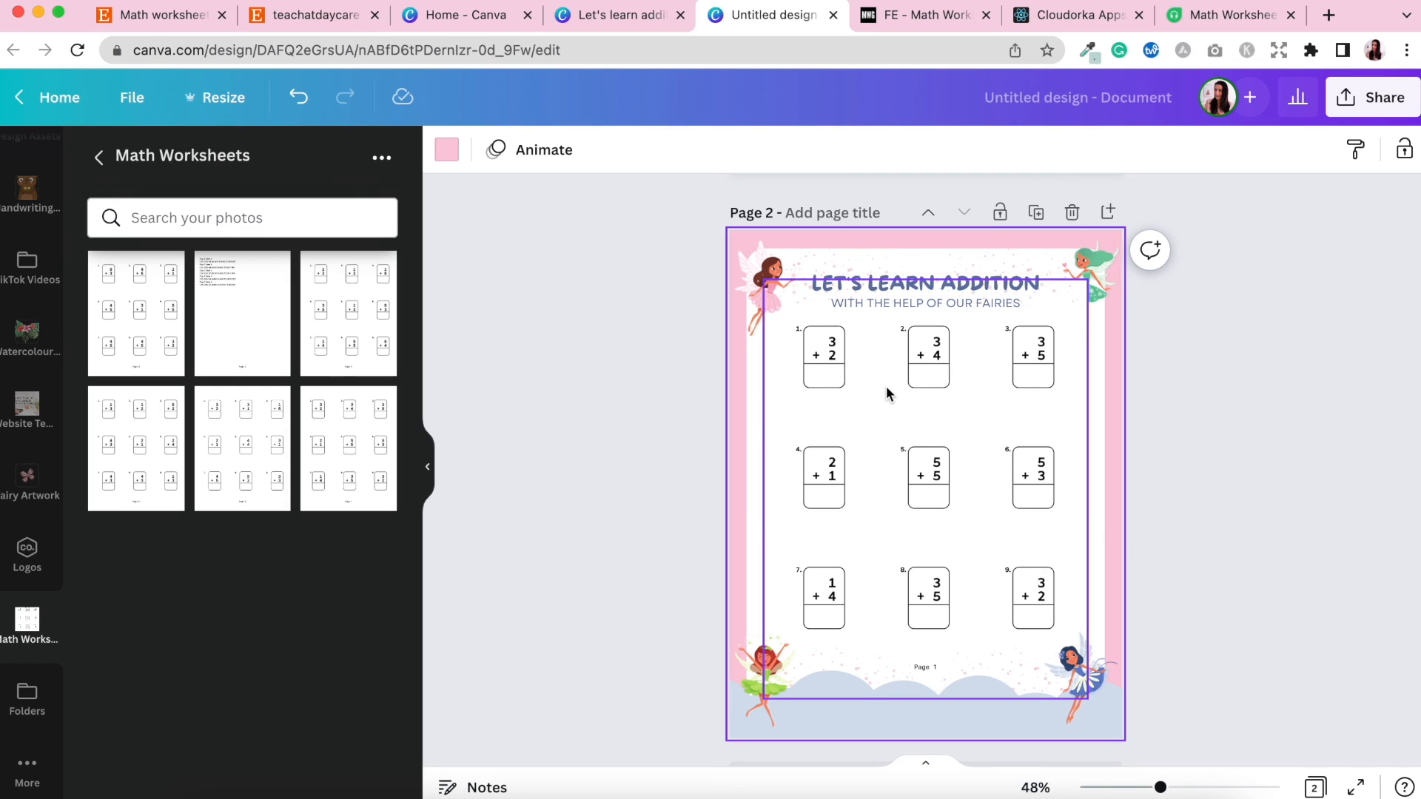
click(930, 372)
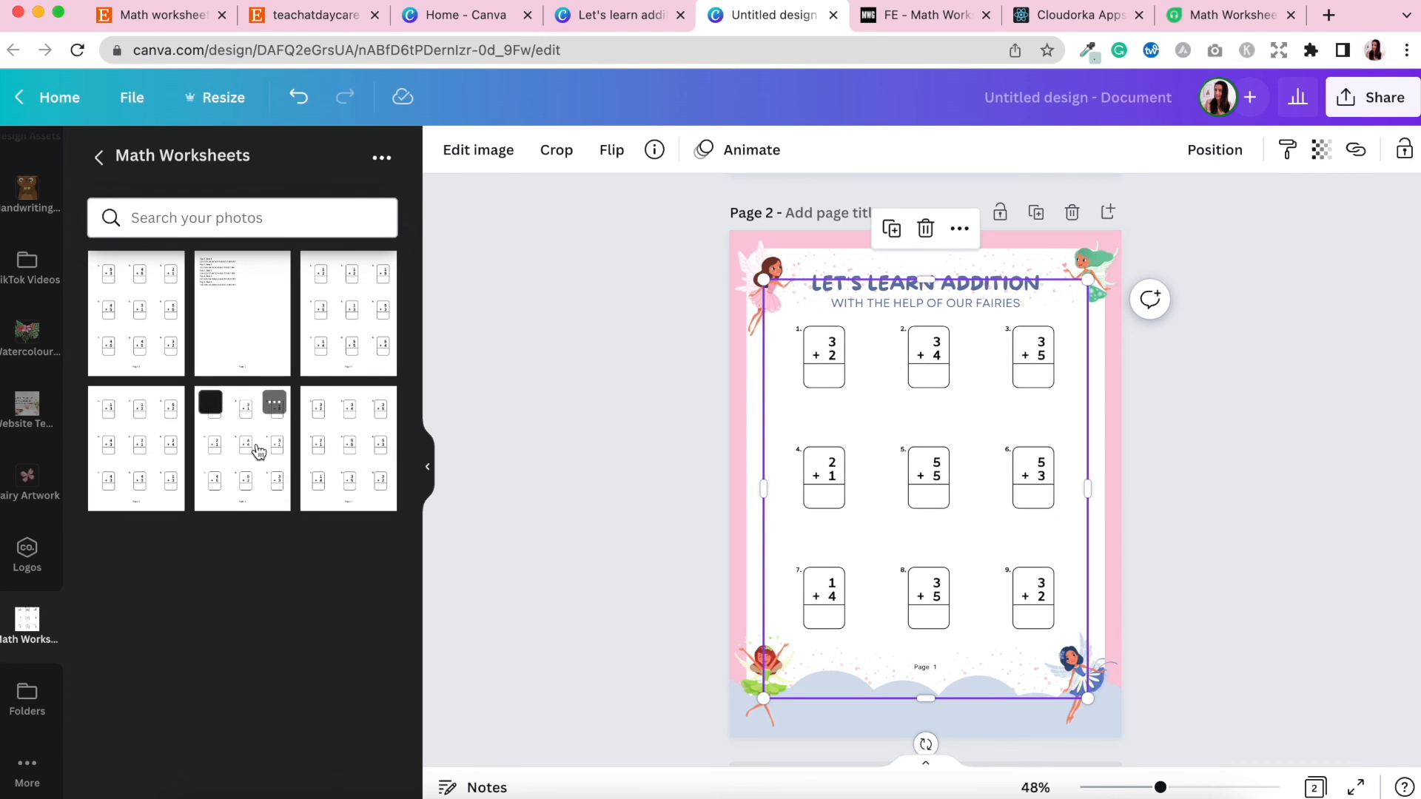
drag(256, 452, 807, 400)
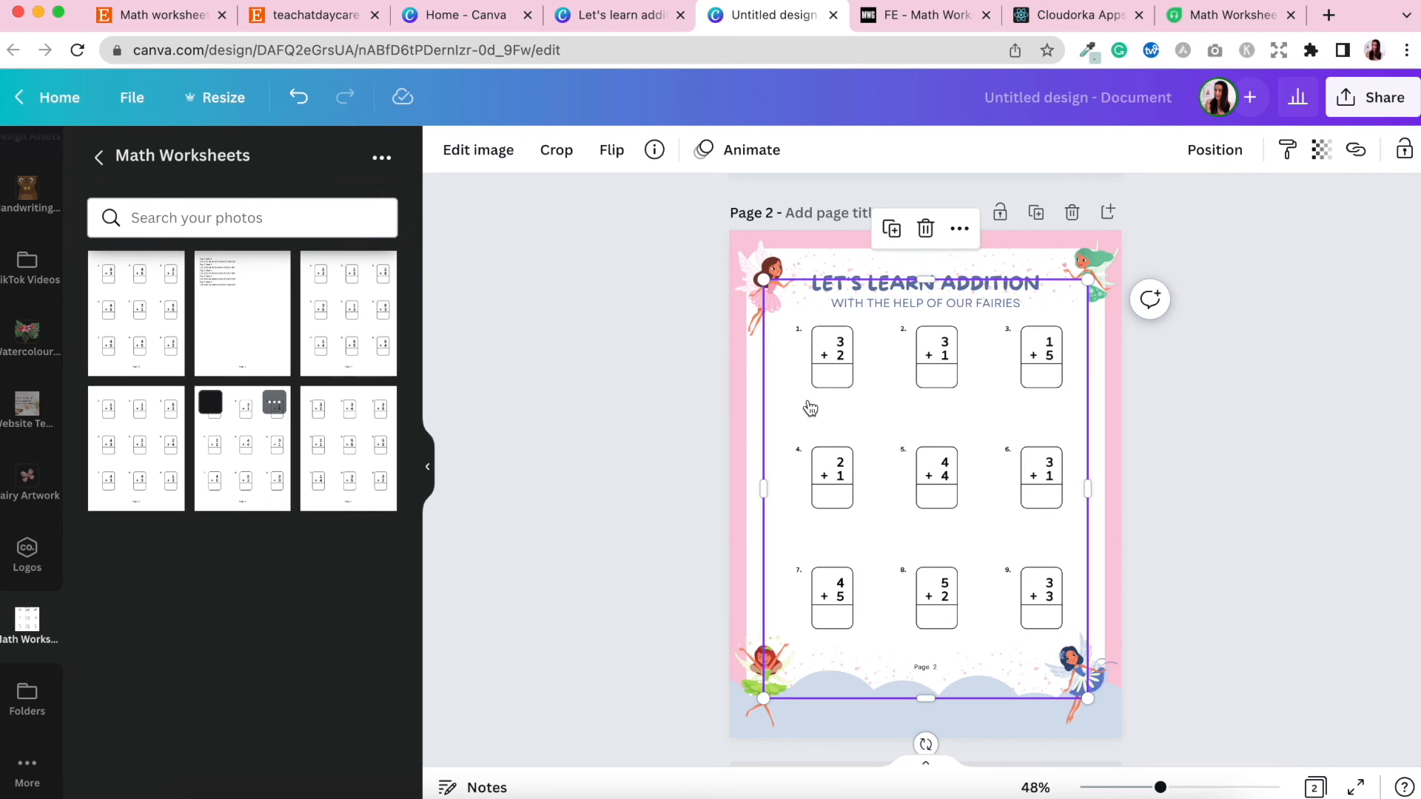
click(1153, 528)
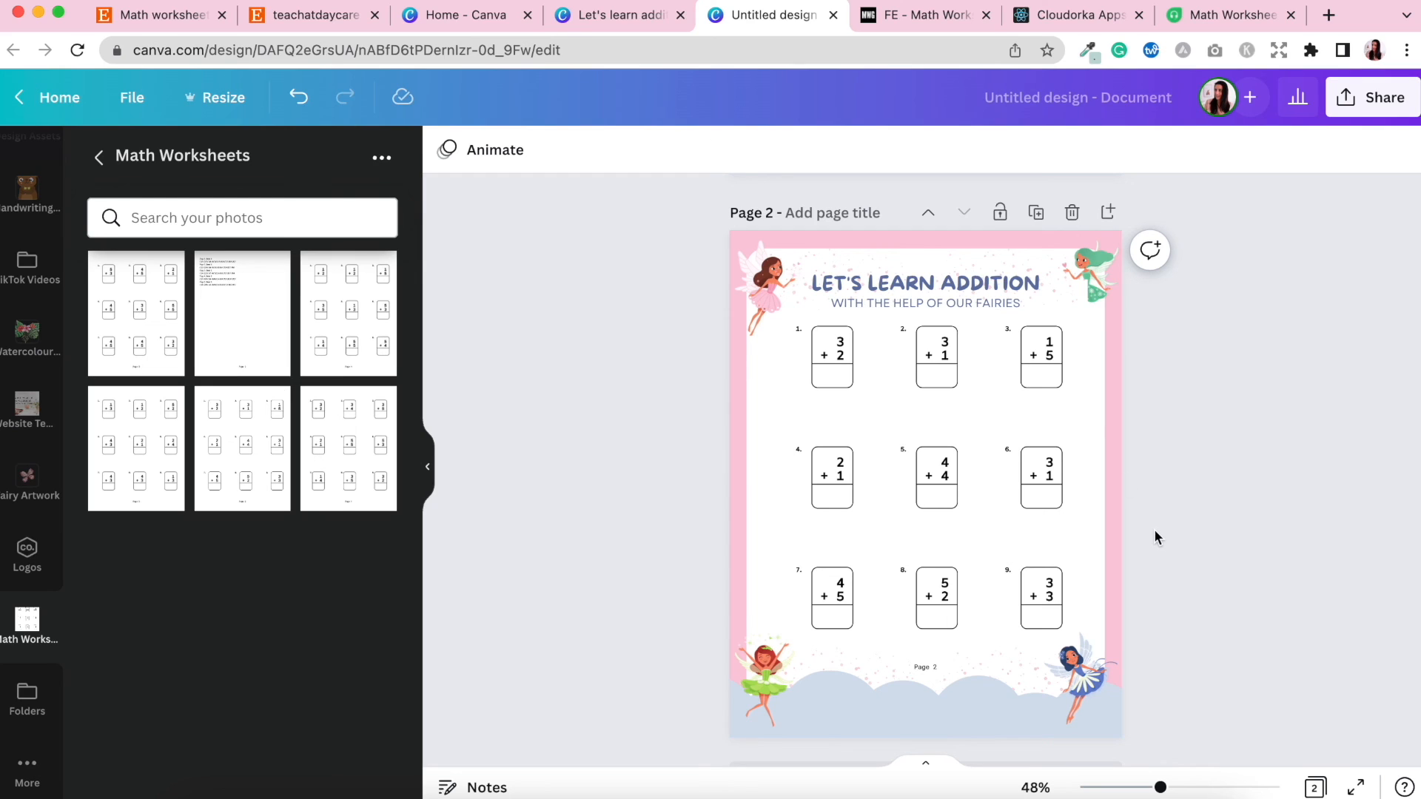
Duplicate the page three more times, swapping in the Page 3, Page 4 and Page 5 worksheet images.
click(1036, 213)
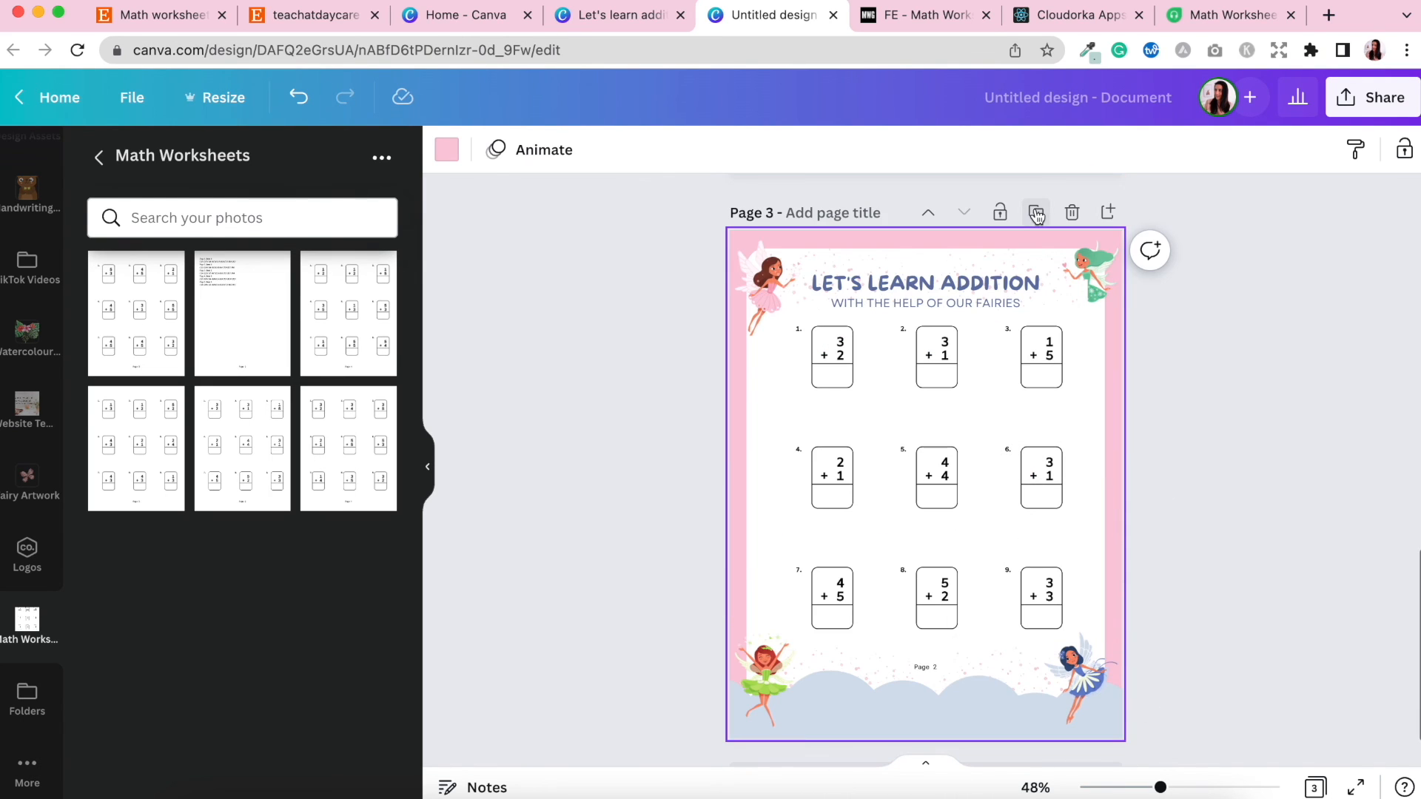
drag(143, 474, 816, 477)
click(1036, 212)
drag(365, 317, 897, 393)
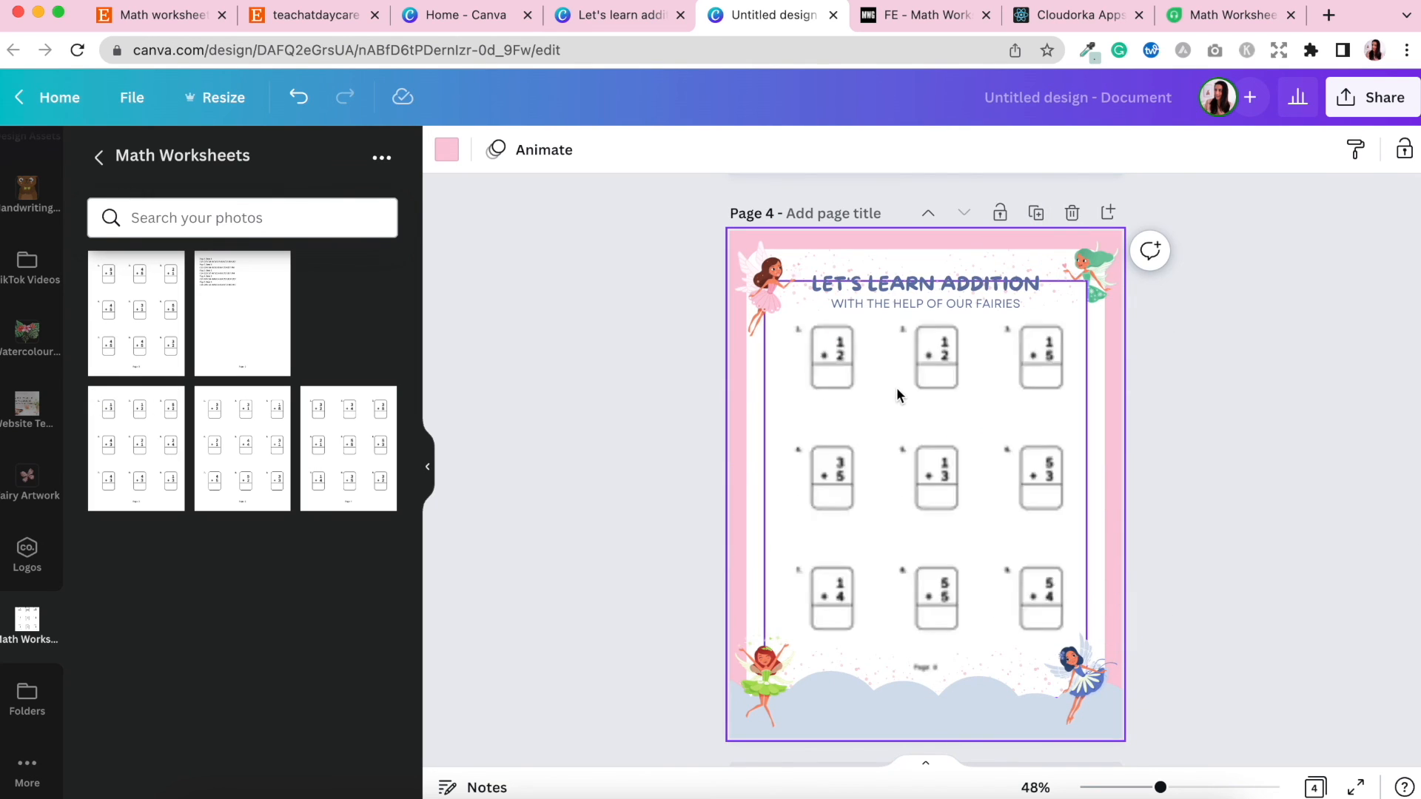
click(1035, 212)
drag(152, 328, 810, 375)
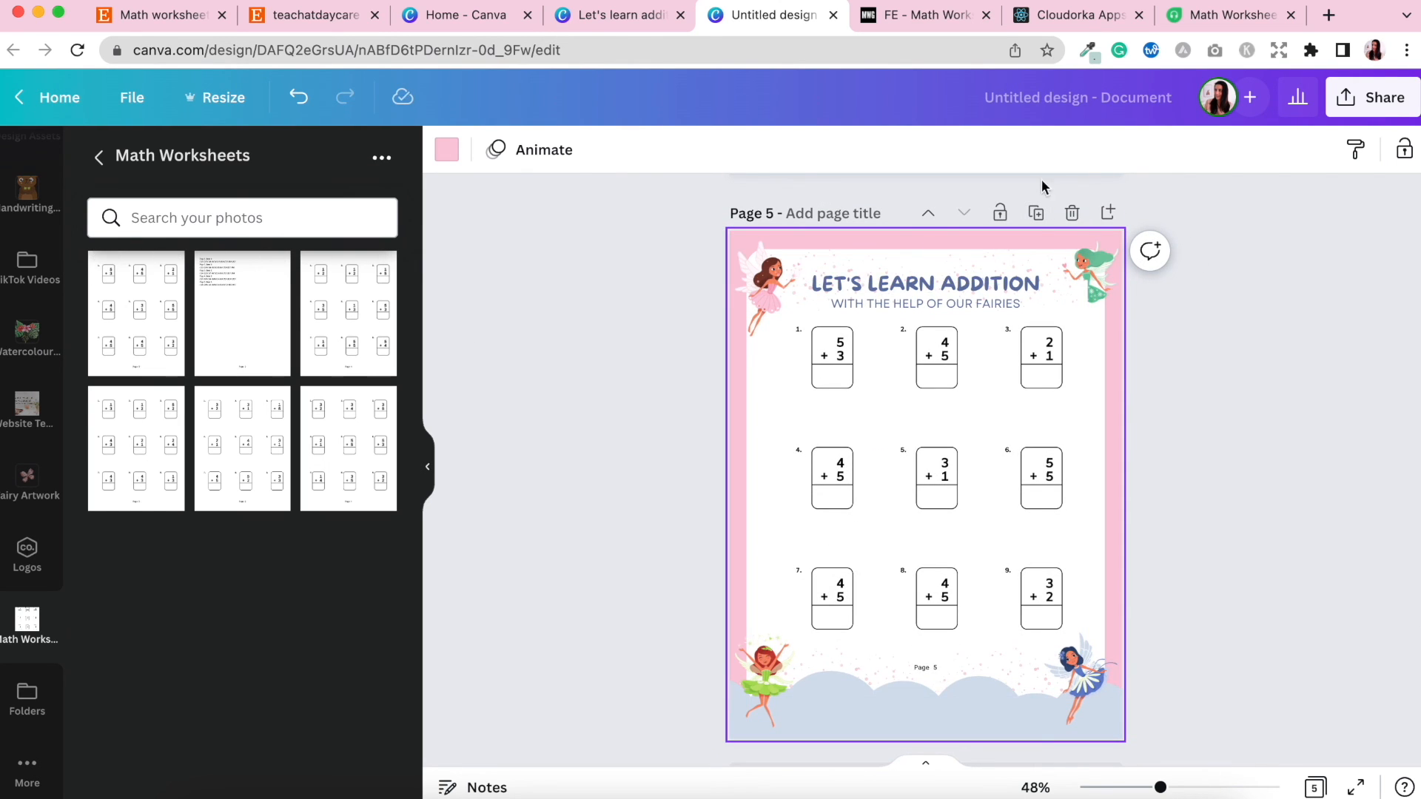
Duplicate the last page, retitle the copy SOLUTIONS and delete the subtitle line.
click(1037, 216)
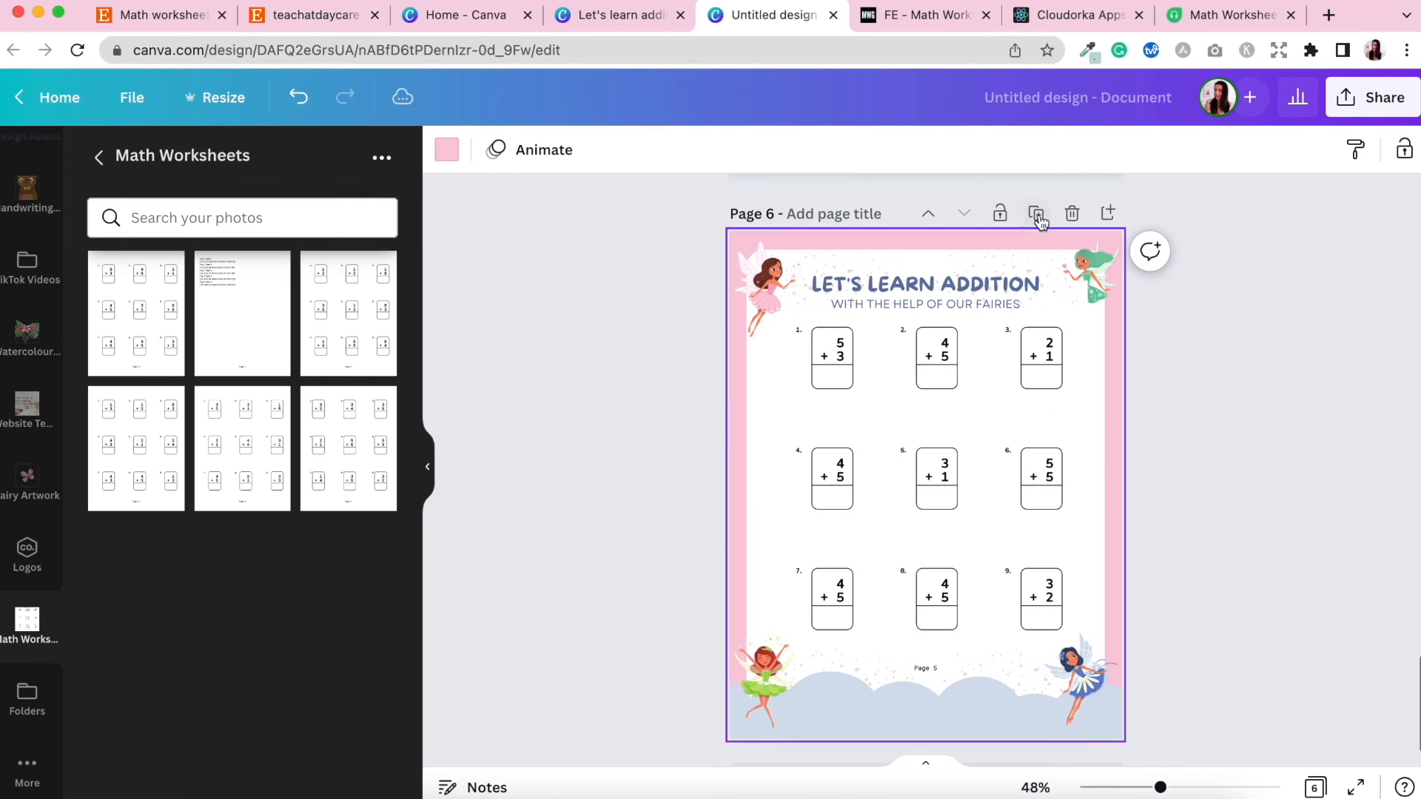
click(814, 287)
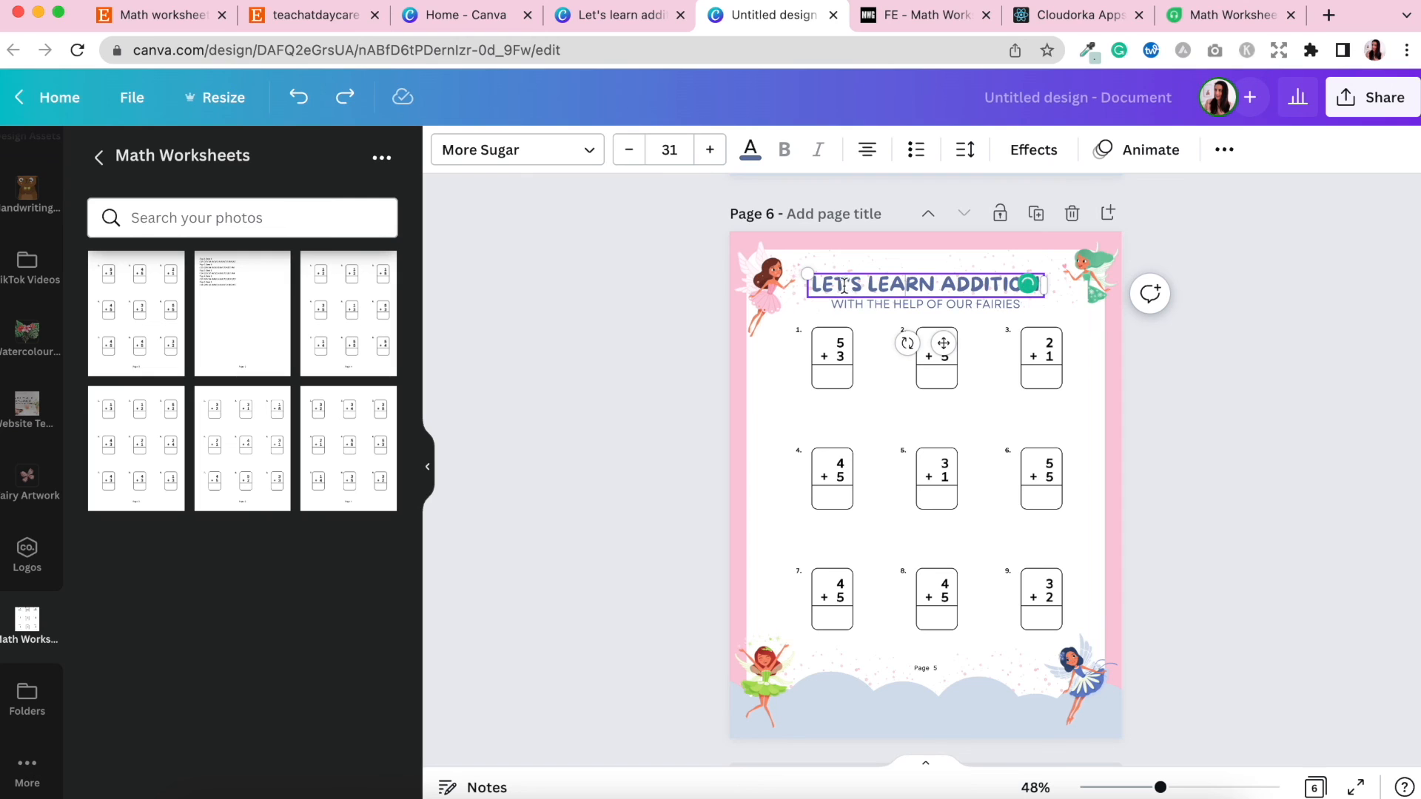
drag(809, 285, 1029, 286)
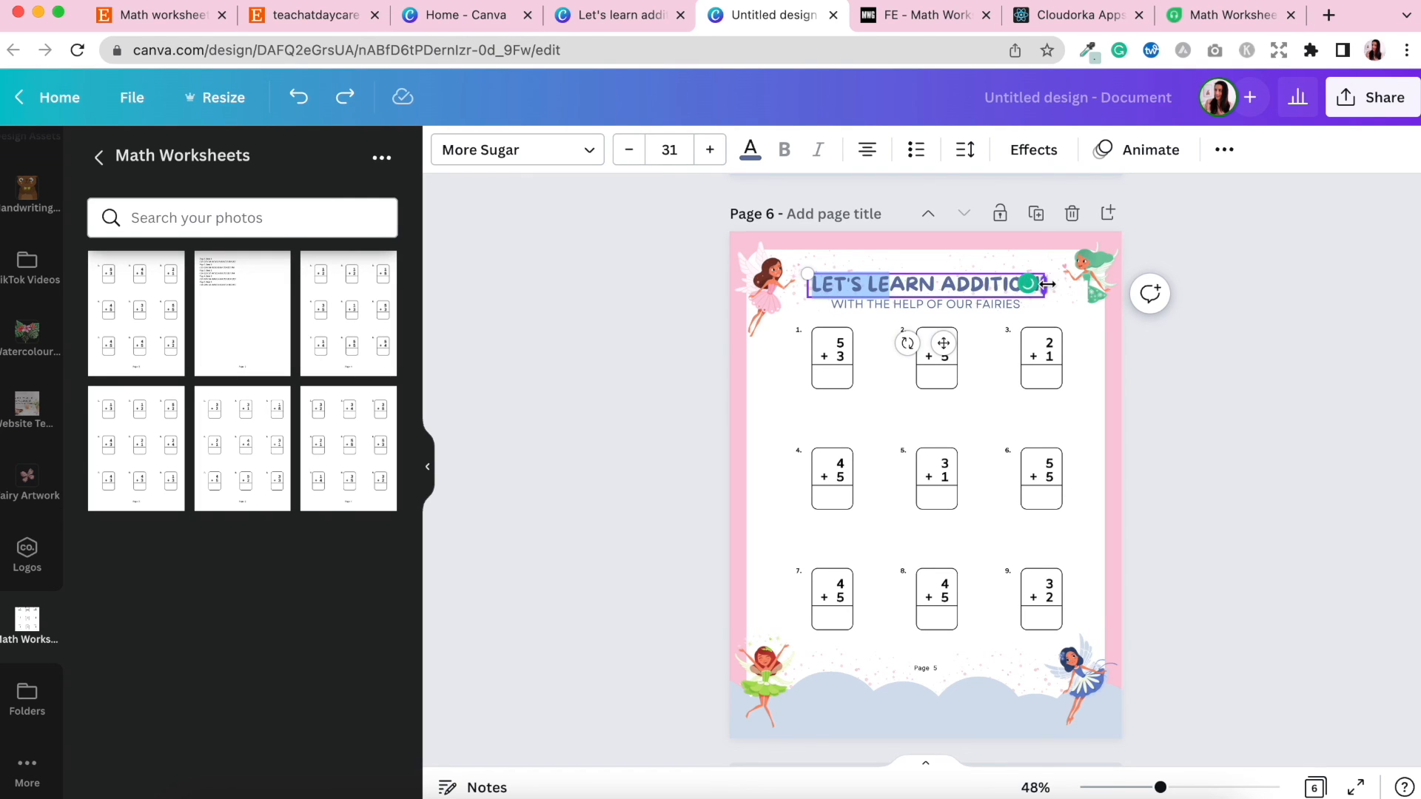
text(SOLUTIONS)
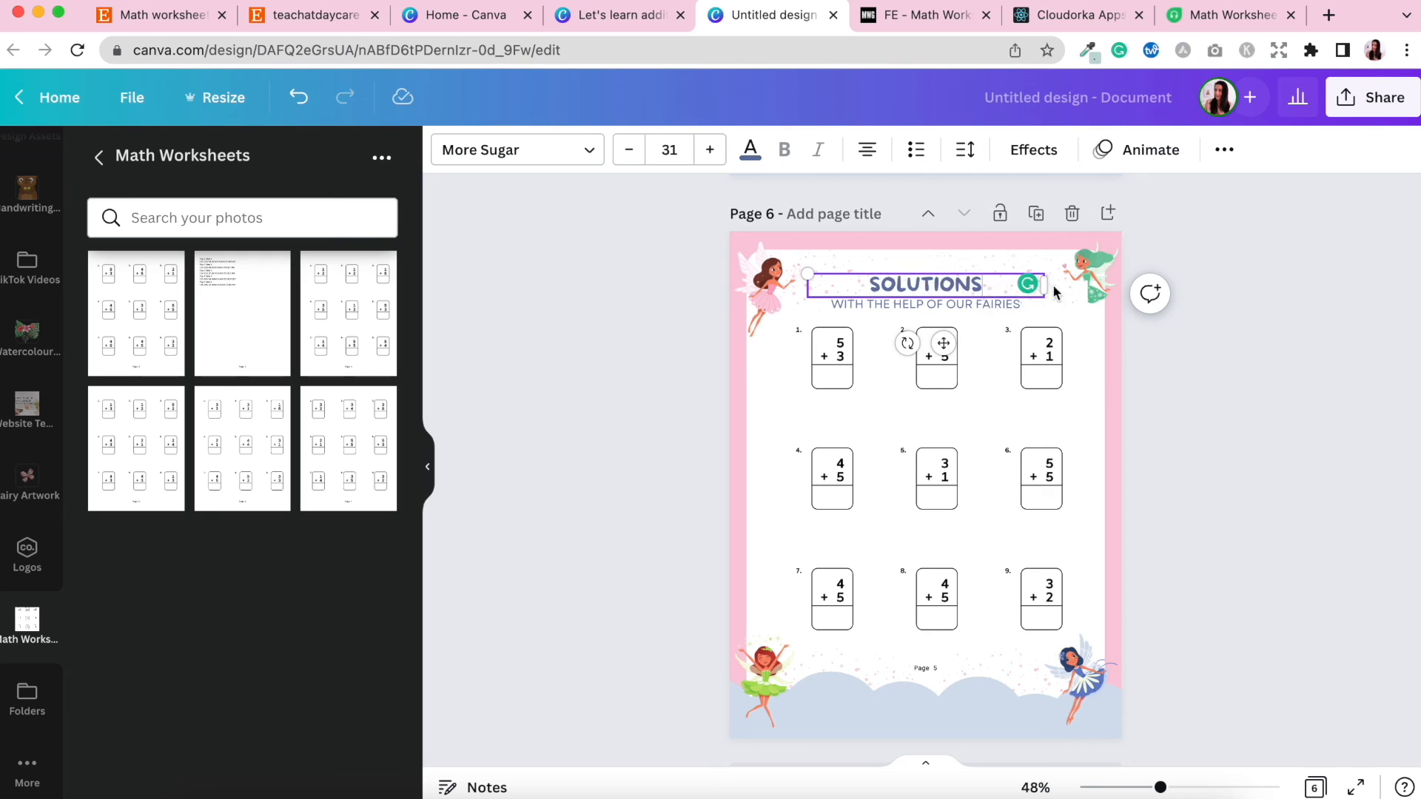
click(972, 309)
key(Delete)
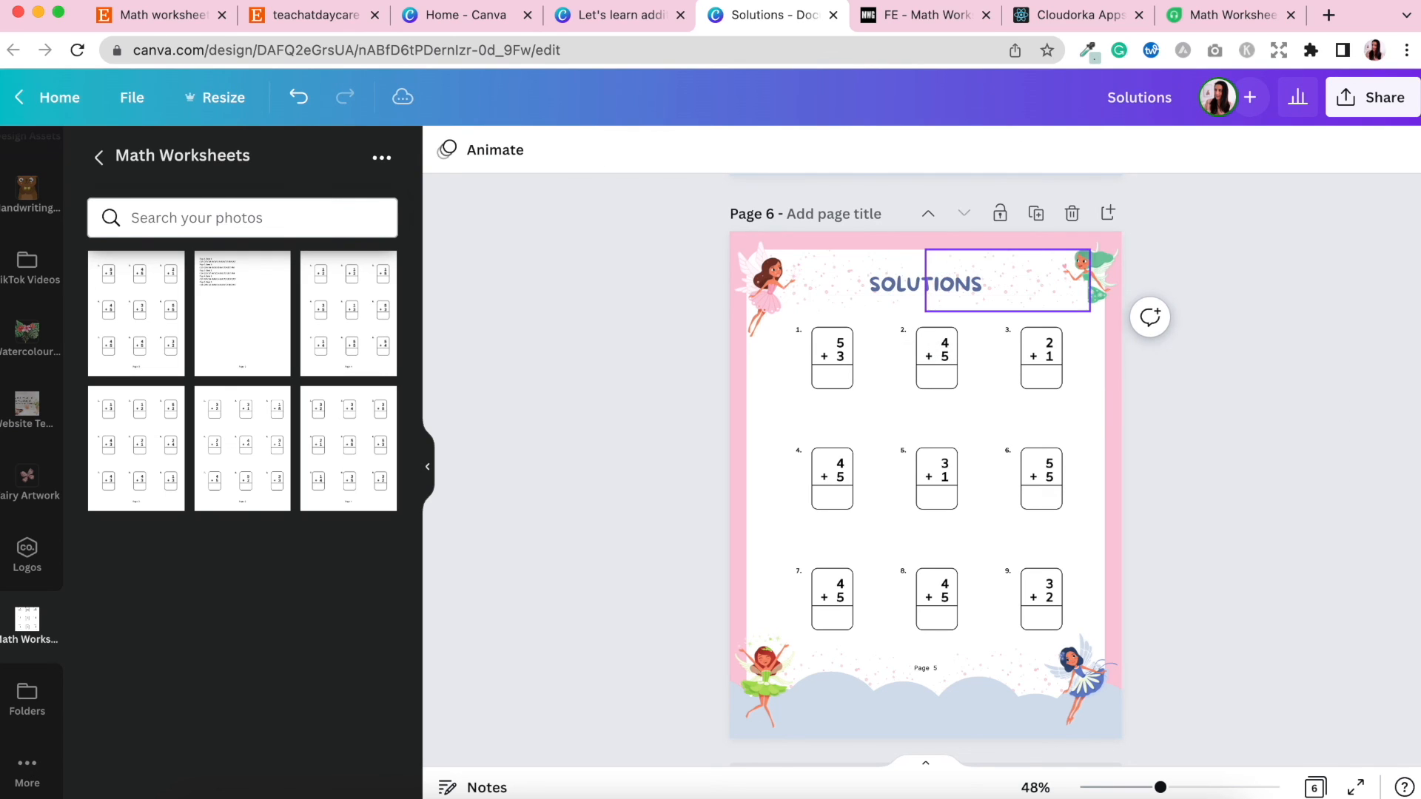
Replace the worksheet on page 6 with the solutions image and nudge it slightly down.
click(966, 423)
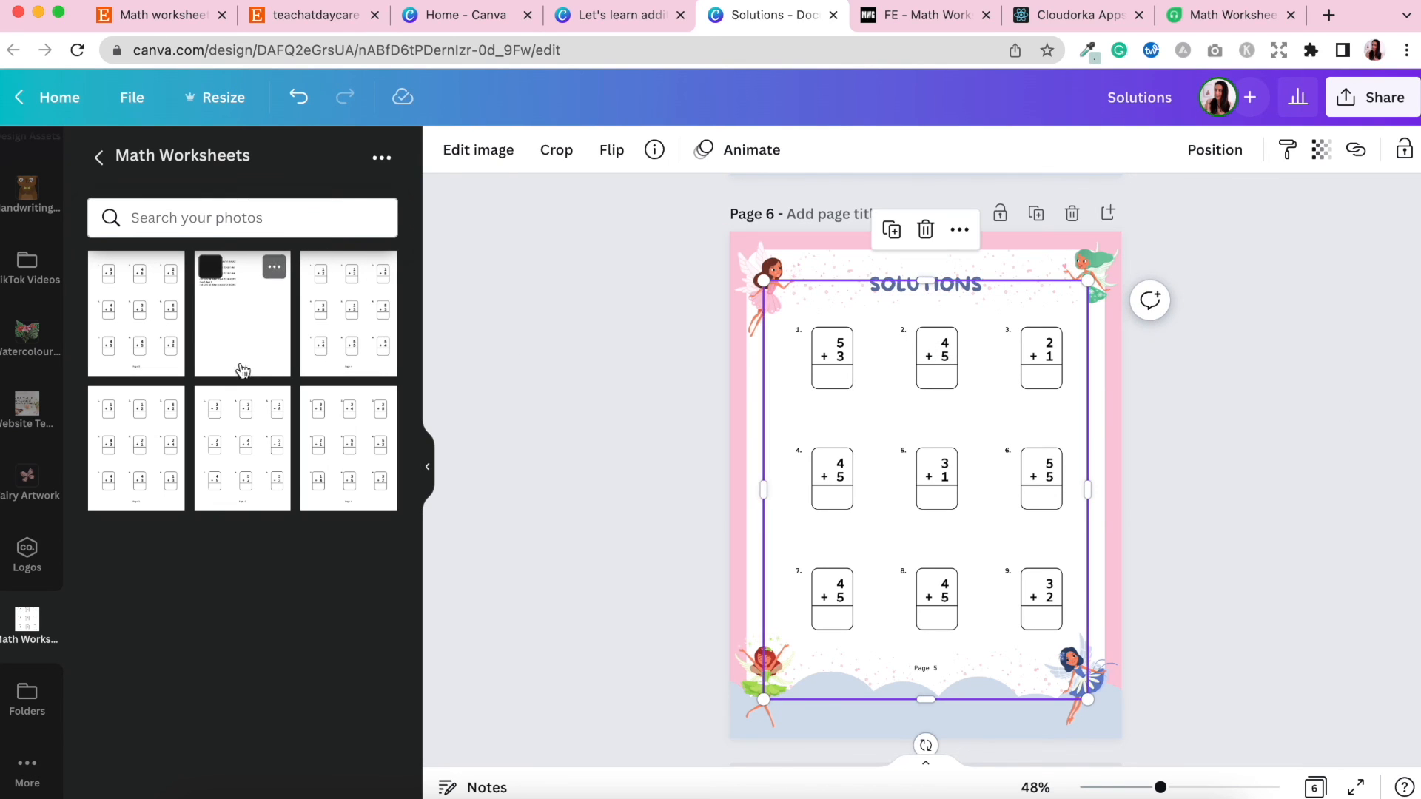
drag(237, 365, 842, 451)
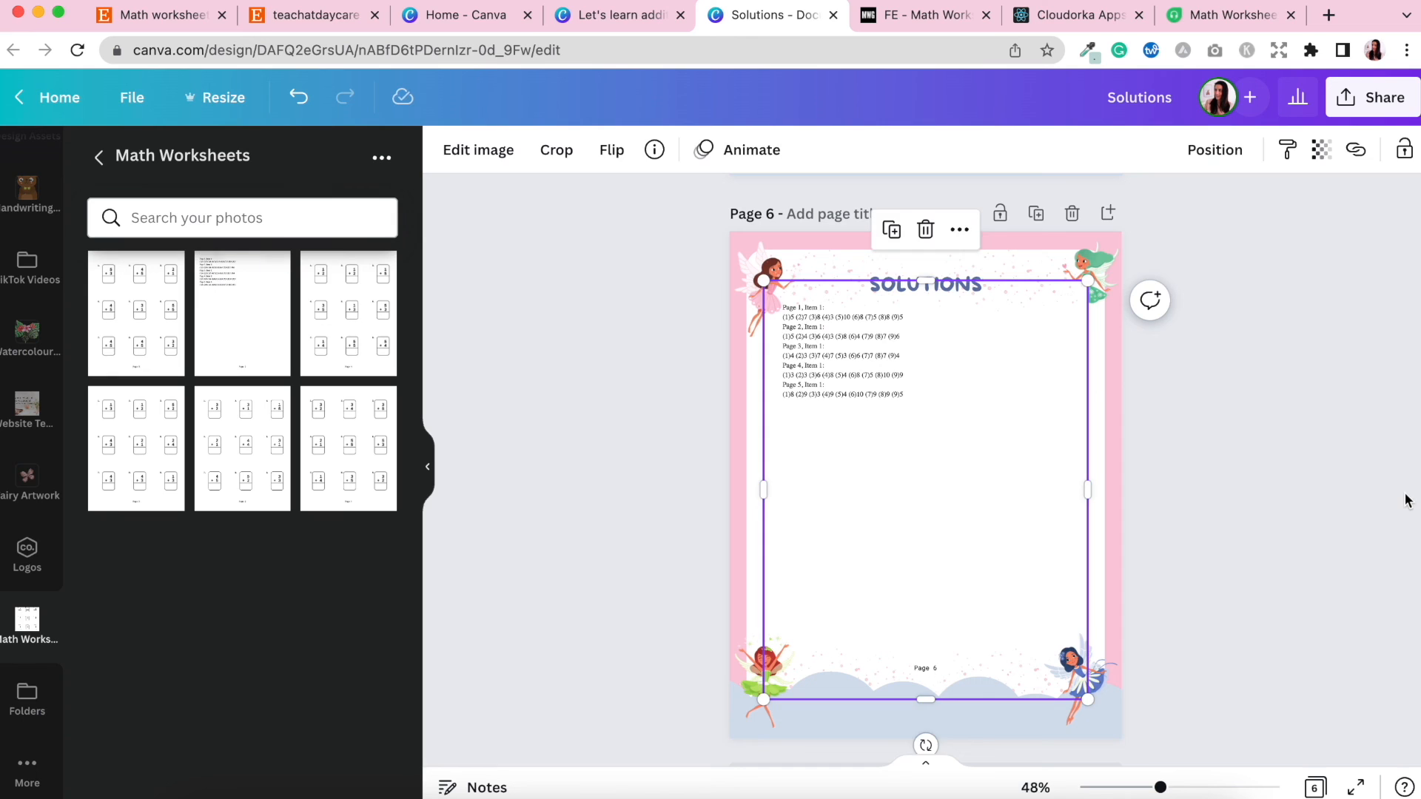
click(1406, 498)
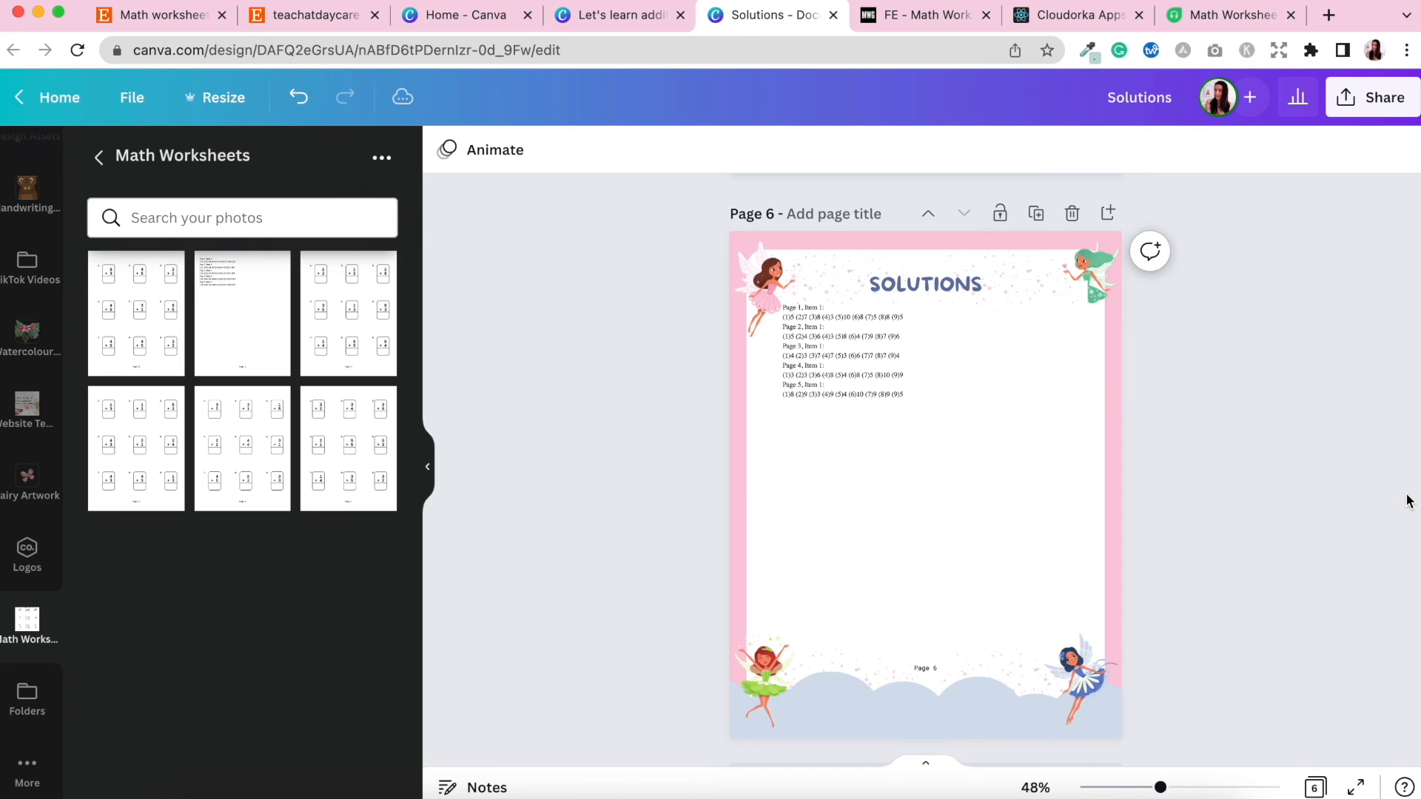
click(925, 357)
drag(925, 356, 939, 363)
click(1205, 444)
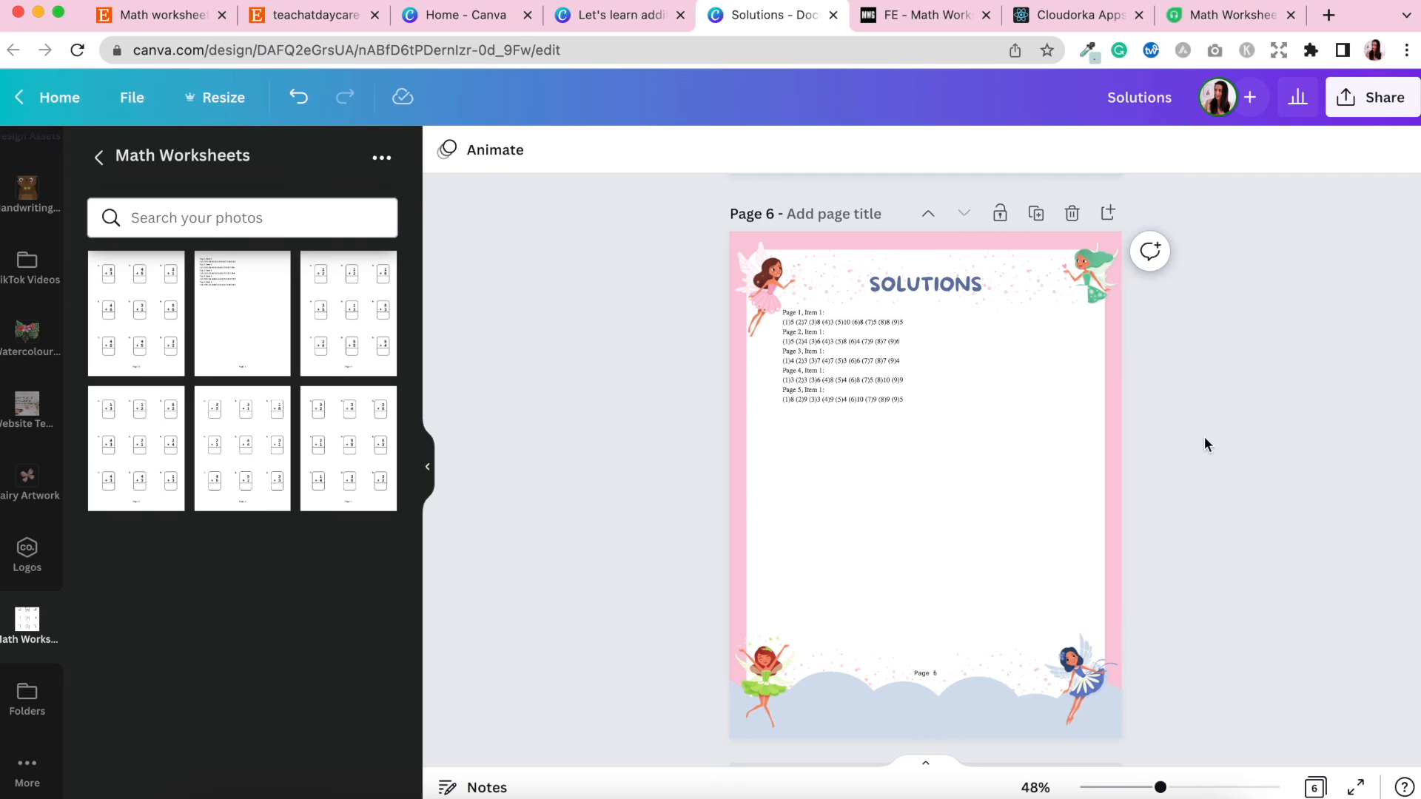
Bring the green fairy at page 1's top-right corner in front of the worksheet image.
scroll(1214, 430, up, 1)
scroll(1221, 419, up, 10)
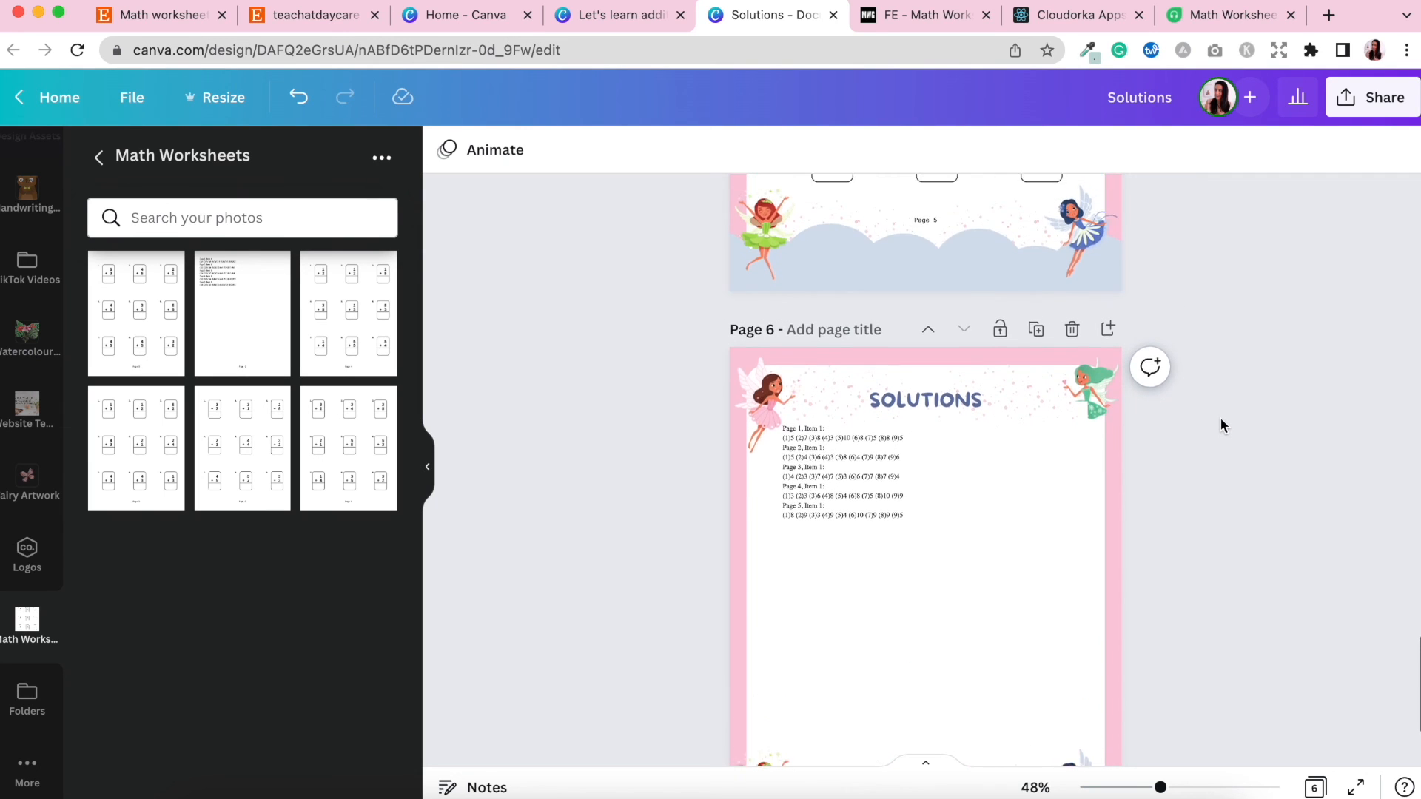
scroll(1220, 425, up, 15)
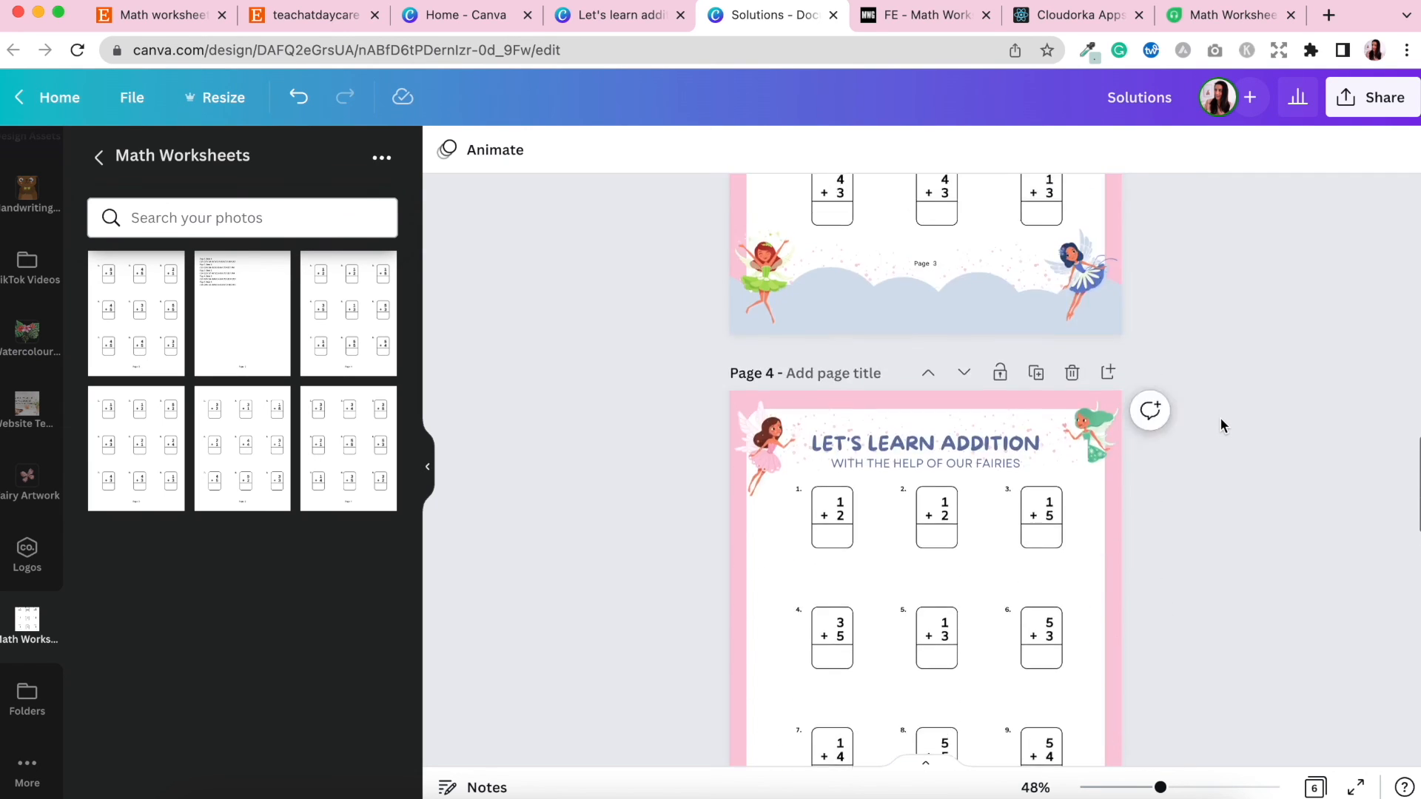
scroll(1221, 426, up, 15)
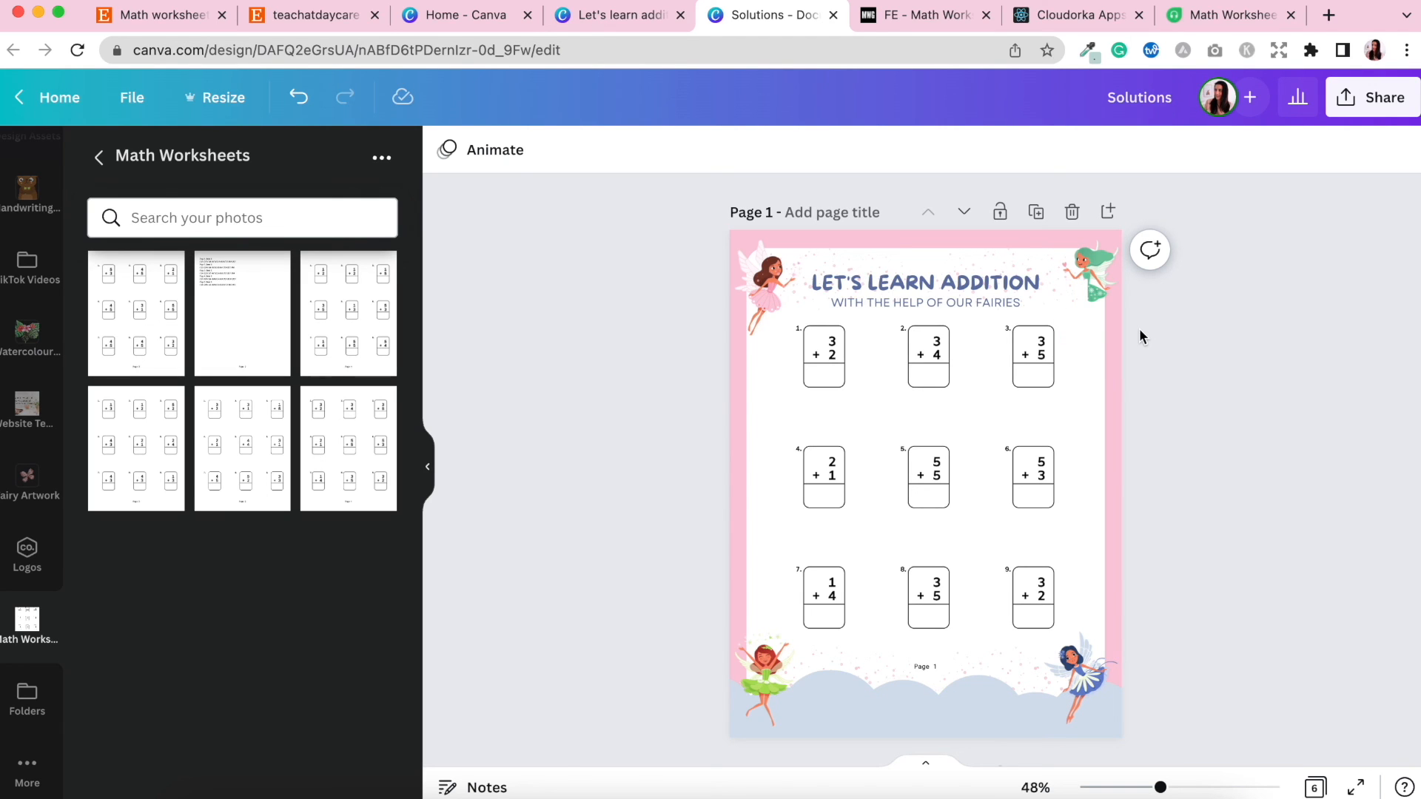
click(1094, 263)
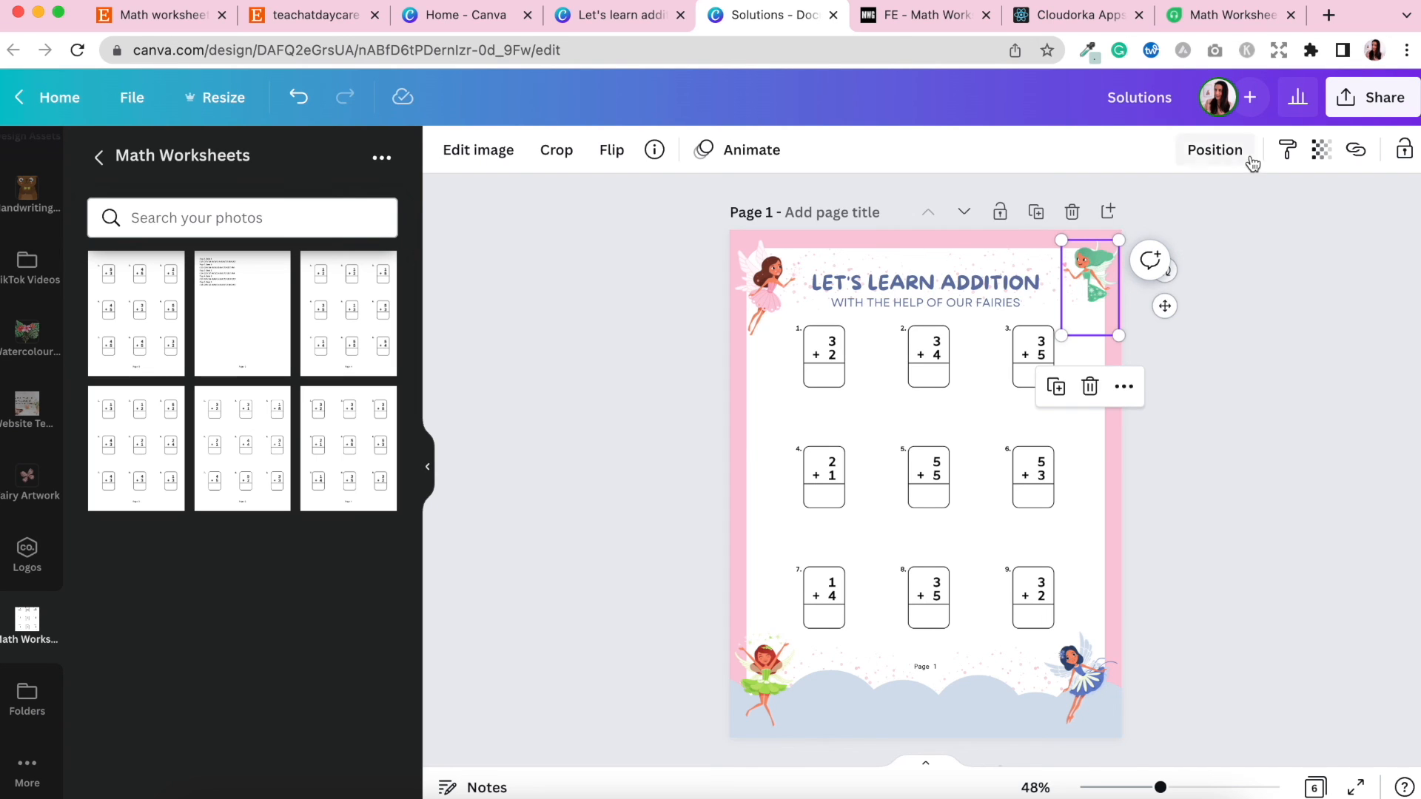
click(1215, 150)
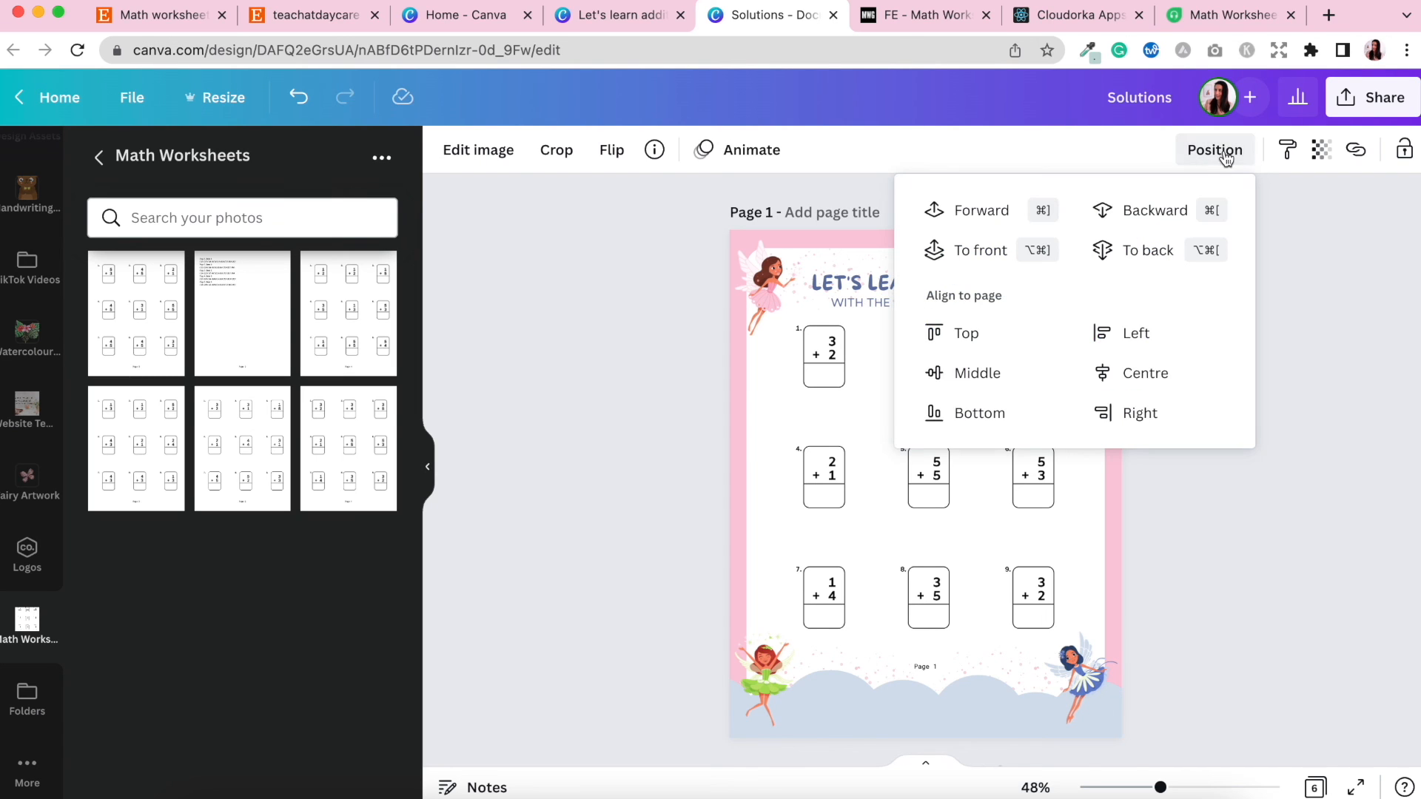
click(1233, 520)
click(1233, 521)
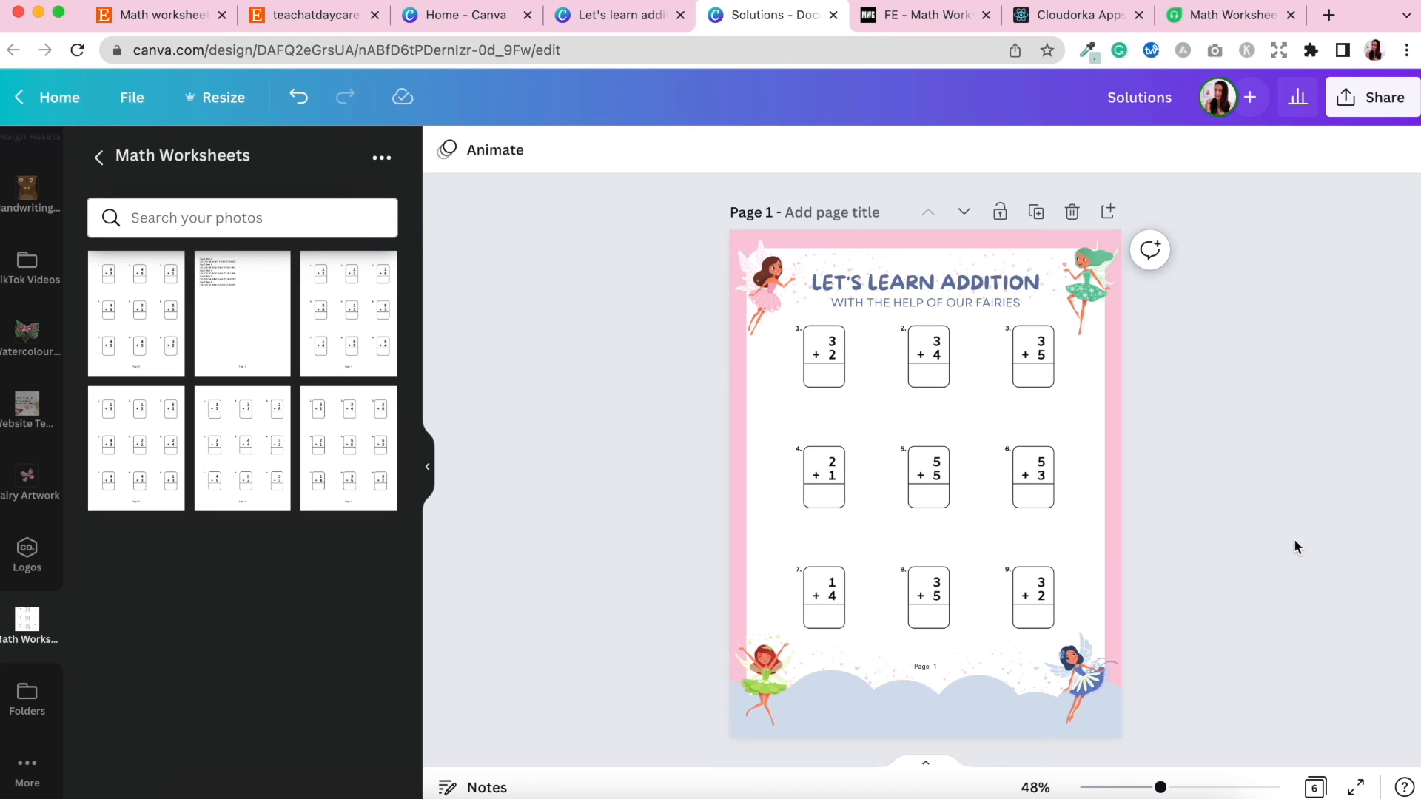
Download all six pages of the design as a PDF Print file.
click(1370, 111)
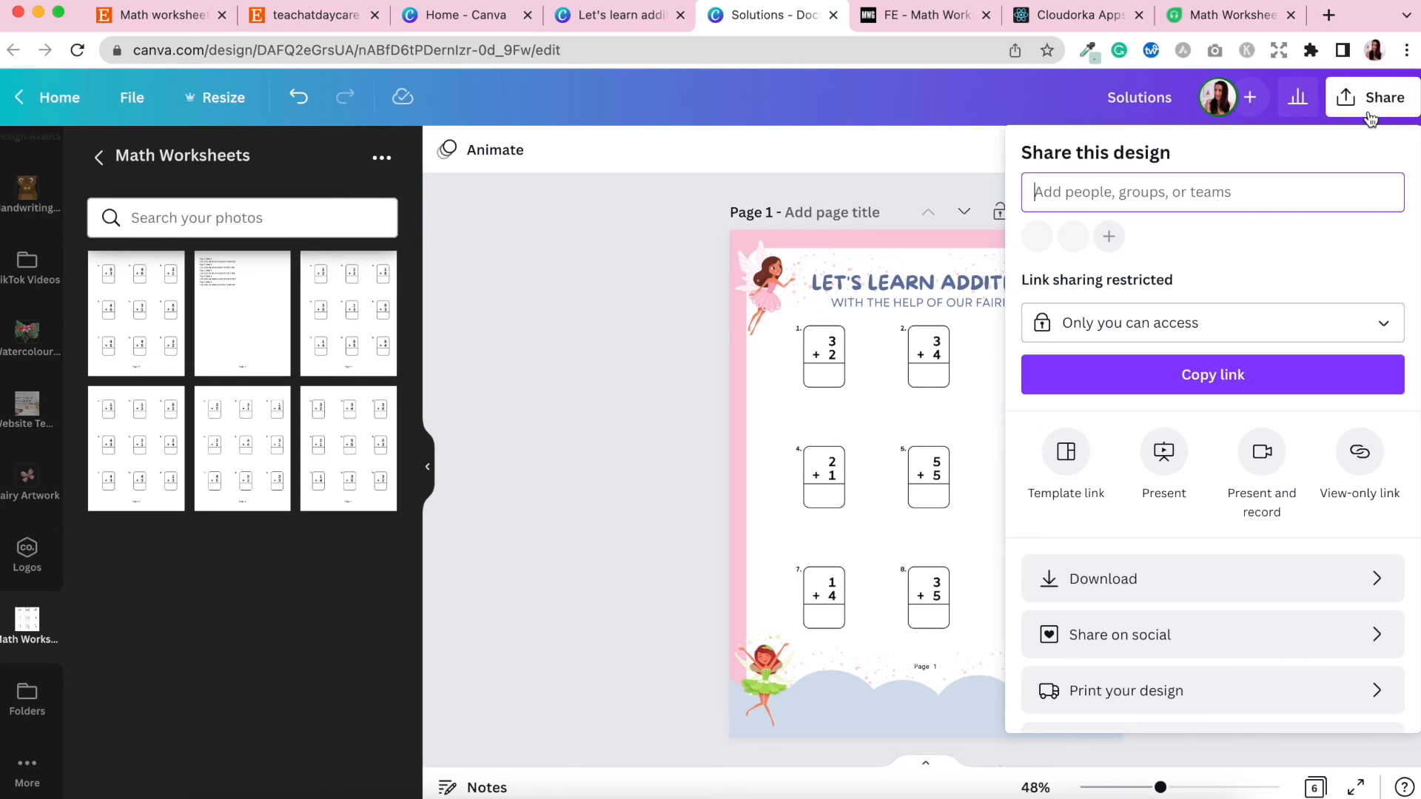
click(1133, 576)
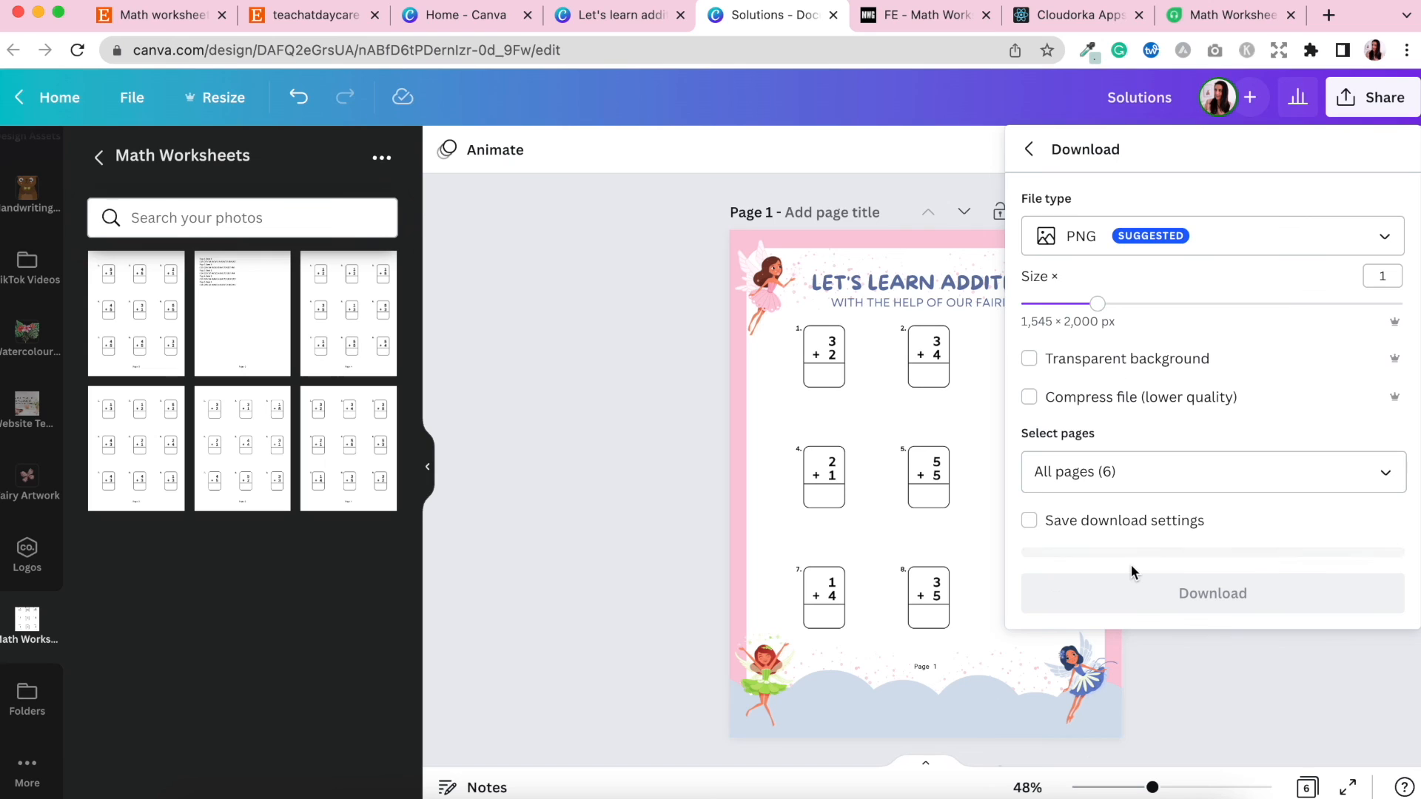
click(1080, 248)
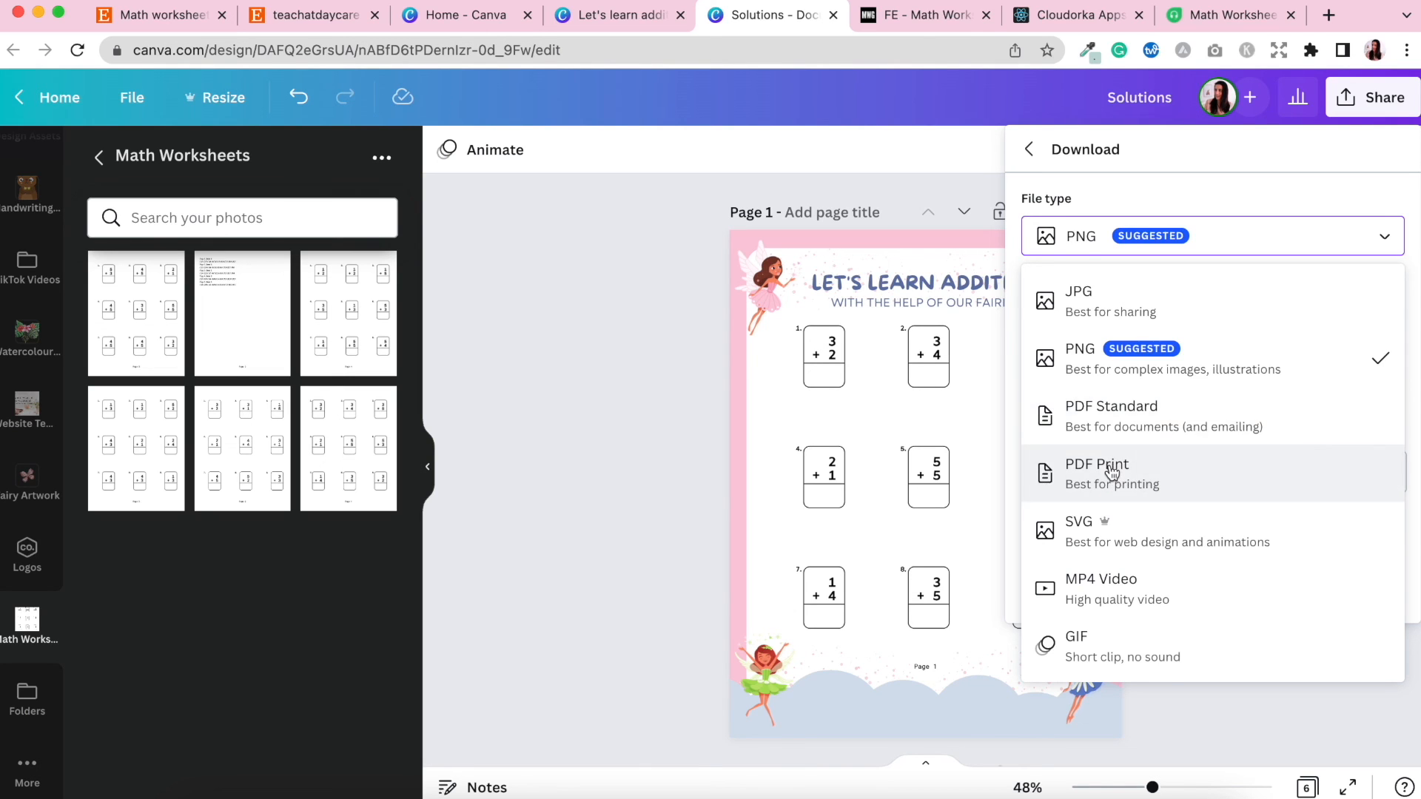
click(1110, 470)
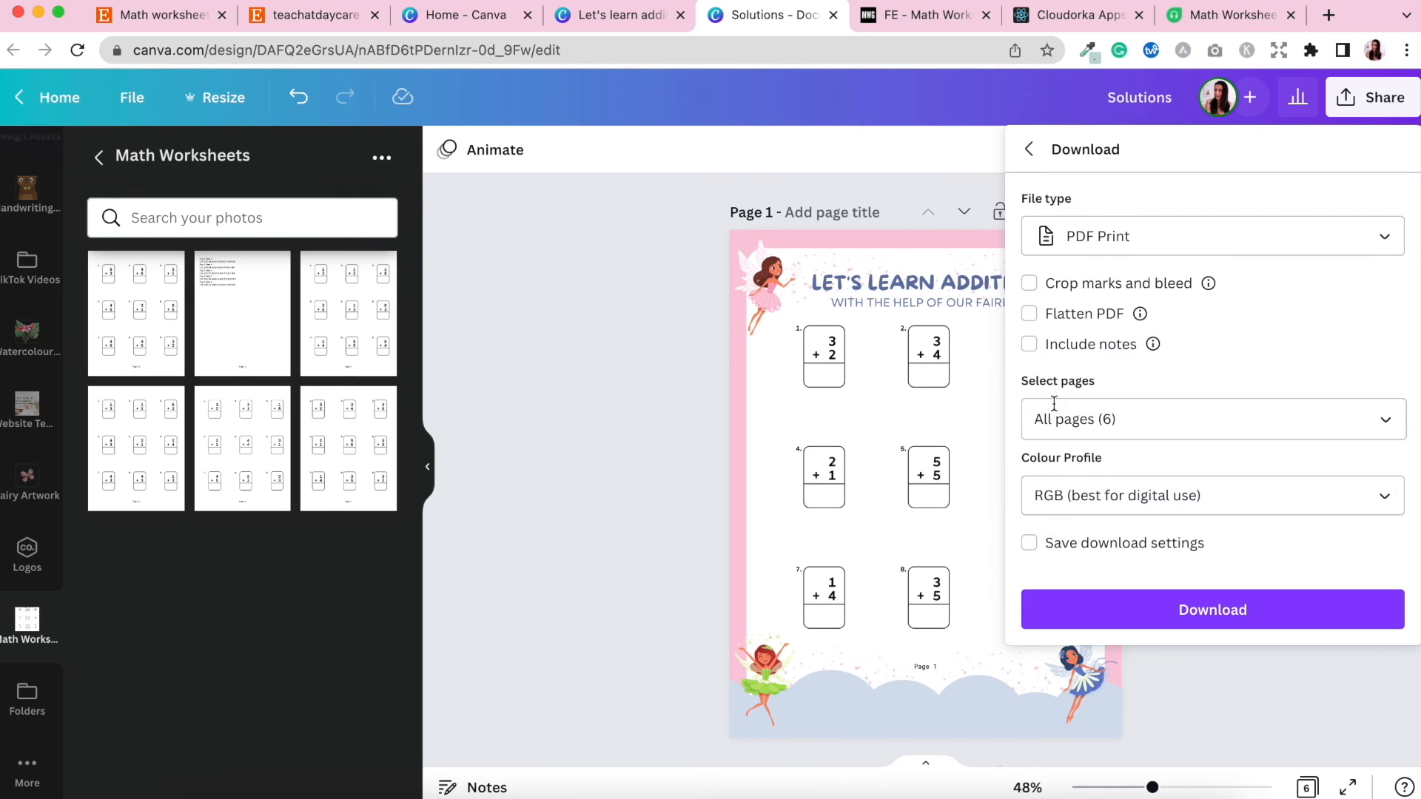
click(1212, 612)
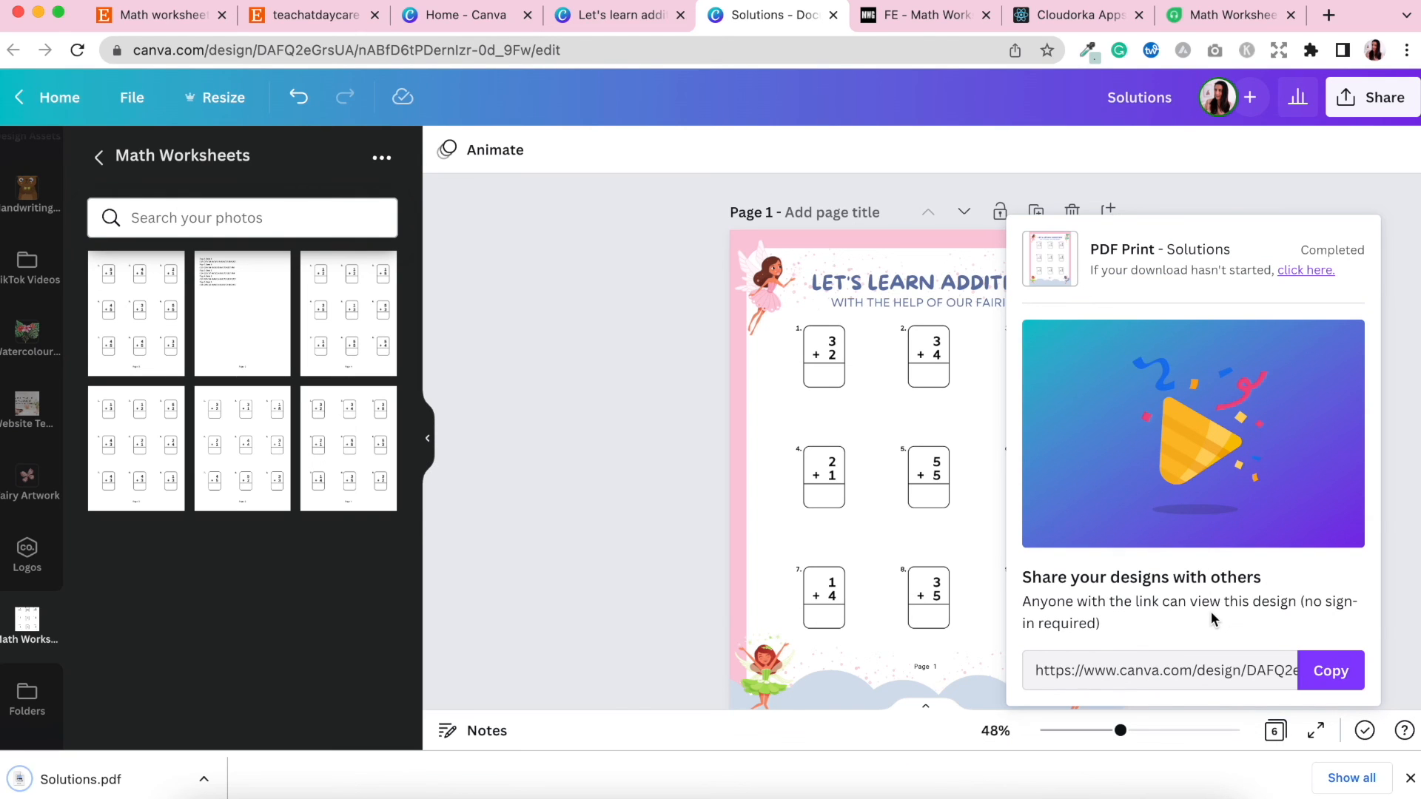
Open the downloaded Solutions PDF, zoom it to 50% and review its pages.
click(95, 785)
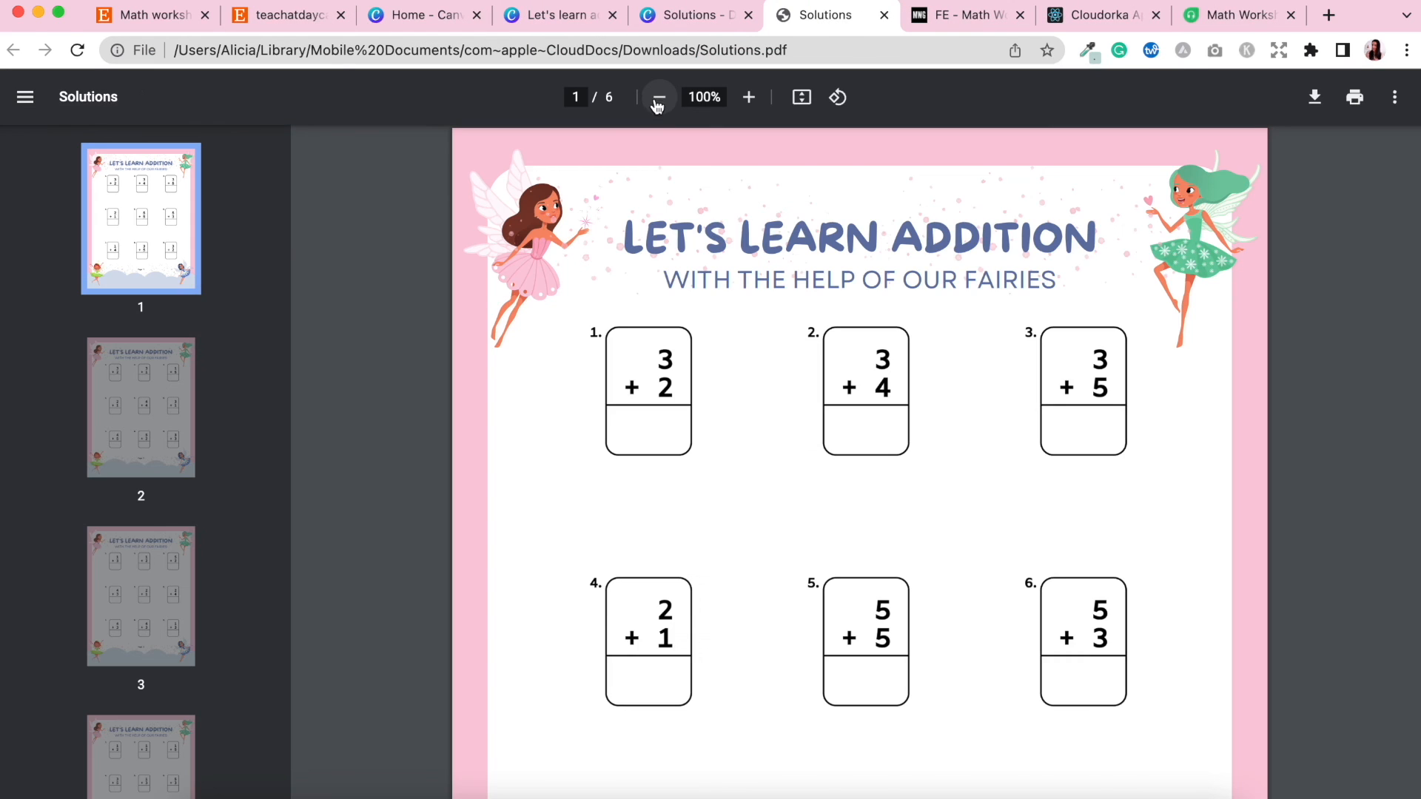
click(658, 101)
click(659, 100)
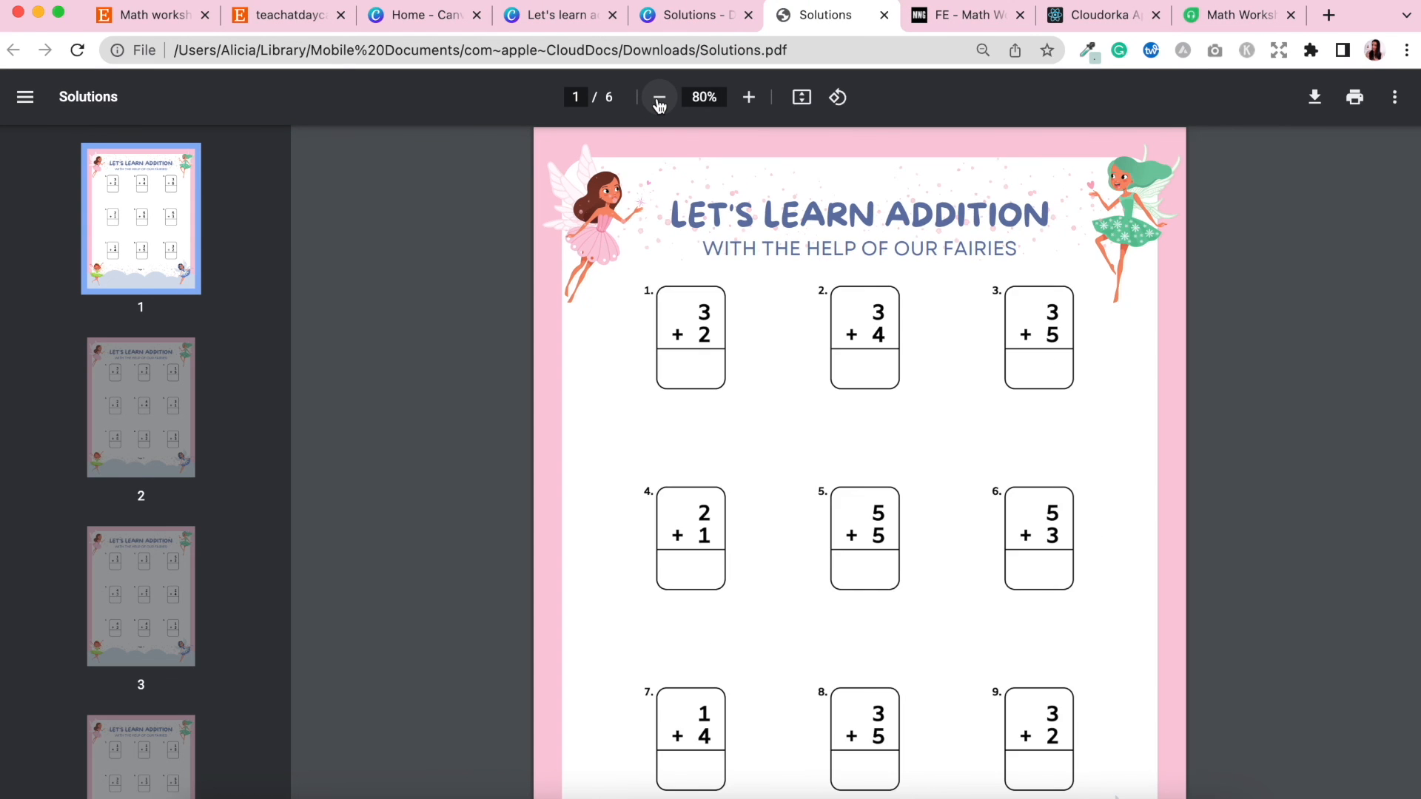
click(659, 101)
click(658, 101)
click(659, 100)
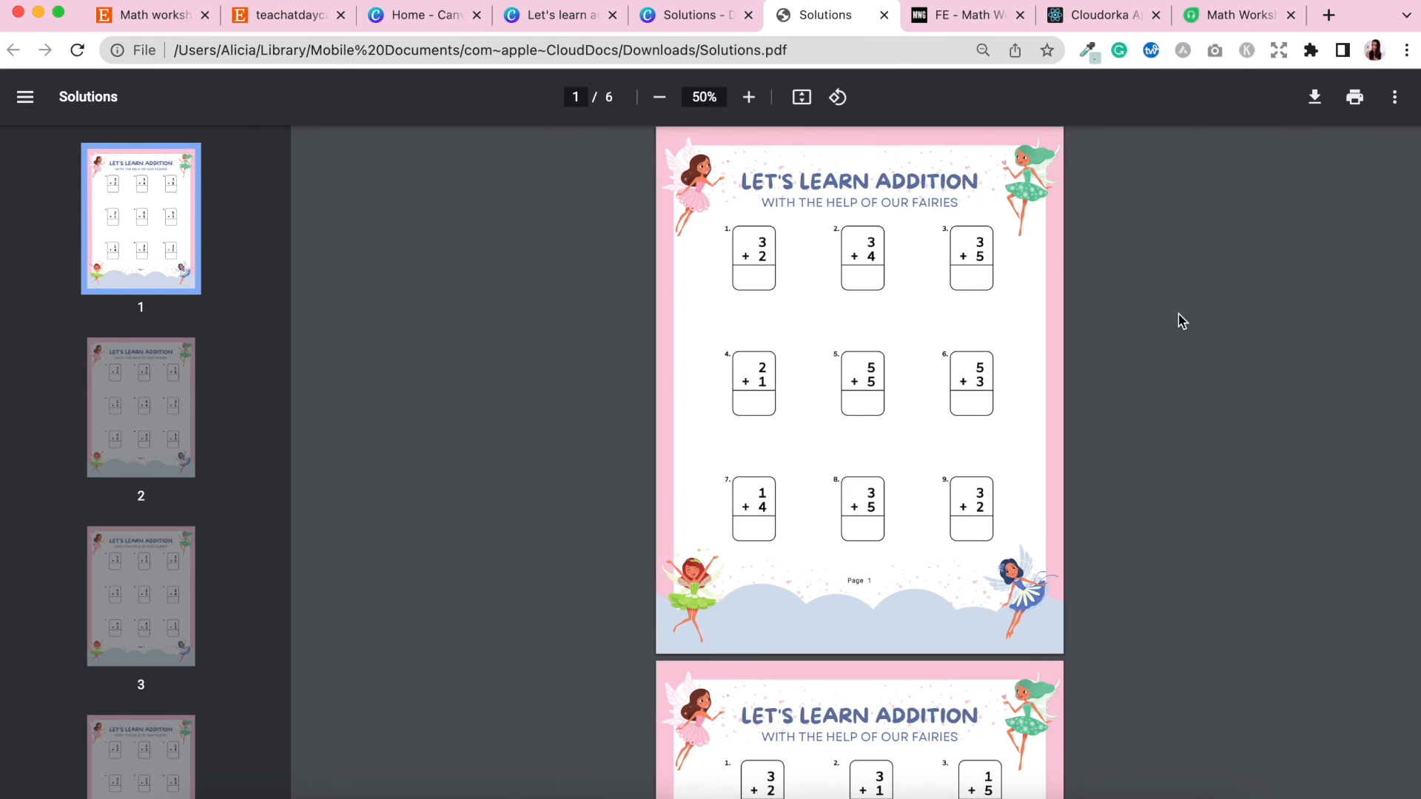
scroll(1087, 520, down, 5)
scroll(1087, 520, down, 4)
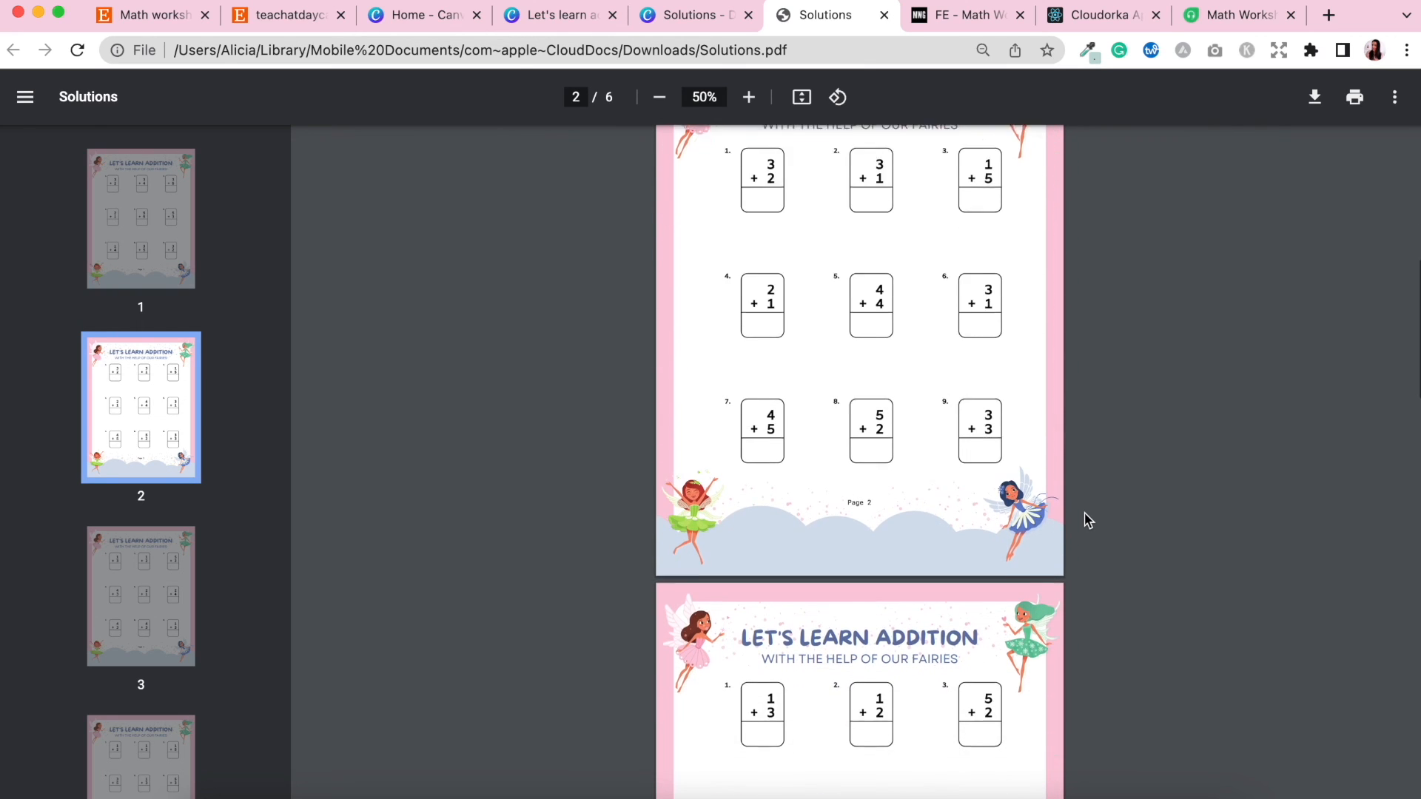
scroll(1087, 520, down, 4)
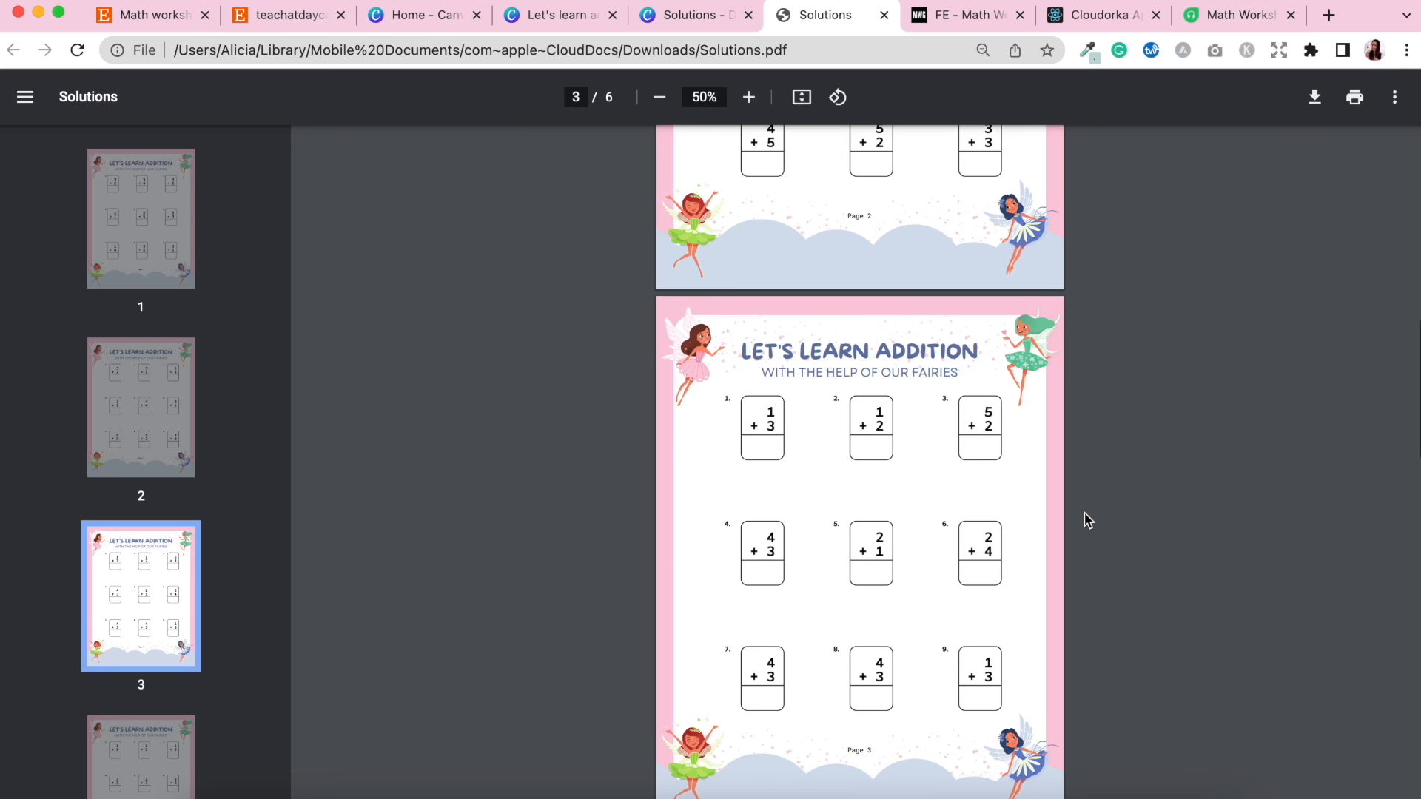
Scroll through all six pages of the downloaded PDF, from the solutions page back to page 1, checking each.
scroll(1087, 521, down, 10)
scroll(1088, 520, down, 8)
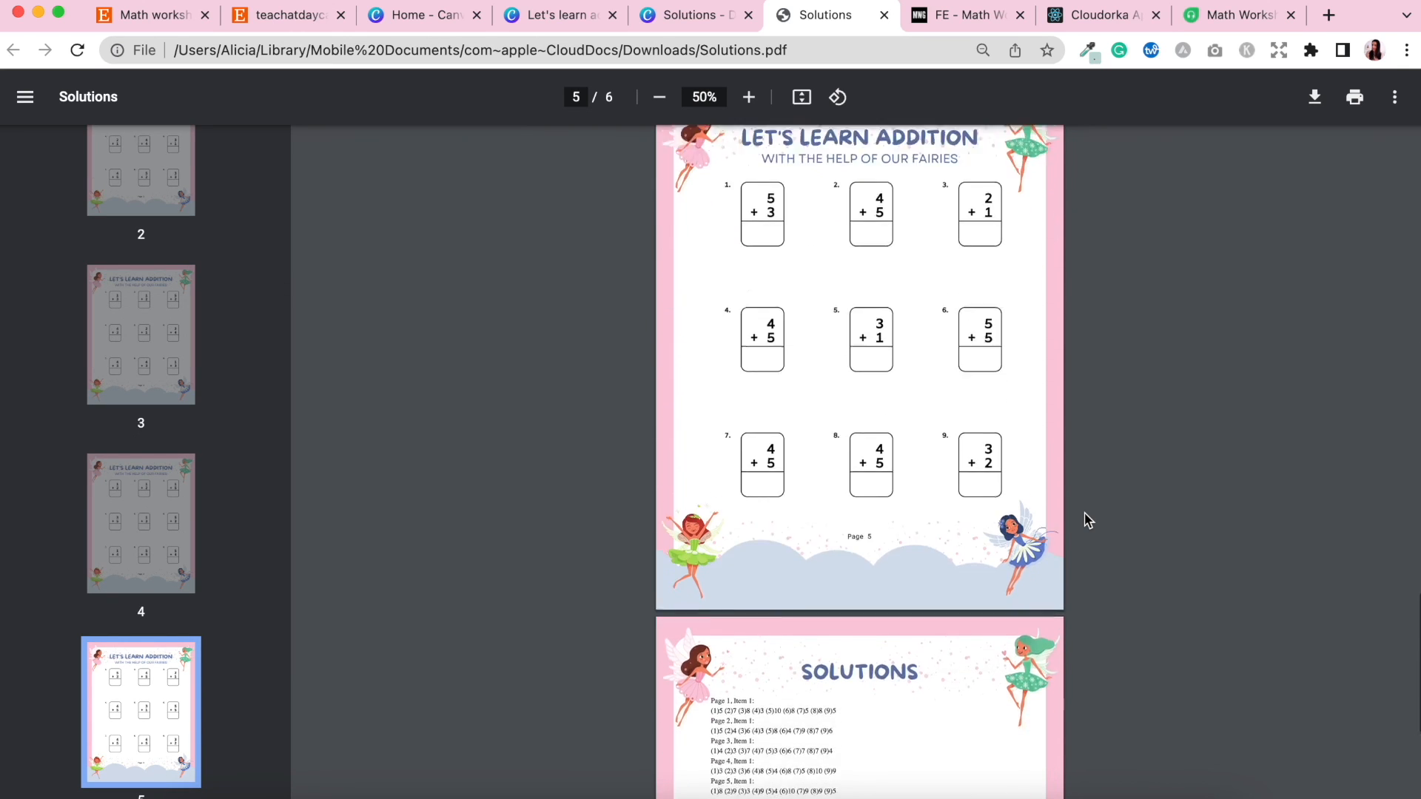
scroll(1087, 521, down, 3)
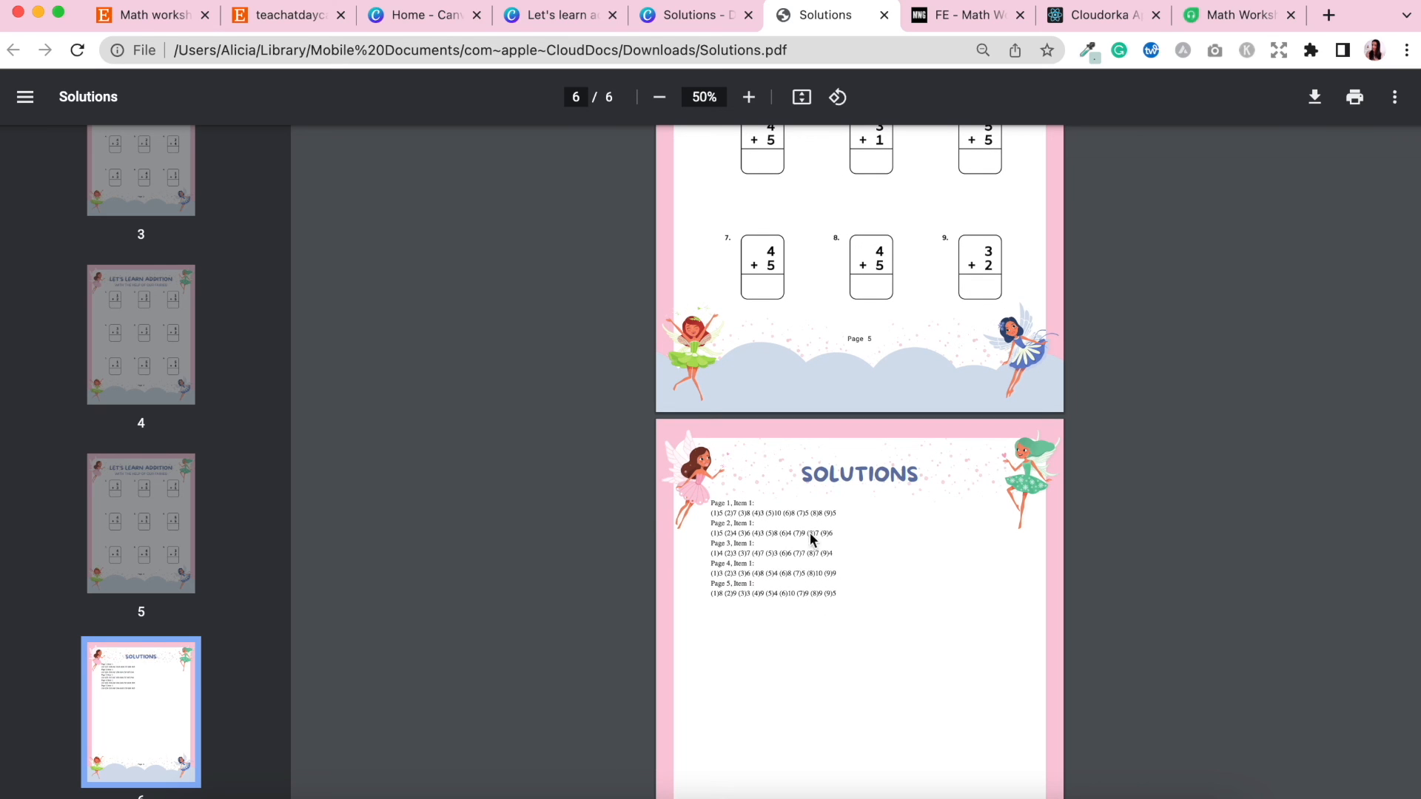
scroll(1145, 564, up, 7)
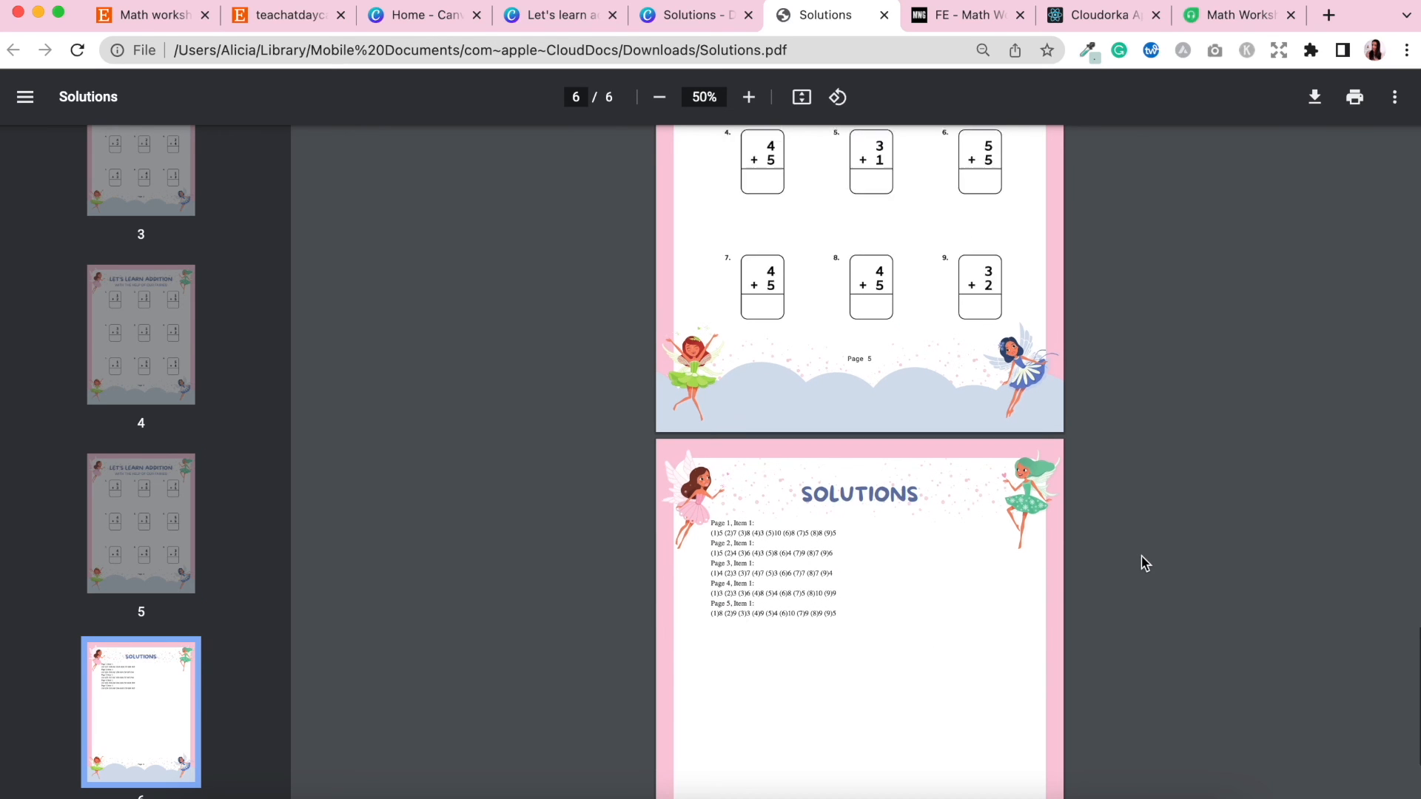
scroll(1145, 564, up, 12)
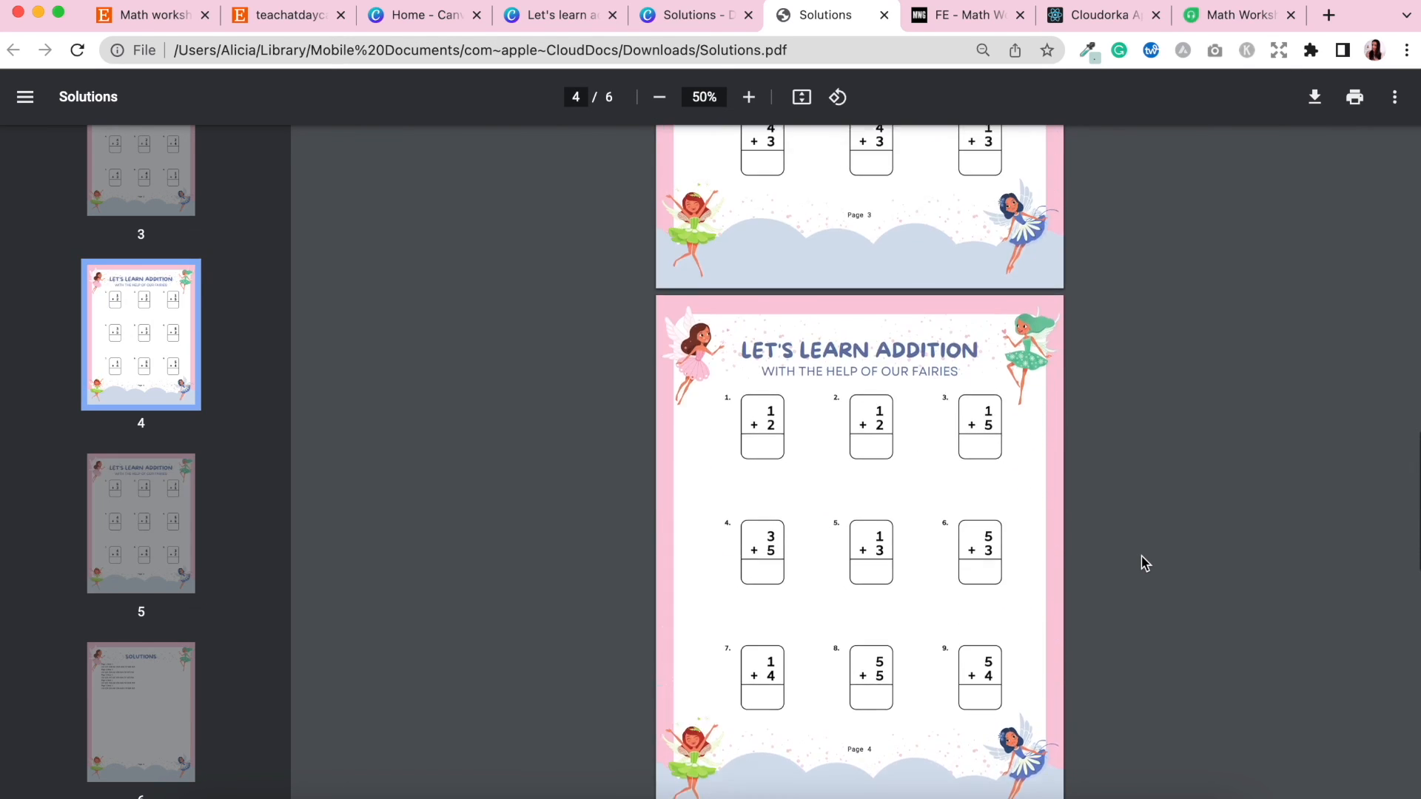
scroll(1145, 564, up, 10)
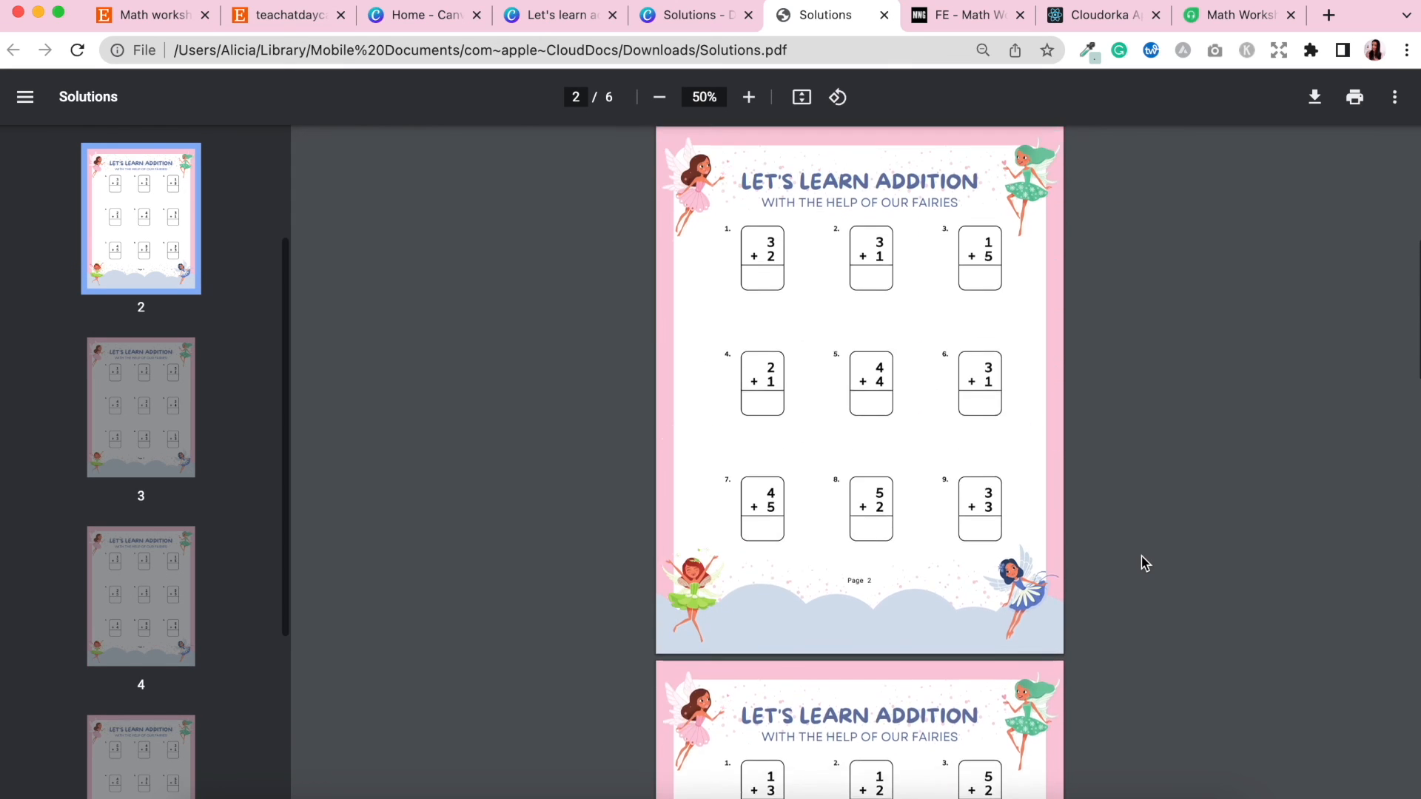
scroll(1145, 564, up, 1)
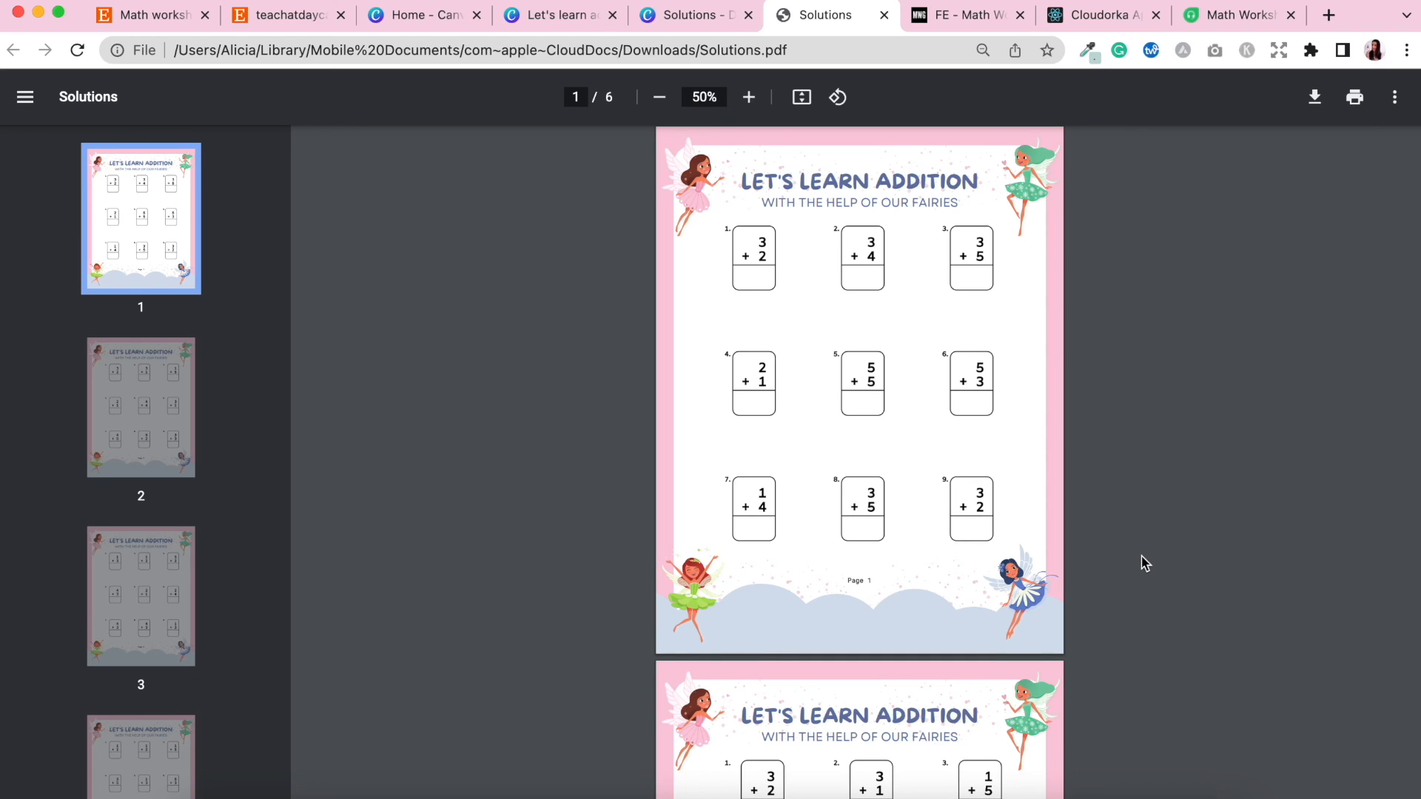
Switch back to the Math Worksheets Generator workbook and browse its worksheet pages.
click(695, 18)
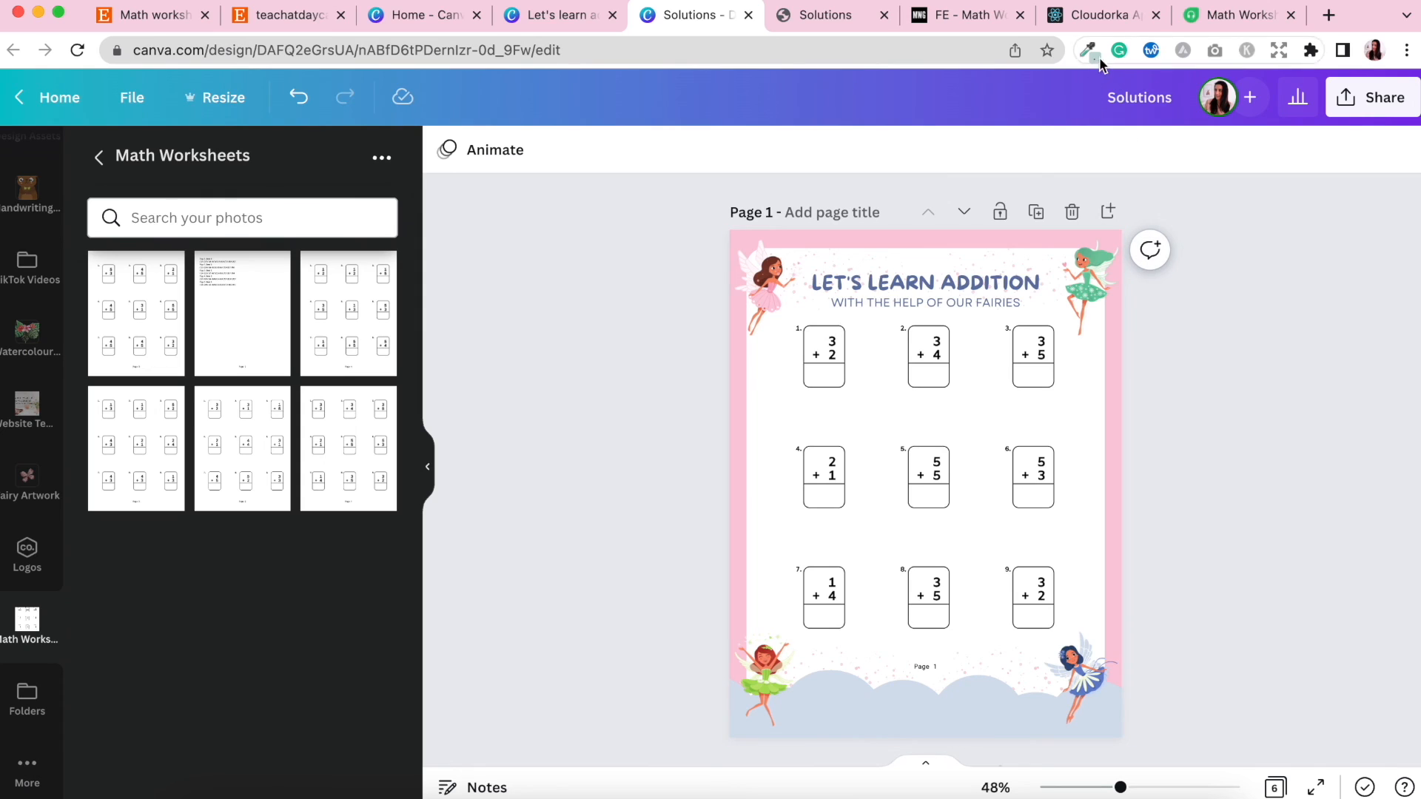
click(1105, 21)
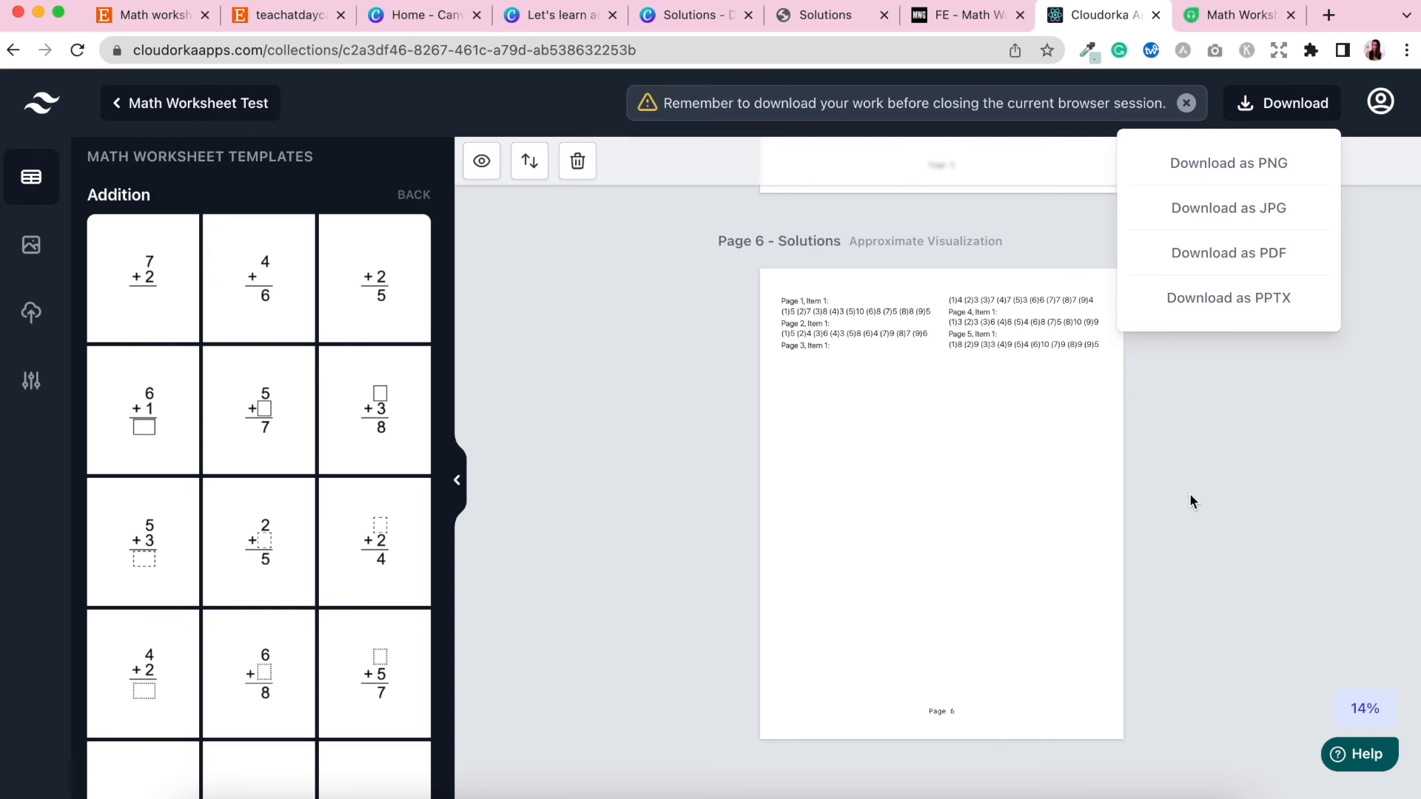
click(1215, 500)
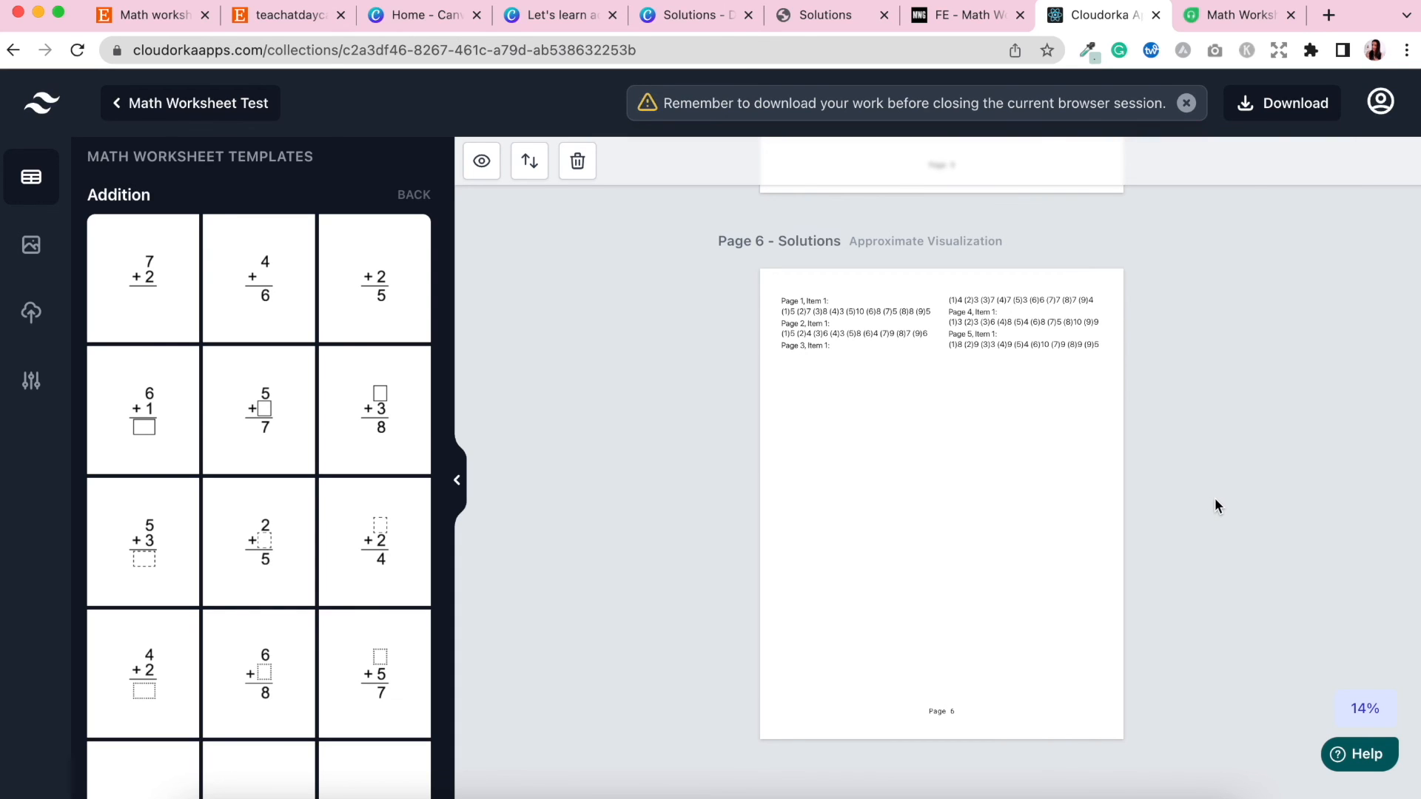
scroll(1215, 500, up, 7)
scroll(1215, 499, up, 15)
scroll(1215, 501, down, 6)
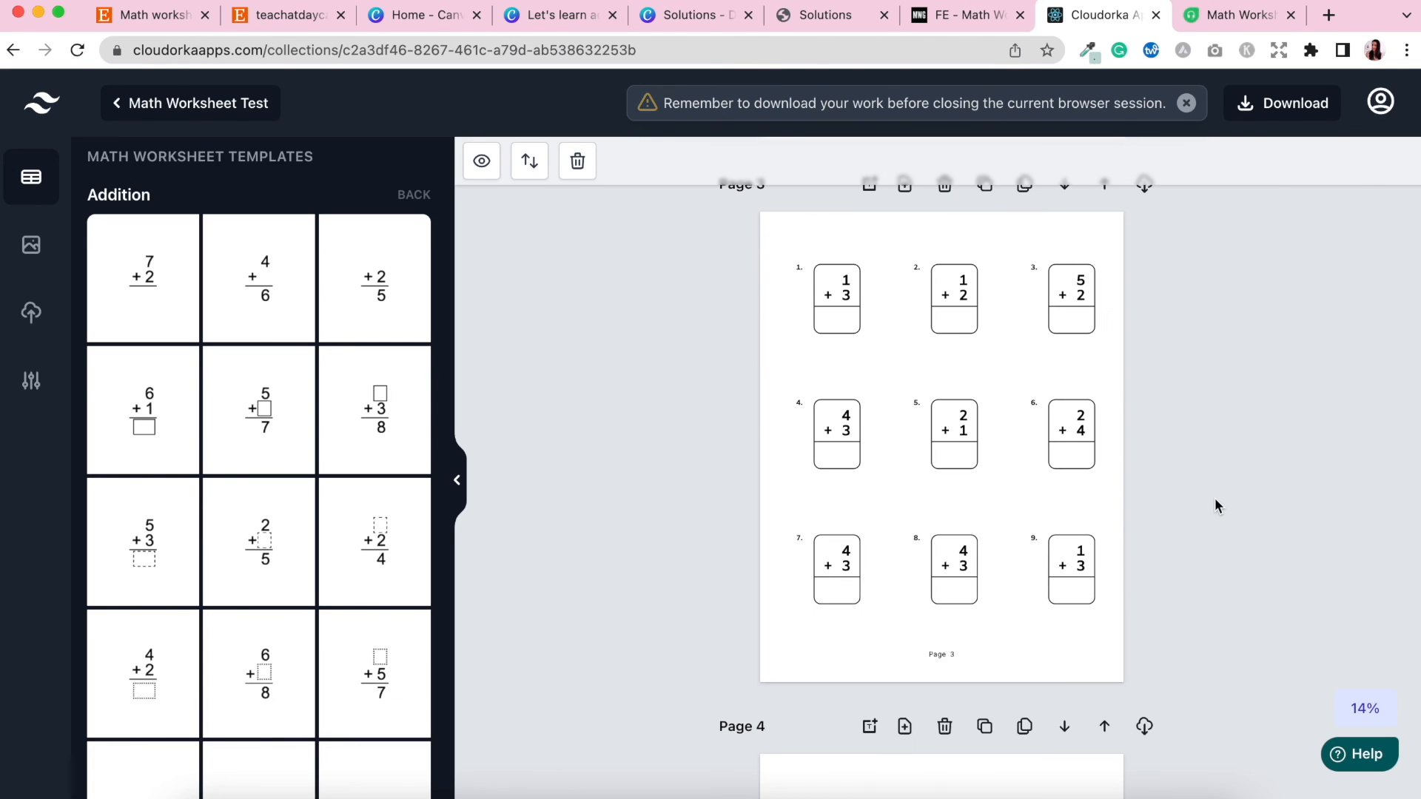